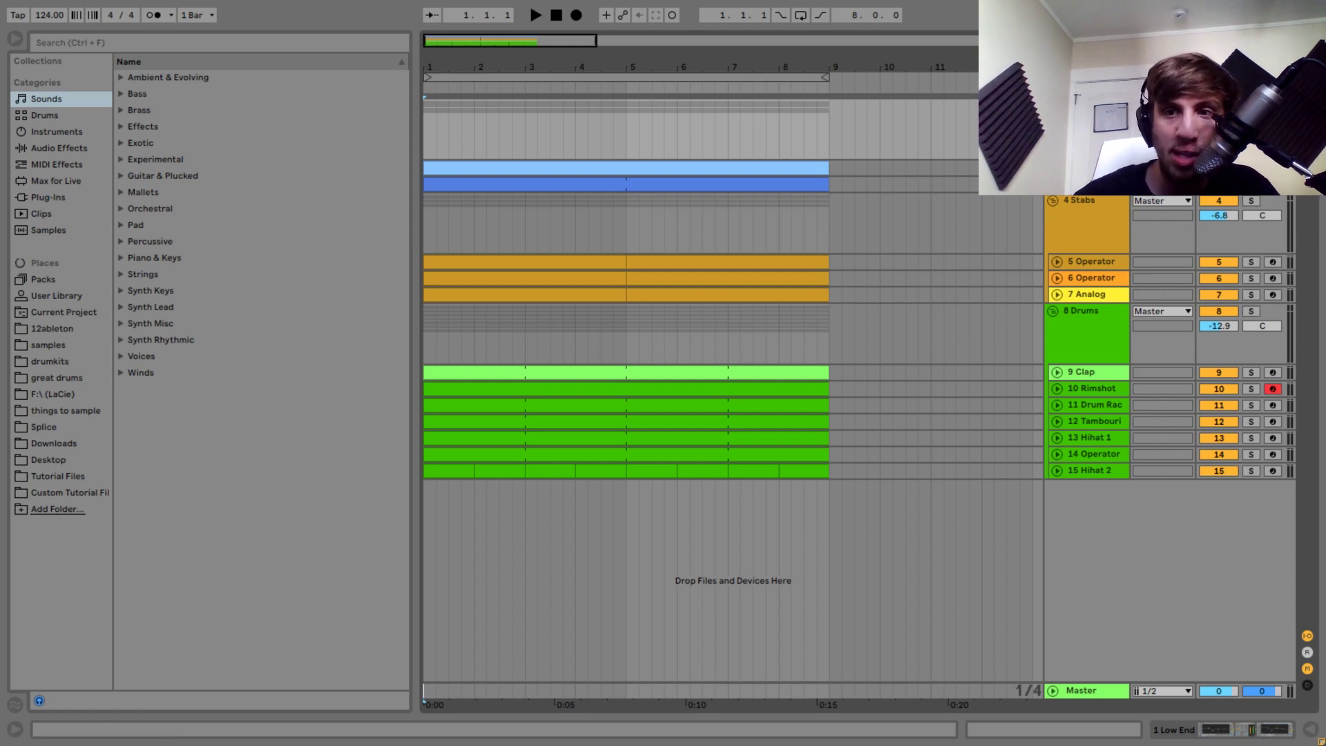
- Show the Kick track's devices and unfold its lane in the arrangement while playing the kick
{"action": "key", "text": "space"}
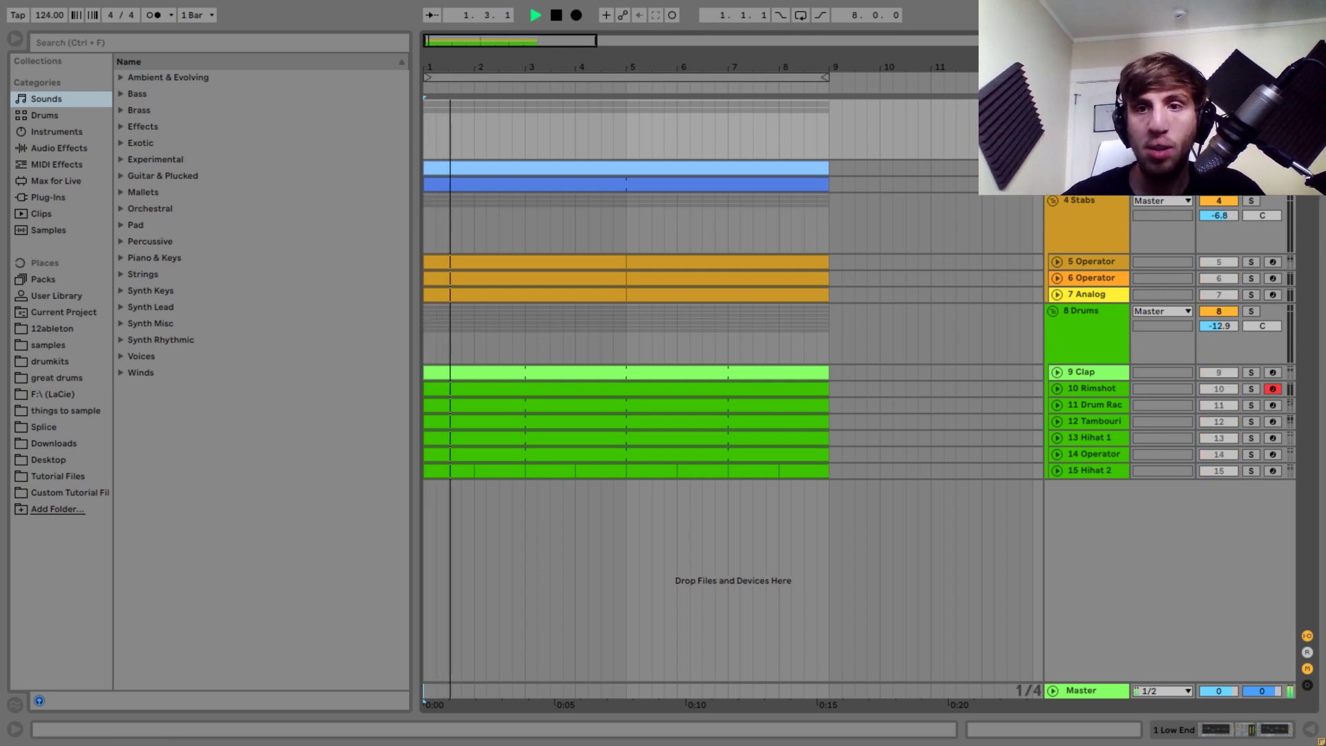
{"action": "double_click", "coordinate": [1092, 168]}
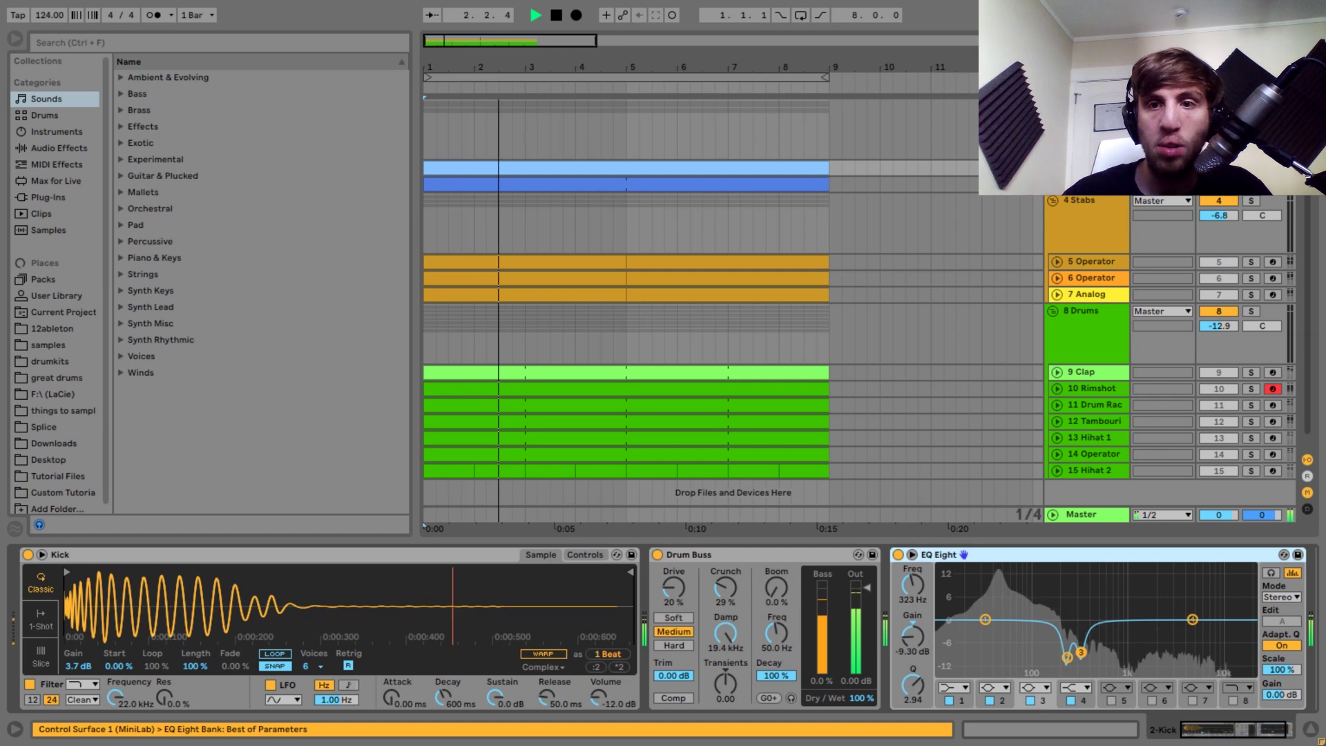
{"action": "left_click", "coordinate": [1057, 168]}
{"action": "key", "text": "space"}
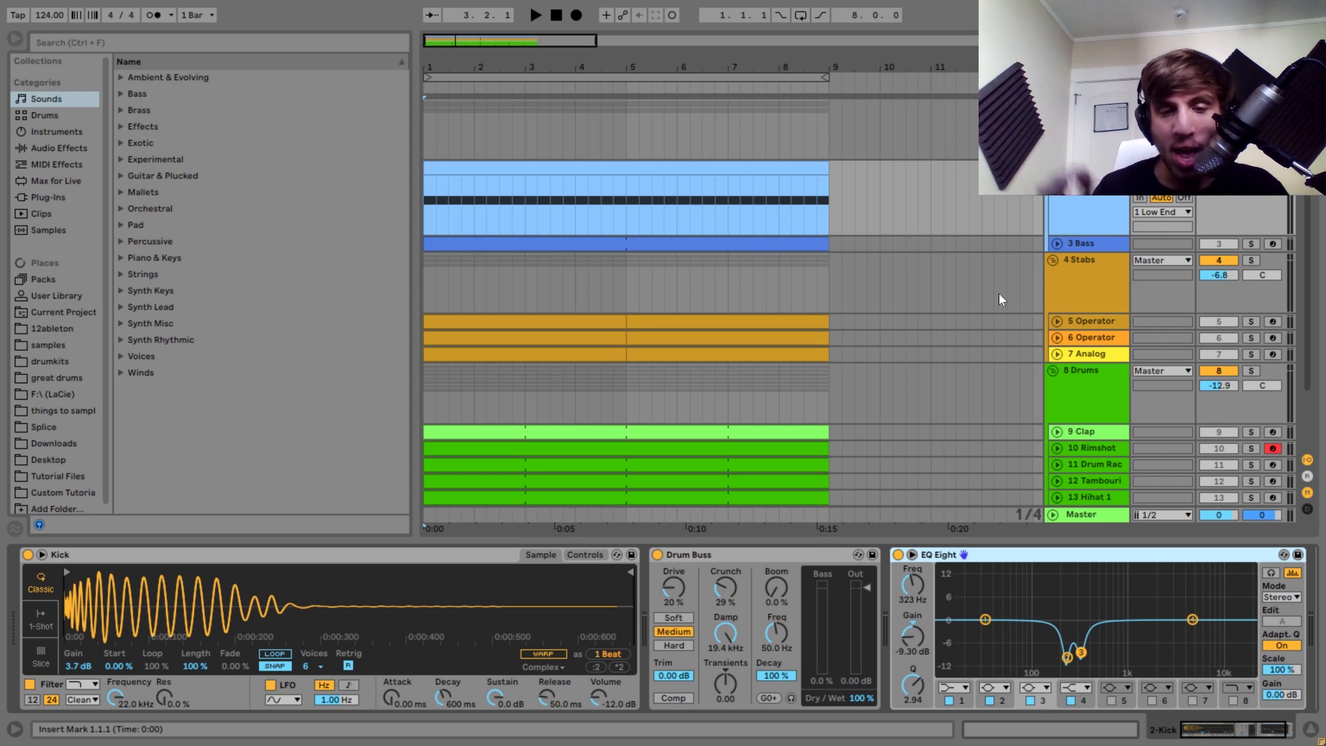
- Play the soloed kick pattern from the start several times to examine its sample waveform and frequency spectrum
{"action": "key", "text": "space"}
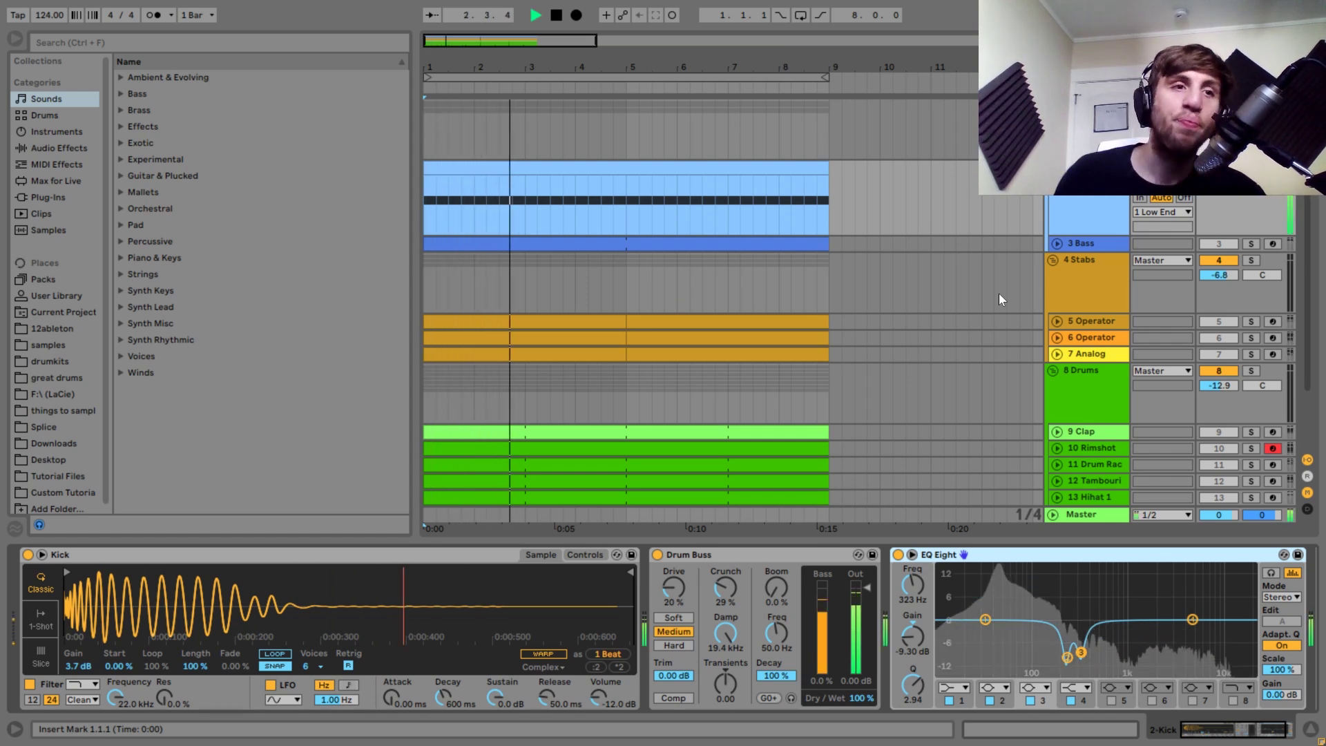
{"action": "key", "text": "space"}
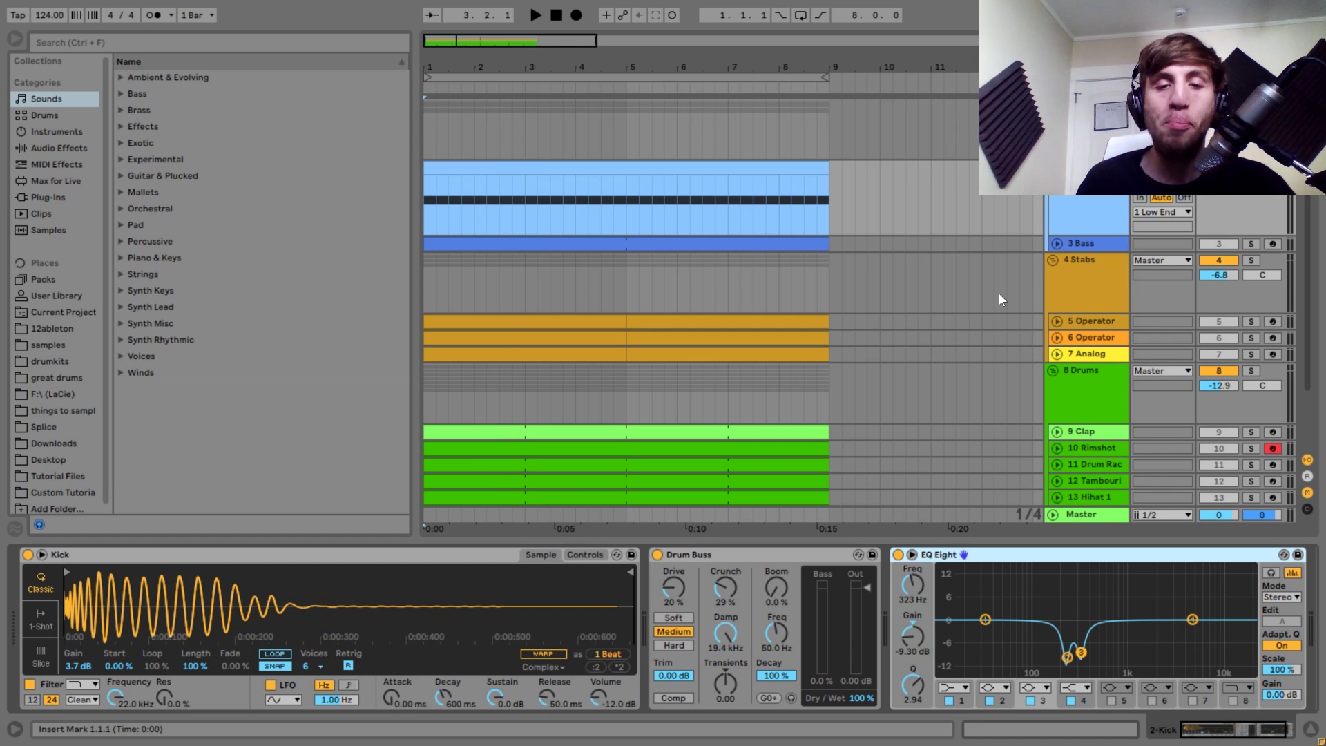
{"action": "key", "text": "space"}
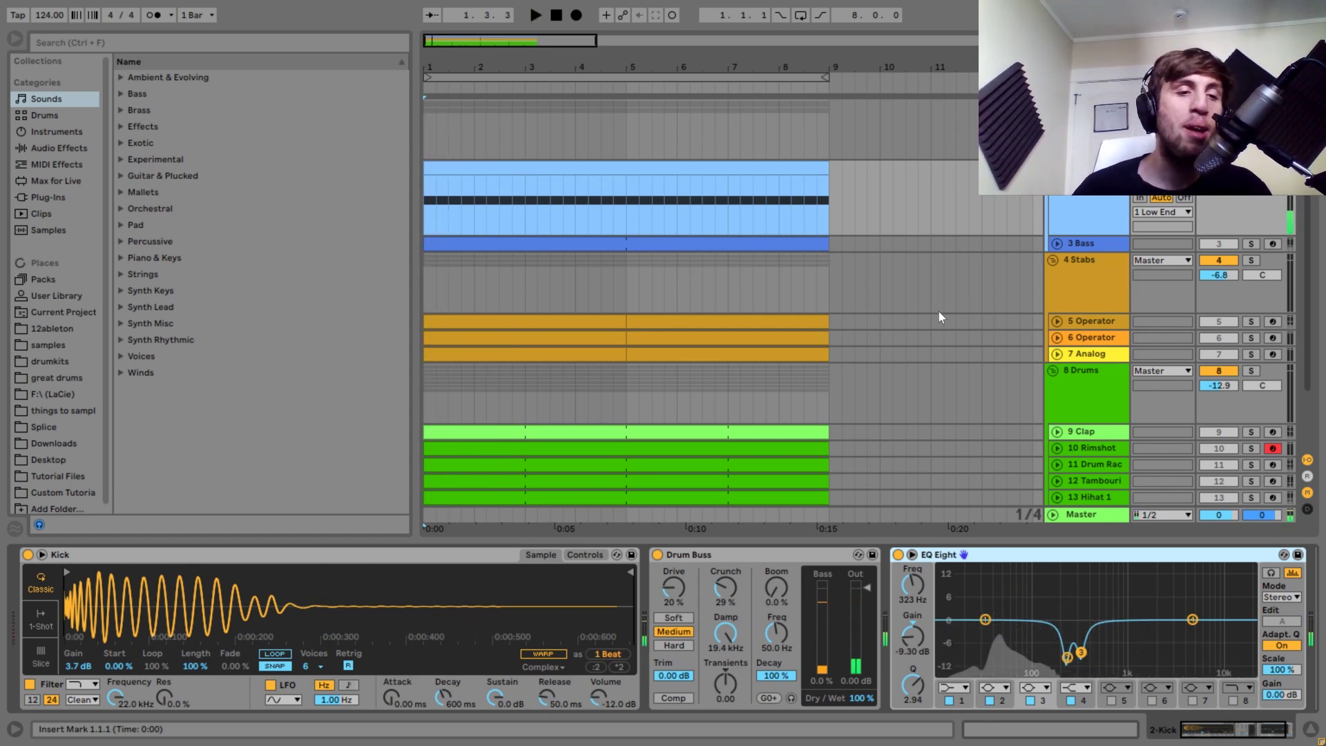
{"action": "key", "text": "space"}
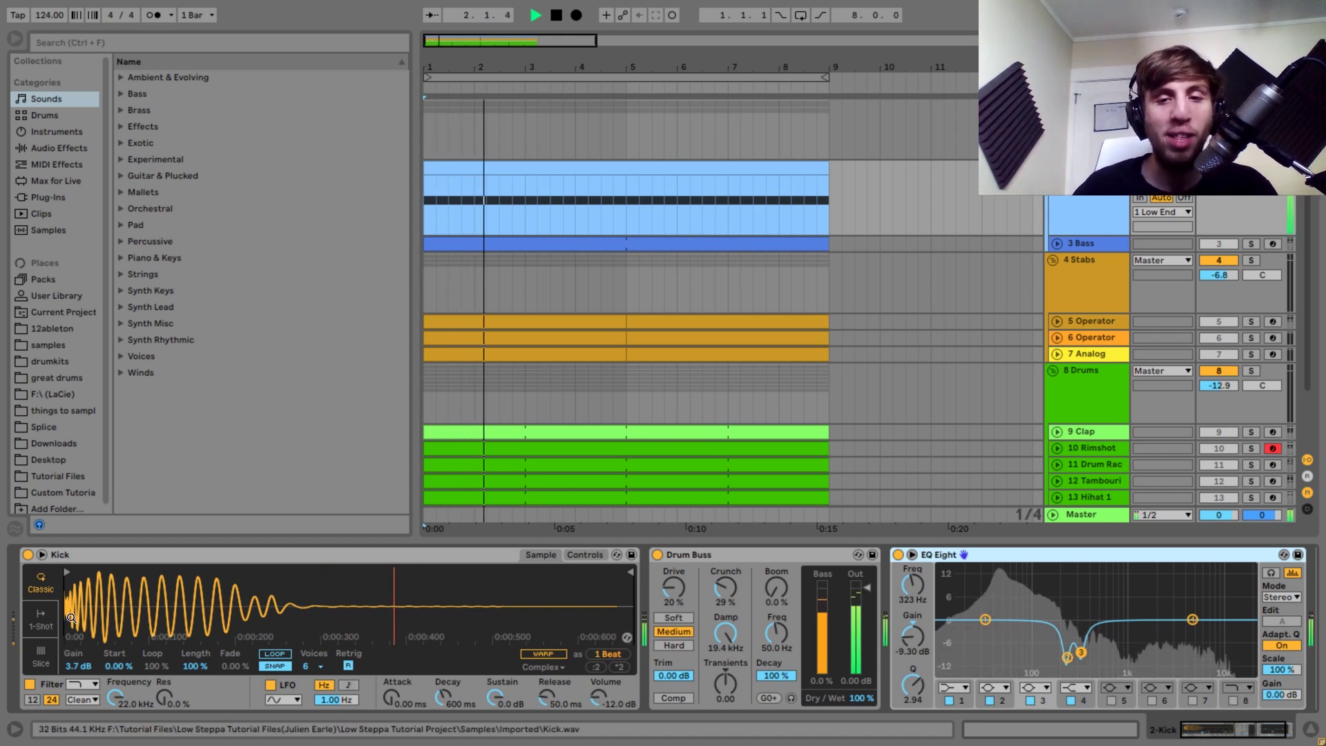
{"action": "key", "text": "space"}
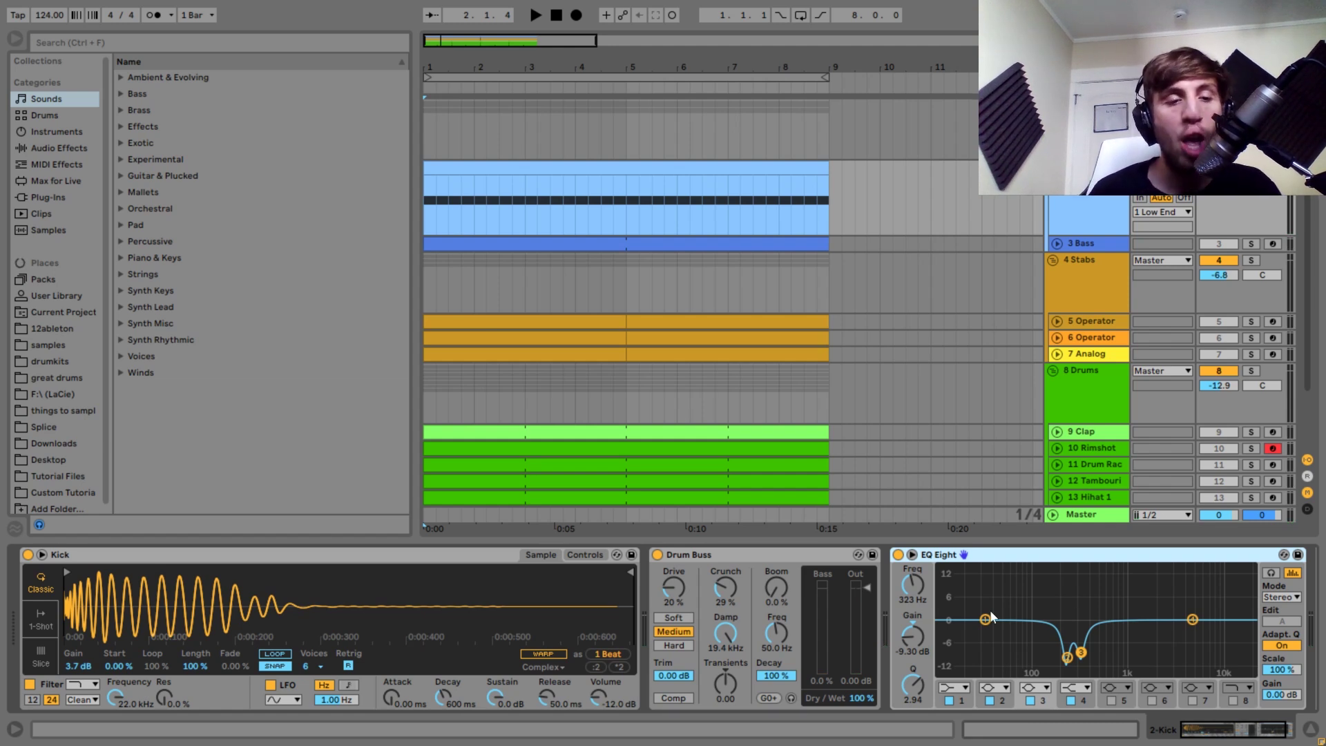
{"action": "key", "text": "space"}
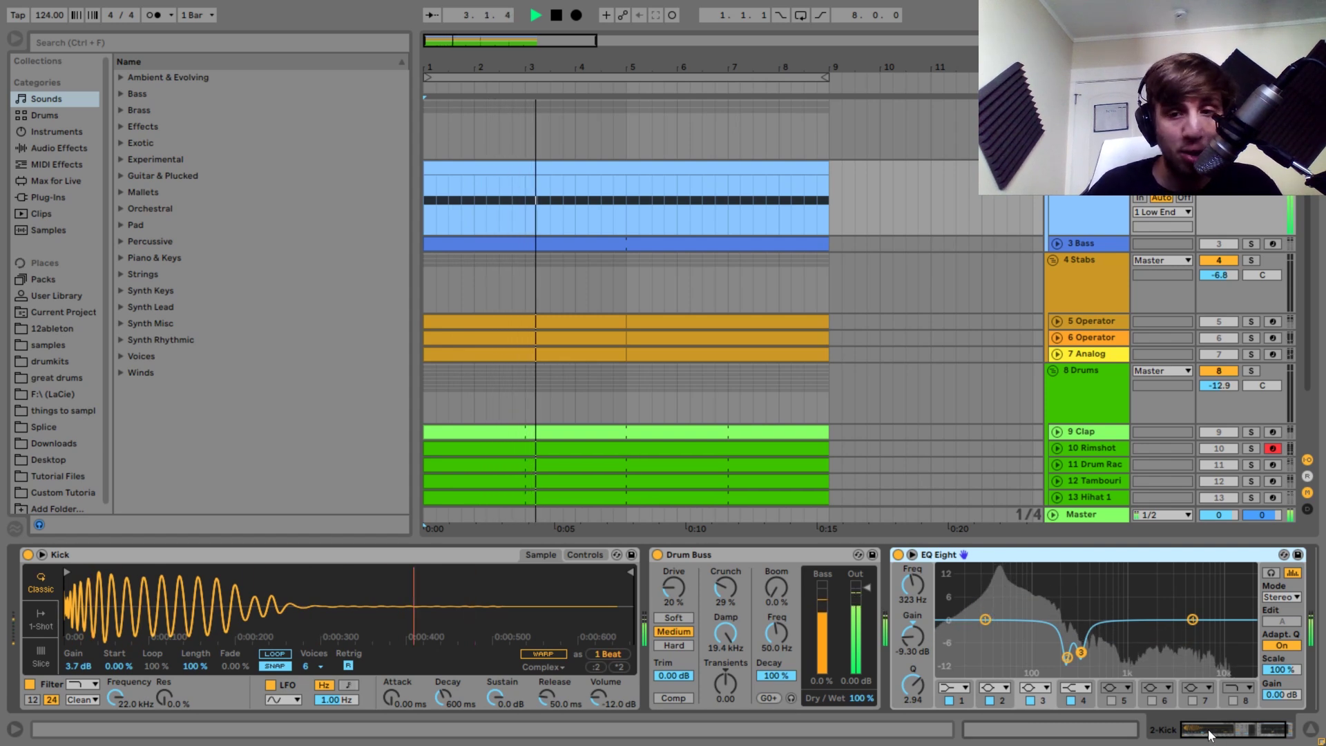
- Compare the kick with its Drum Buss bypassed and re-enabled during playback
{"action": "left_click_drag", "start_coordinate": [1209, 732], "coordinate": [1228, 736]}
{"action": "key", "text": "space"}
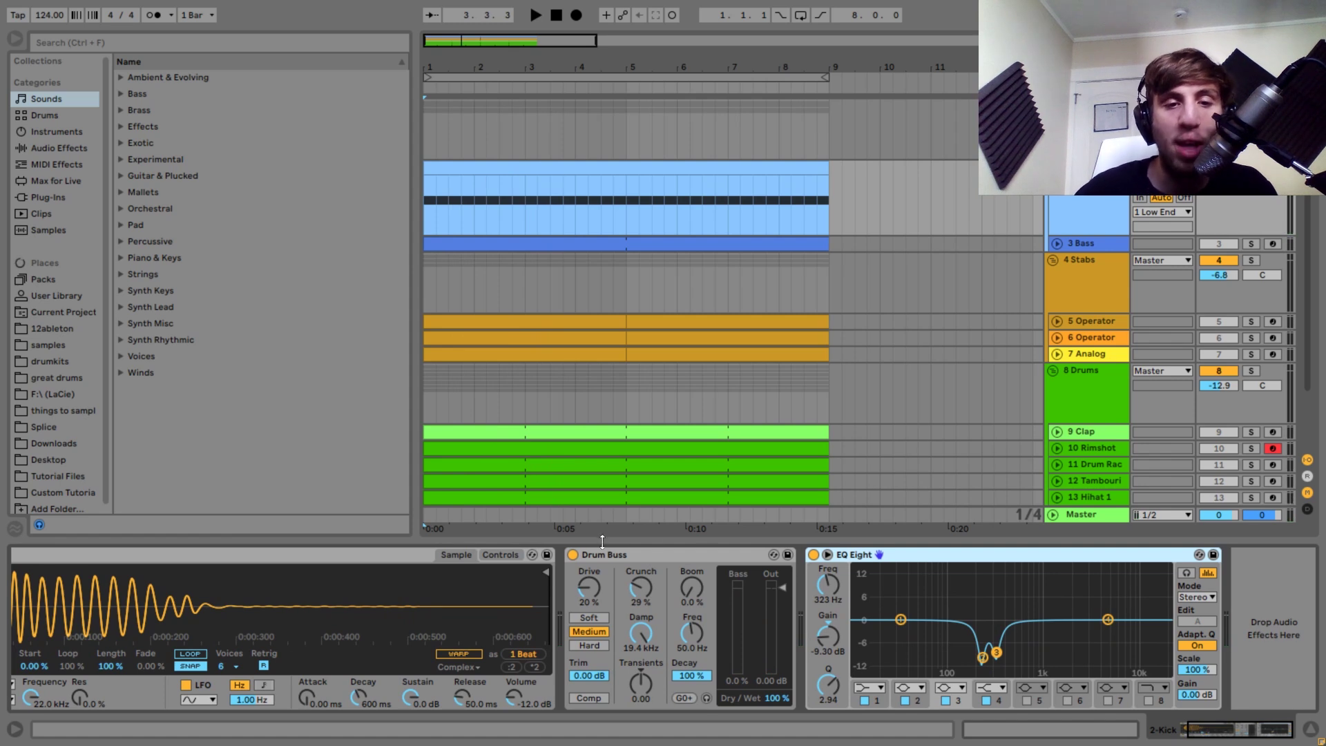
{"action": "left_click", "coordinate": [572, 554]}
{"action": "key", "text": "space"}
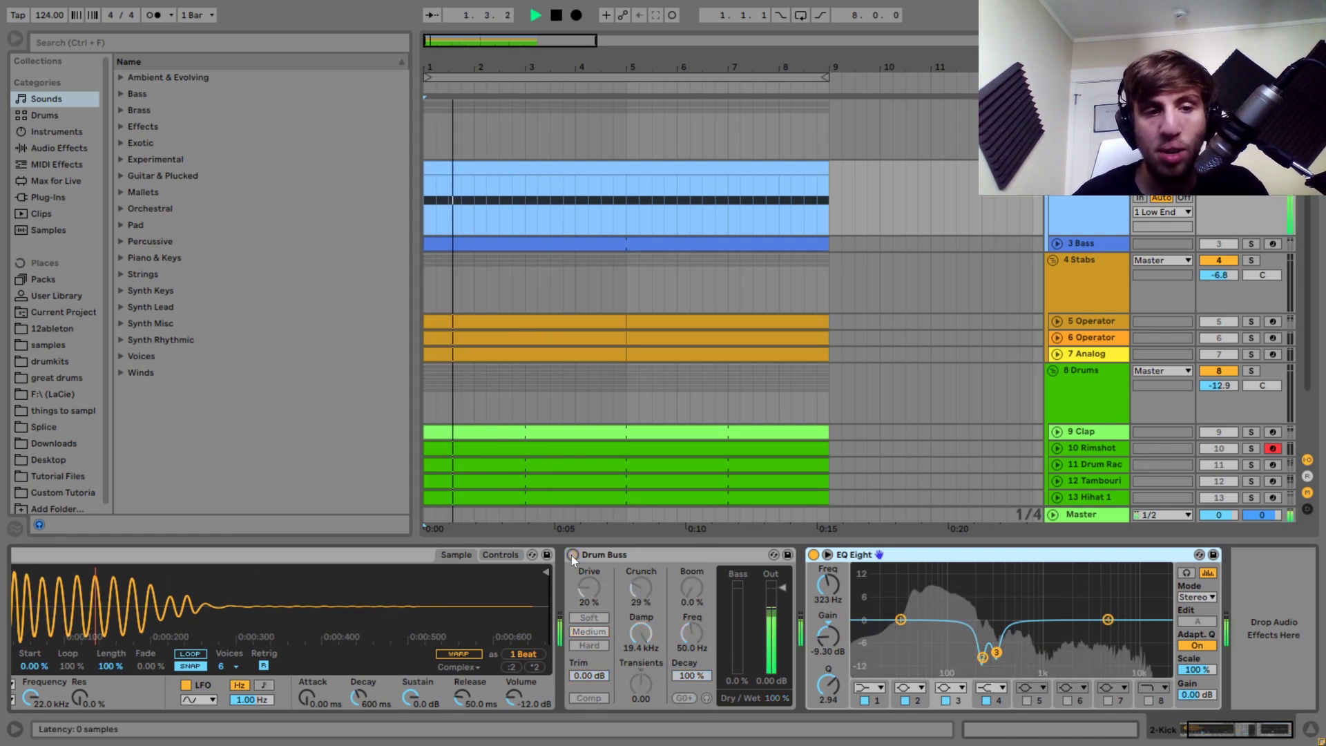
{"action": "left_click", "coordinate": [572, 555]}
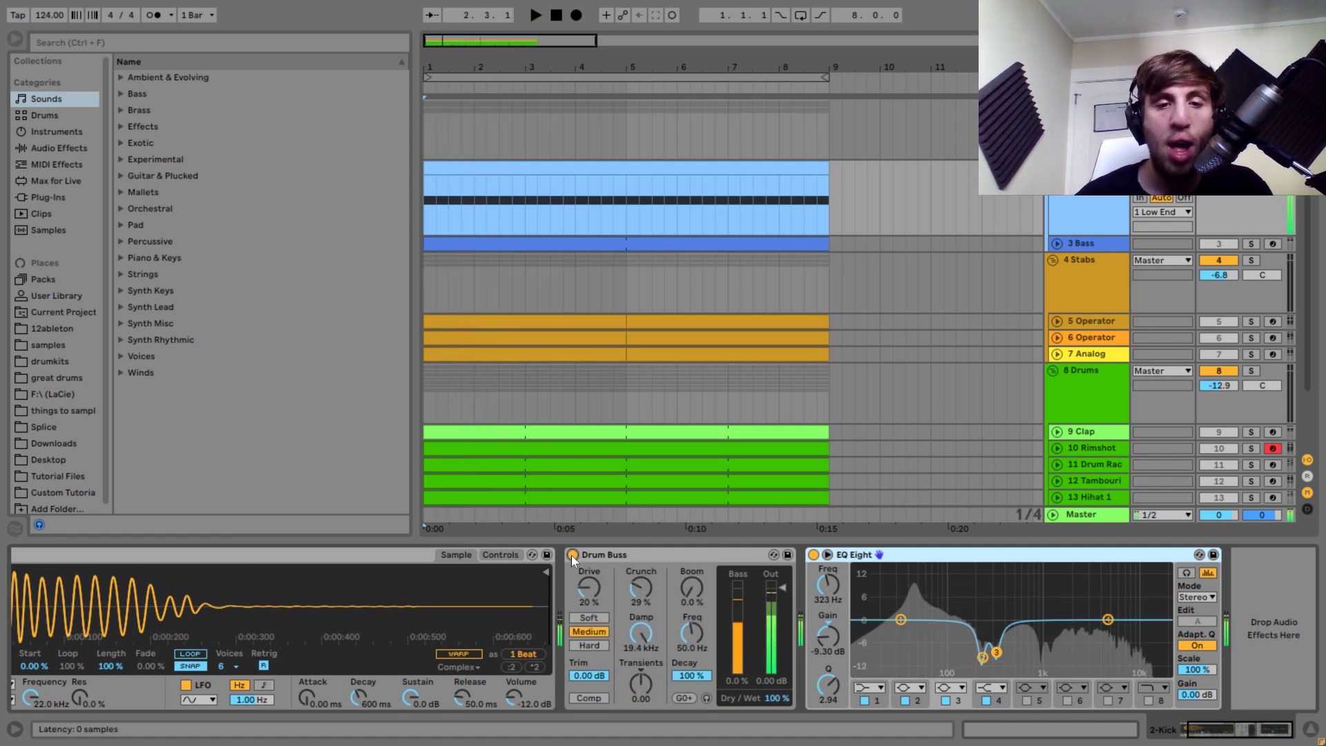
{"action": "key", "text": "space"}
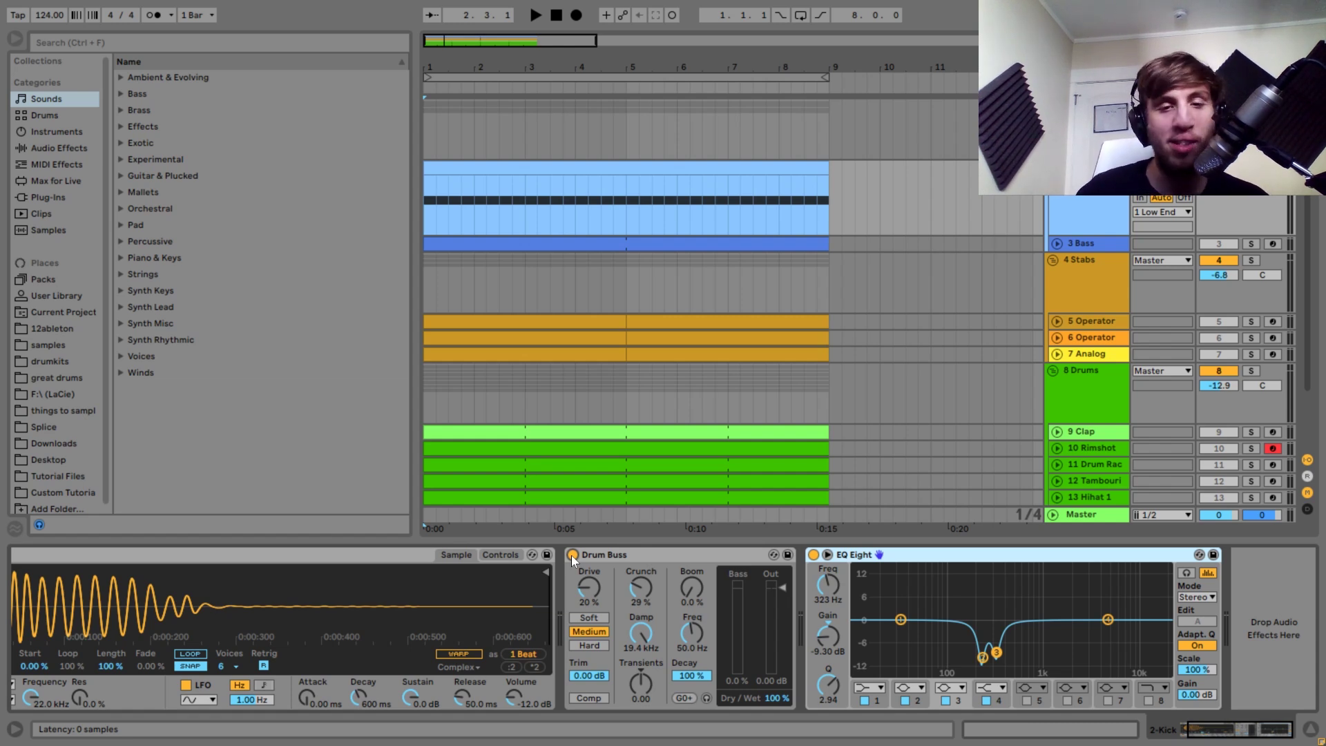
{"action": "key", "text": "space"}
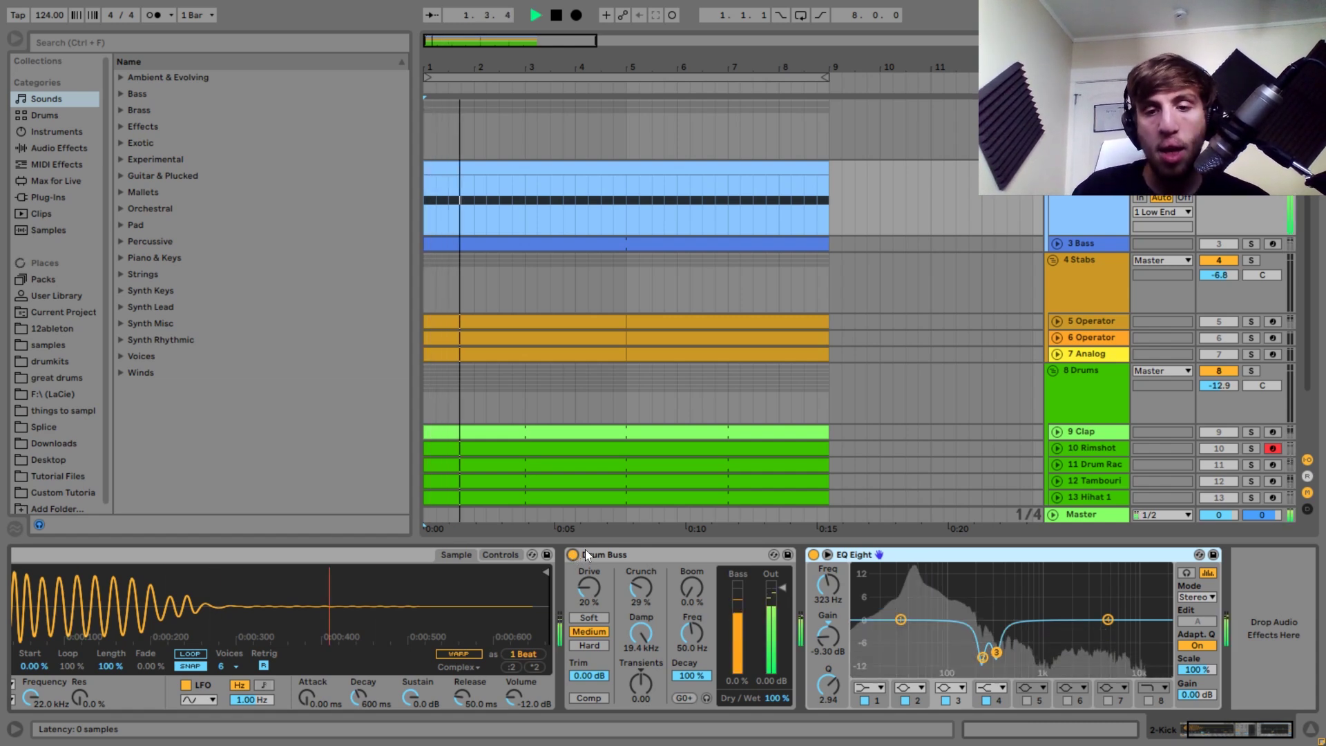
{"action": "key", "text": "space"}
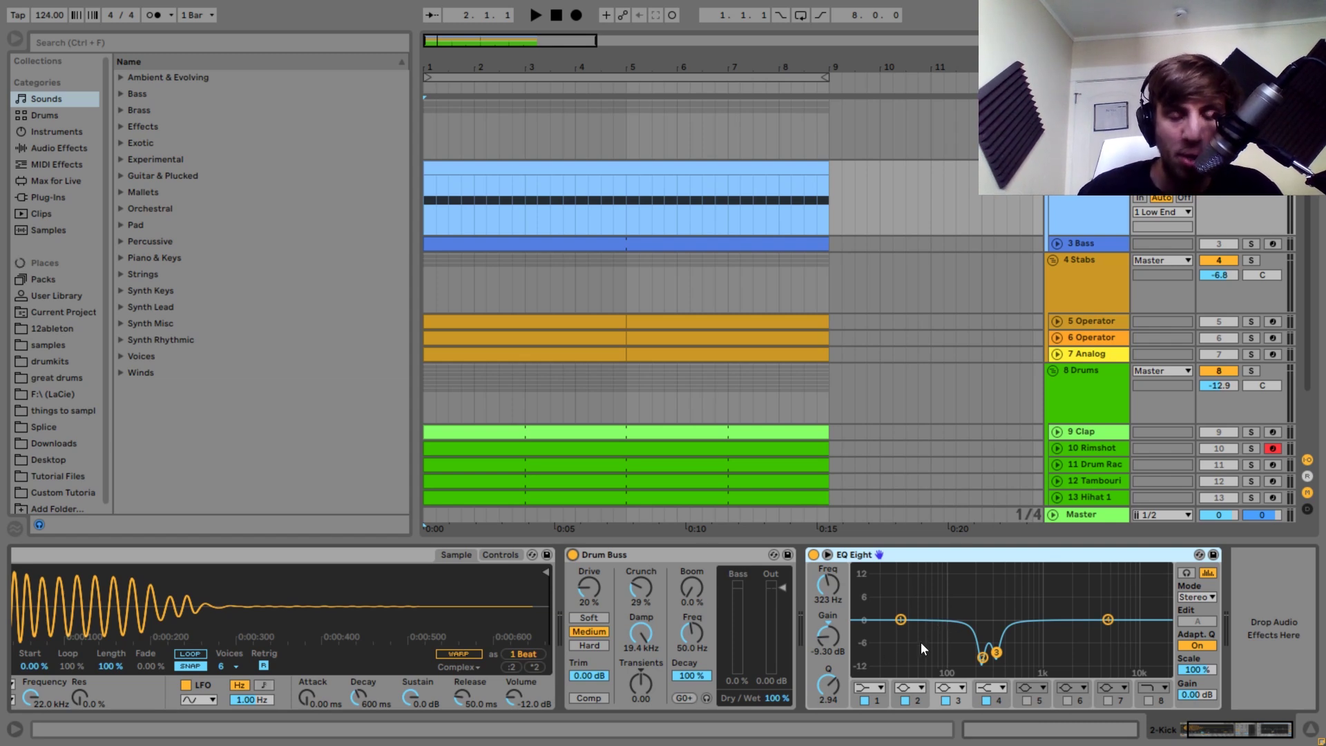
- Compare the kick with its EQ Eight bypassed and re-enabled during playback
{"action": "left_click", "coordinate": [814, 555]}
{"action": "key", "text": "space"}
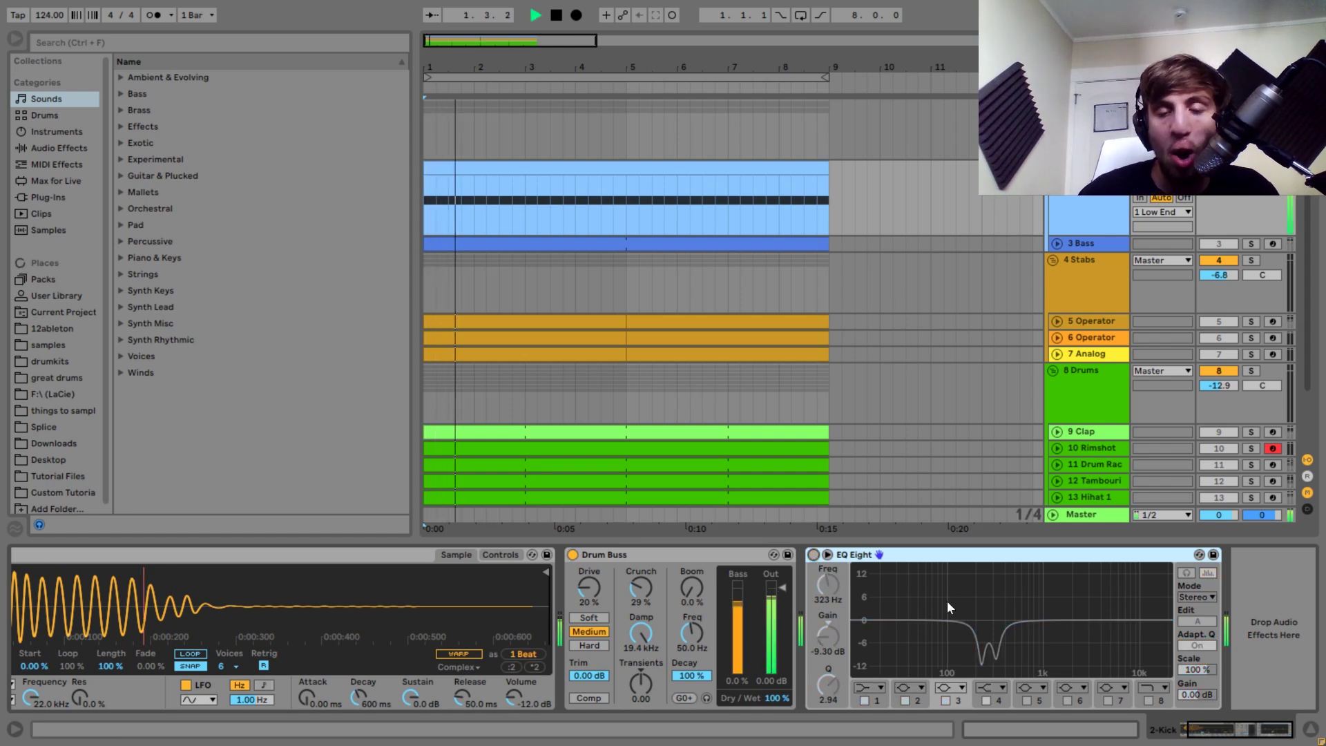
{"action": "left_click", "coordinate": [814, 555]}
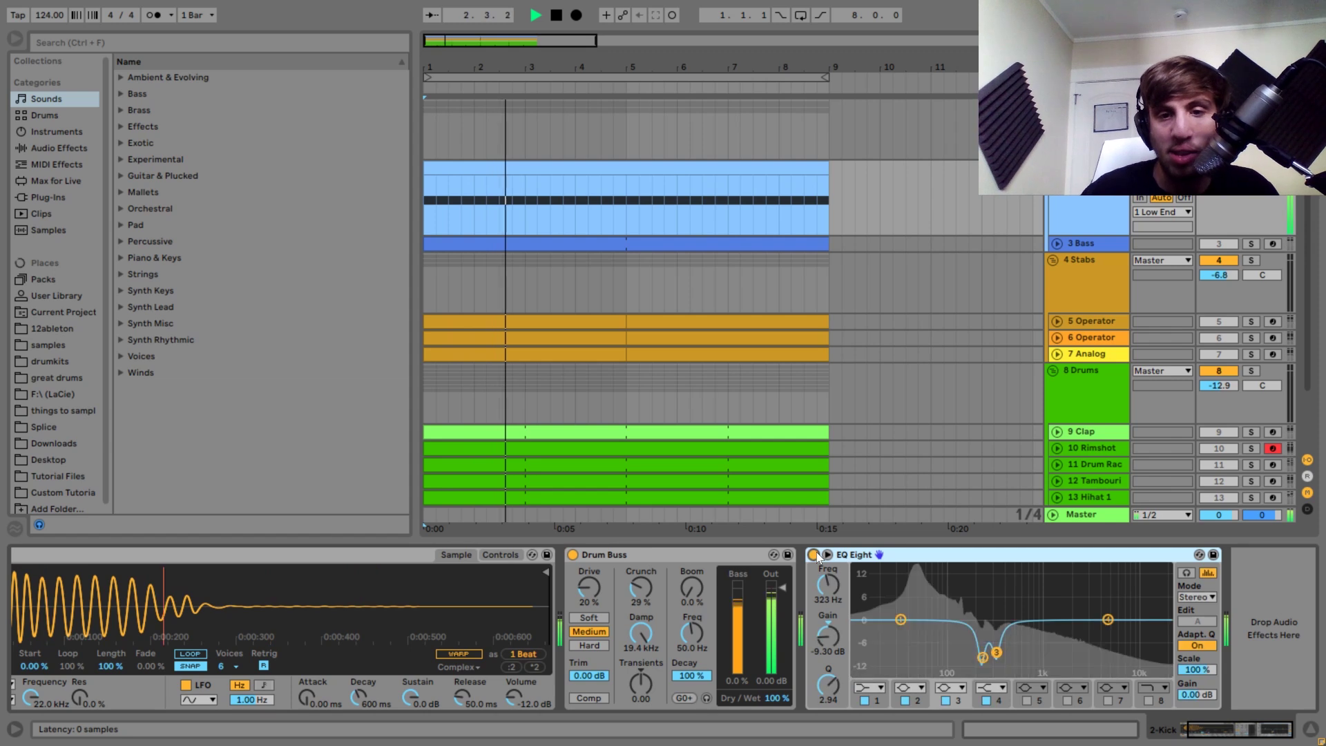
{"action": "key", "text": "space"}
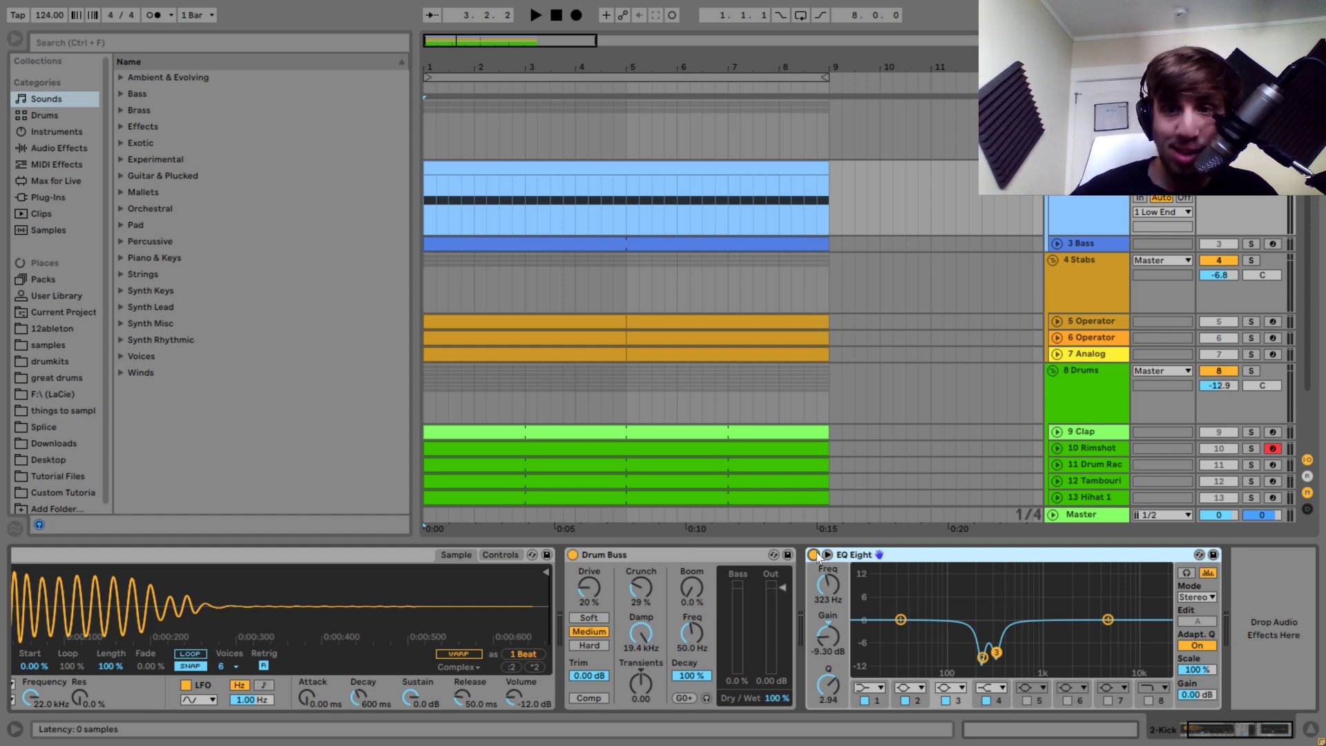
- Solo and unfold the Bass track, and loop its eight bars of clips during playback
{"action": "left_click", "coordinate": [1252, 245]}
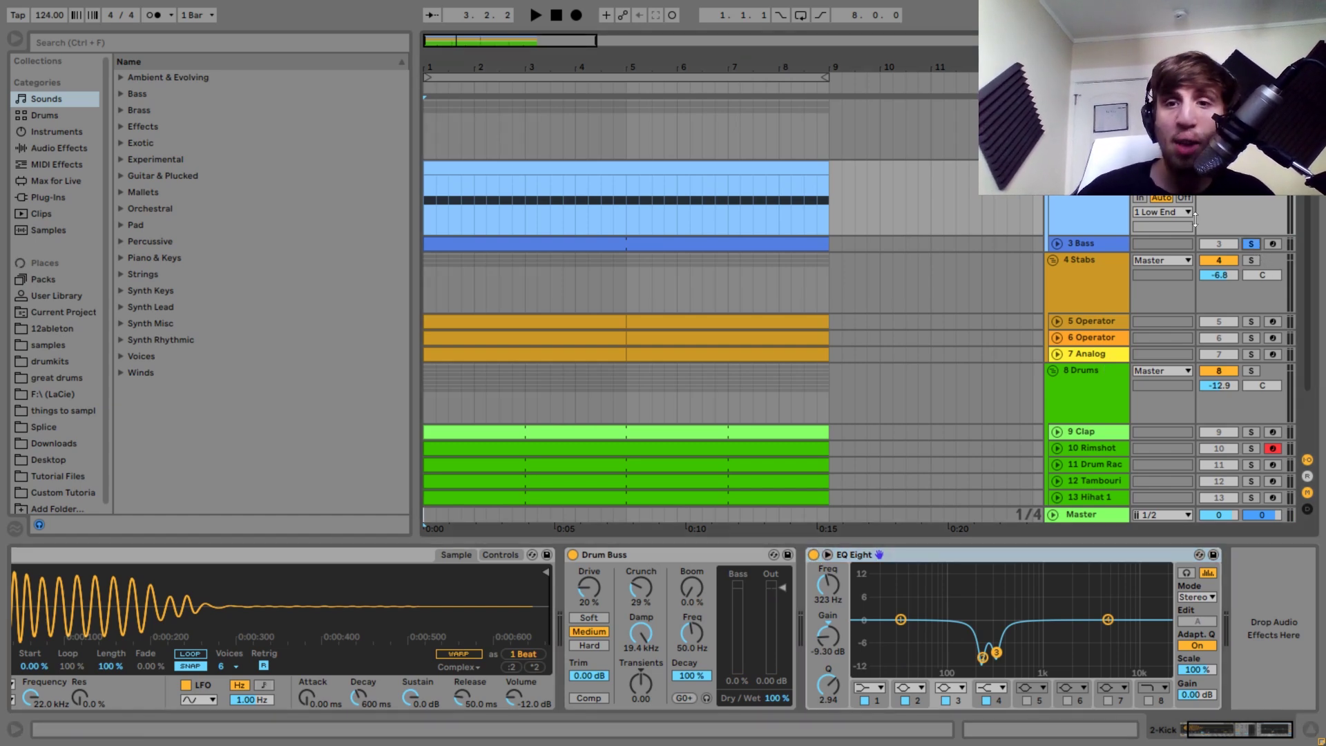
{"action": "left_click", "coordinate": [1057, 243]}
{"action": "left_click", "coordinate": [729, 243]}
{"action": "key", "text": "space"}
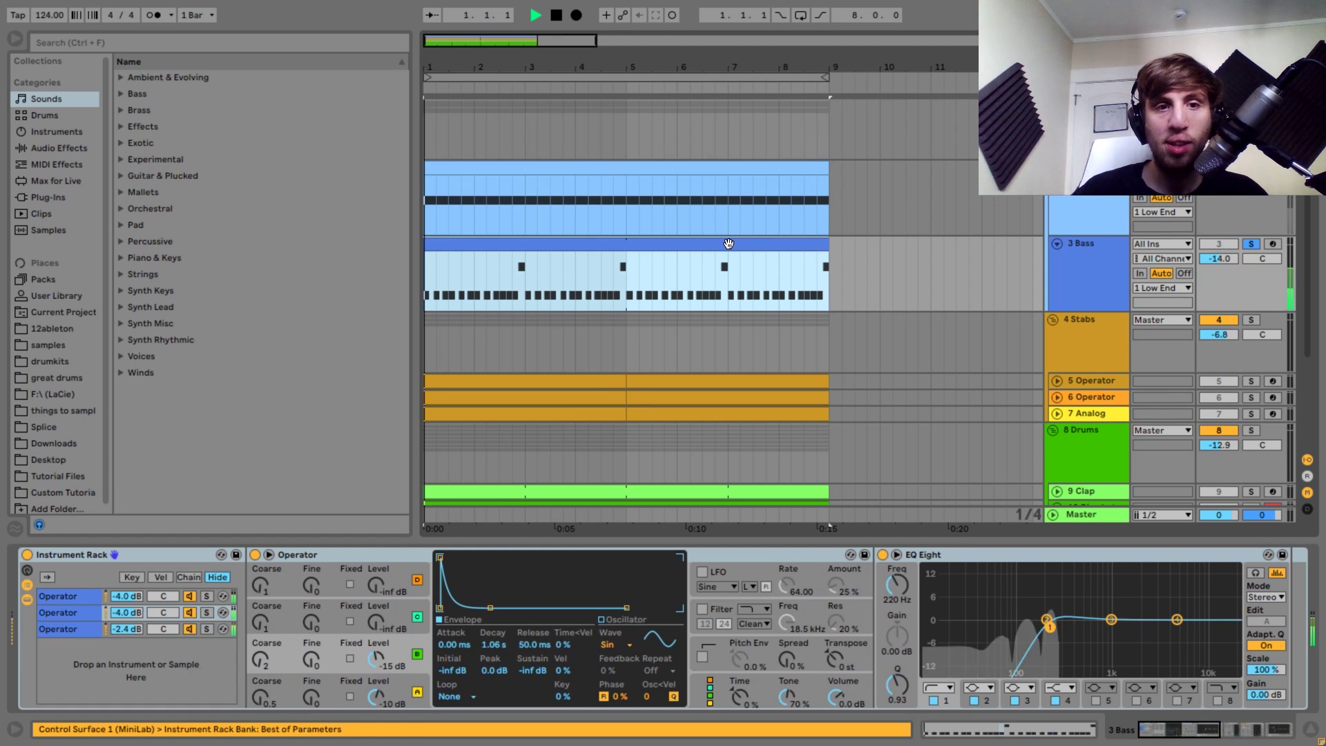
{"action": "key", "text": "ctrl+l"}
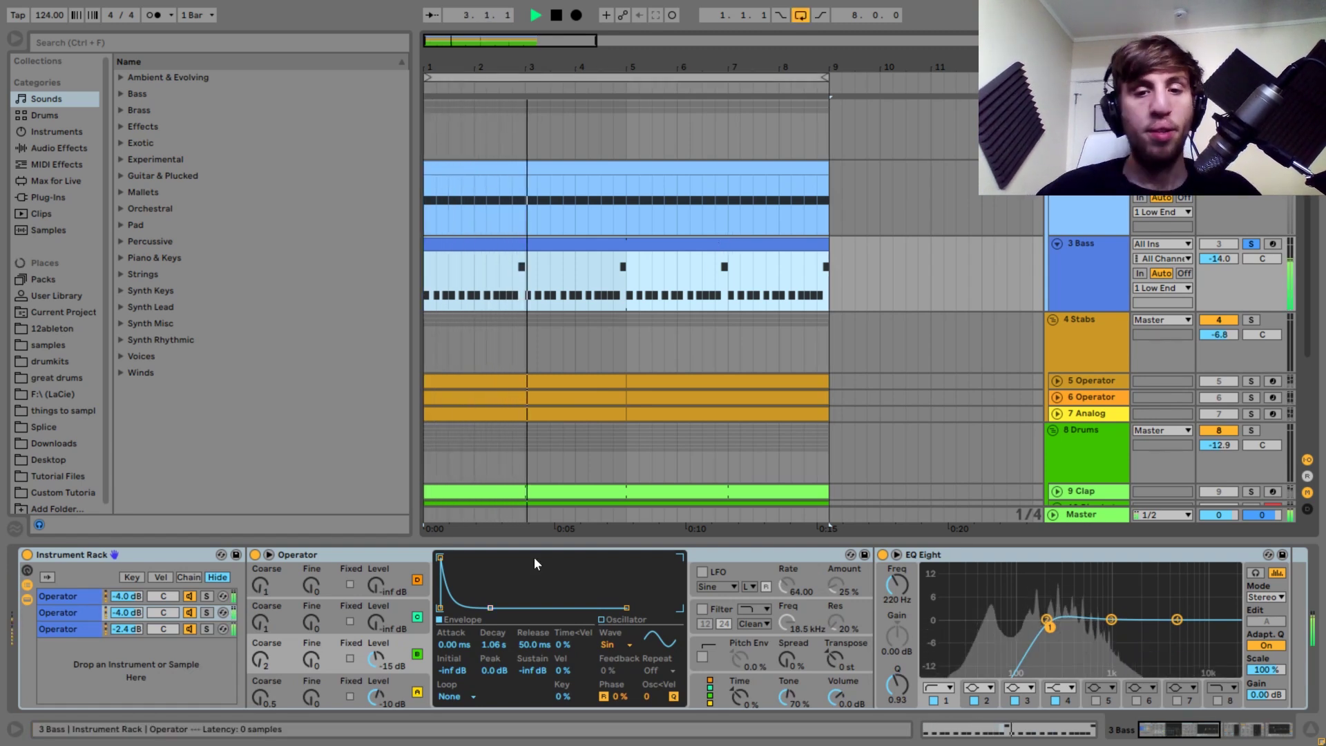
{"action": "key", "text": "space"}
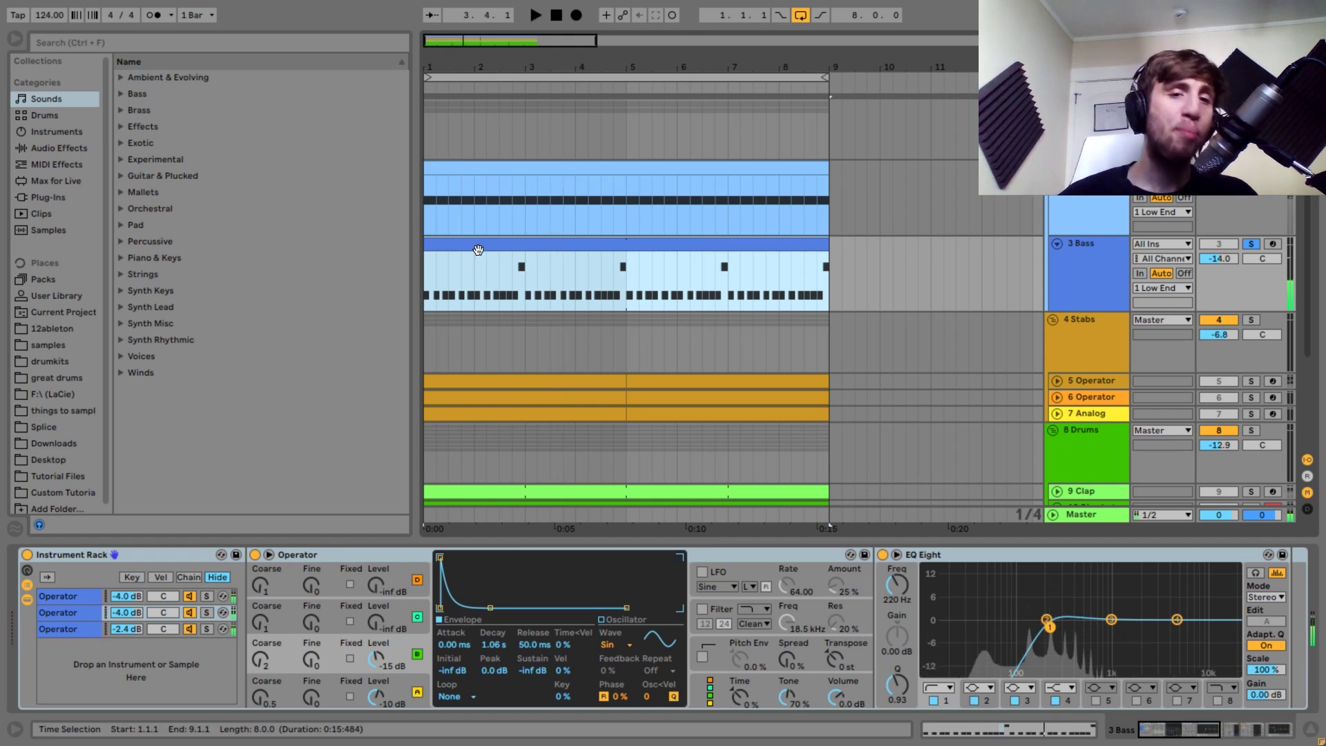
- Open the first bass clip's notes and highlight all F#1 notes and all A1 notes to examine the pattern
{"action": "double_click", "coordinate": [474, 243]}
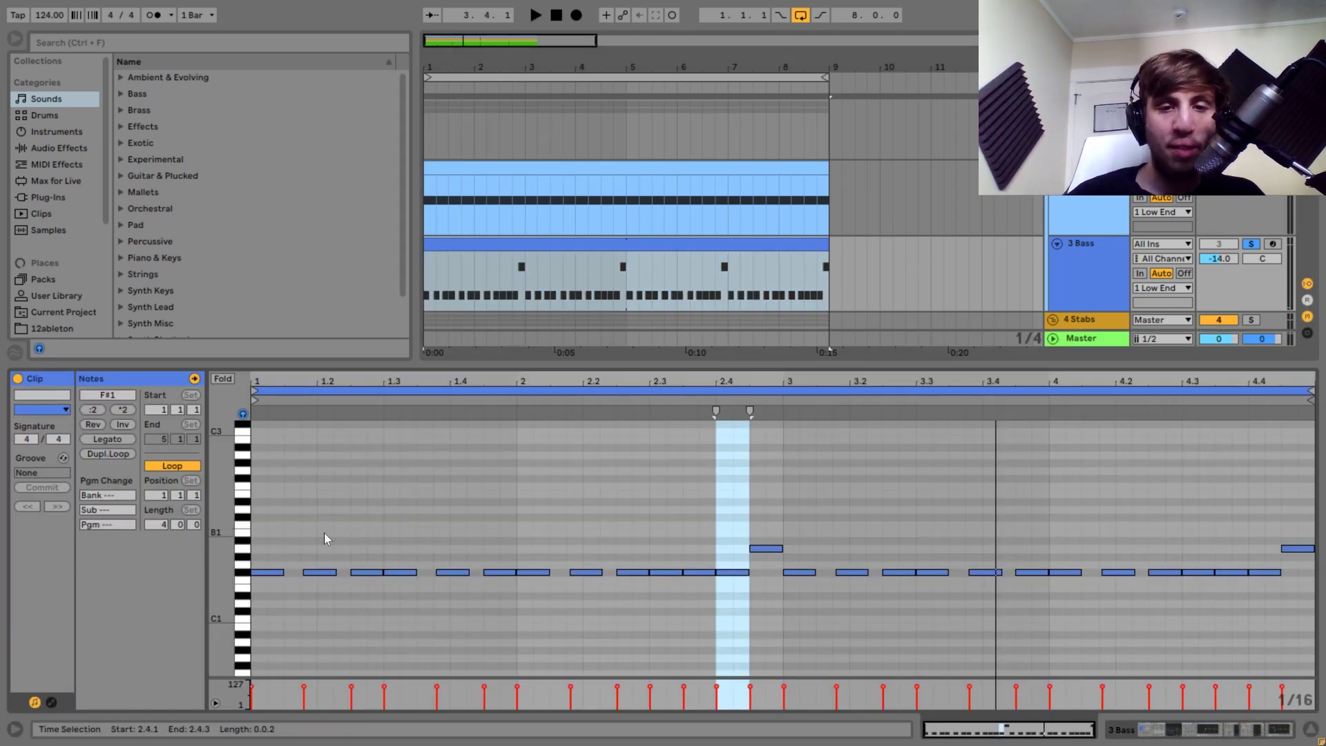
{"action": "left_click", "coordinate": [245, 574]}
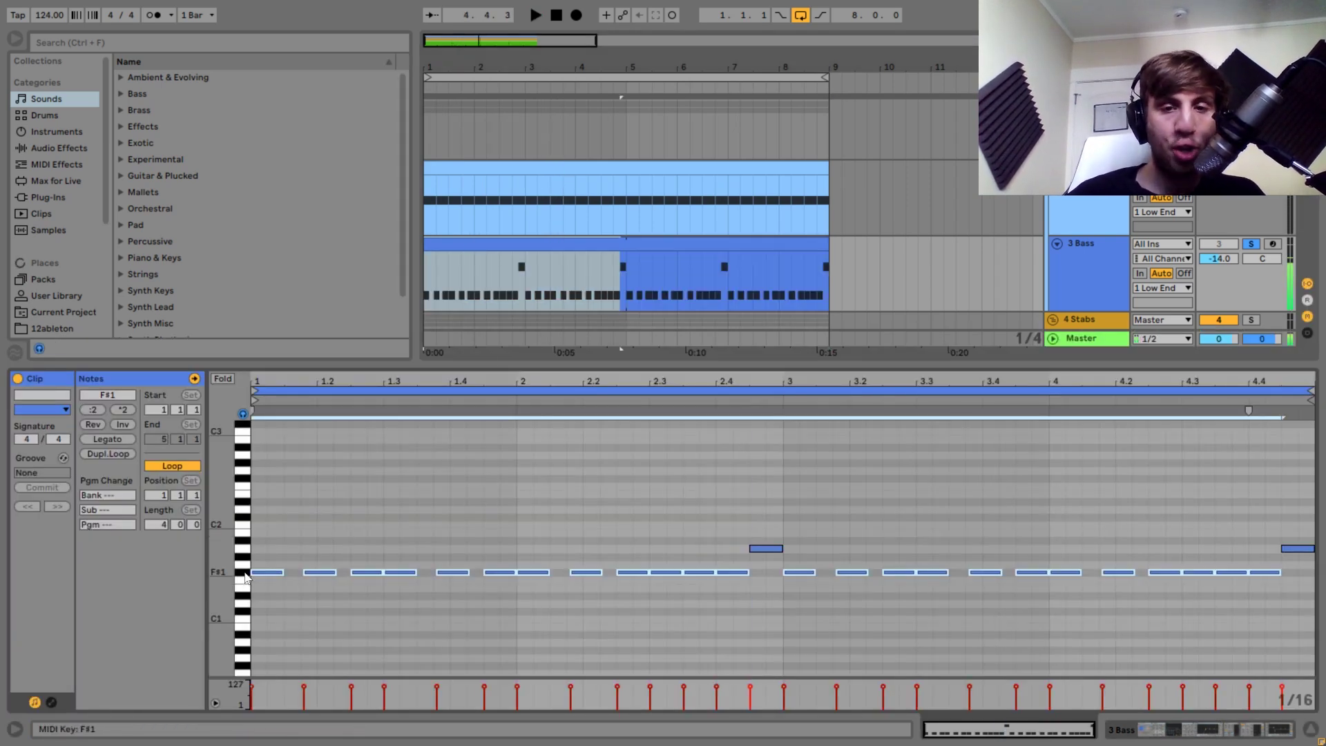
{"action": "left_click", "coordinate": [243, 549]}
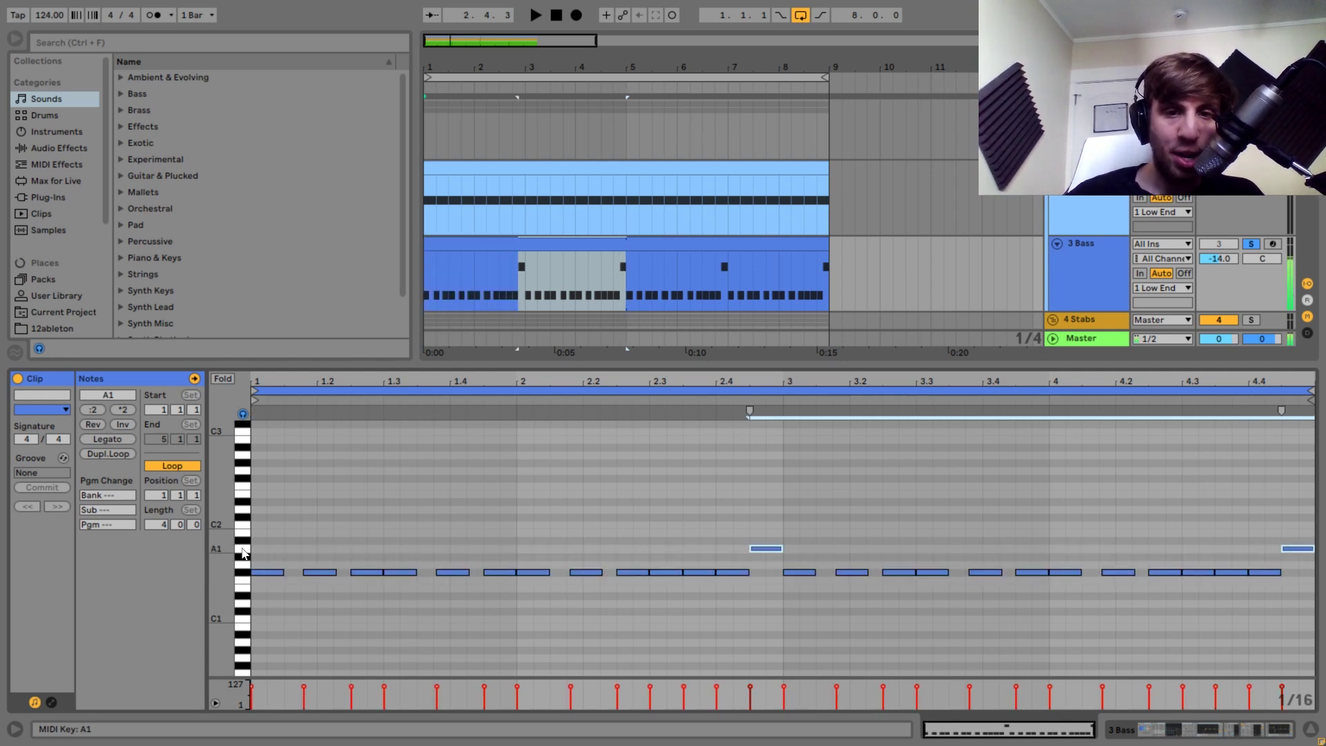
- Show the Bass track's Instrument Rack and audition its three Operator chains by soloing them one at a time
{"action": "double_click", "coordinate": [1084, 296]}
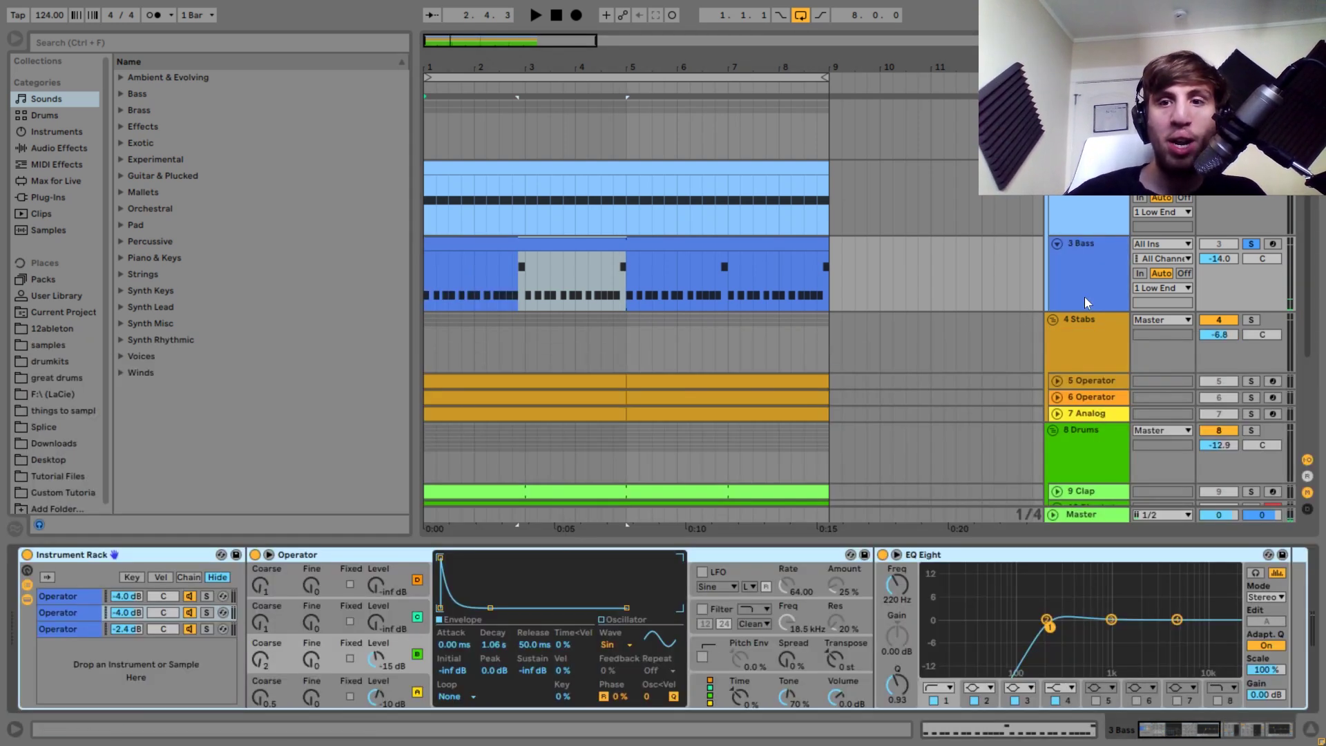
{"action": "left_click", "coordinate": [76, 594]}
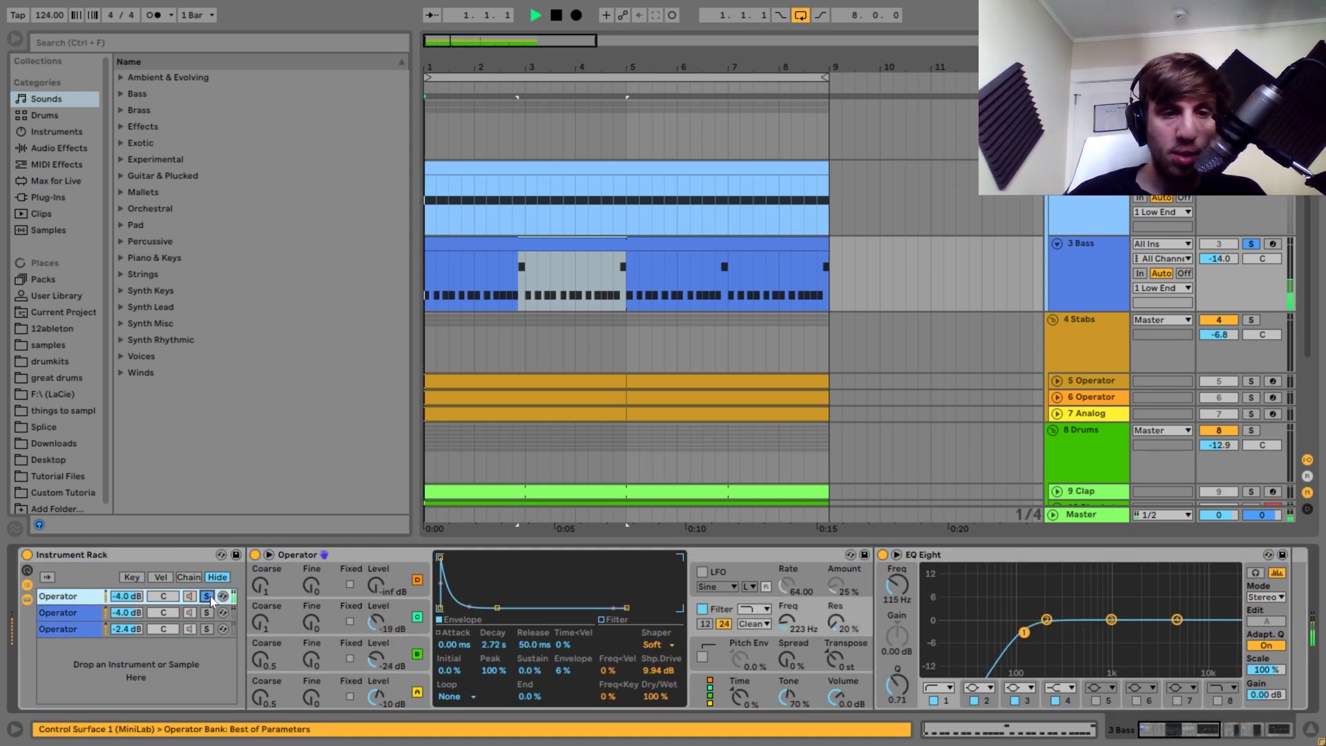
{"action": "key", "text": "space"}
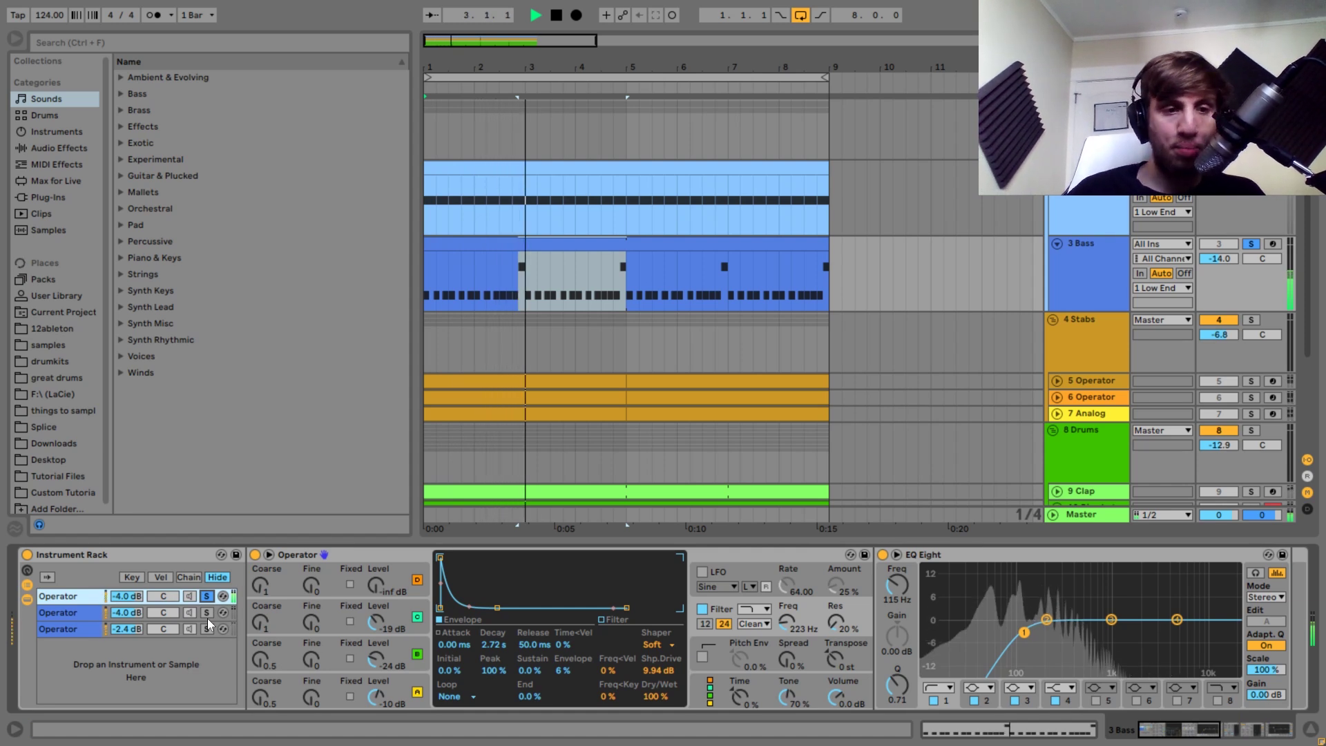
{"action": "left_click", "coordinate": [207, 619]}
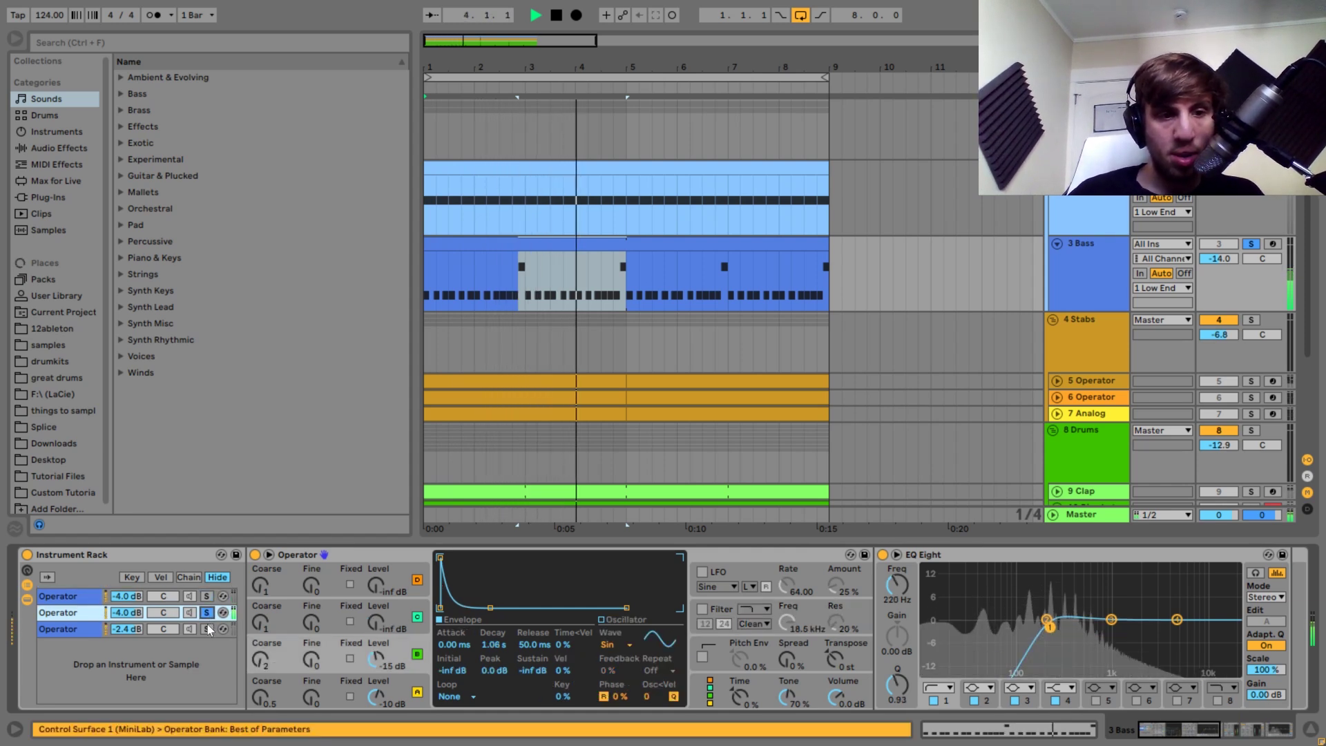
{"action": "left_click", "coordinate": [208, 628]}
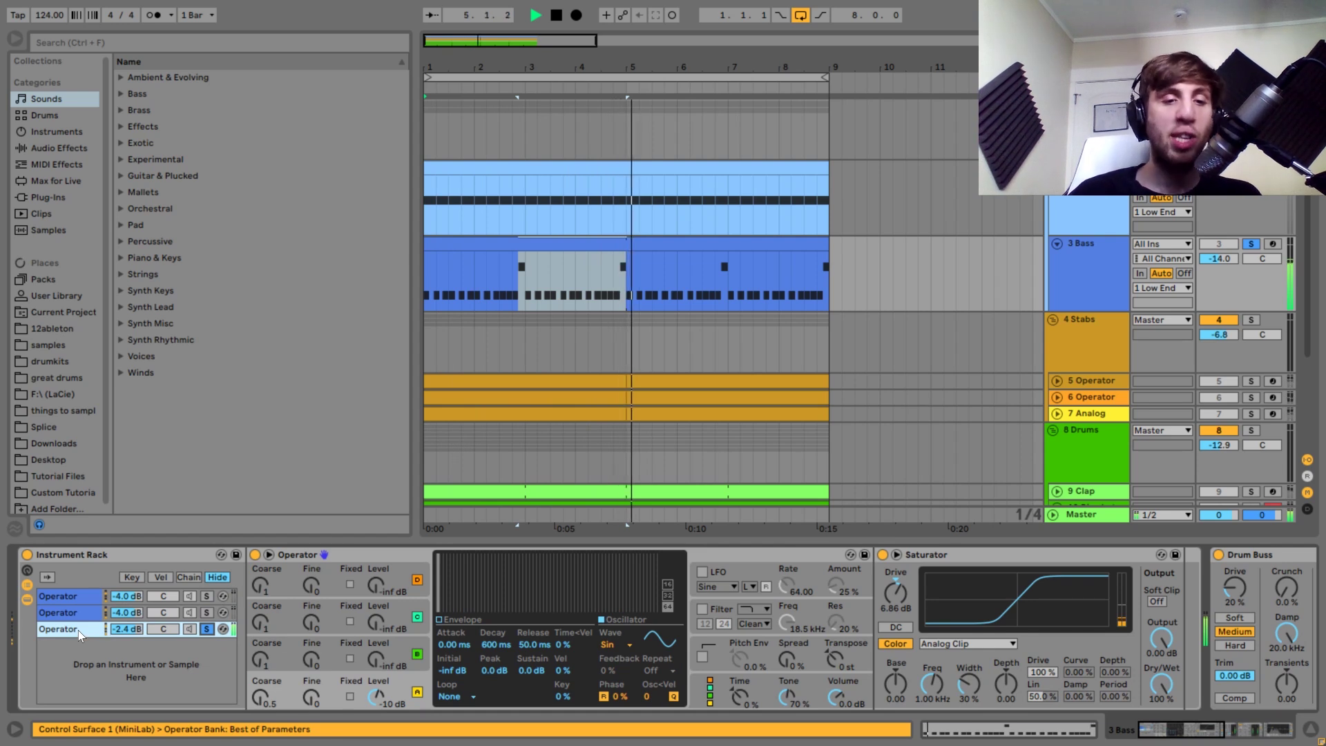
{"action": "left_click", "coordinate": [207, 614]}
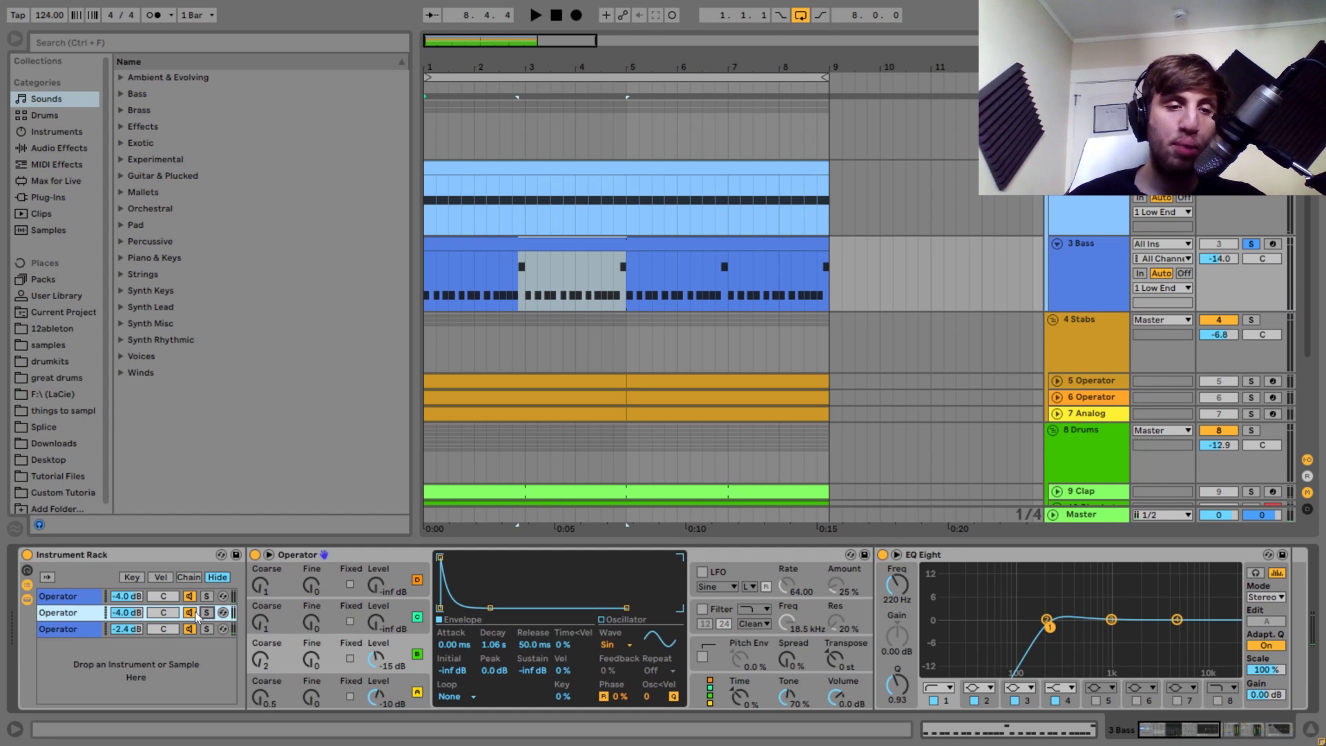
- Compare the bass with the second Operator chain muted and active, and listen to all three layers together
{"action": "key", "text": "space"}
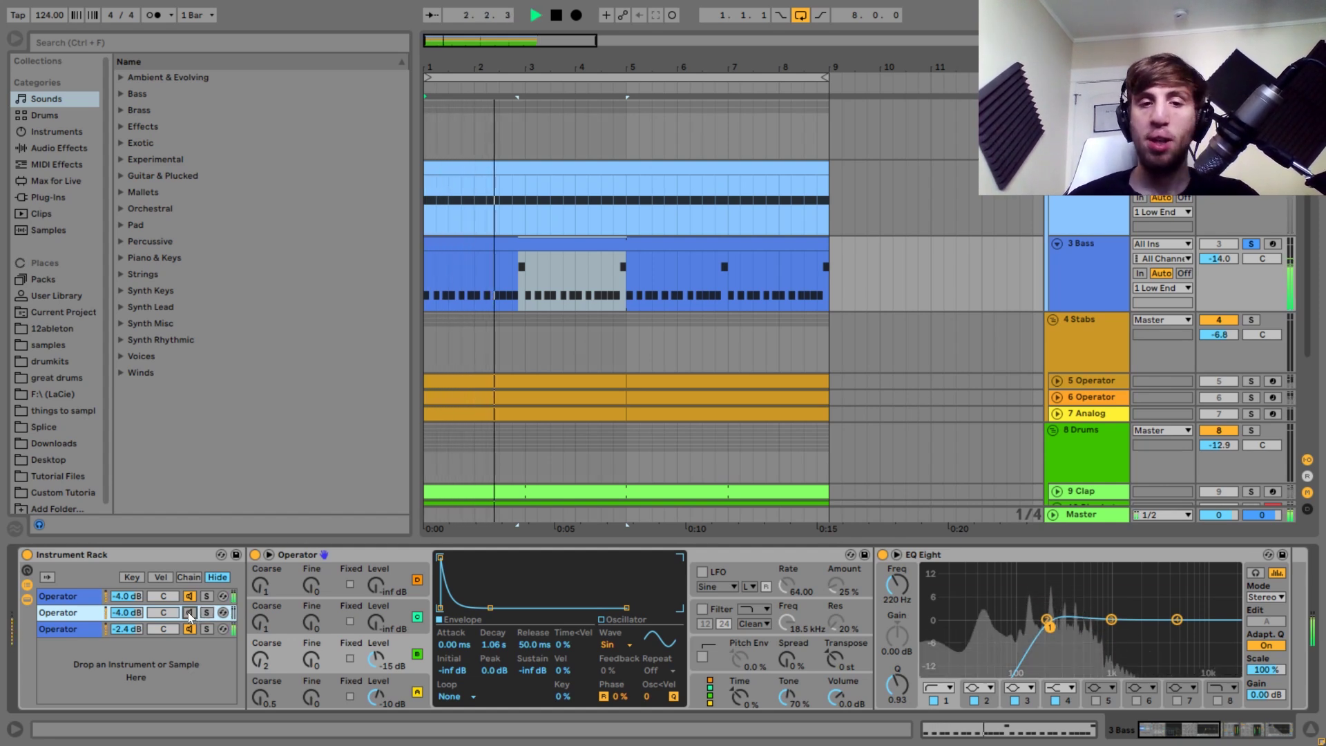
{"action": "key", "text": "space"}
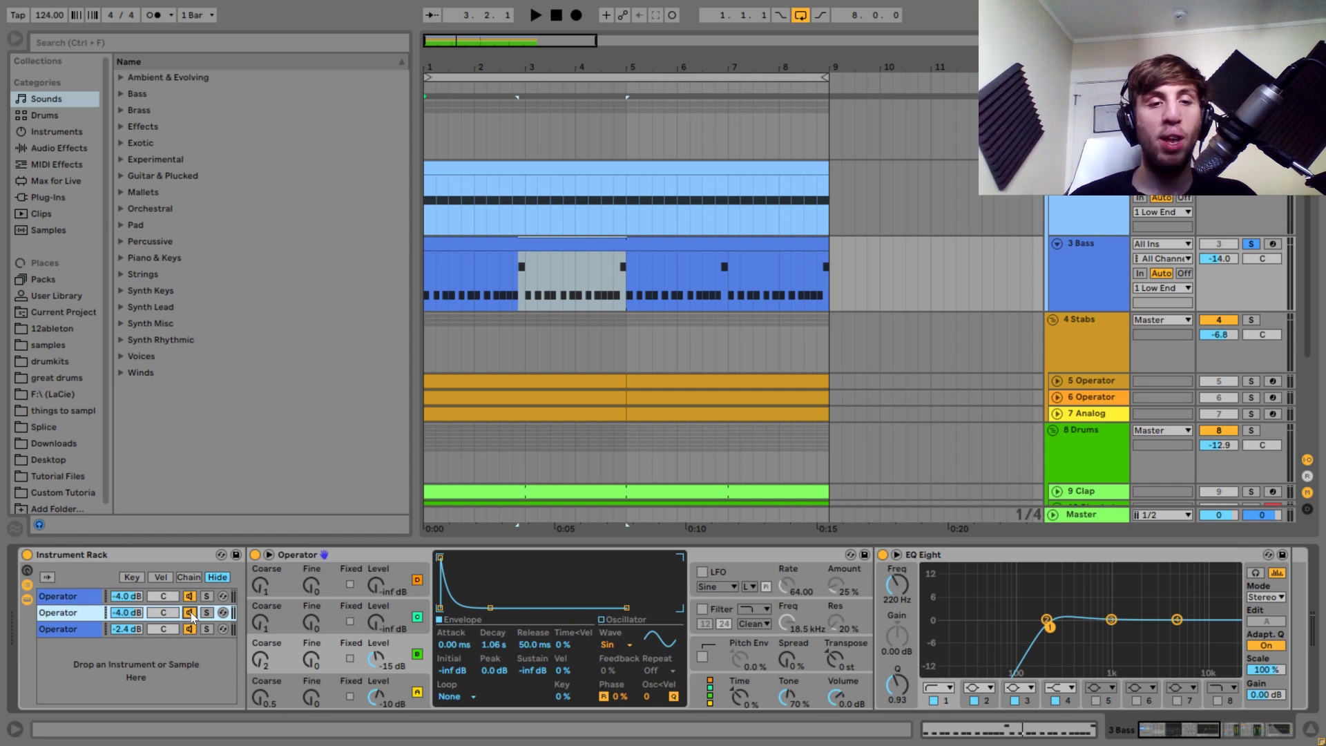
{"action": "key", "text": "space"}
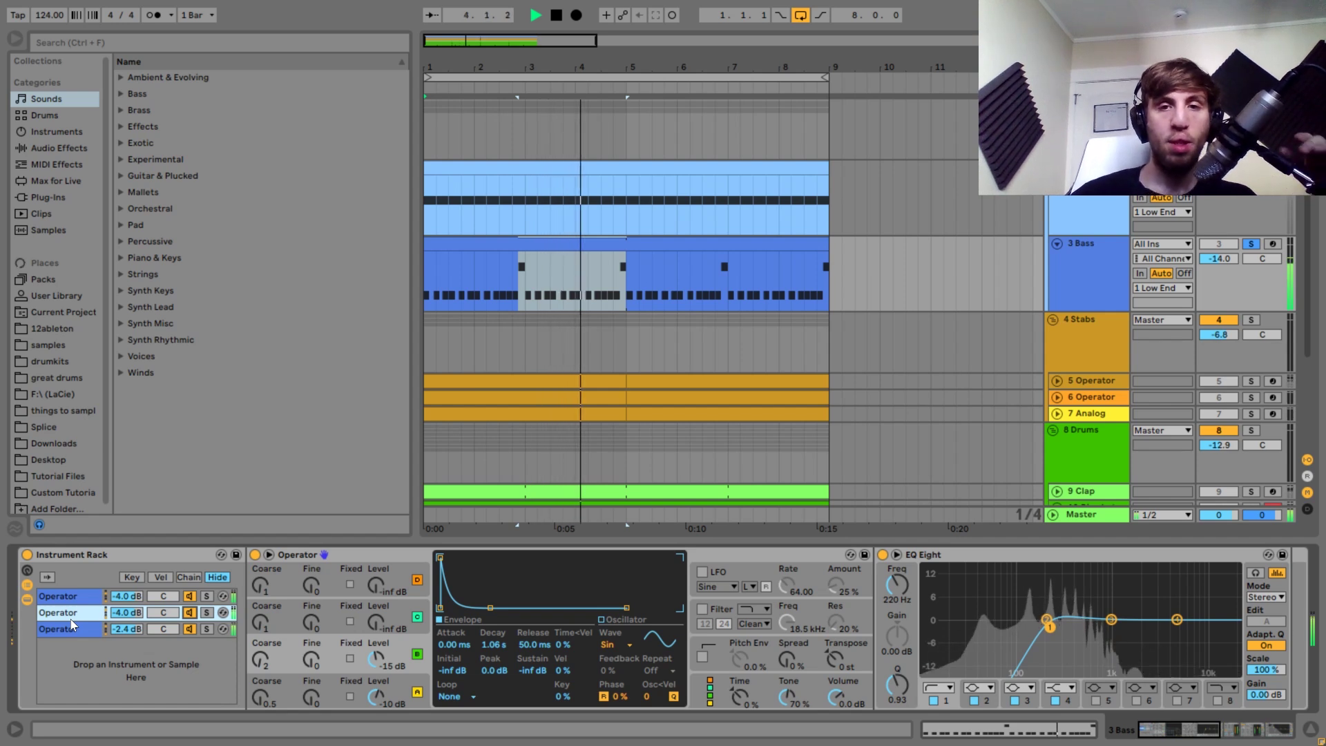
{"action": "key", "text": "space"}
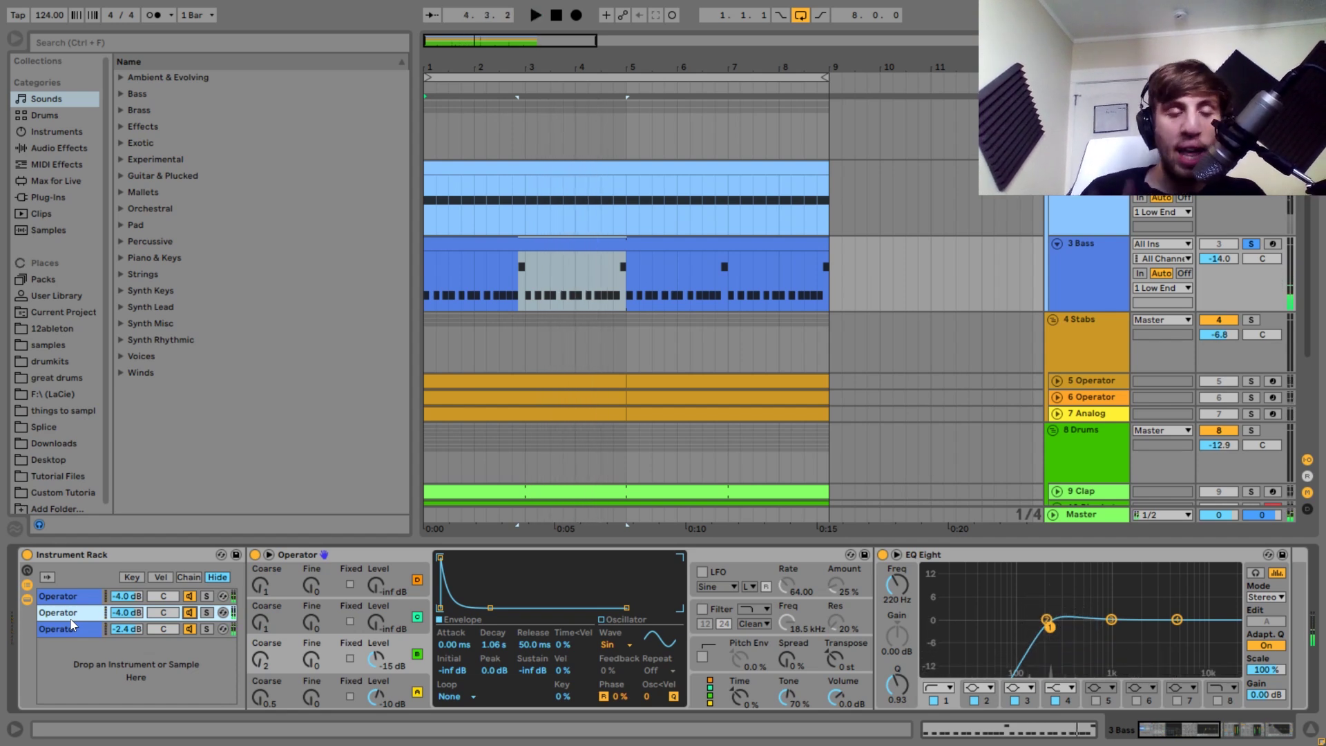
- Solo the first Operator chain in the Bass rack and examine its oscillators A, B and C and its filter settings
{"action": "left_click", "coordinate": [190, 599]}
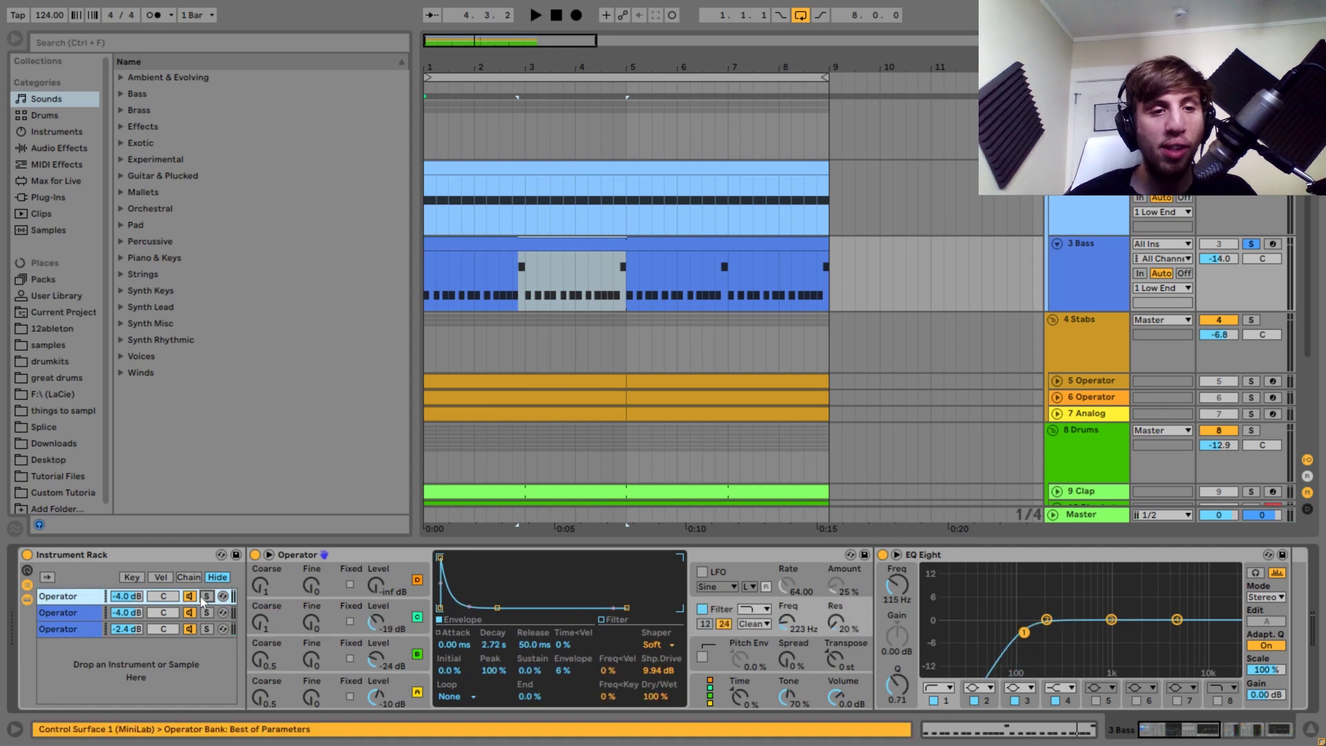
{"action": "left_click", "coordinate": [398, 683]}
{"action": "left_click", "coordinate": [398, 649]}
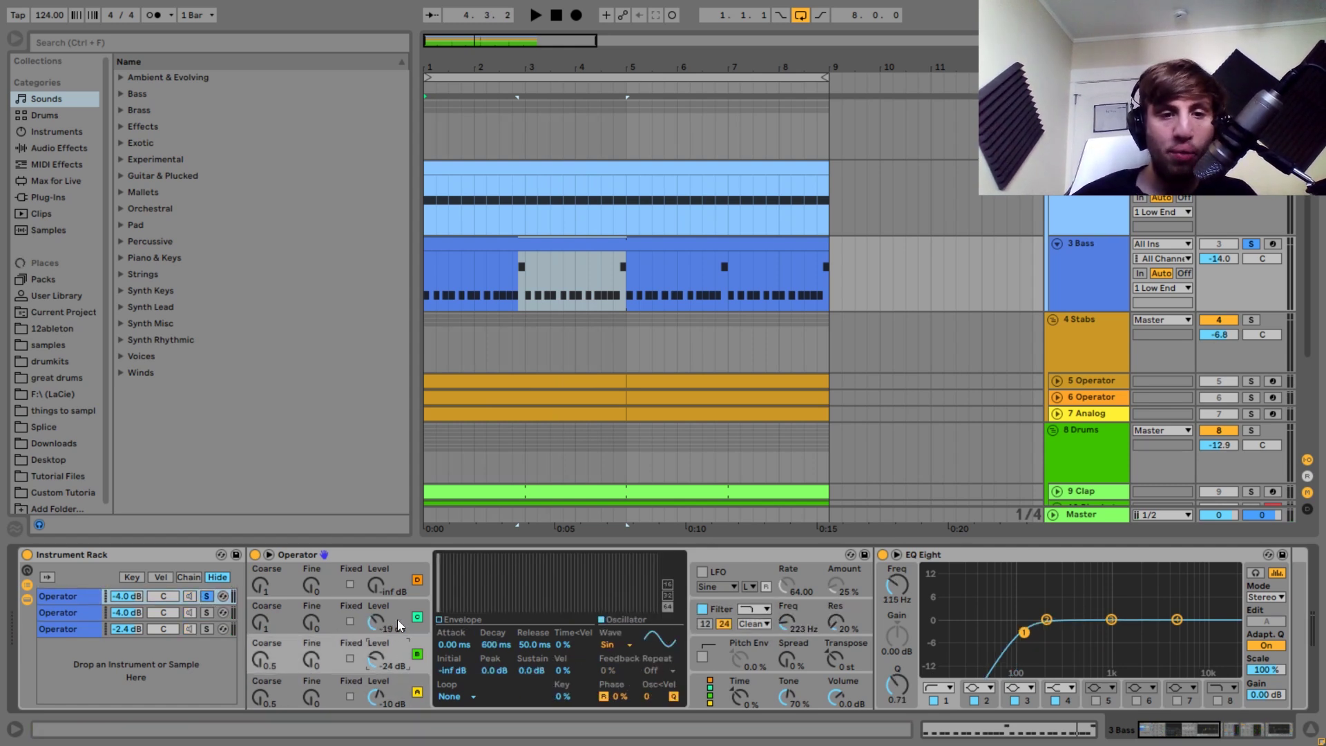
{"action": "left_click", "coordinate": [397, 611]}
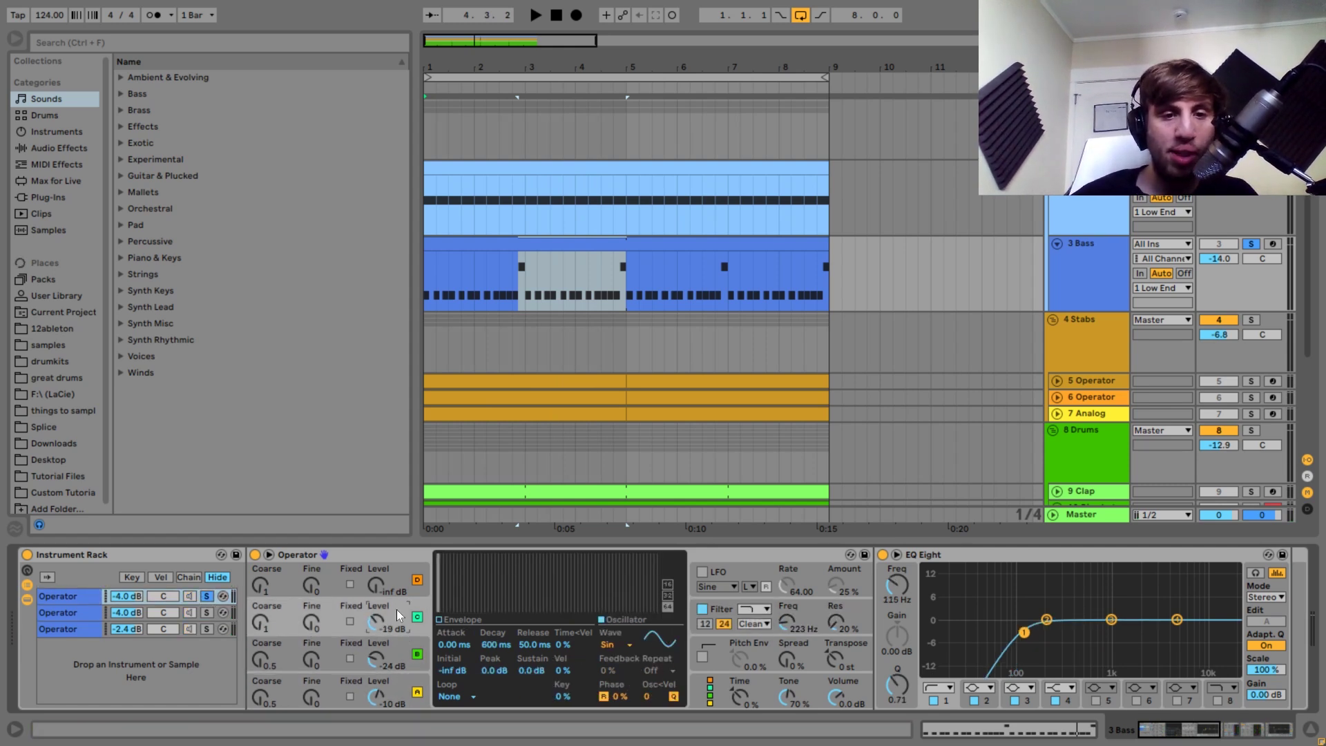
{"action": "left_click", "coordinate": [711, 608]}
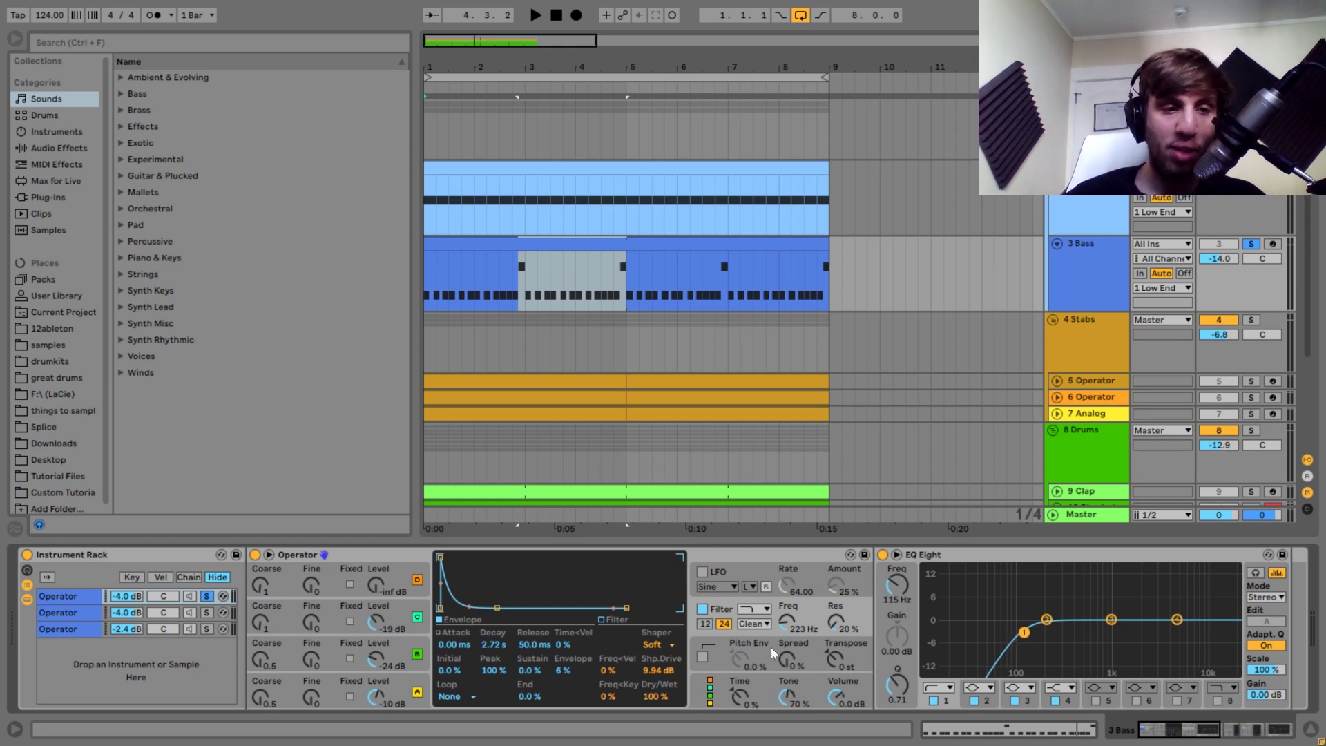
- Solo the second Operator chain, audition it, and examine its oscillators A and B and its EQ Eight
{"action": "left_click", "coordinate": [205, 612]}
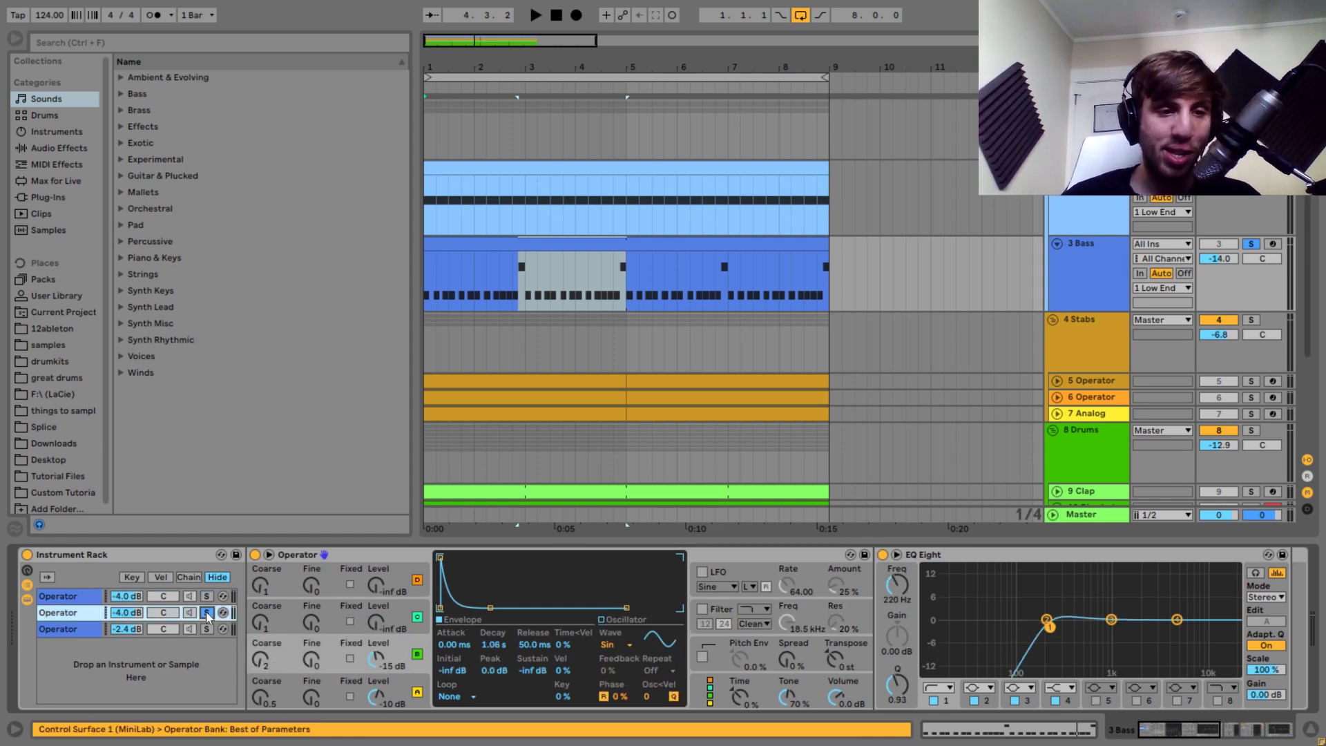
{"action": "key", "text": "space"}
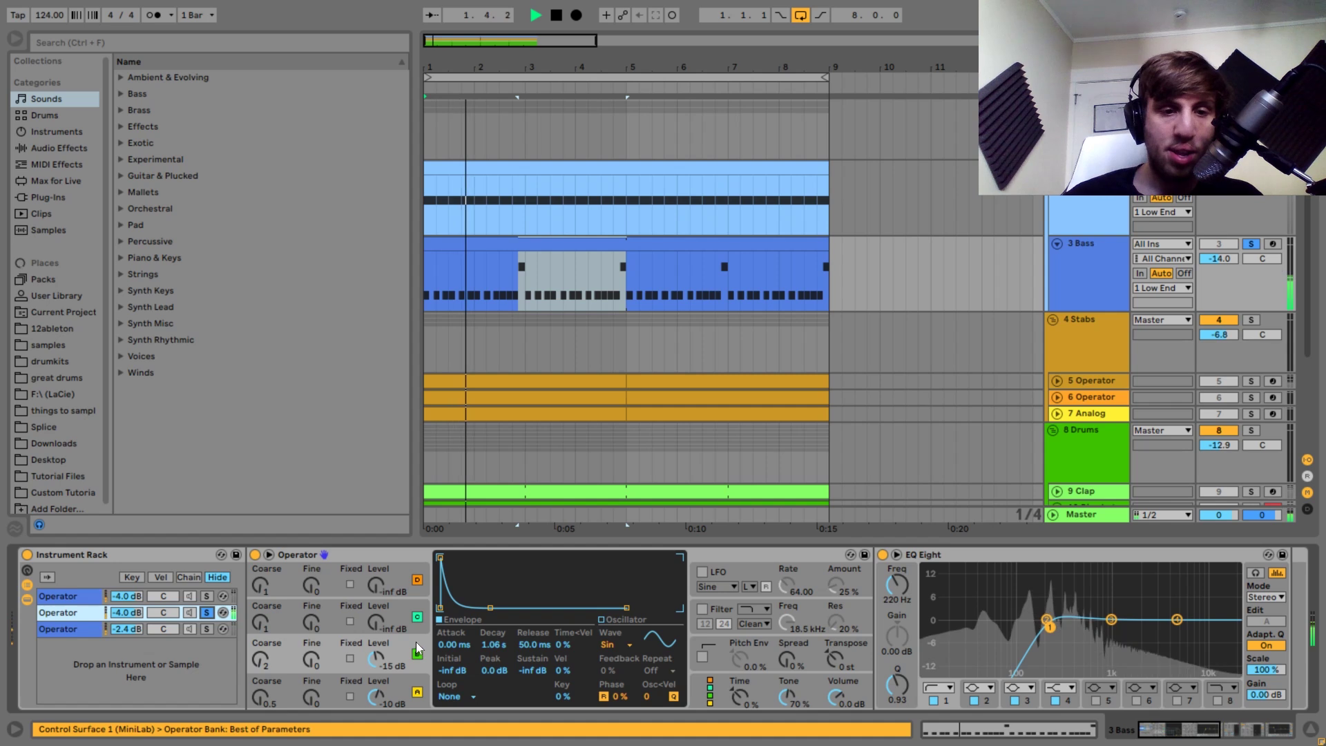
{"action": "key", "text": "space"}
{"action": "left_click", "coordinate": [406, 682]}
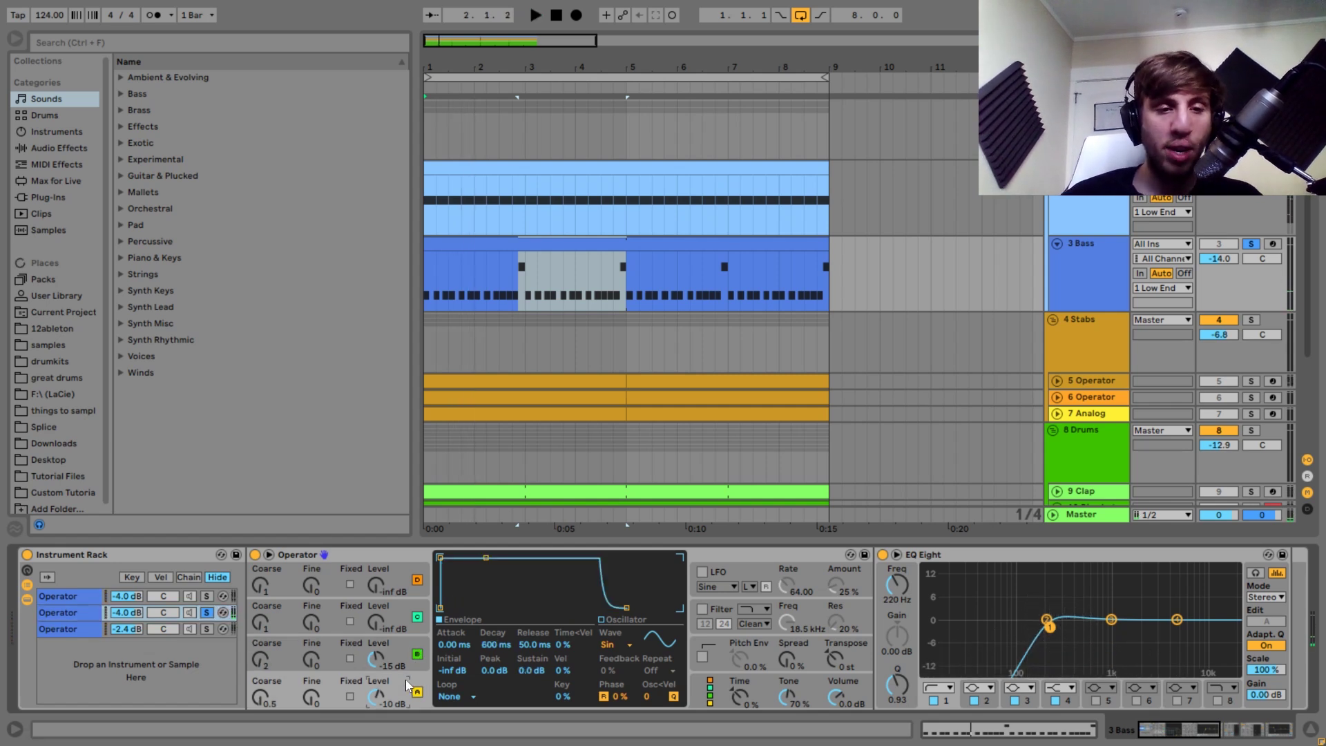
{"action": "left_click", "coordinate": [398, 653]}
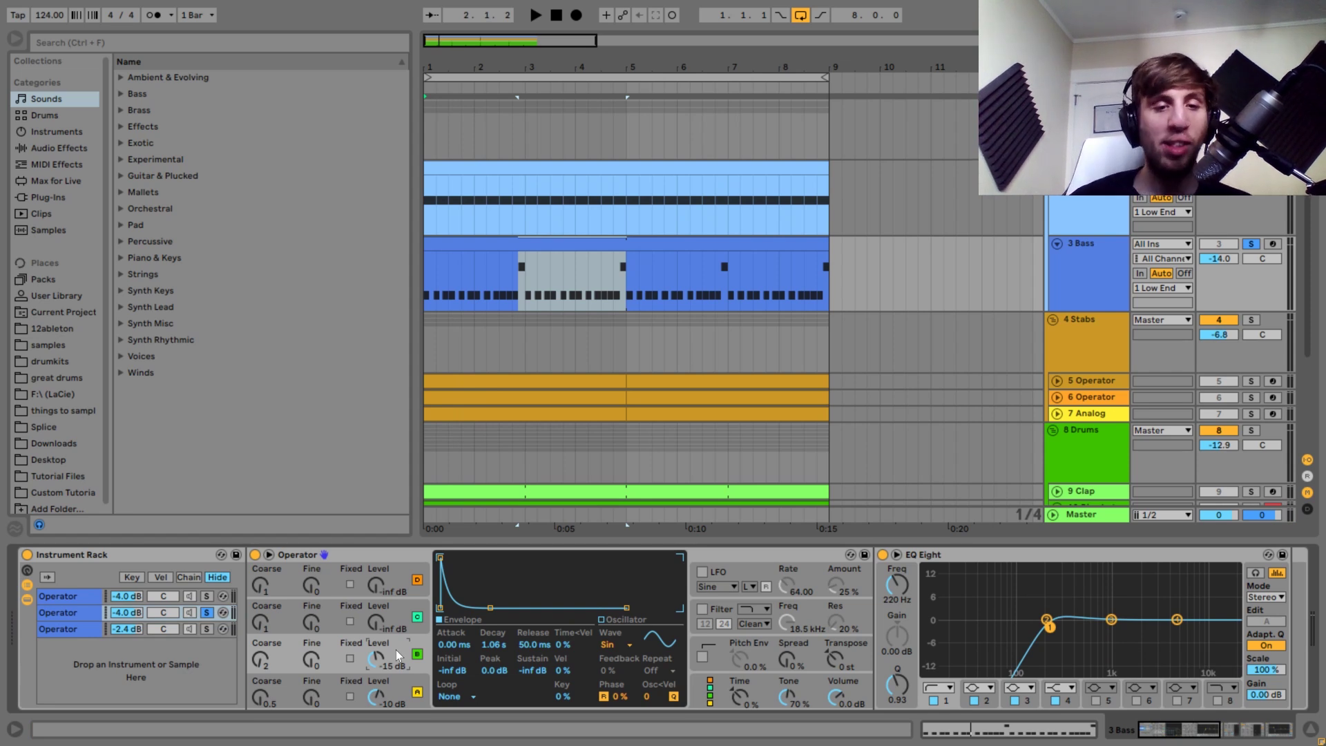
{"action": "key", "text": "space"}
{"action": "key", "text": "space"}
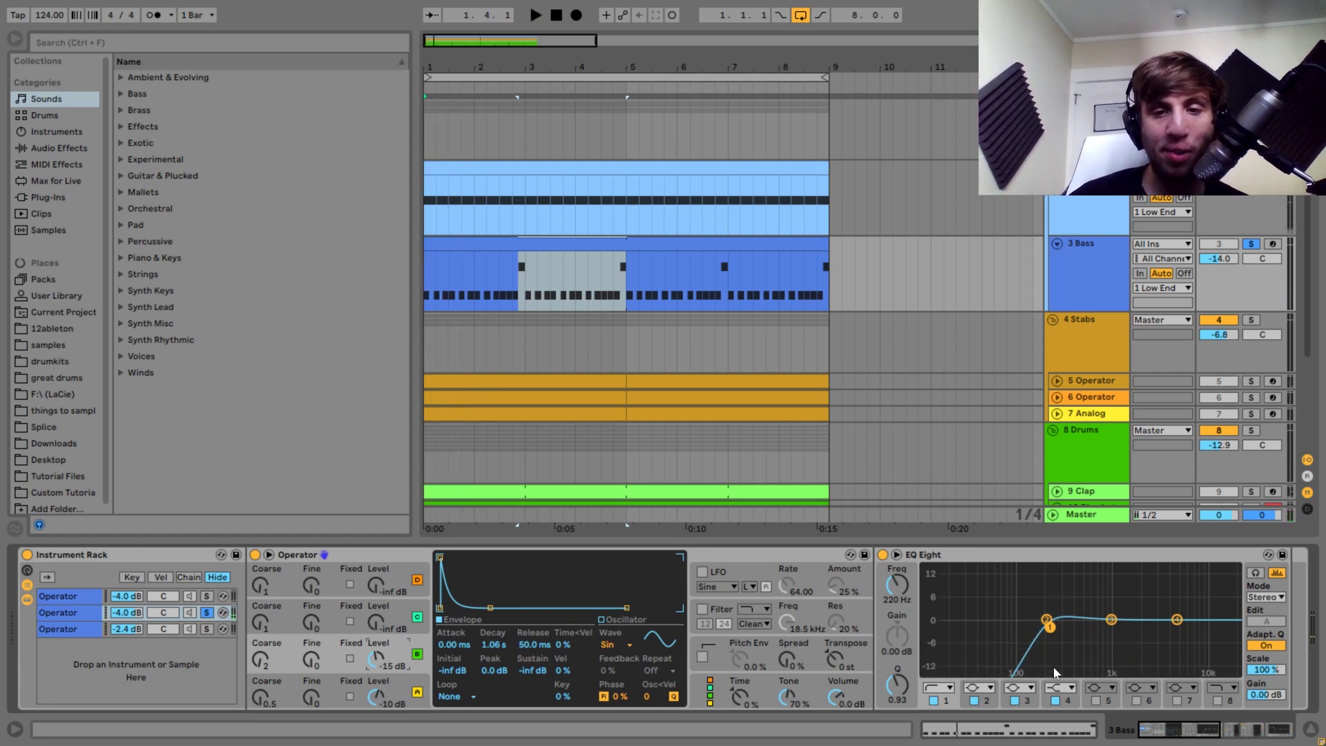
{"action": "key", "text": "space"}
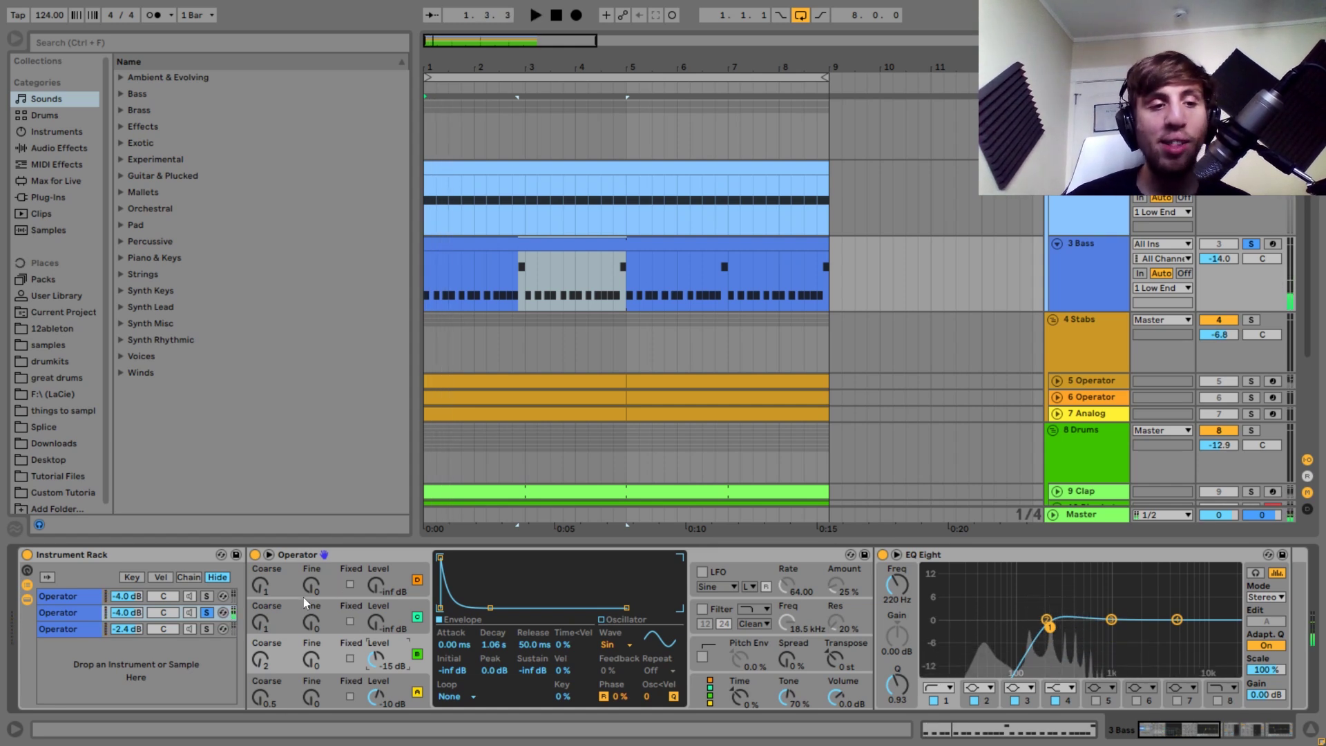
- Solo the third Operator chain and compare its sound with the Saturator bypassed and active
{"action": "left_click", "coordinate": [205, 629]}
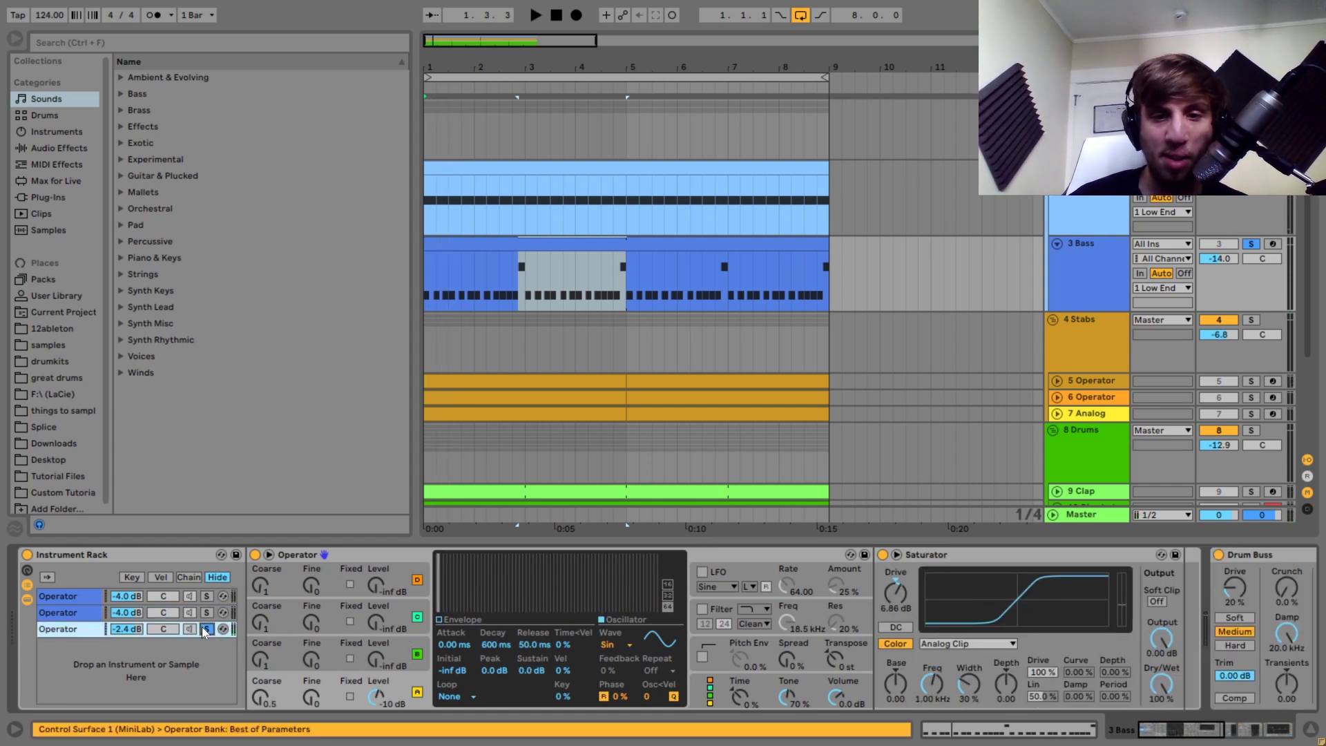
{"action": "key", "text": "space"}
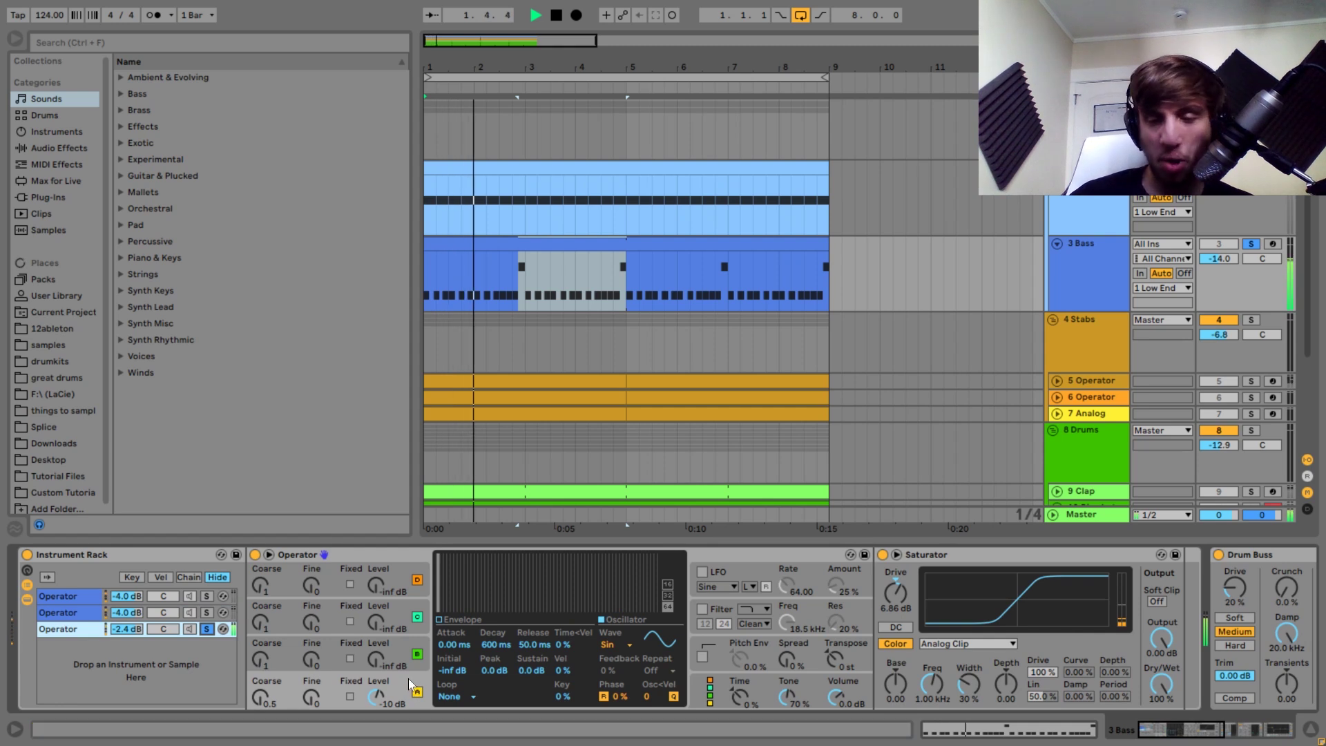
{"action": "key", "text": "space"}
{"action": "key", "text": "space"}
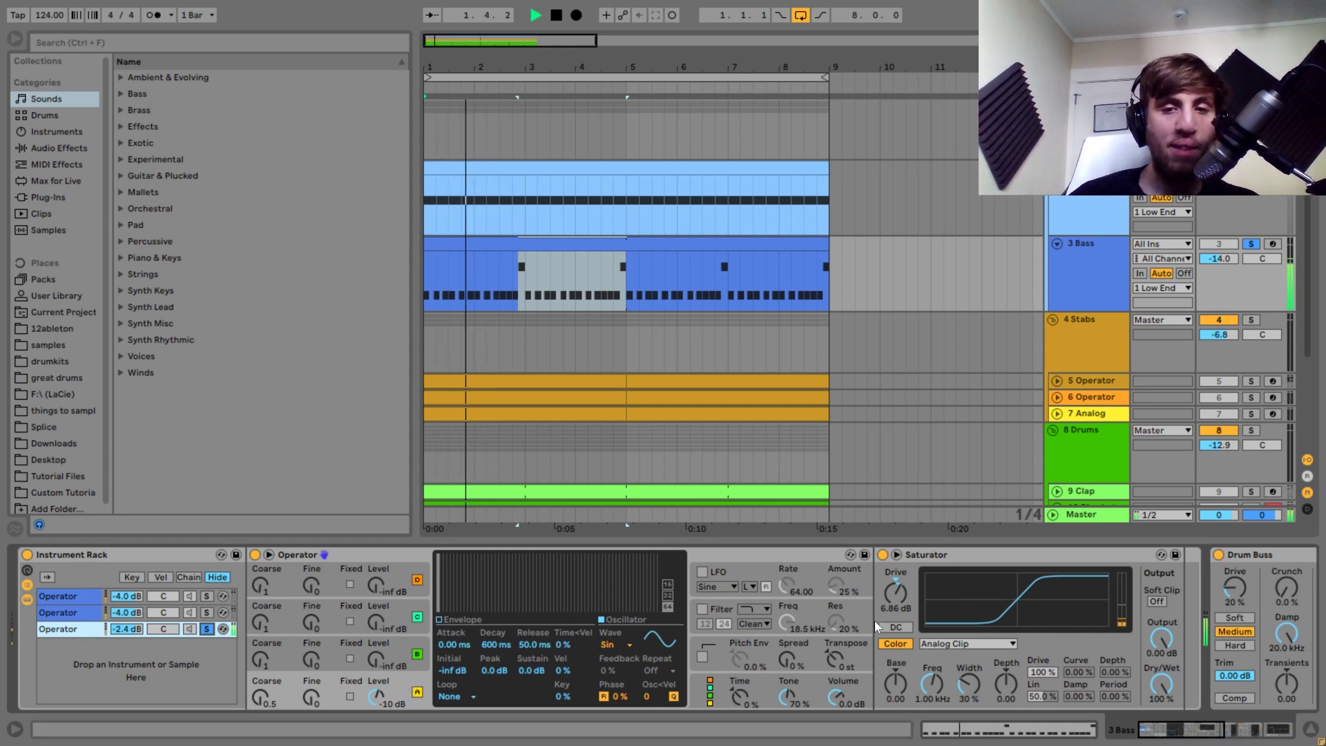
{"action": "left_click", "coordinate": [882, 555]}
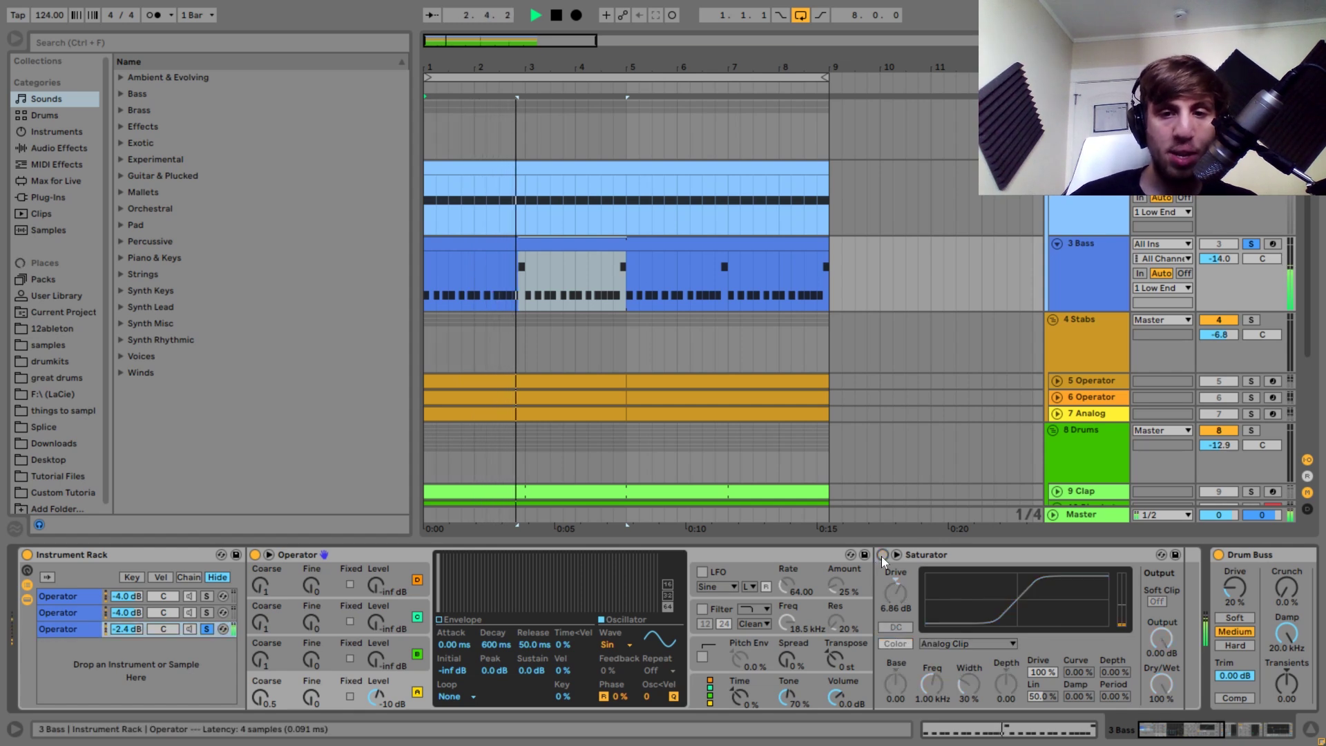
{"action": "left_click", "coordinate": [882, 555]}
{"action": "key", "text": "space"}
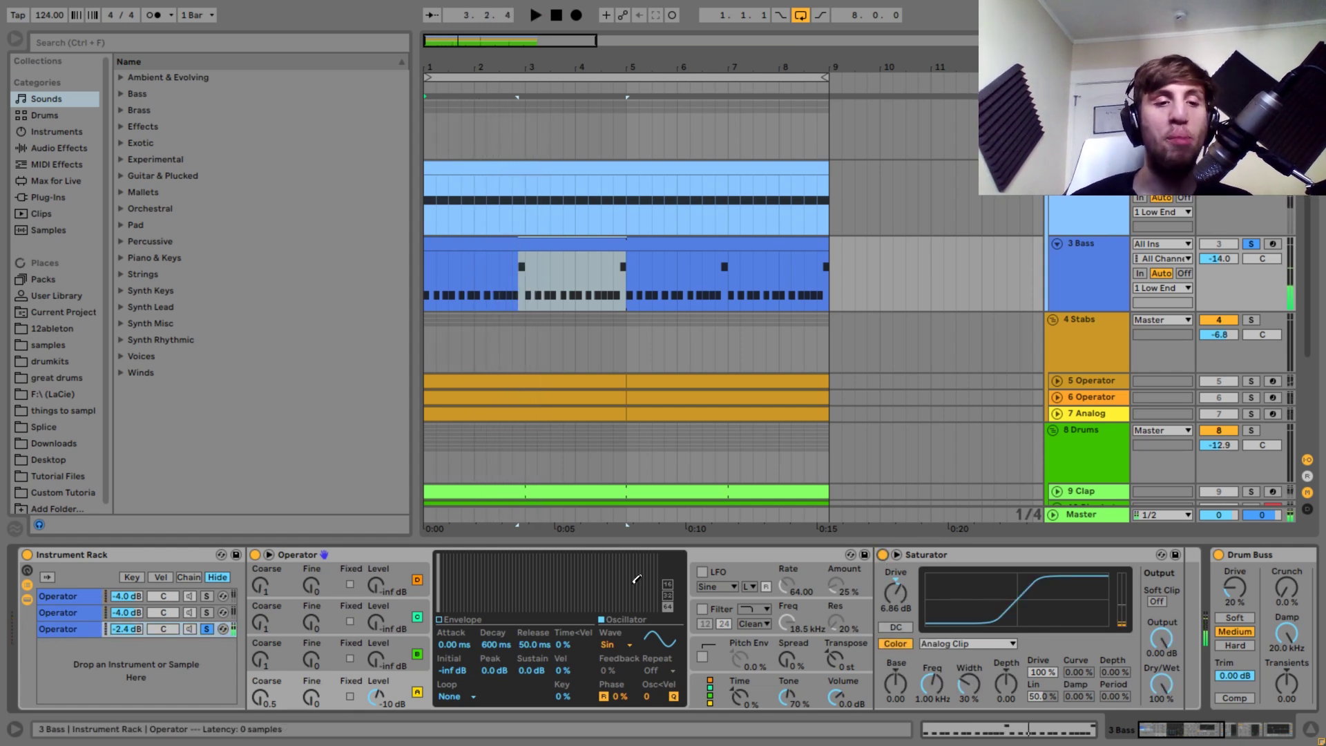
- Unsolo the third Operator chain and compare the full bass with the second chain muted and unmuted
{"action": "left_click", "coordinate": [207, 629]}
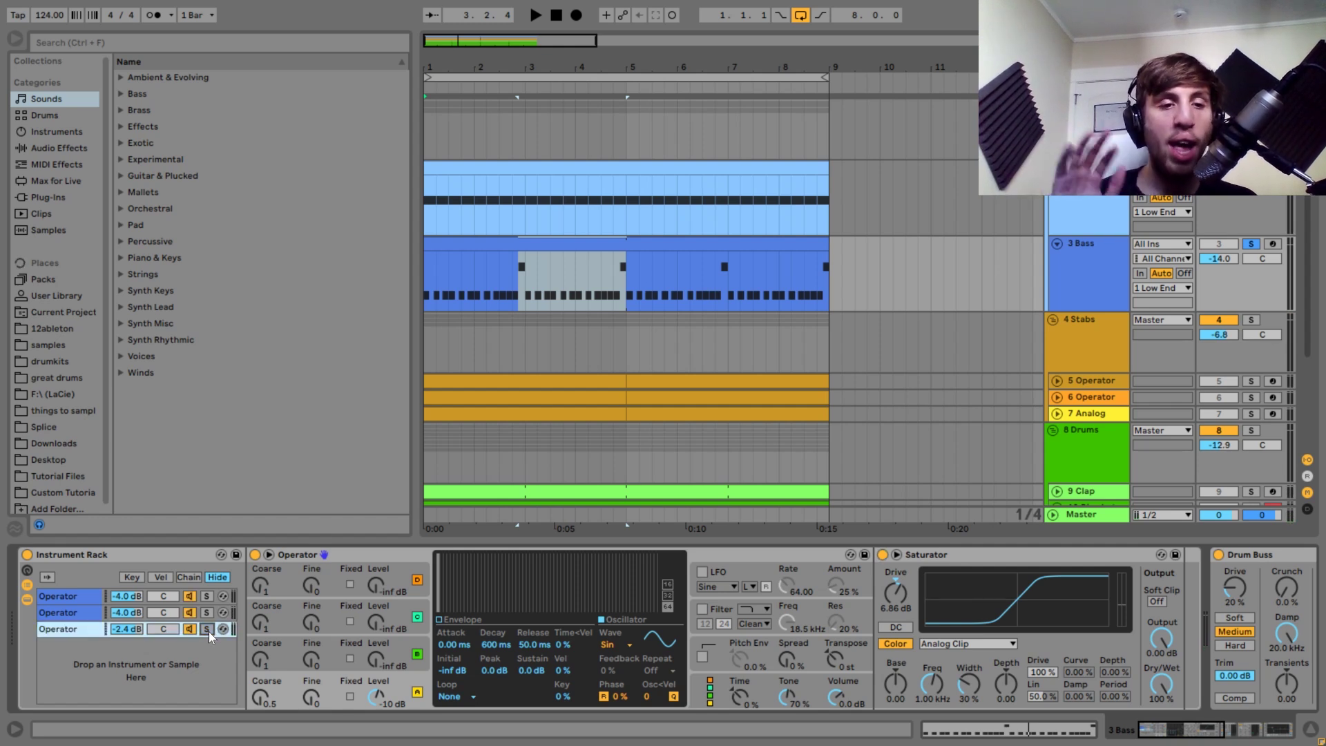
{"action": "key", "text": "space"}
{"action": "left_click", "coordinate": [188, 613]}
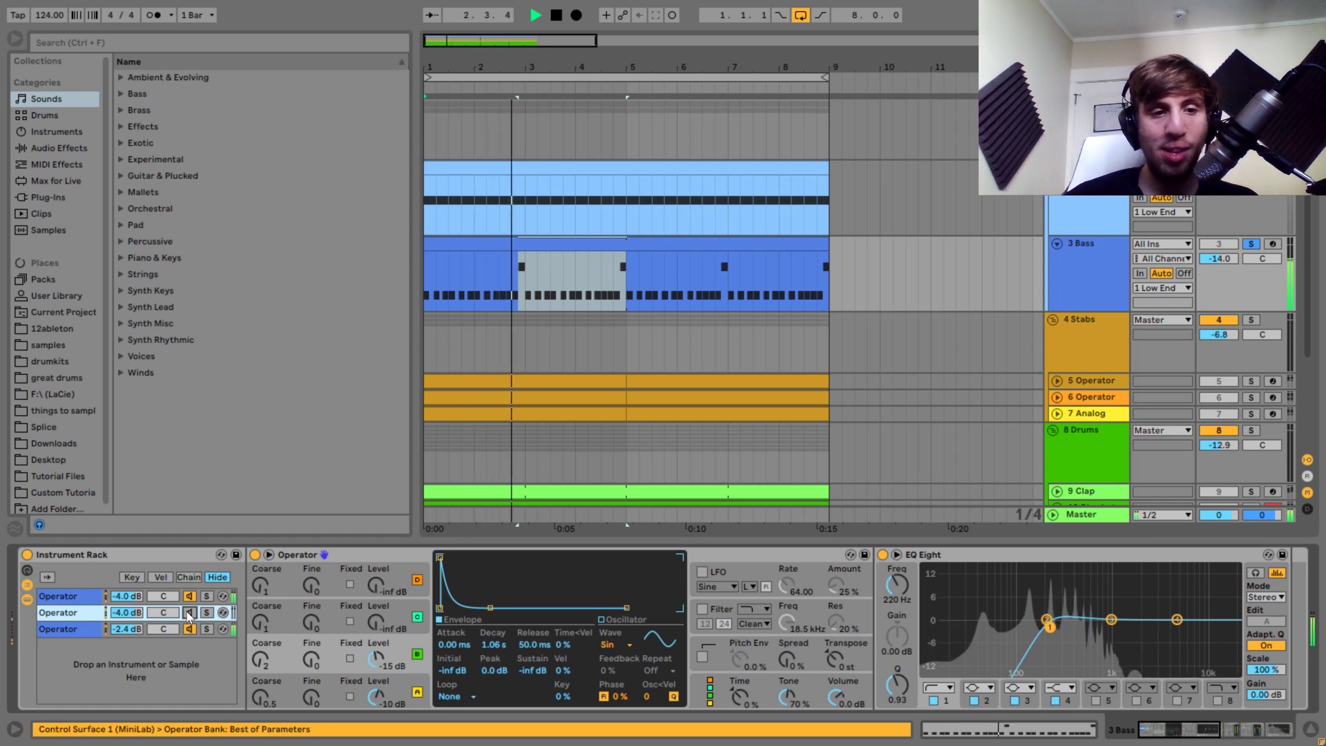
{"action": "key", "text": "space"}
{"action": "left_click", "coordinate": [188, 613]}
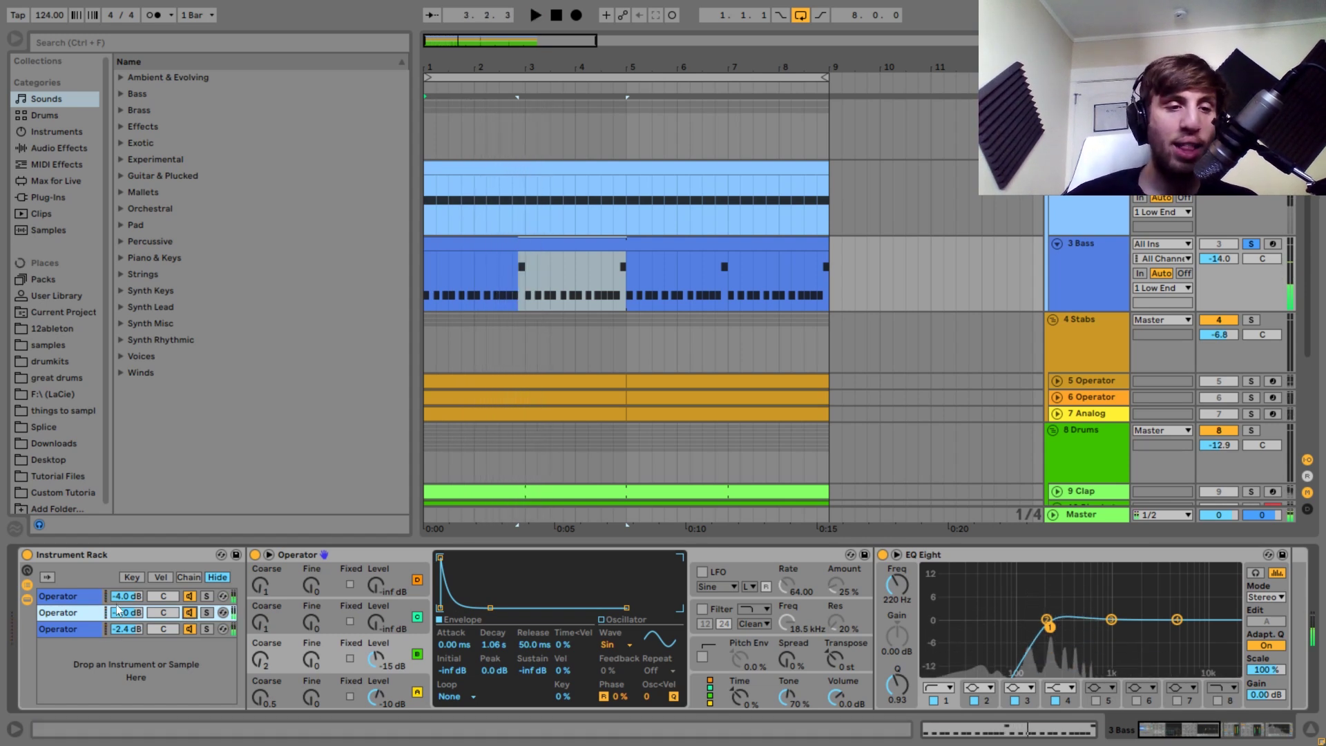
- Hide the Instrument Rack's chain devices and examine the Bass track's Drum Buss, sidechained Compressor and EQ Eight
{"action": "left_click", "coordinate": [27, 599]}
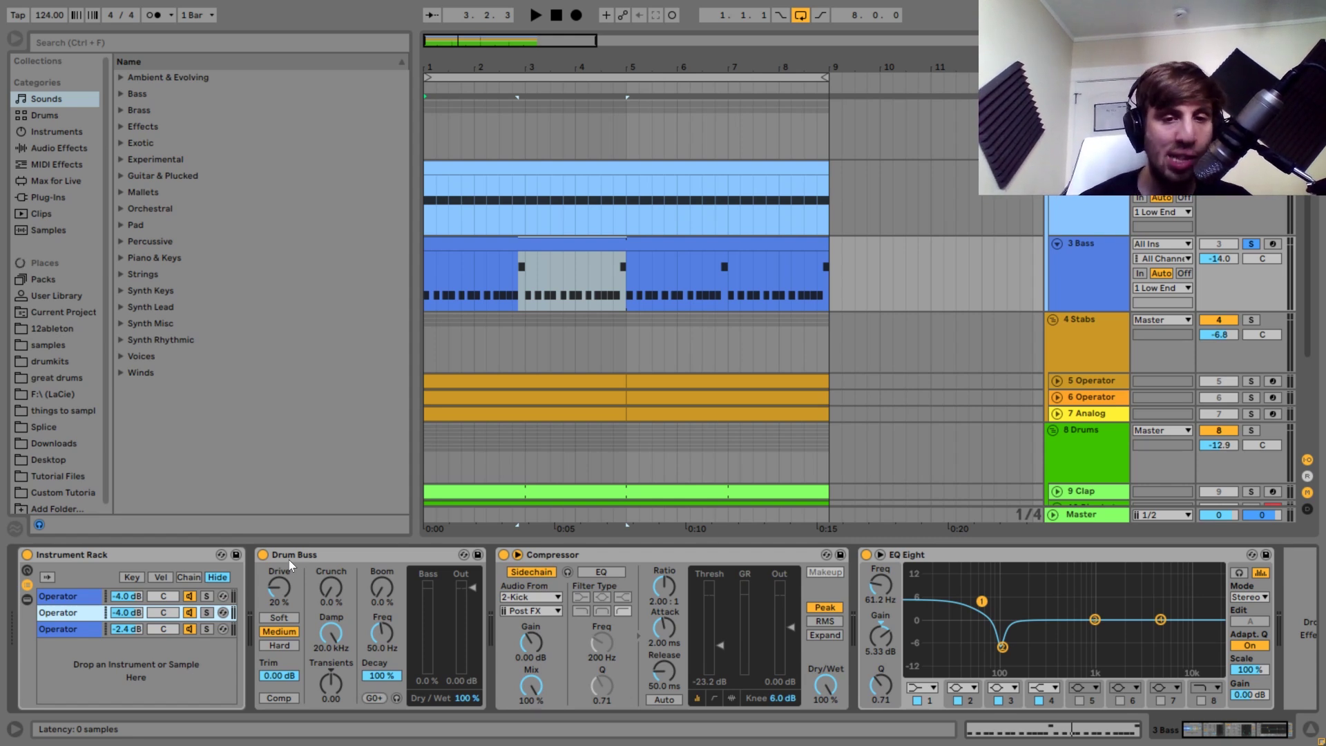
{"action": "left_click", "coordinate": [549, 553]}
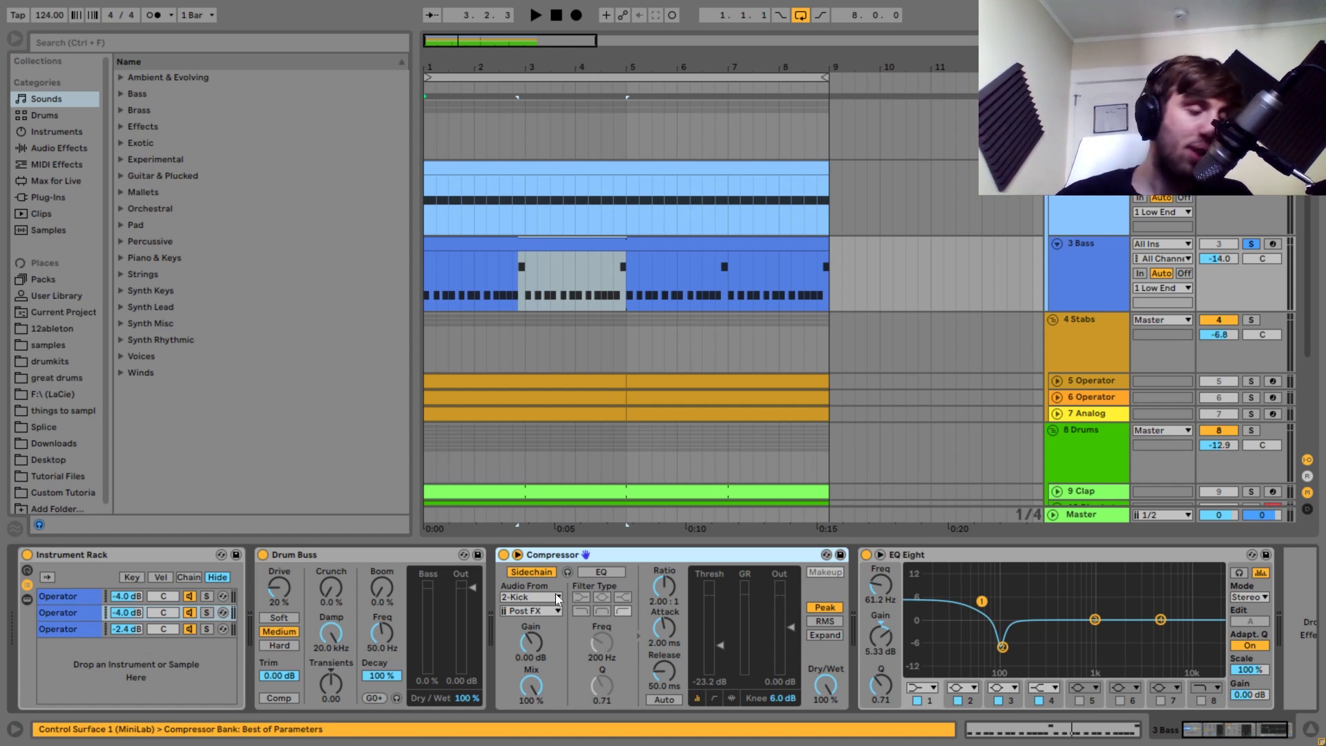
{"action": "left_click", "coordinate": [1005, 562]}
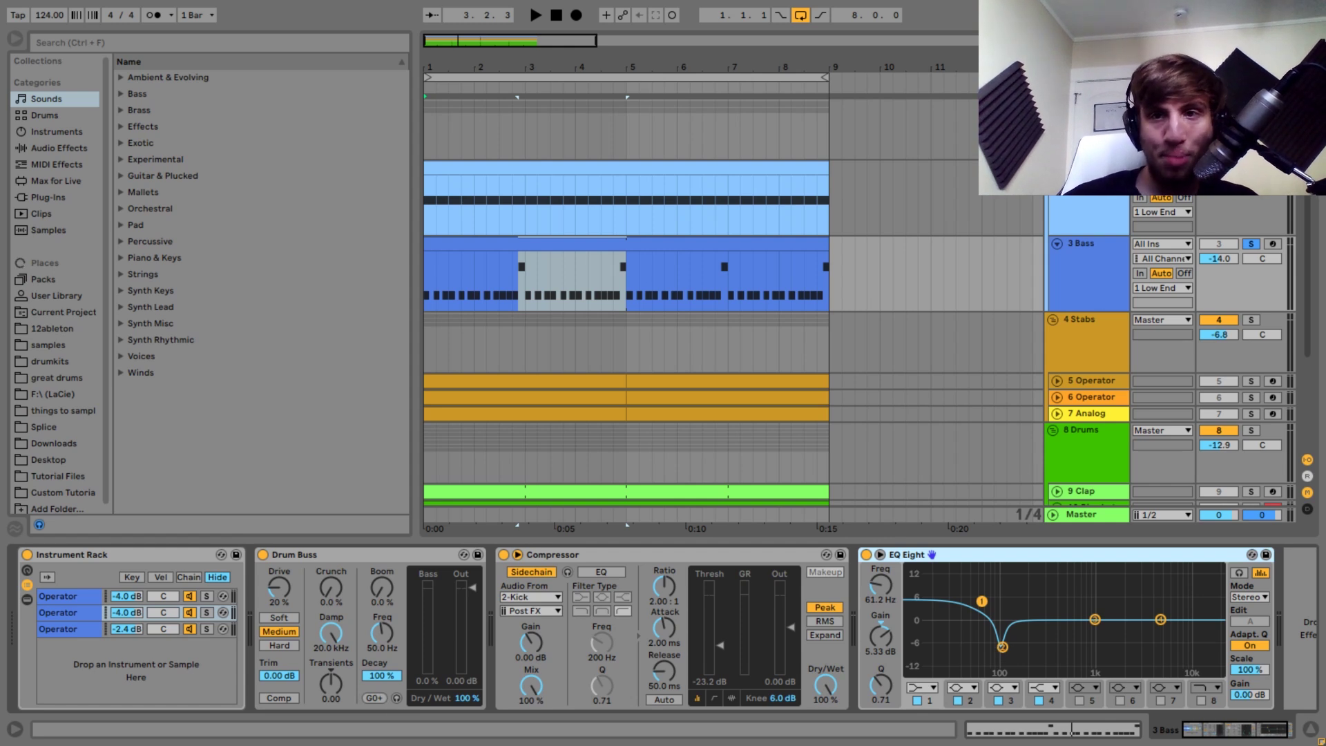
- Solo the Low End group in place of the Bass track, show its effects, and play it from 1.1.1
{"action": "left_click", "coordinate": [1089, 108]}
{"action": "left_click", "coordinate": [1251, 108]}
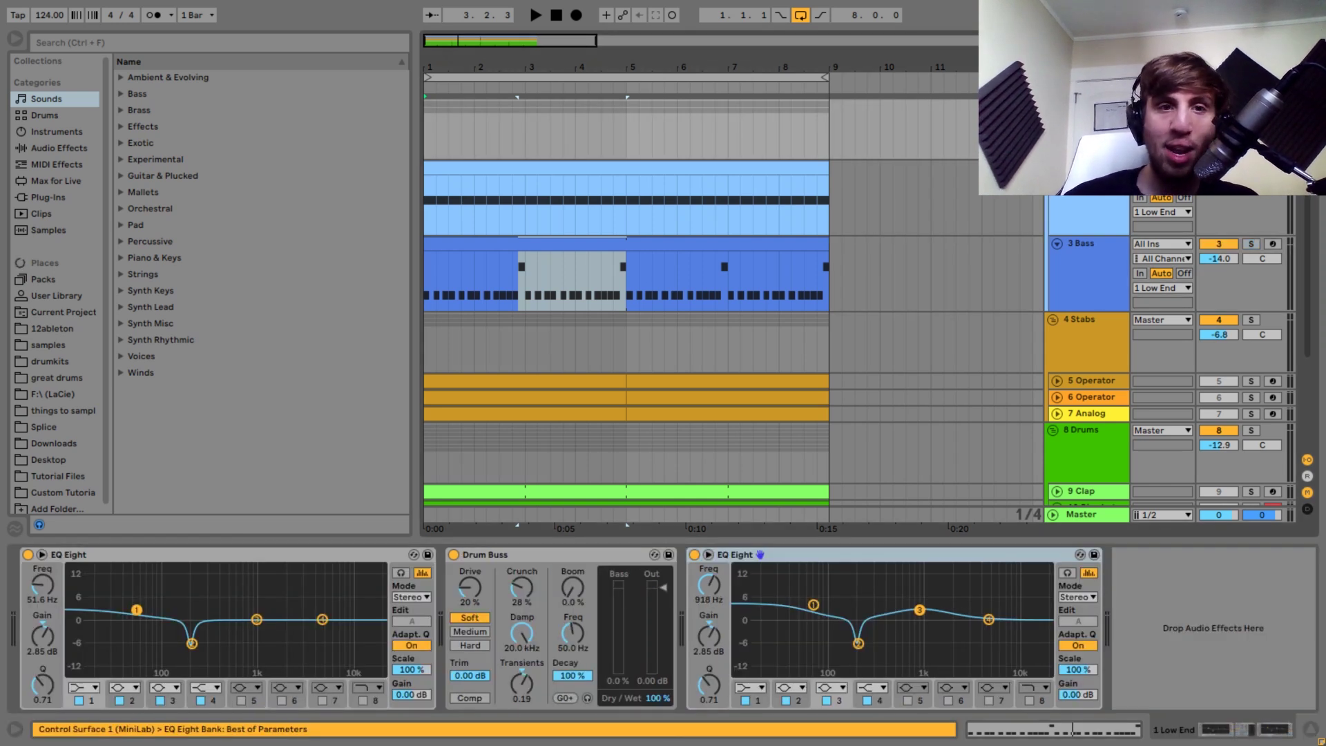
{"action": "left_click", "coordinate": [426, 118]}
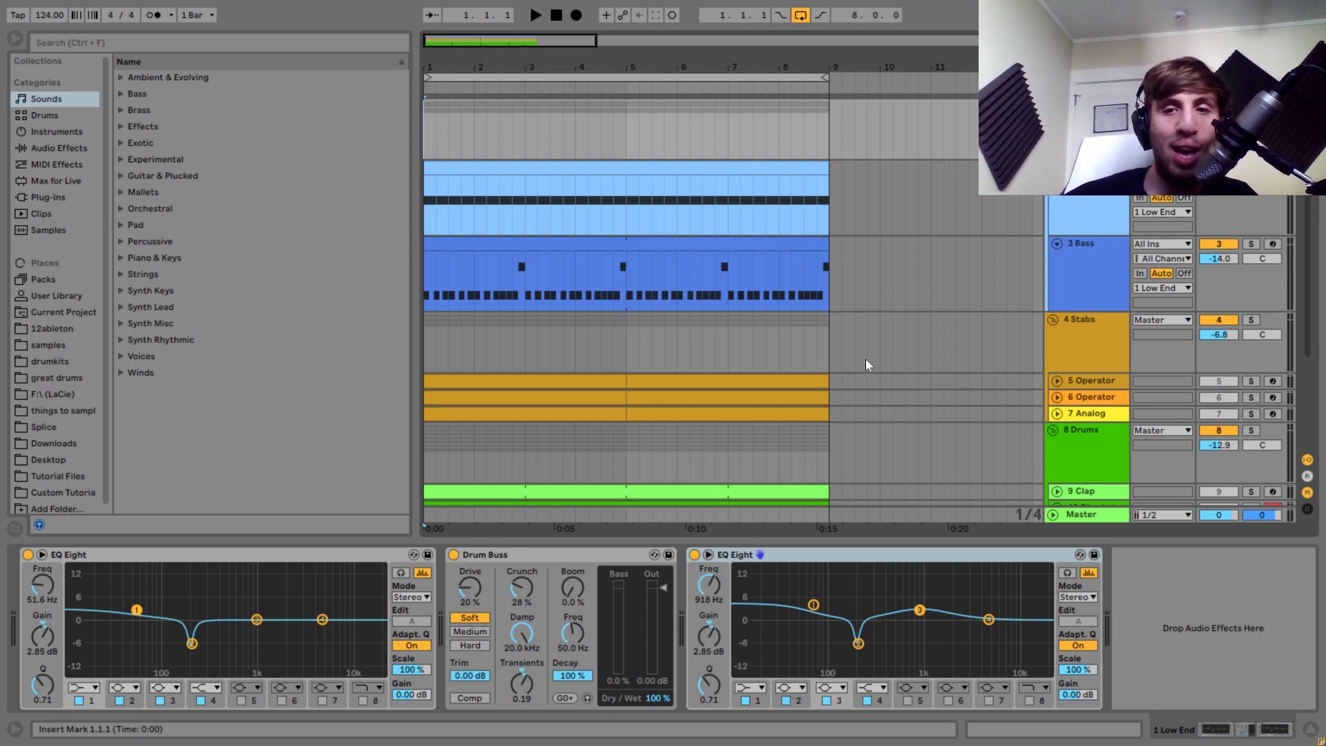
{"action": "scroll", "coordinate": [1075, 470], "scroll_direction": "down", "scroll_amount": 3}
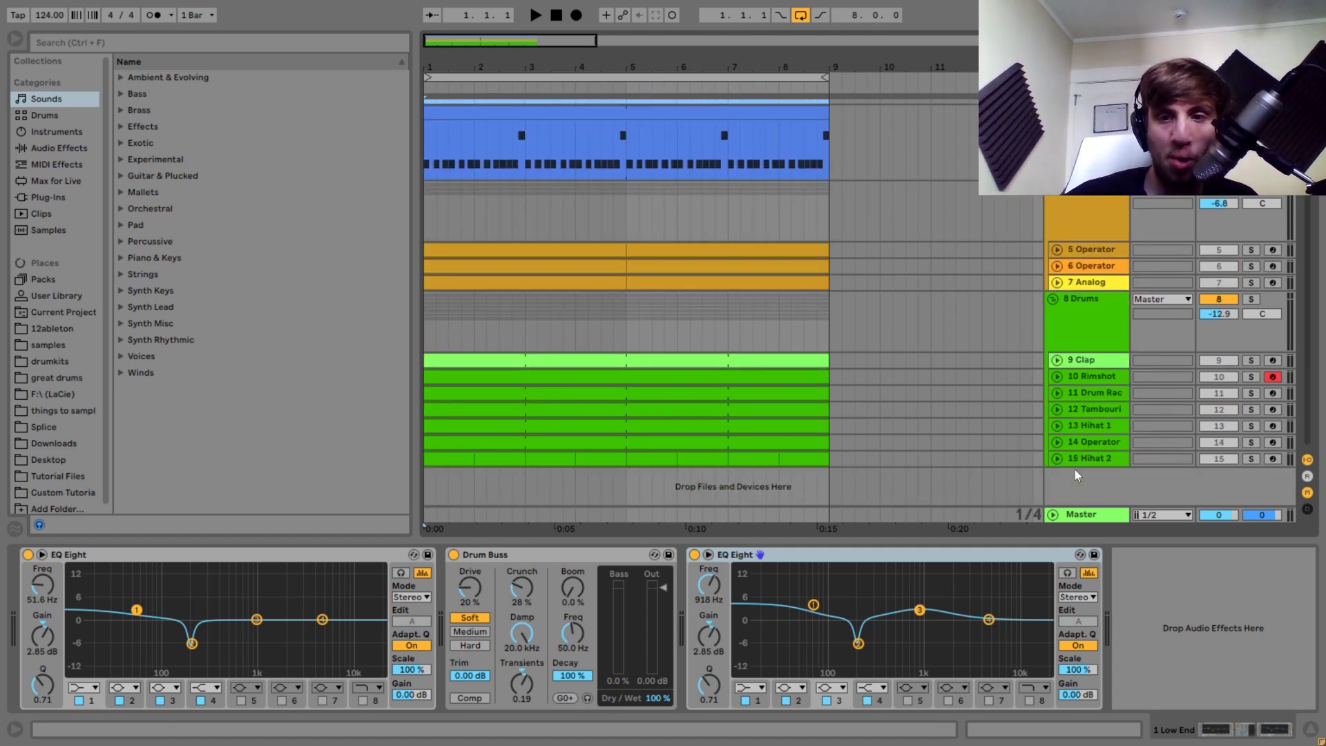
{"action": "key", "text": "space"}
{"action": "key", "text": "space"}
{"action": "key", "text": "space"}
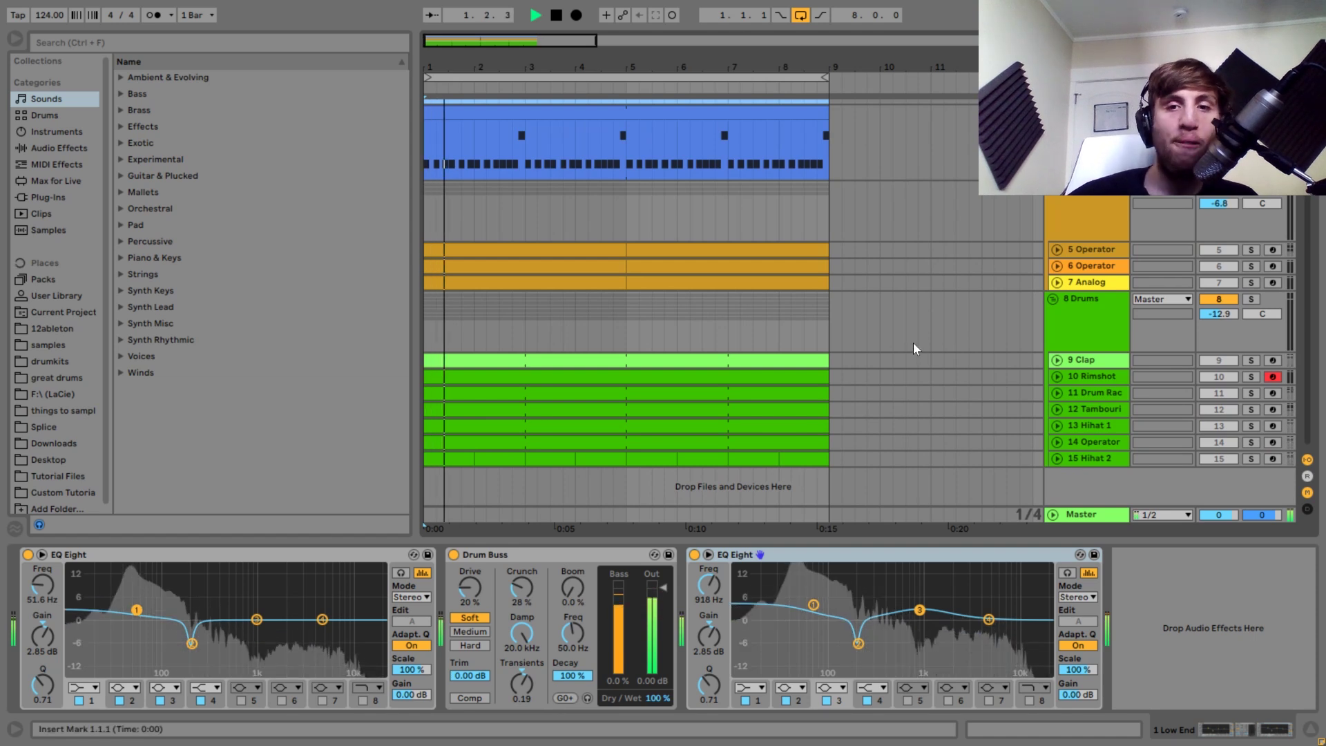
{"action": "scroll", "coordinate": [913, 343], "scroll_direction": "up", "scroll_amount": 2}
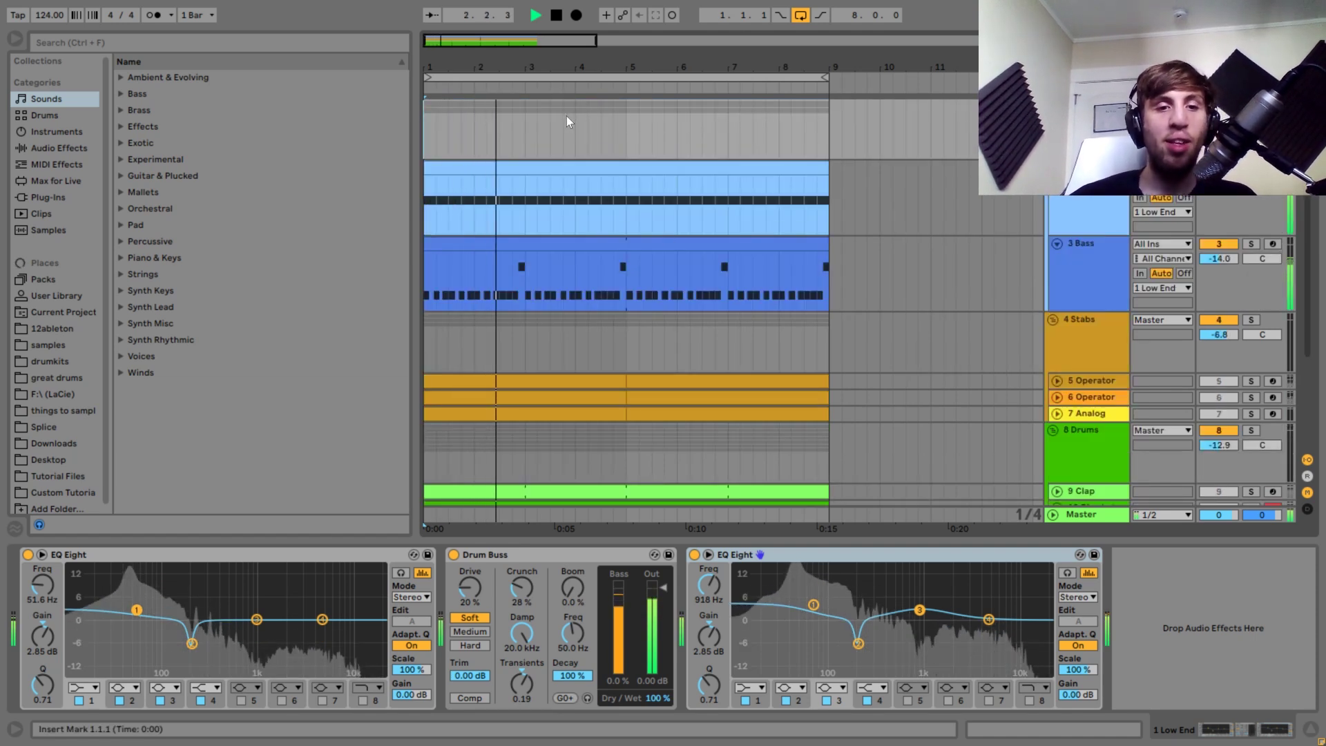
{"action": "key", "text": "space"}
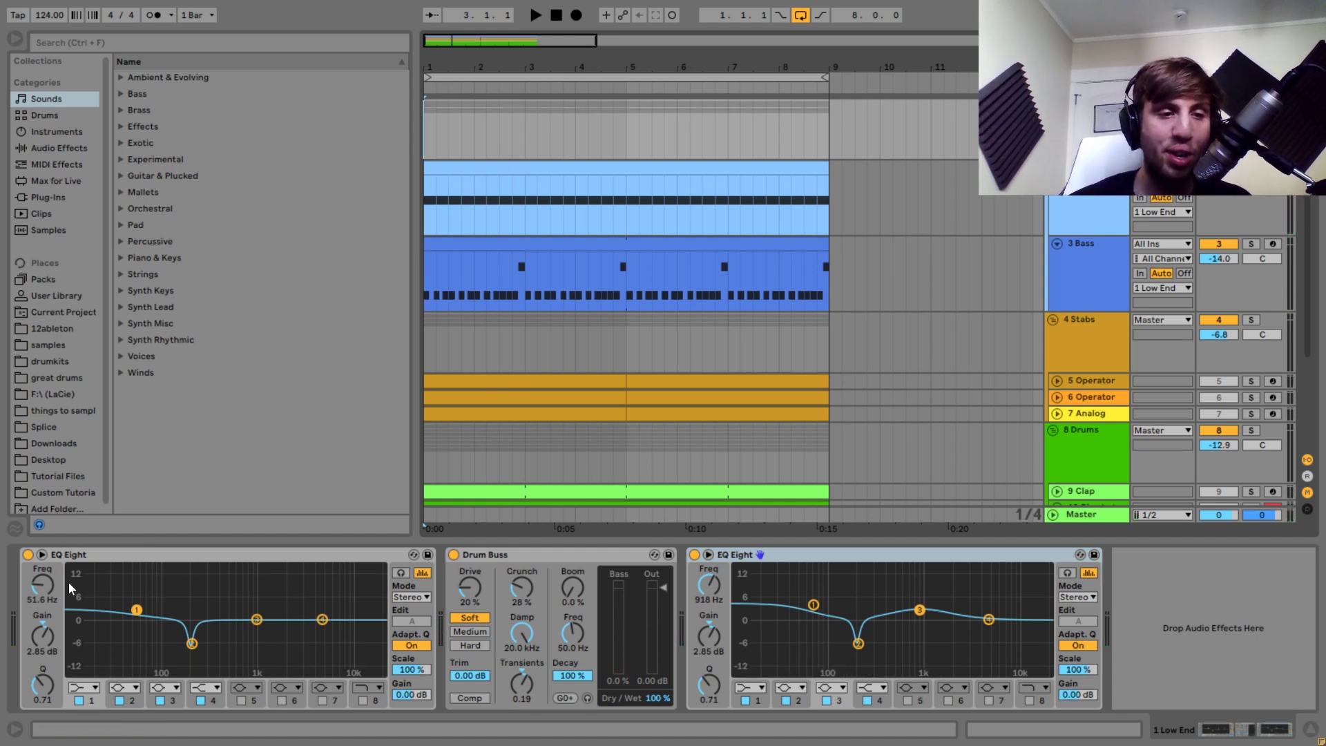
- Compare the Low End group's sound with both EQ Eights bypassed and active
{"action": "left_click", "coordinate": [26, 556]}
{"action": "left_click", "coordinate": [696, 555]}
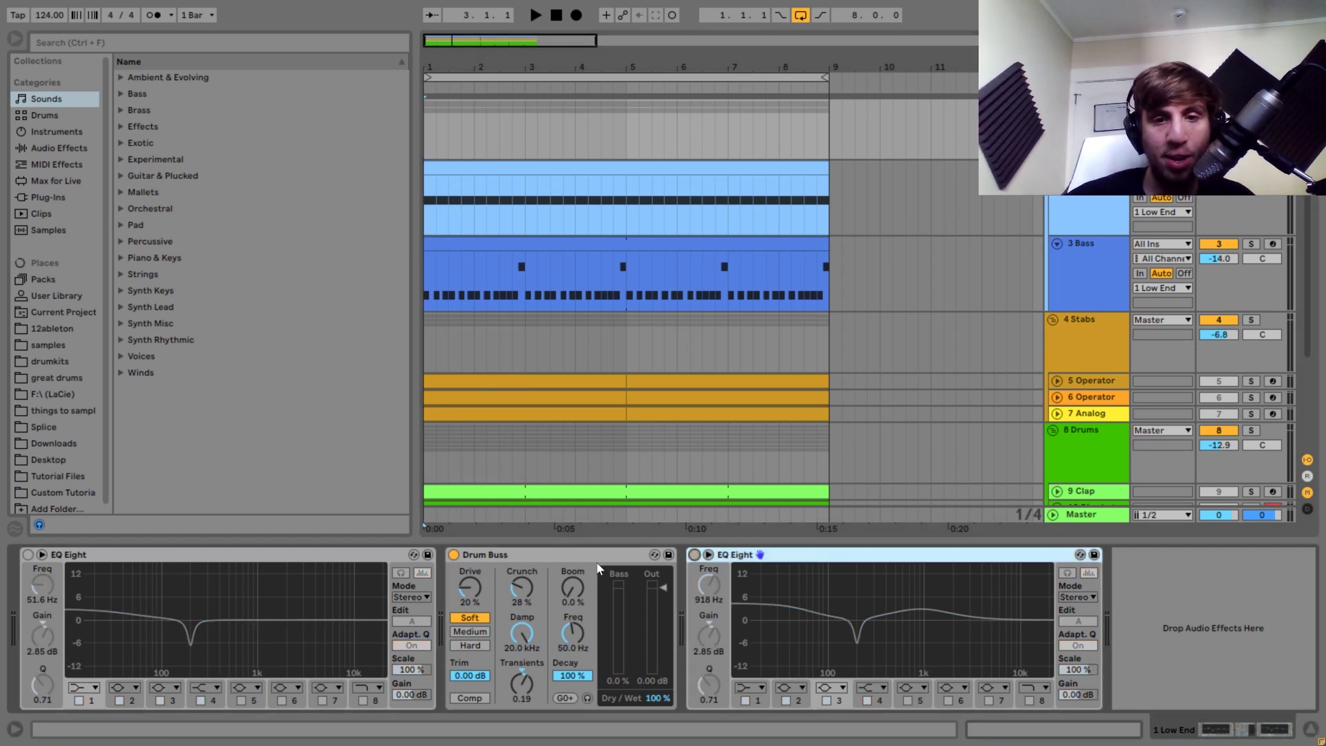
{"action": "key", "text": "space"}
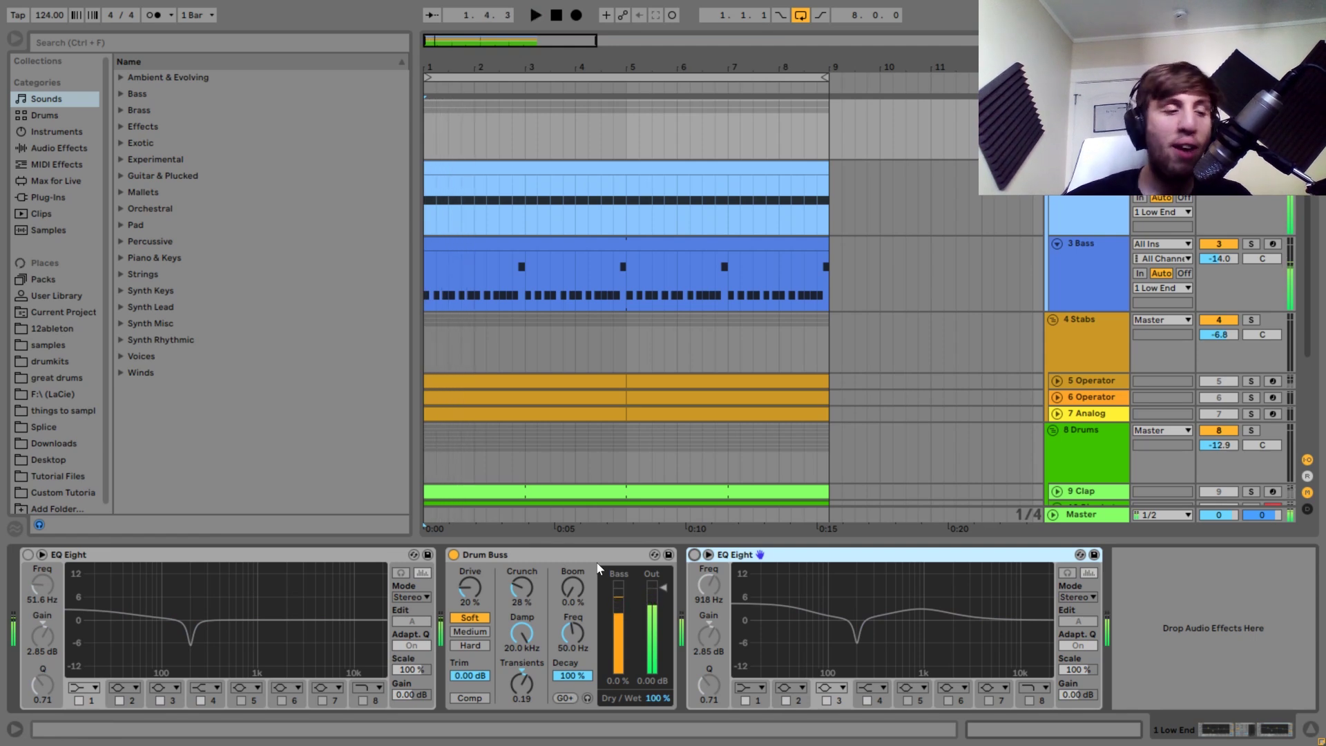
{"action": "key", "text": "space"}
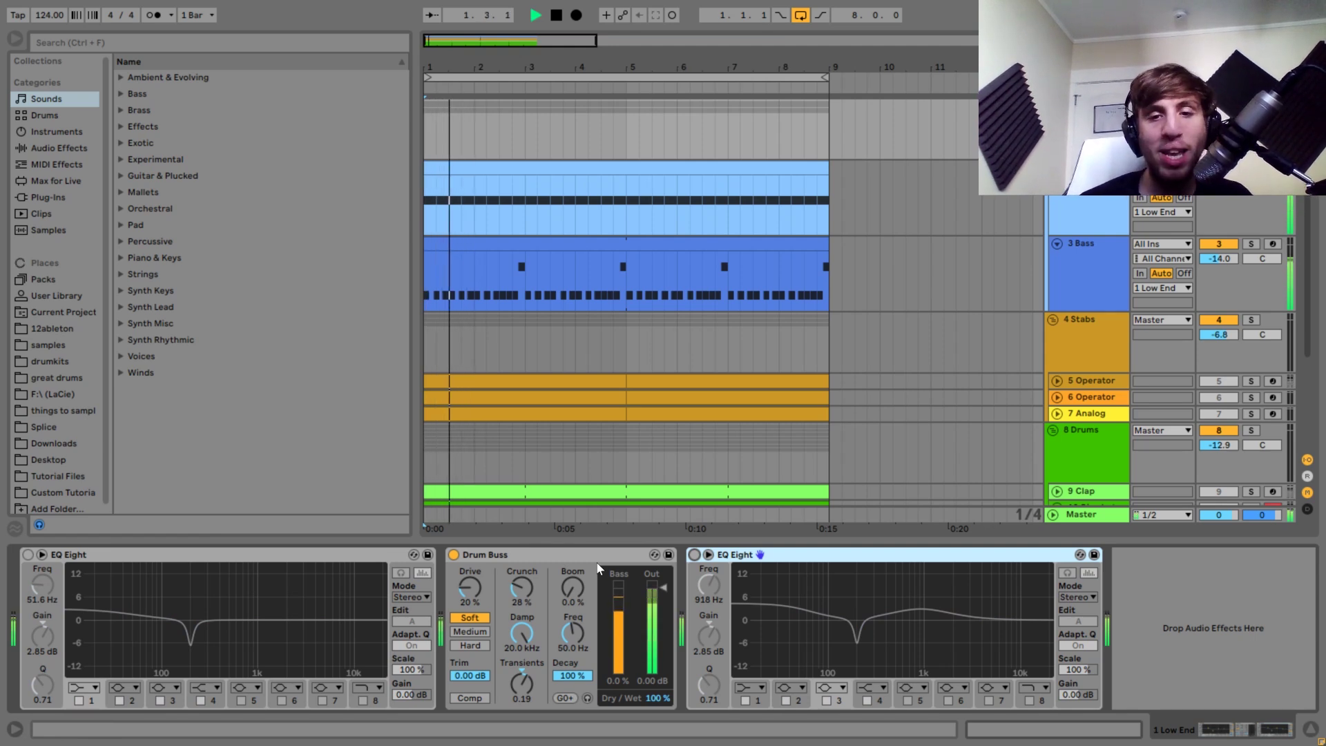
{"action": "key", "text": "space"}
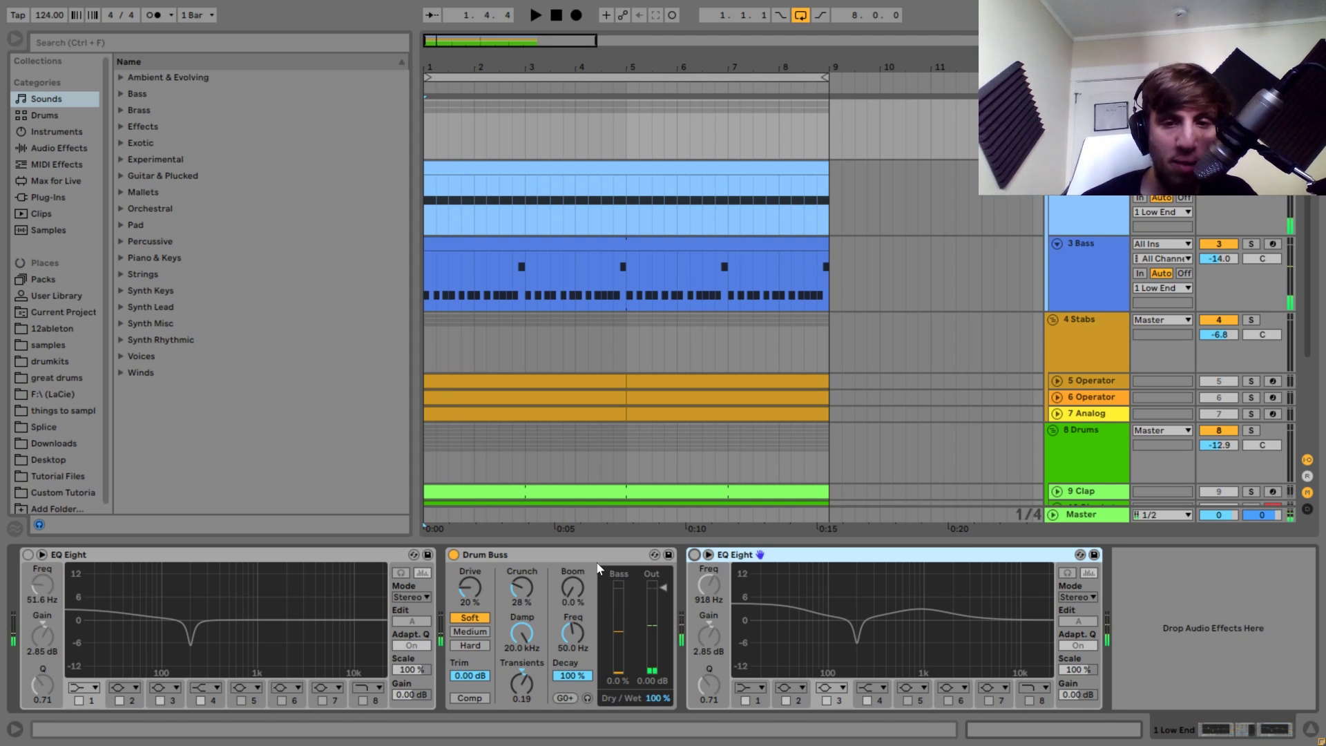
{"action": "key", "text": "ctrl+z"}
{"action": "key", "text": "ctrl+z"}
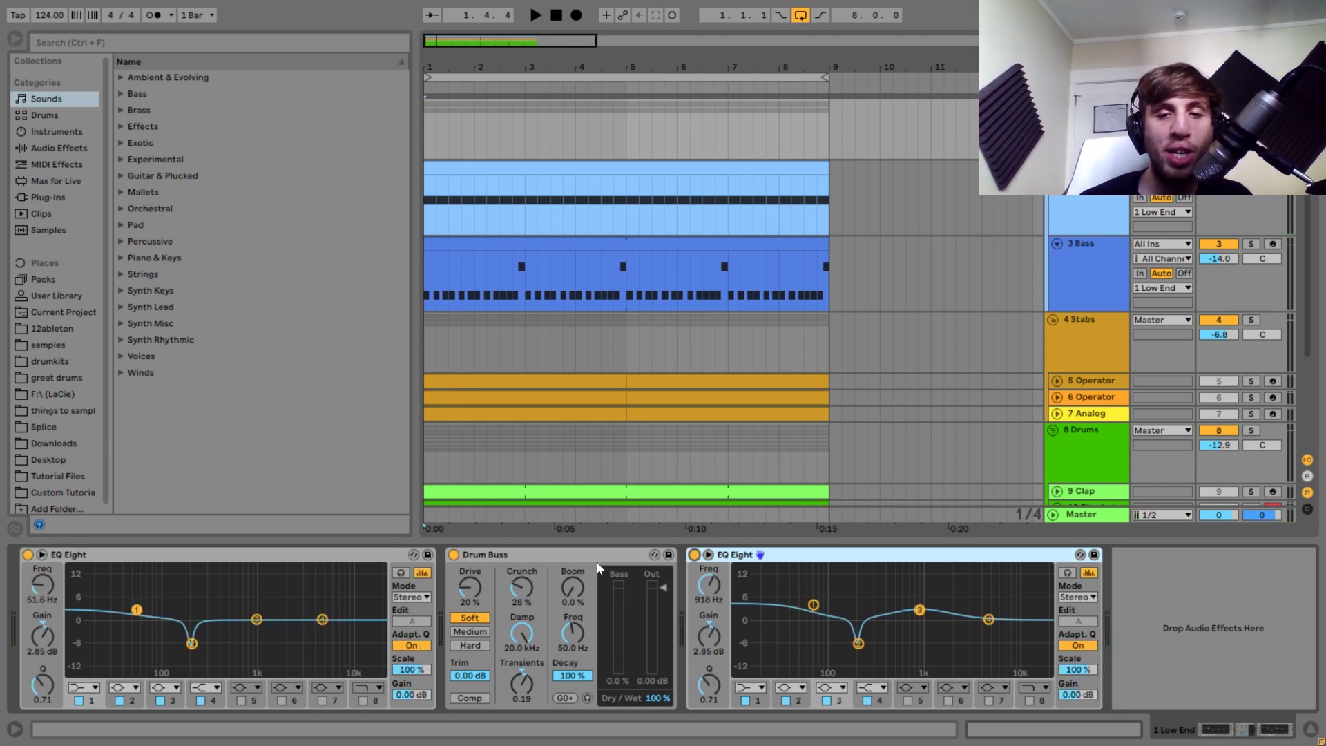
{"action": "key", "text": "space"}
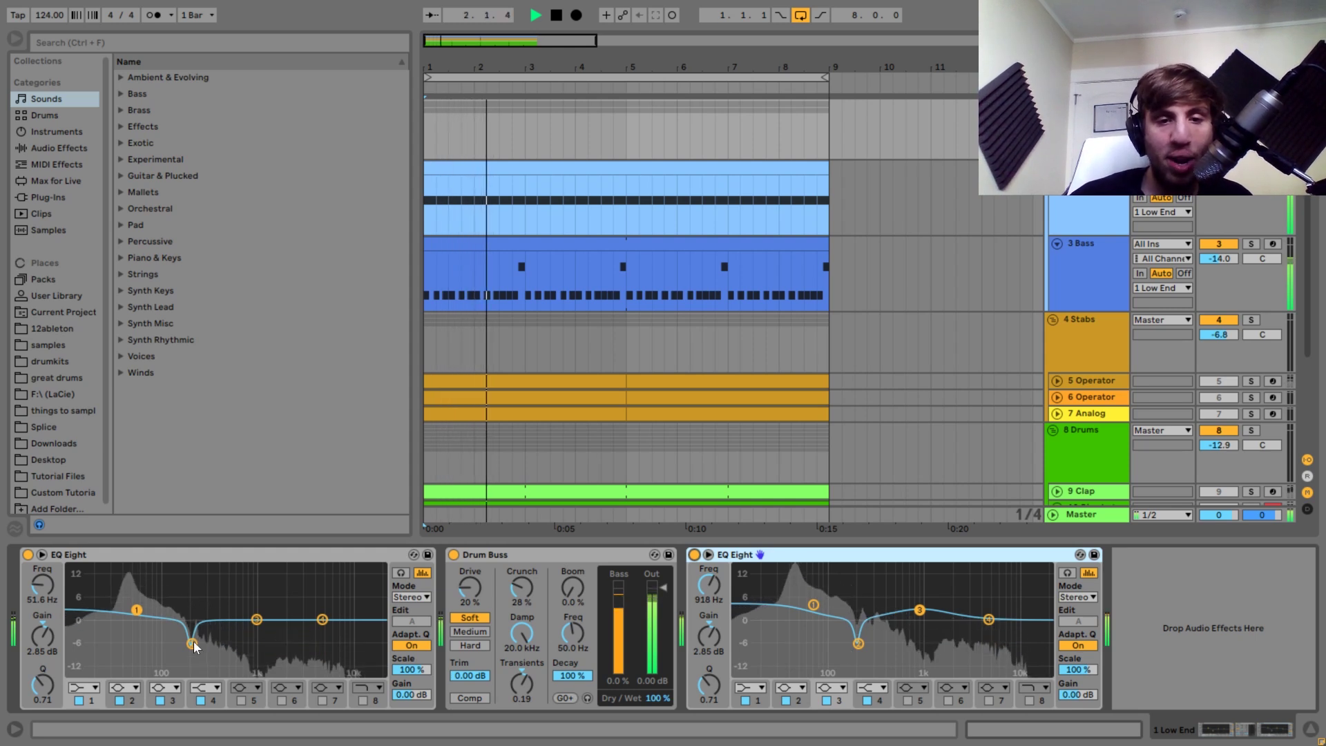
{"action": "key", "text": "space"}
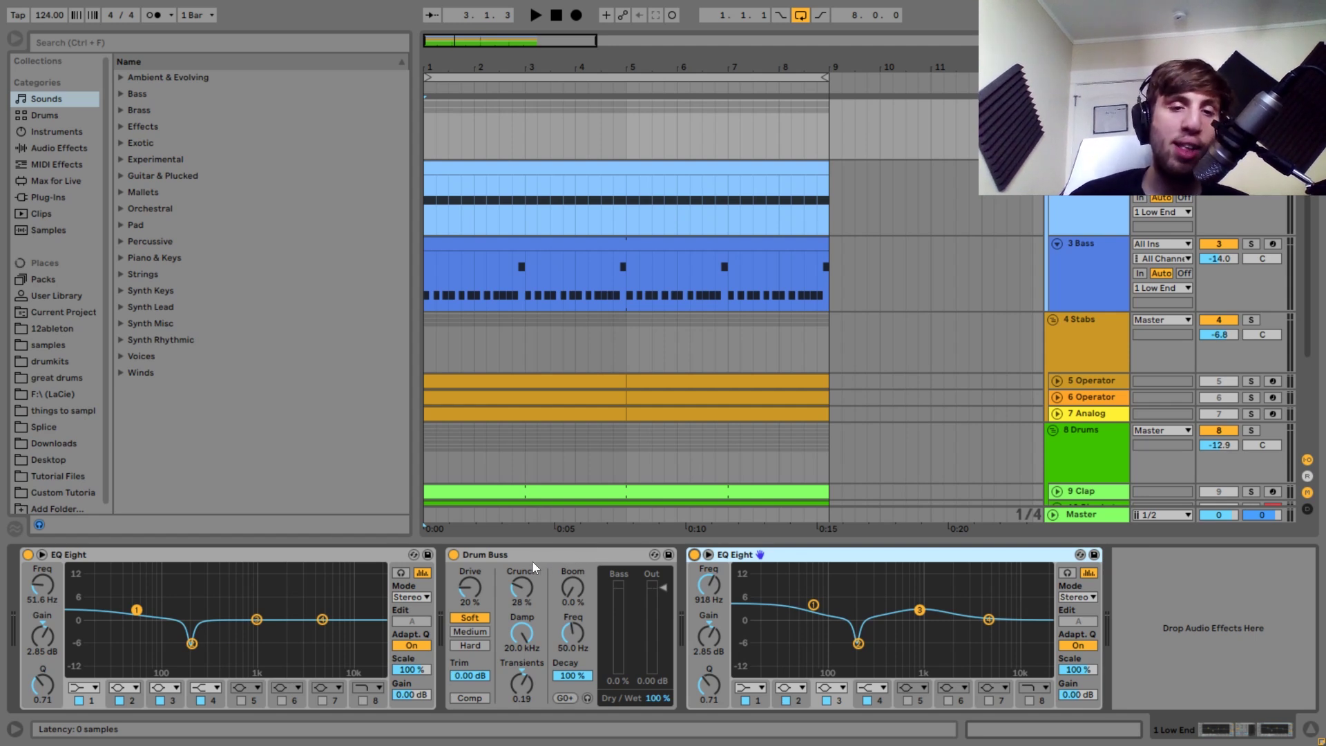
- Compare the Low End group's sound with its Drum Buss bypassed and active
{"action": "left_click", "coordinate": [454, 555]}
{"action": "key", "text": "space"}
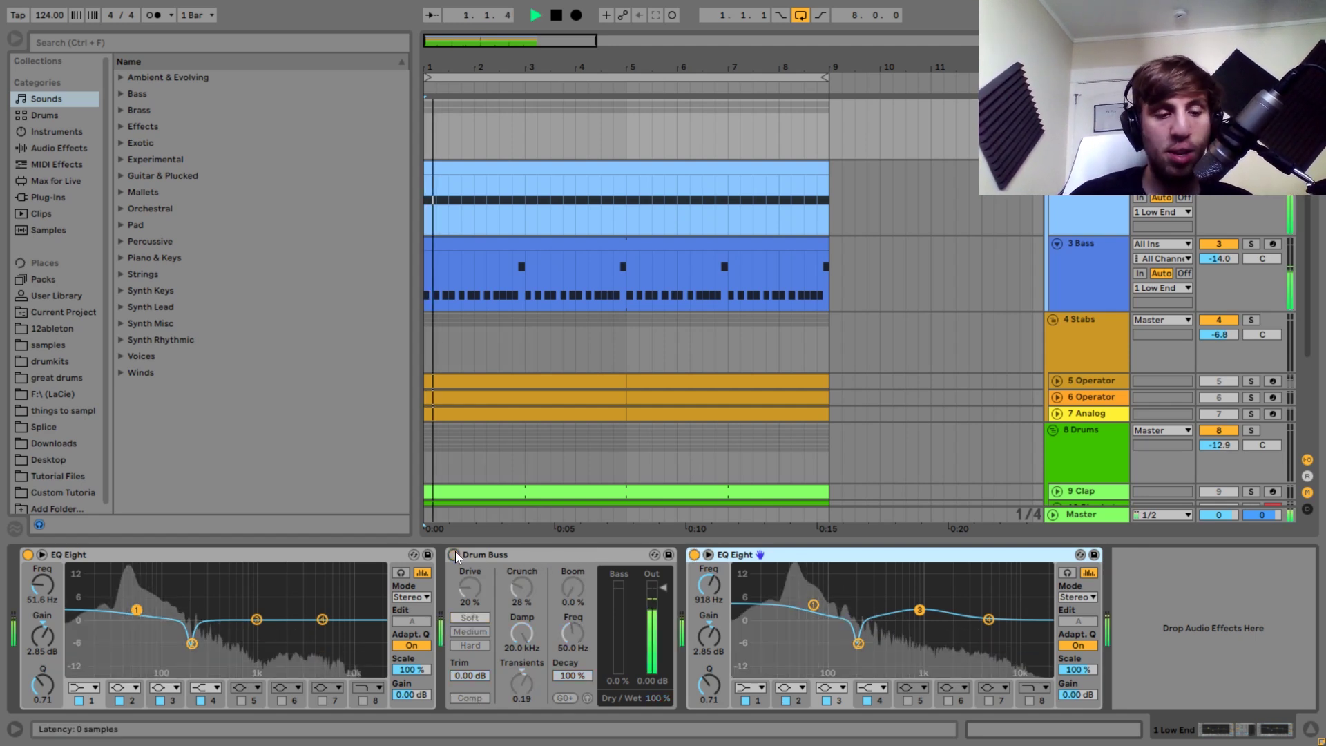
{"action": "left_click", "coordinate": [454, 555]}
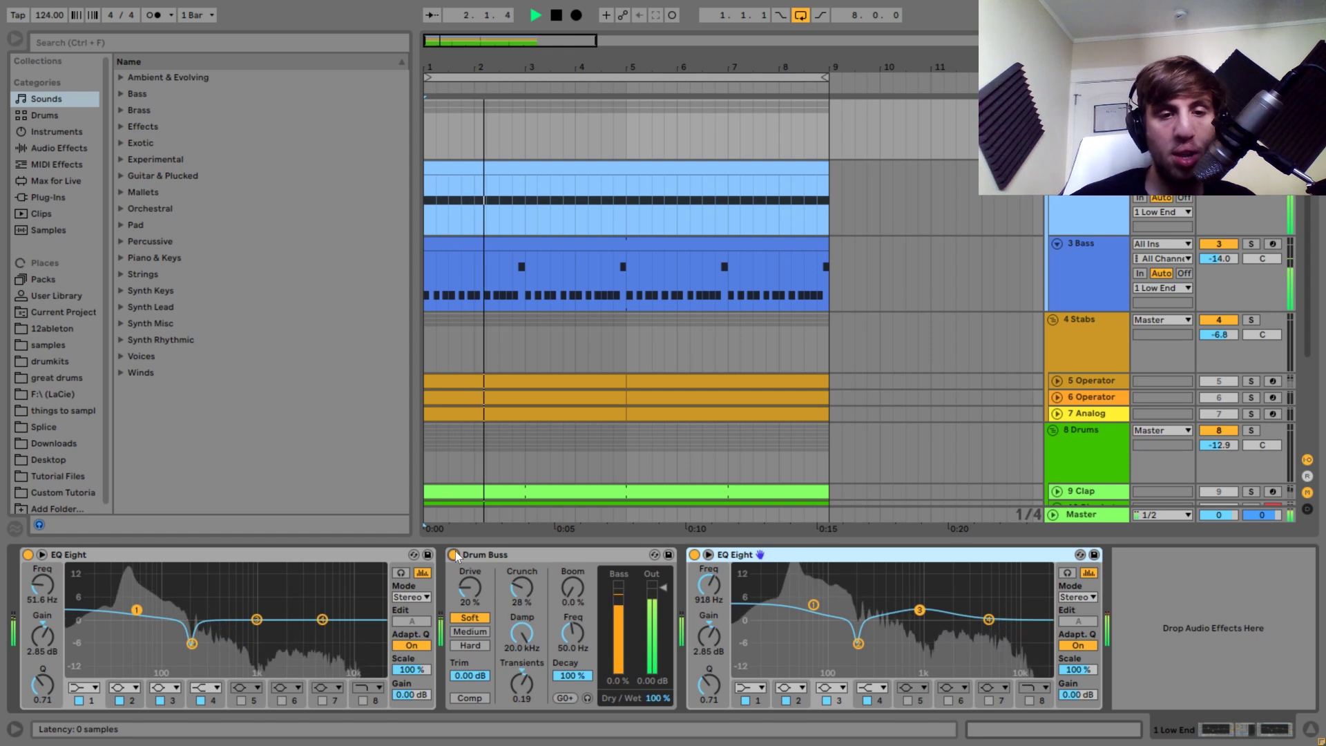
{"action": "key", "text": "space"}
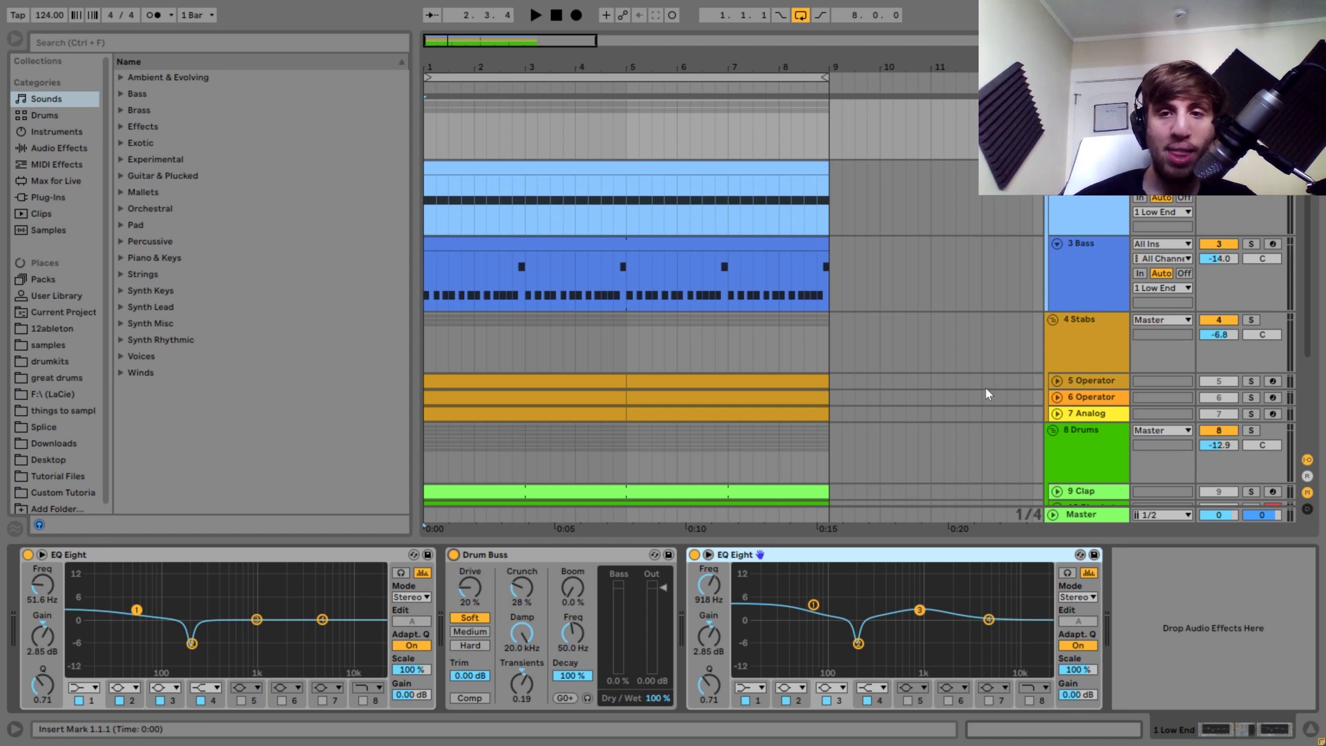
- Solo the 5 Operator track in place of the Low End group, unfold it, and play its stabs
{"action": "left_click", "coordinate": [1085, 382]}
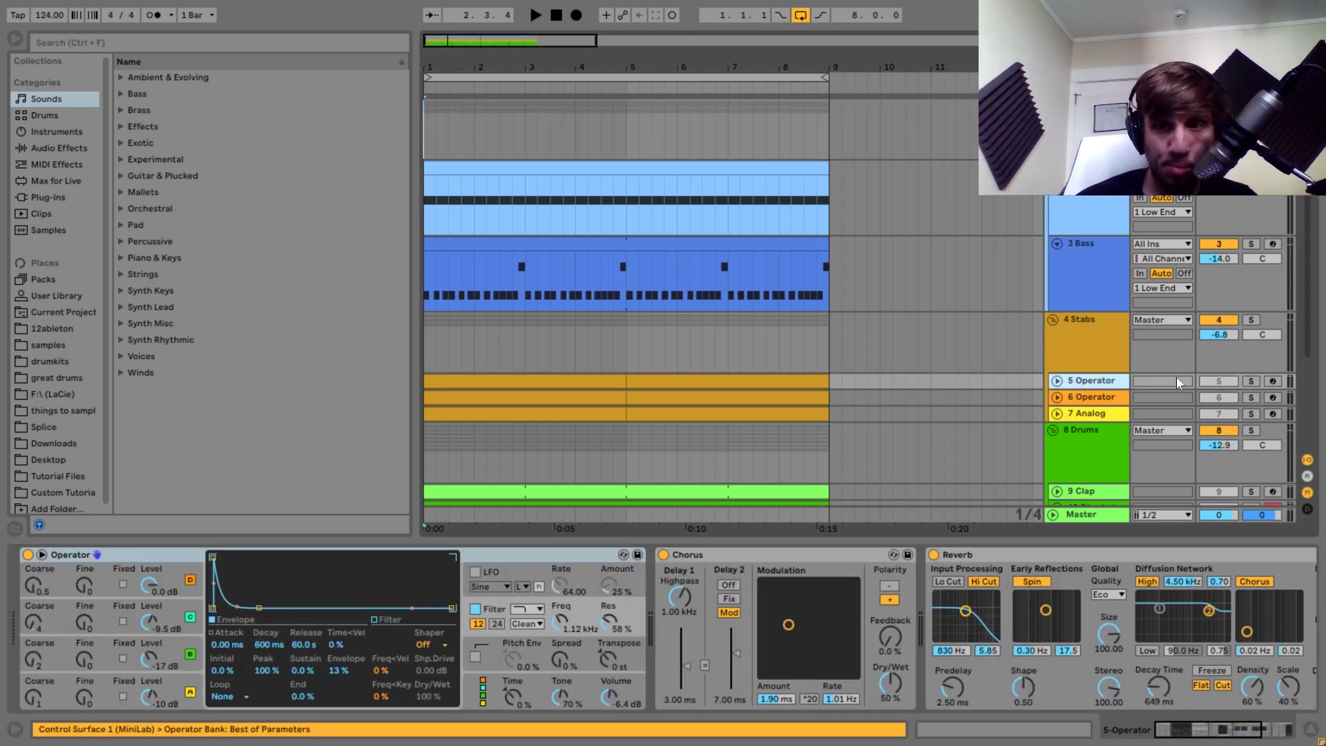
{"action": "left_click", "coordinate": [1251, 381]}
{"action": "left_click", "coordinate": [1057, 381]}
{"action": "key", "text": "space"}
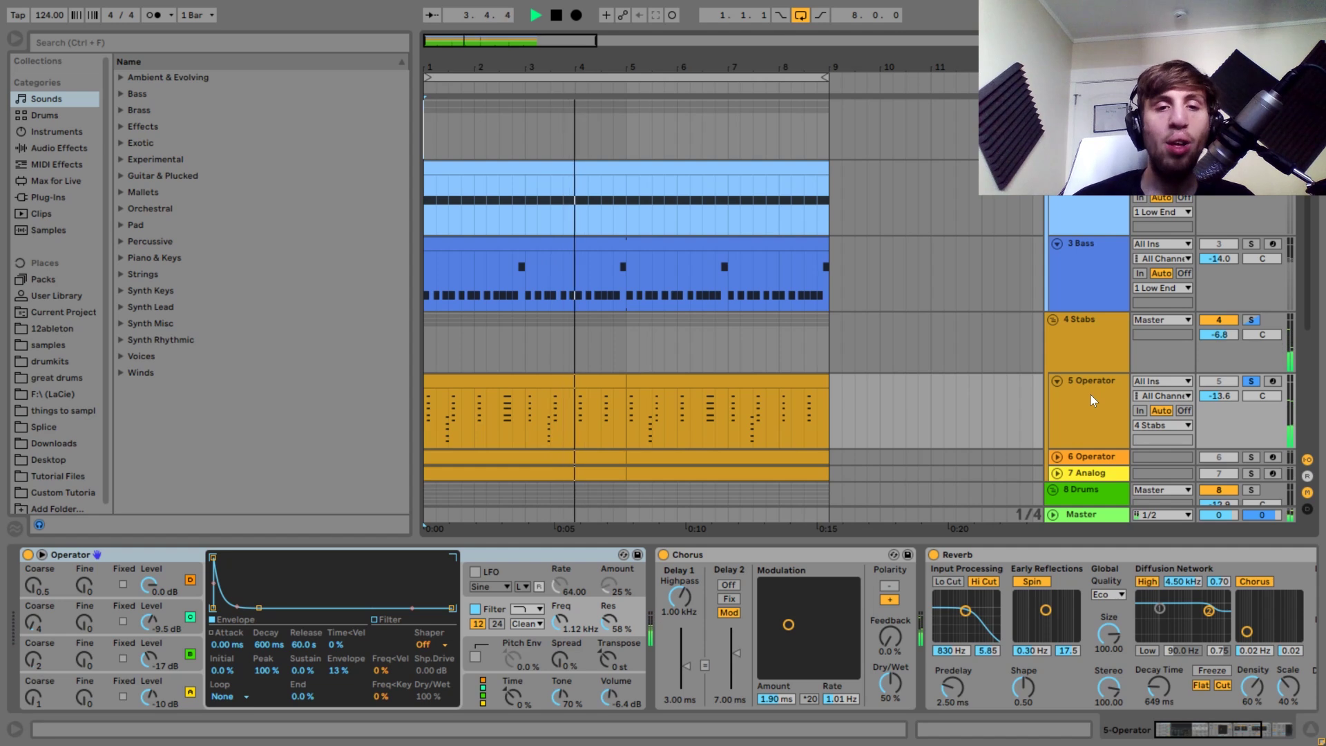
{"action": "key", "text": "space"}
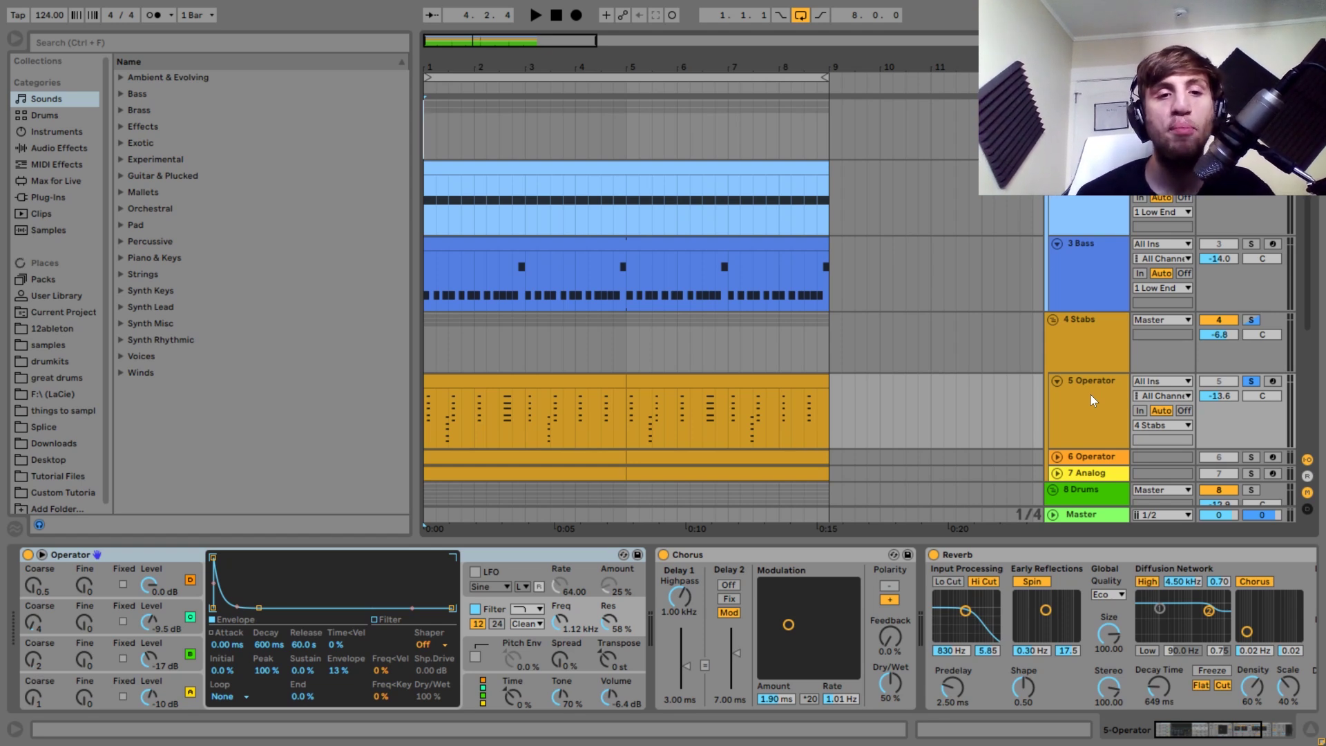
- Unsolo the 5 Operator track and play the stabs in the context of the full mix
{"action": "left_click", "coordinate": [1252, 381]}
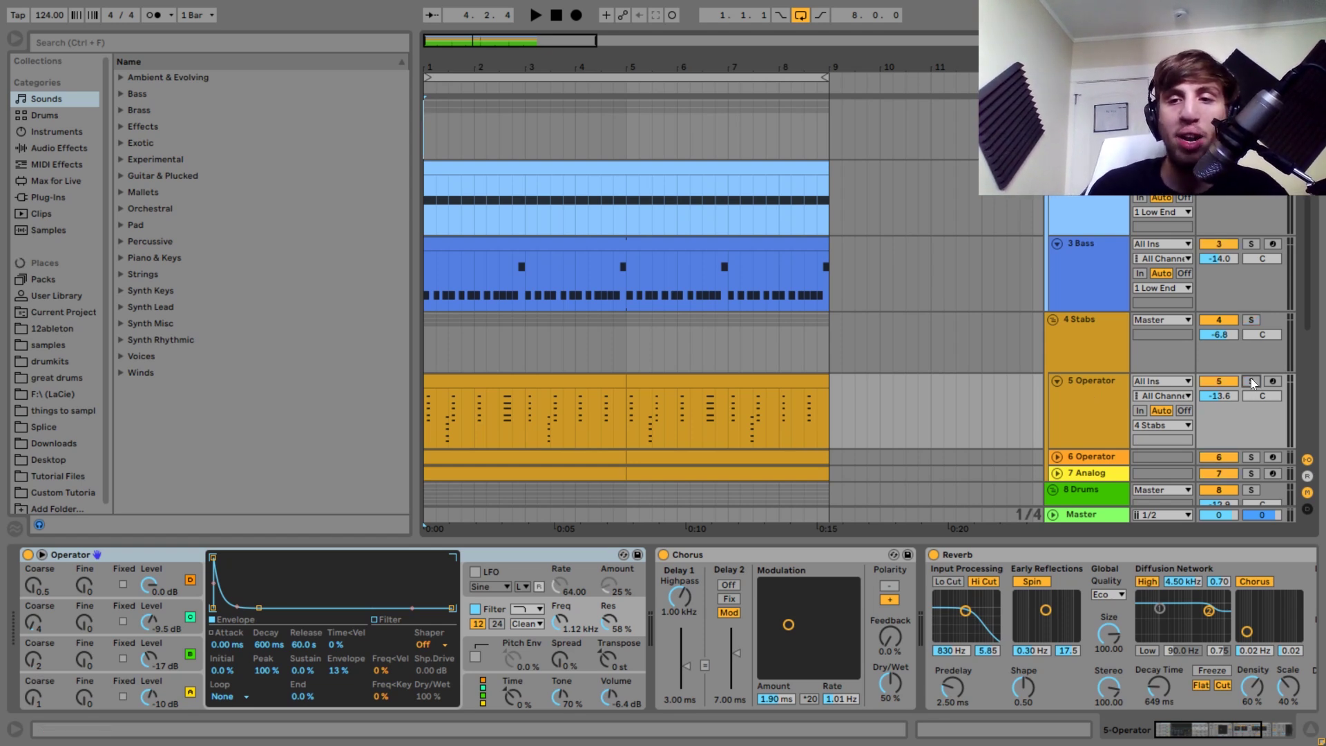
{"action": "key", "text": "space"}
{"action": "key", "text": "space"}
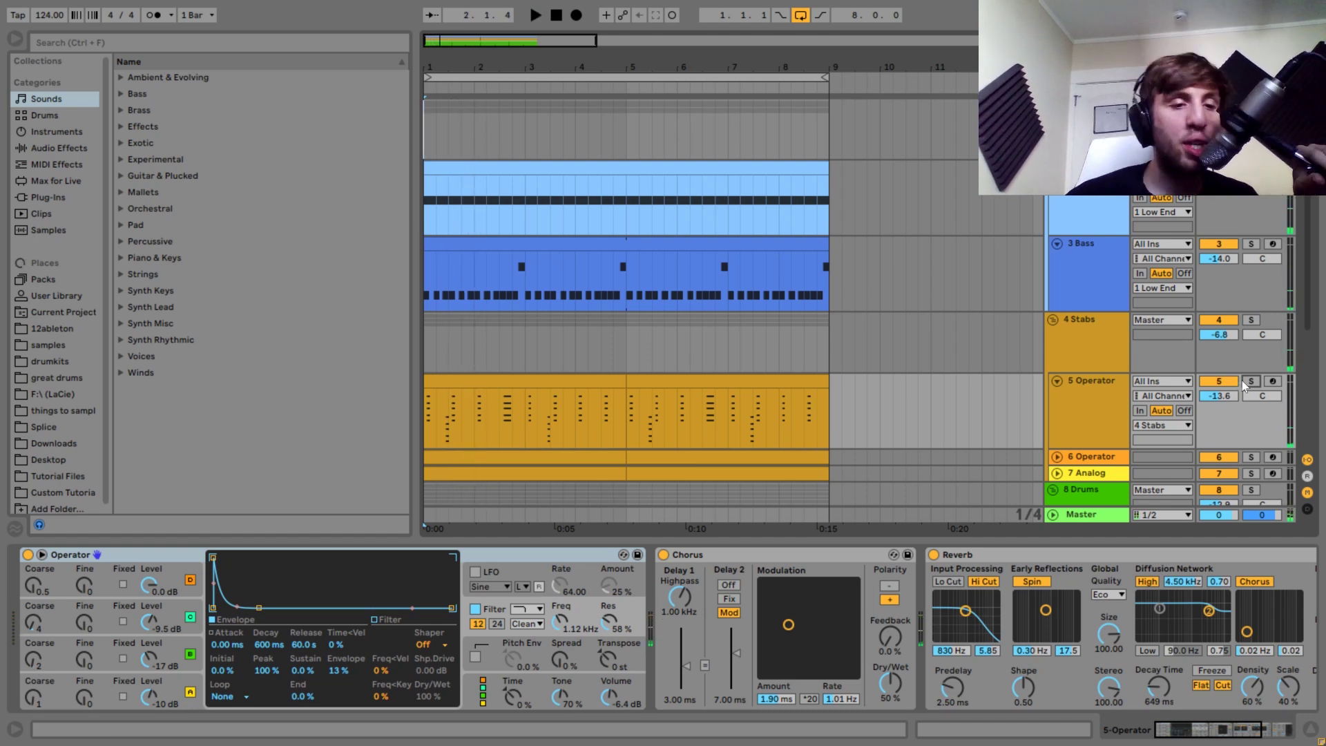
{"action": "key", "text": "space"}
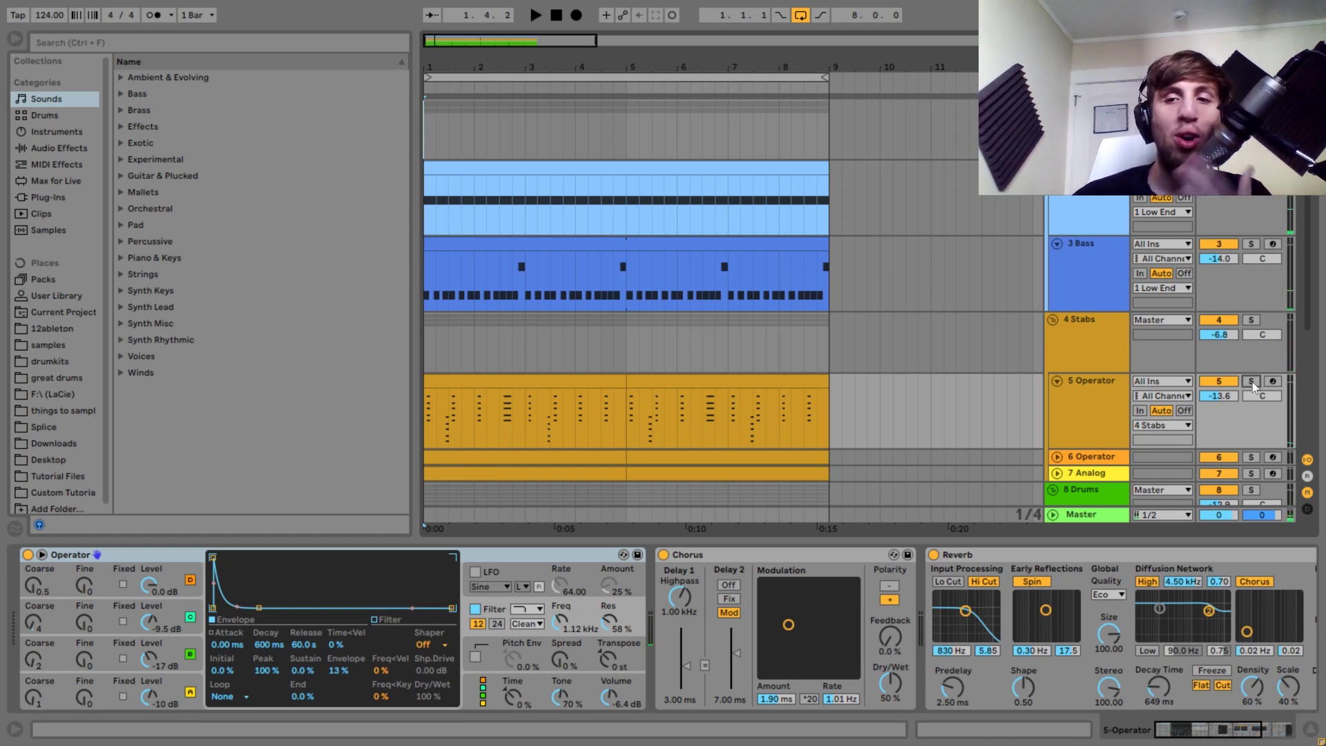
- Solo 5 Operator again, open its first MIDI clip, fit all its chord notes in view, and play it
{"action": "left_click", "coordinate": [1249, 382]}
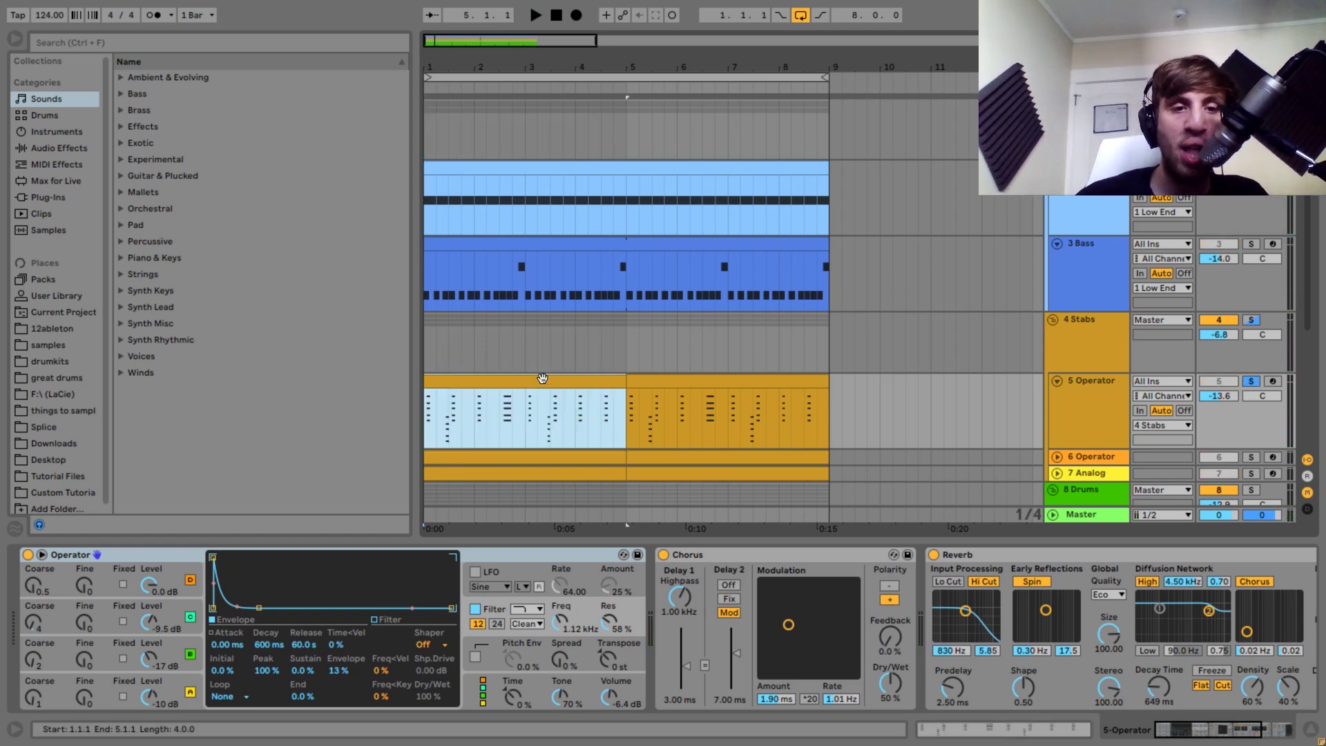
{"action": "double_click", "coordinate": [541, 379]}
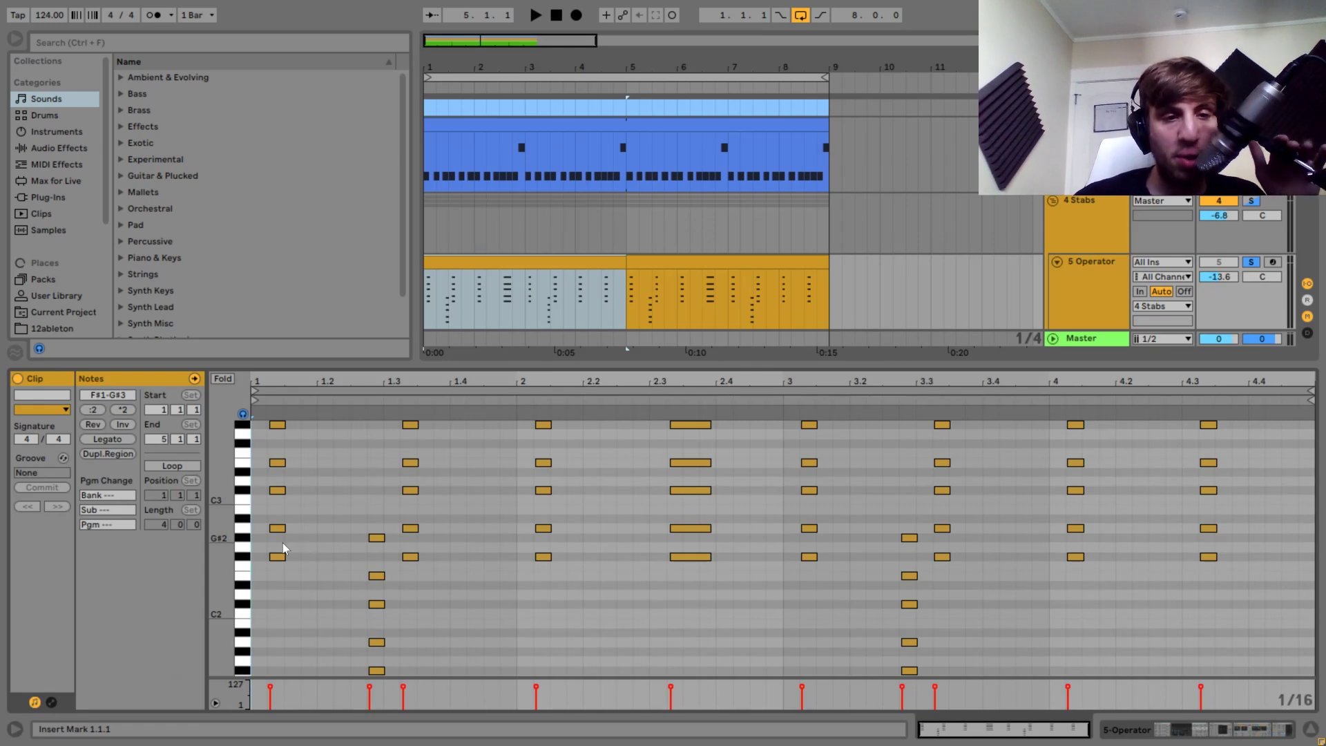
{"action": "left_click_drag", "start_coordinate": [230, 554], "coordinate": [207, 563]}
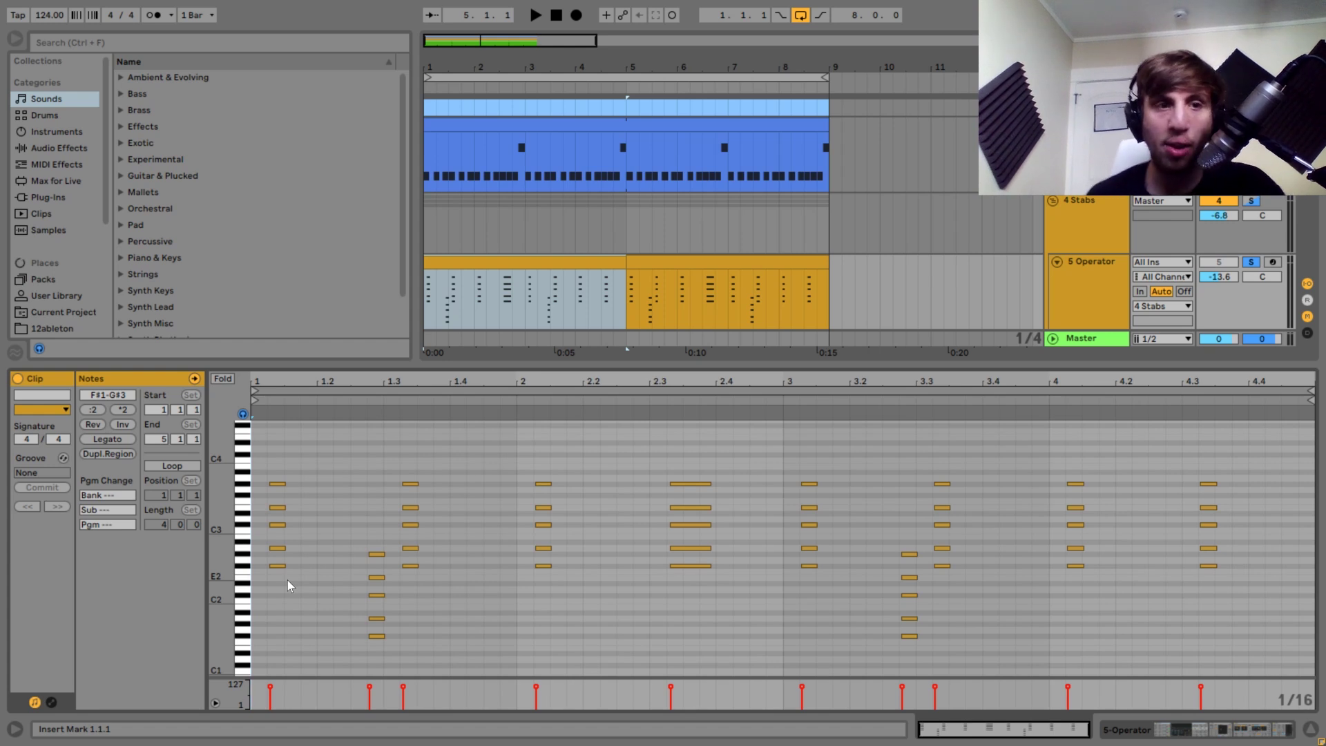
{"action": "key", "text": "space"}
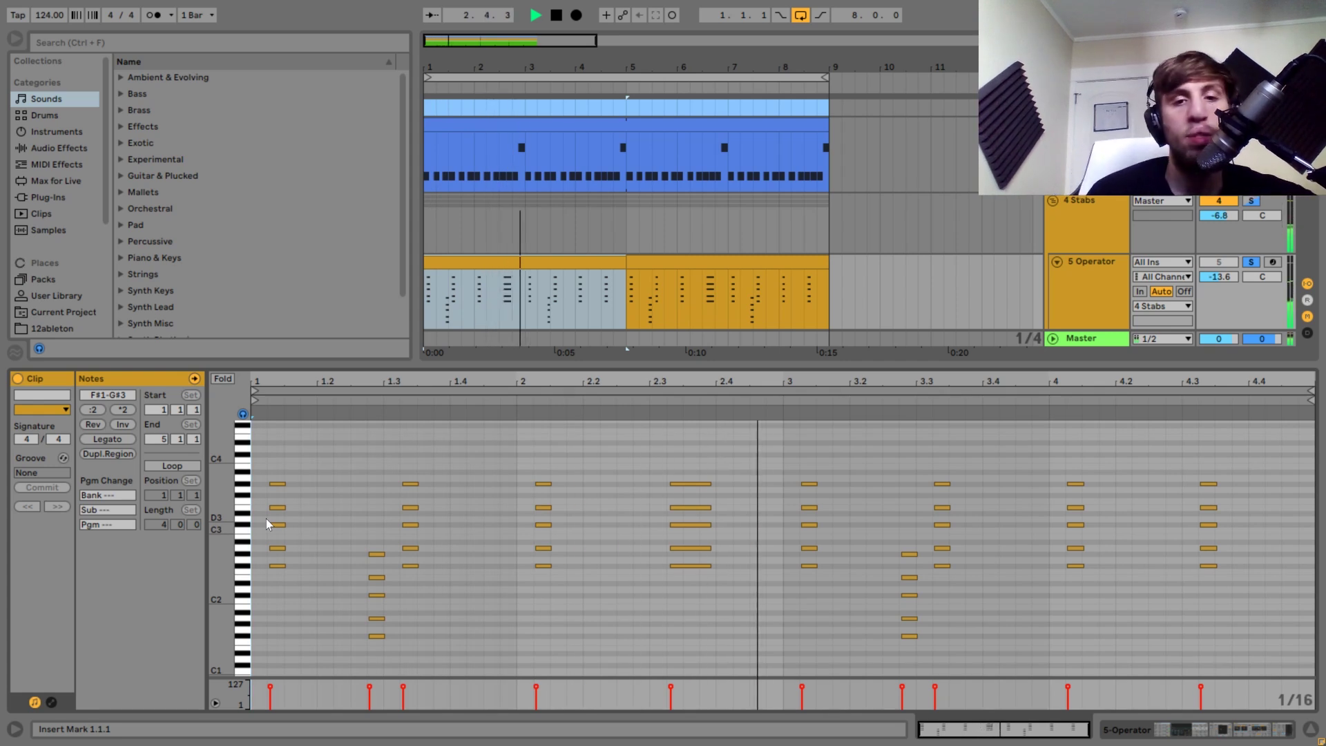
{"action": "key", "text": "space"}
- Select the top two notes of the clip's first three chords, play it back, and select the whole first chord
{"action": "left_click_drag", "start_coordinate": [269, 514], "coordinate": [392, 479]}
{"action": "left_click_drag", "start_coordinate": [472, 460], "coordinate": [578, 413]}
{"action": "key", "text": "space"}
{"action": "key", "text": "space"}
{"action": "key", "text": "space"}
{"action": "key", "text": "space"}
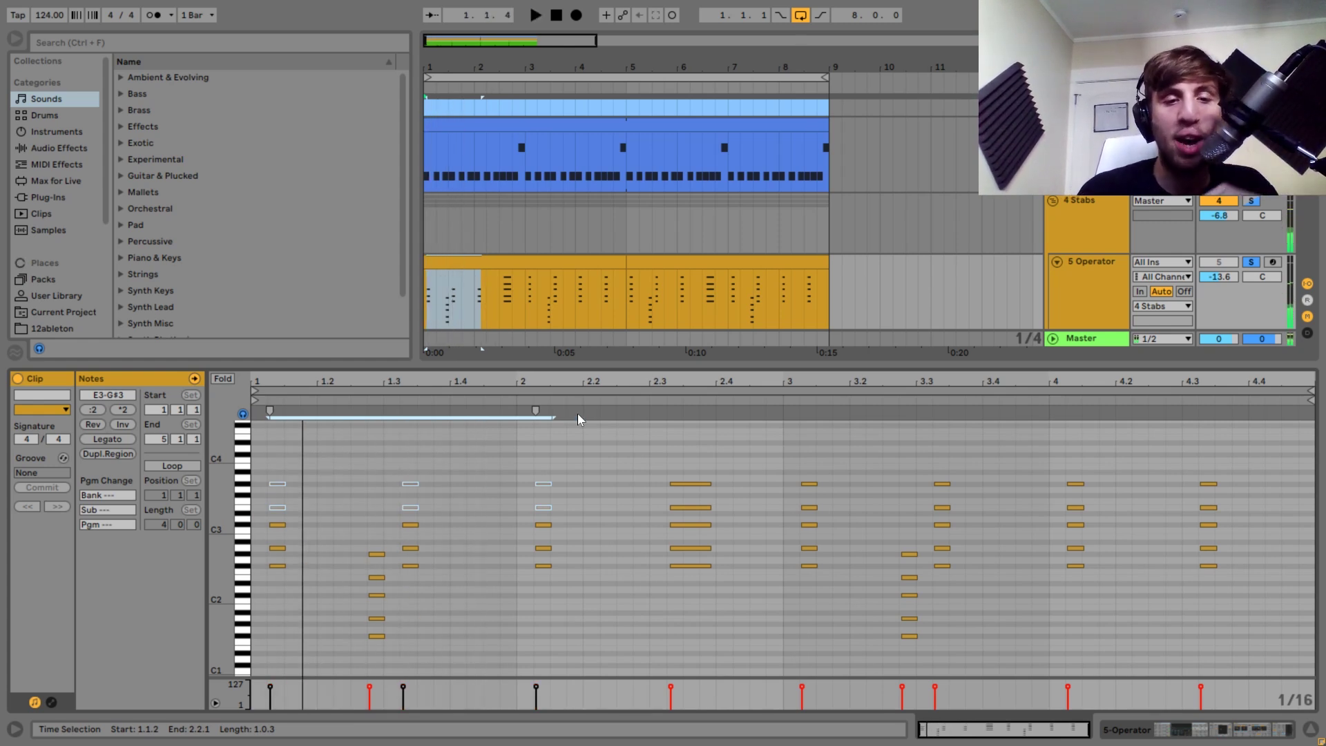
{"action": "key", "text": "space"}
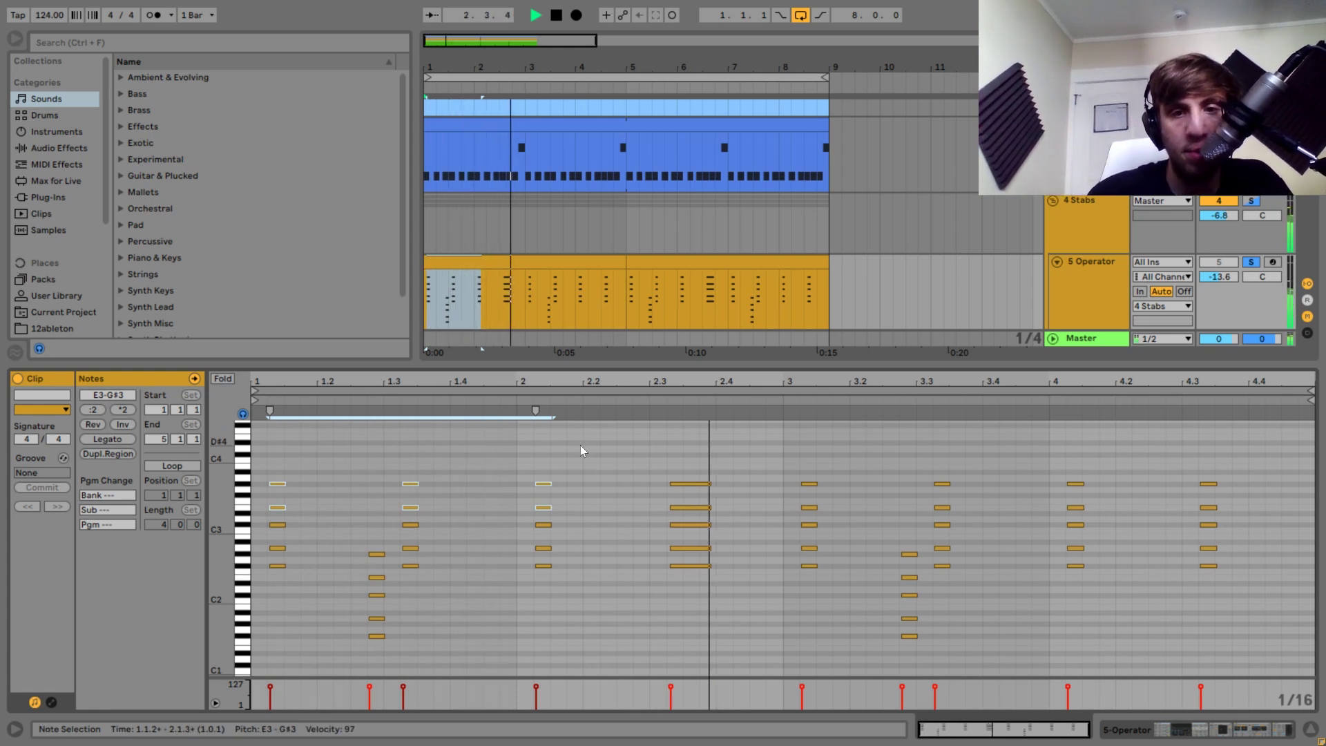
{"action": "key", "text": "space"}
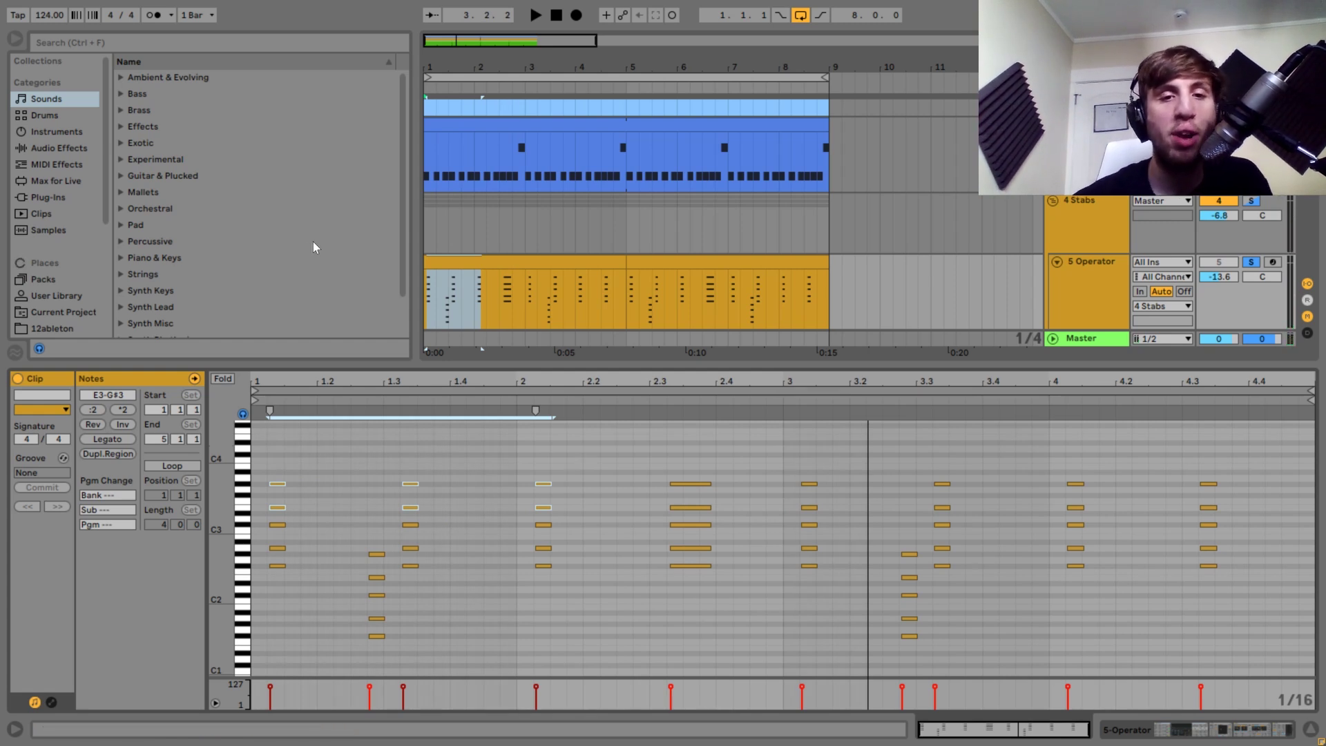
{"action": "left_click_drag", "start_coordinate": [291, 451], "coordinate": [302, 637]}
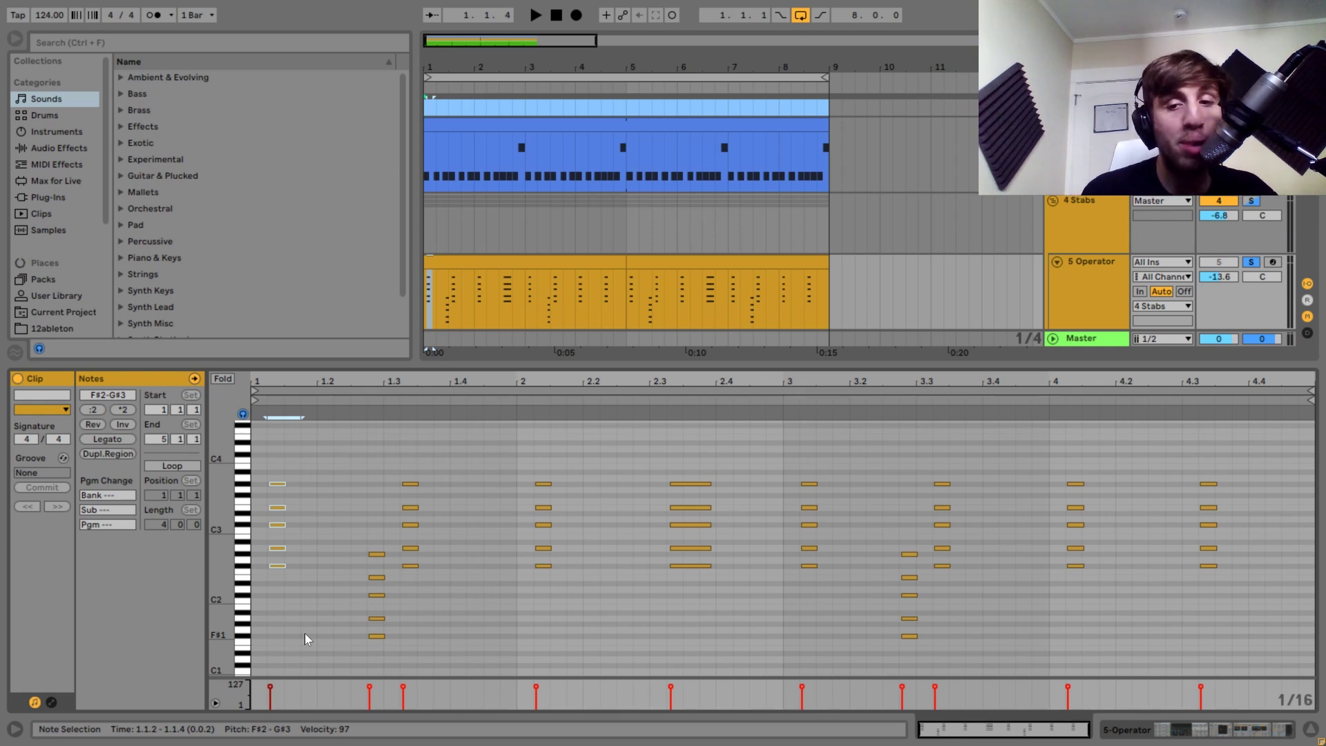
- Show the 5 Operator track's devices and examine each of Operator's four oscillators
{"action": "left_click", "coordinate": [1191, 725]}
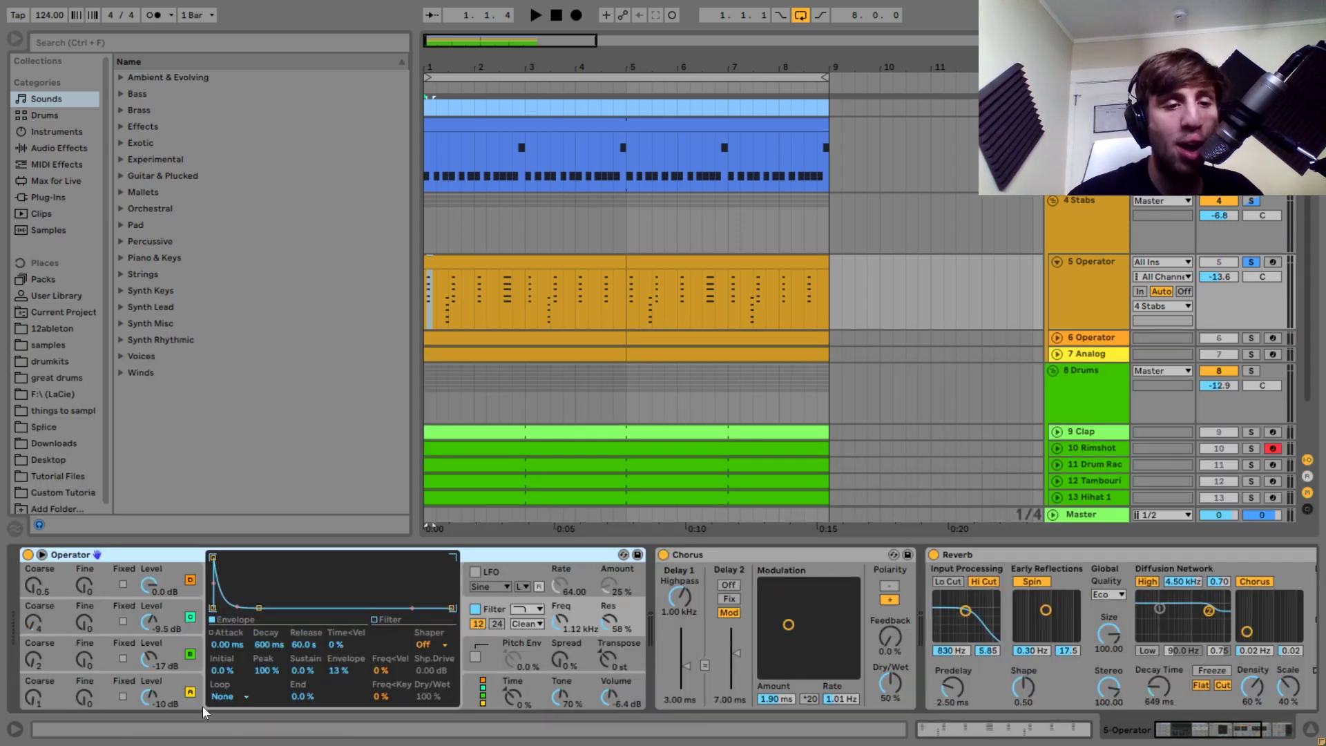
{"action": "left_click", "coordinate": [173, 676]}
{"action": "left_click", "coordinate": [171, 646]}
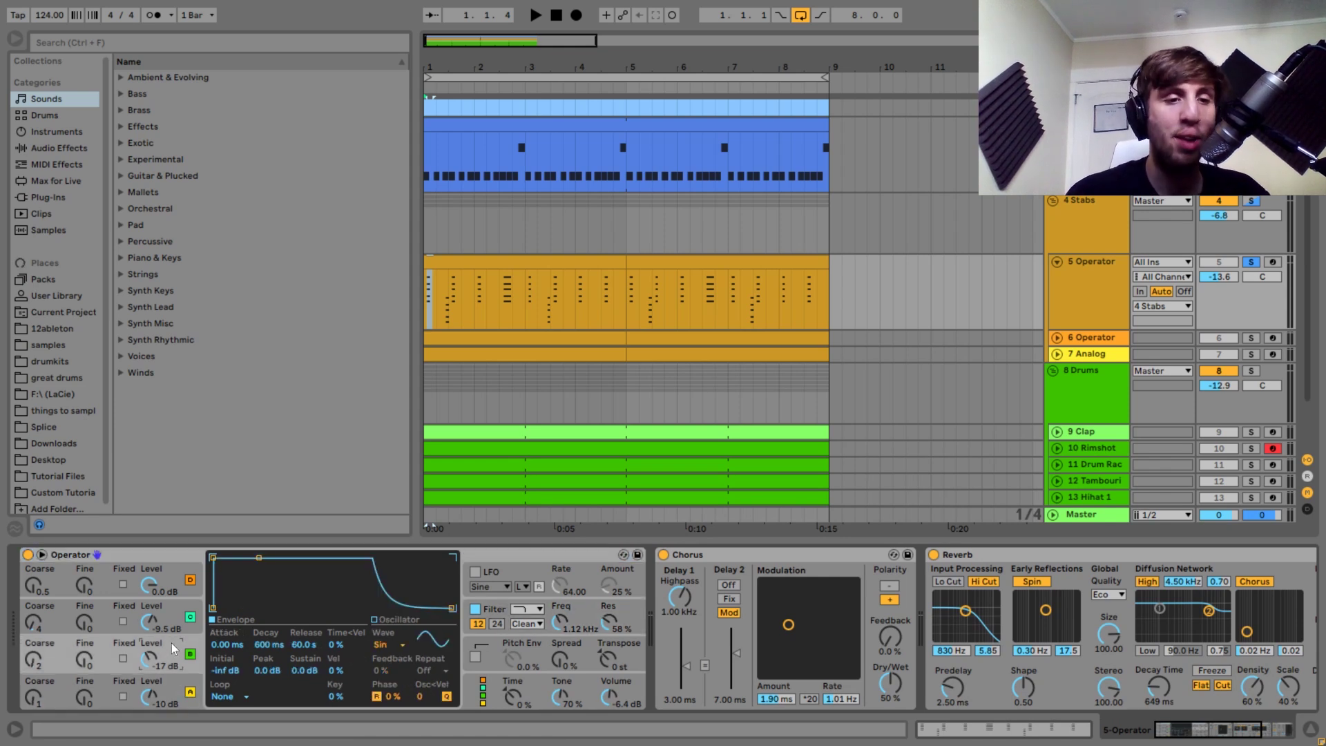
{"action": "left_click", "coordinate": [170, 610]}
{"action": "left_click", "coordinate": [164, 566]}
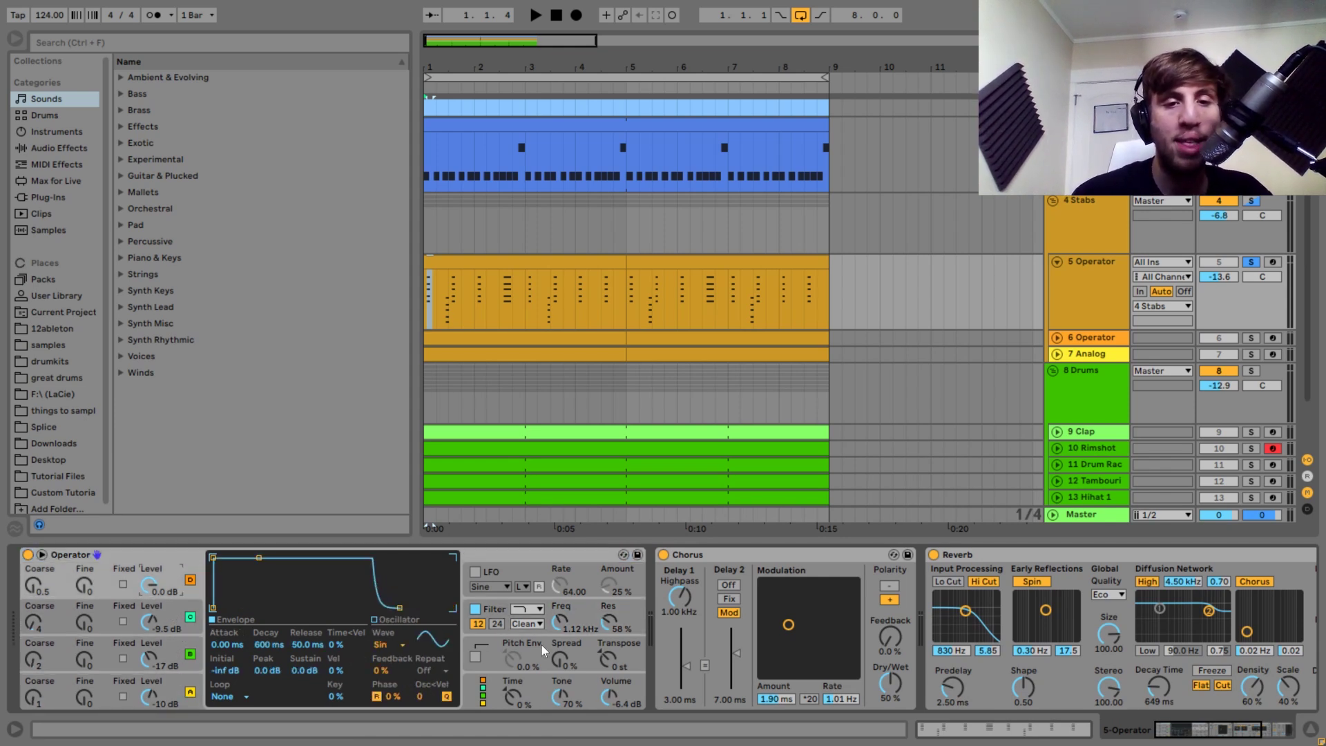
- Play the stabs while checking Operator's filter, and examine the Chorus, Reverb and Drum Buss behind it
{"action": "key", "text": "space"}
{"action": "left_click", "coordinate": [476, 608]}
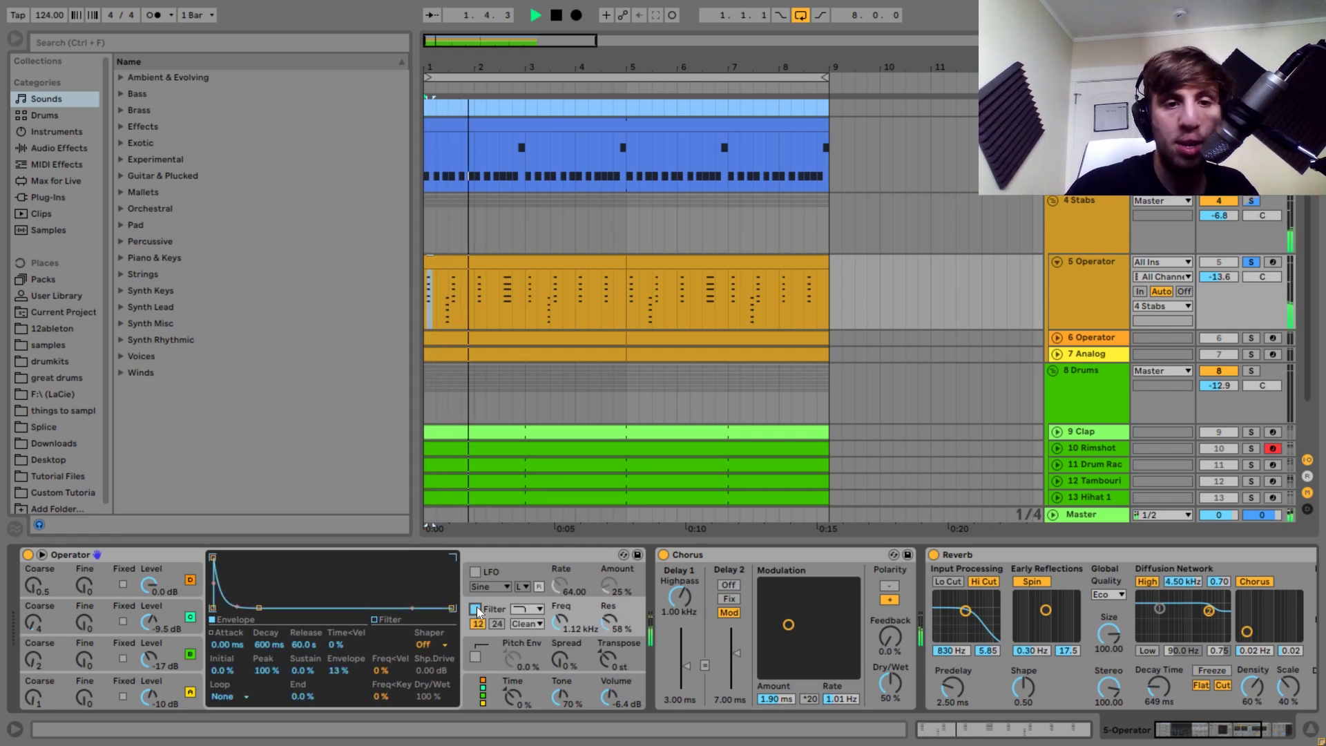
{"action": "key", "text": "space"}
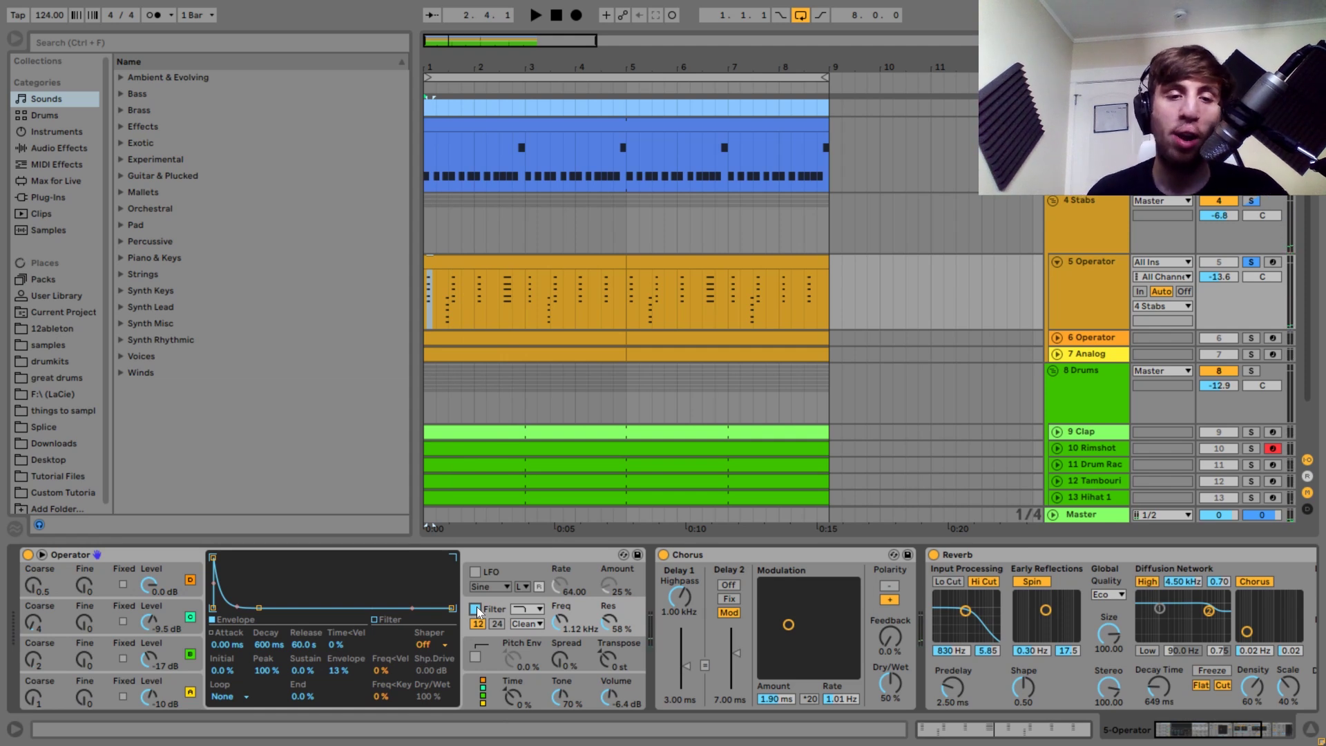
{"action": "left_click", "coordinate": [753, 558]}
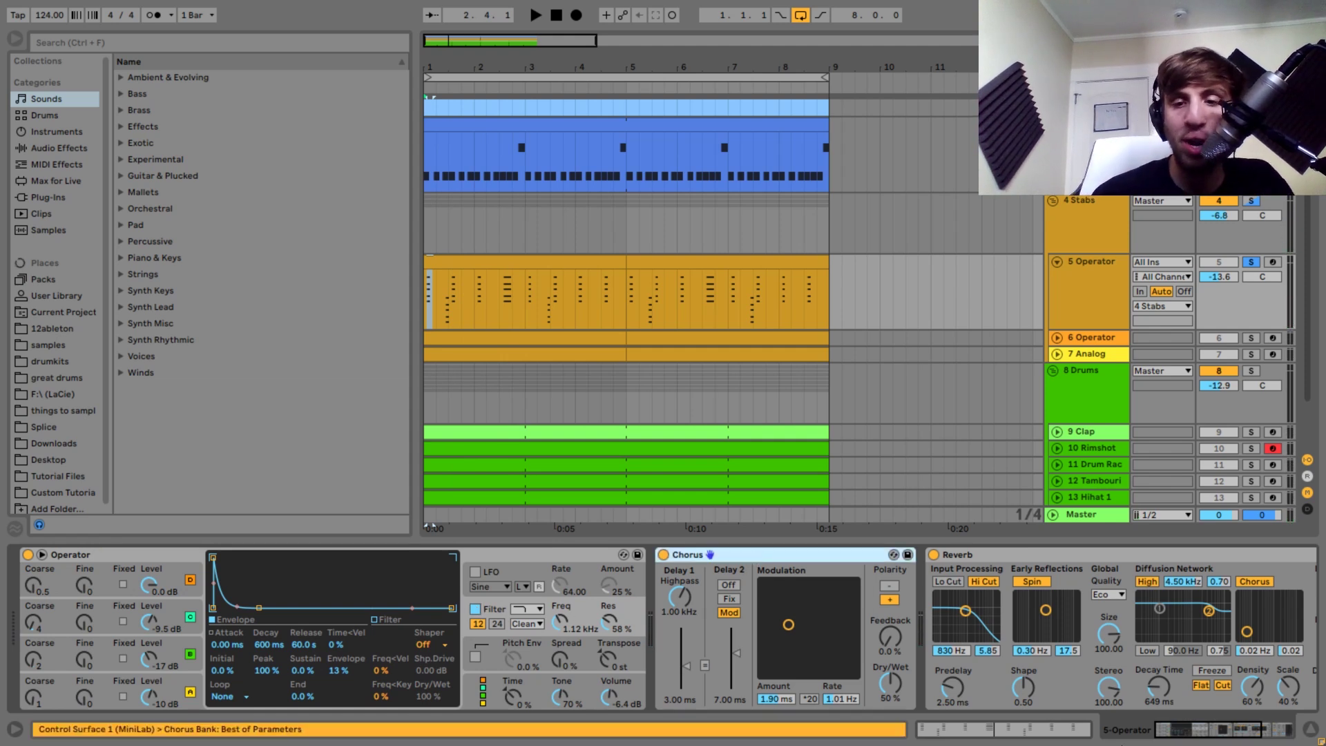
{"action": "left_click_drag", "start_coordinate": [1188, 736], "coordinate": [1219, 736]}
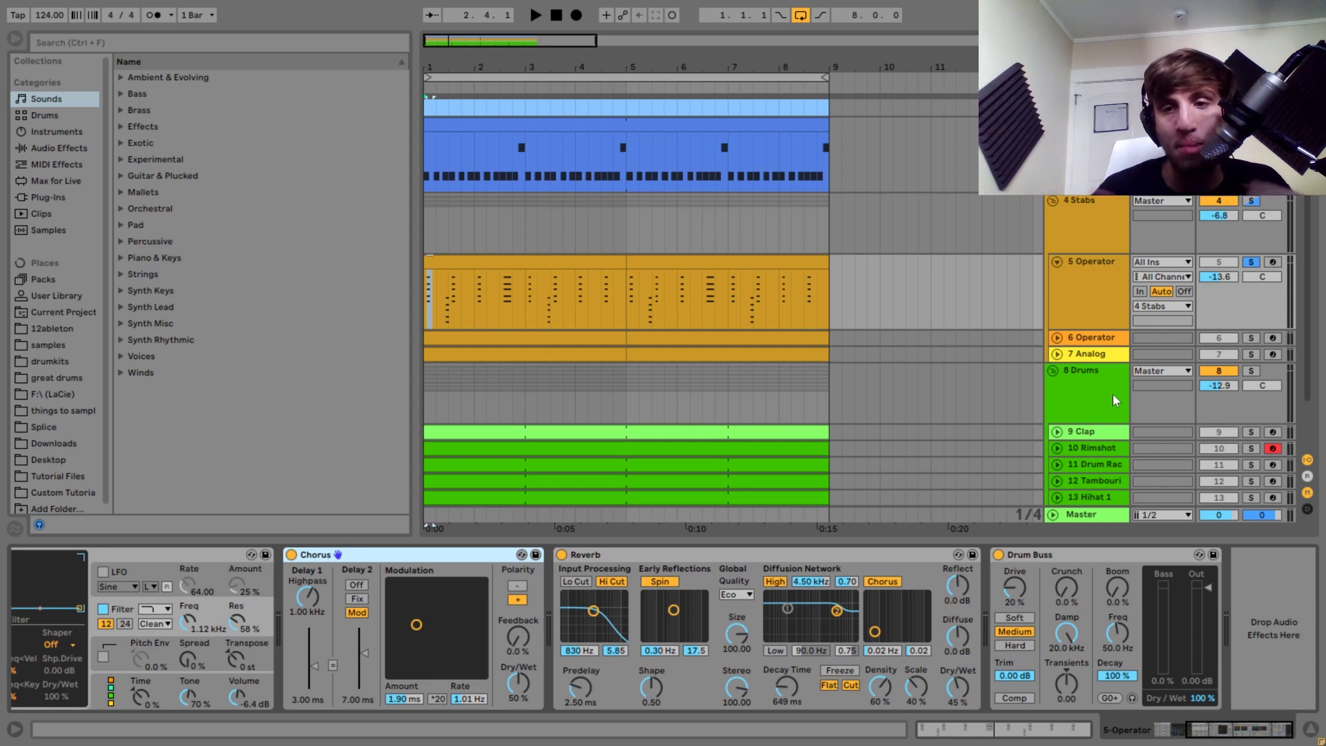
- Unfold and solo the 6 Operator track, and play its stabs from 2.2.1
{"action": "left_click", "coordinate": [1077, 342]}
{"action": "key", "text": "Right"}
{"action": "left_click", "coordinate": [1251, 337]}
{"action": "left_click", "coordinate": [492, 378]}
{"action": "key", "text": "space"}
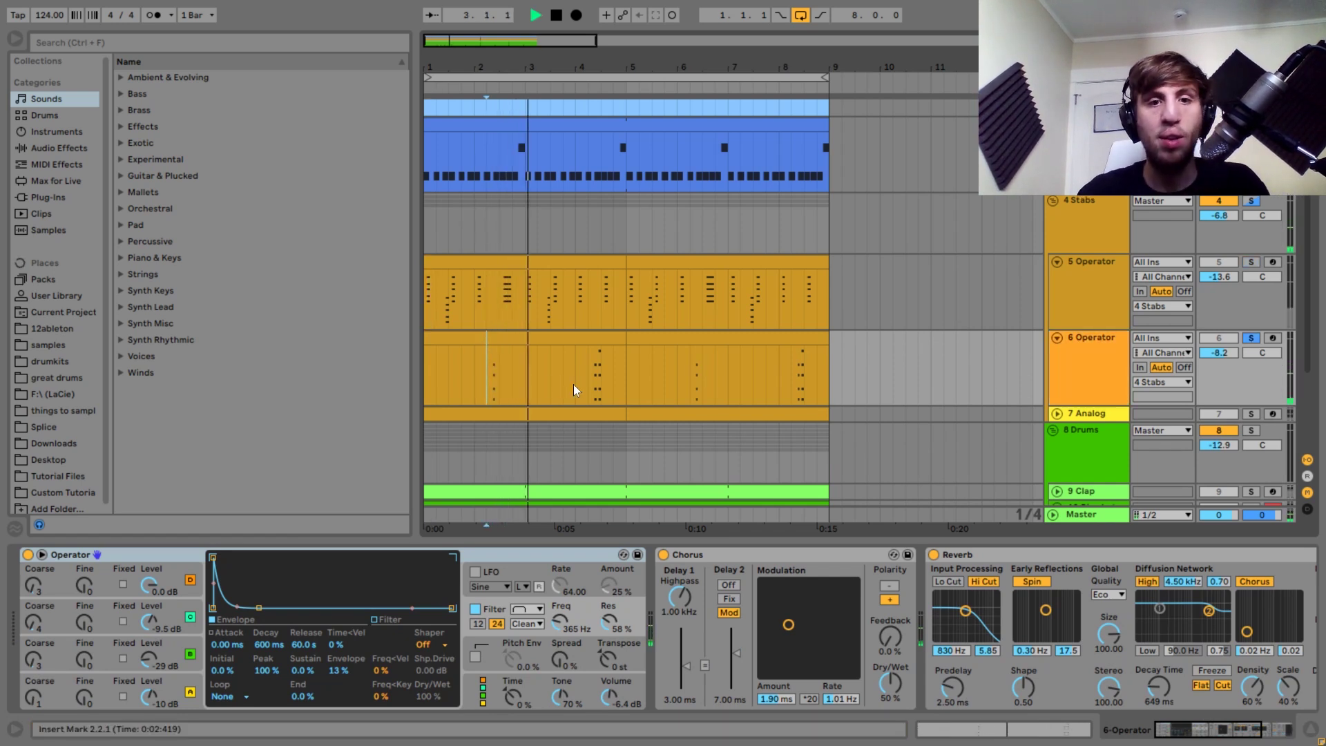
{"action": "left_click", "coordinate": [595, 384]}
{"action": "key", "text": "space"}
- Open 6 Operator's first MIDI clip, select the G#2 note on its last chord, and play the part
{"action": "left_click", "coordinate": [571, 343]}
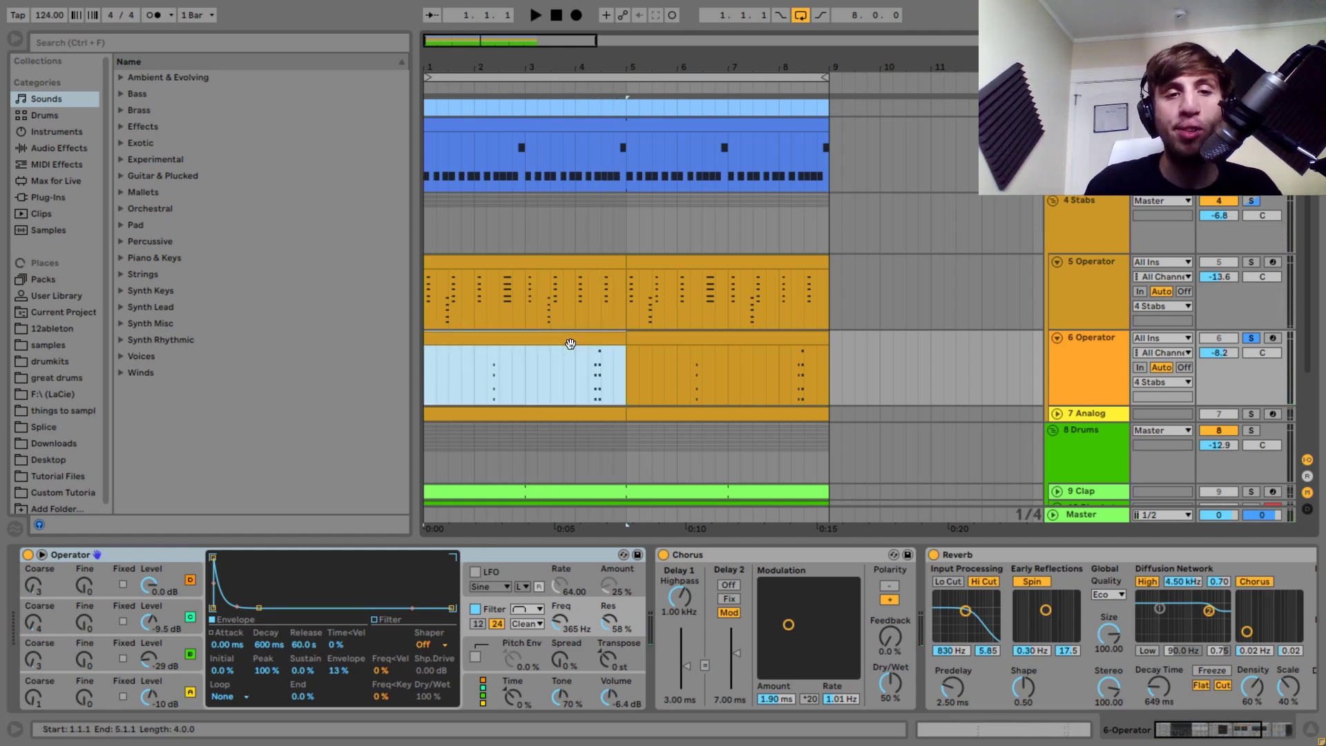
{"action": "double_click", "coordinate": [570, 343]}
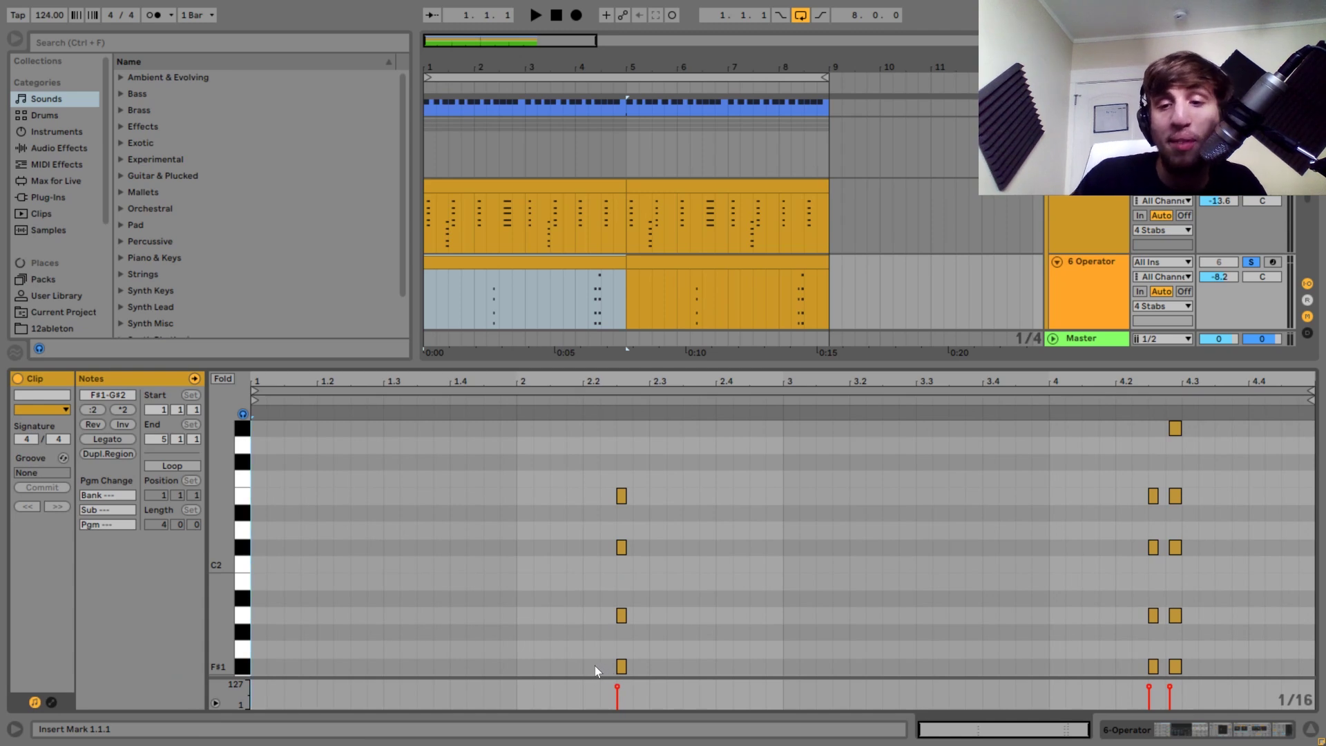
{"action": "left_click", "coordinate": [1174, 429]}
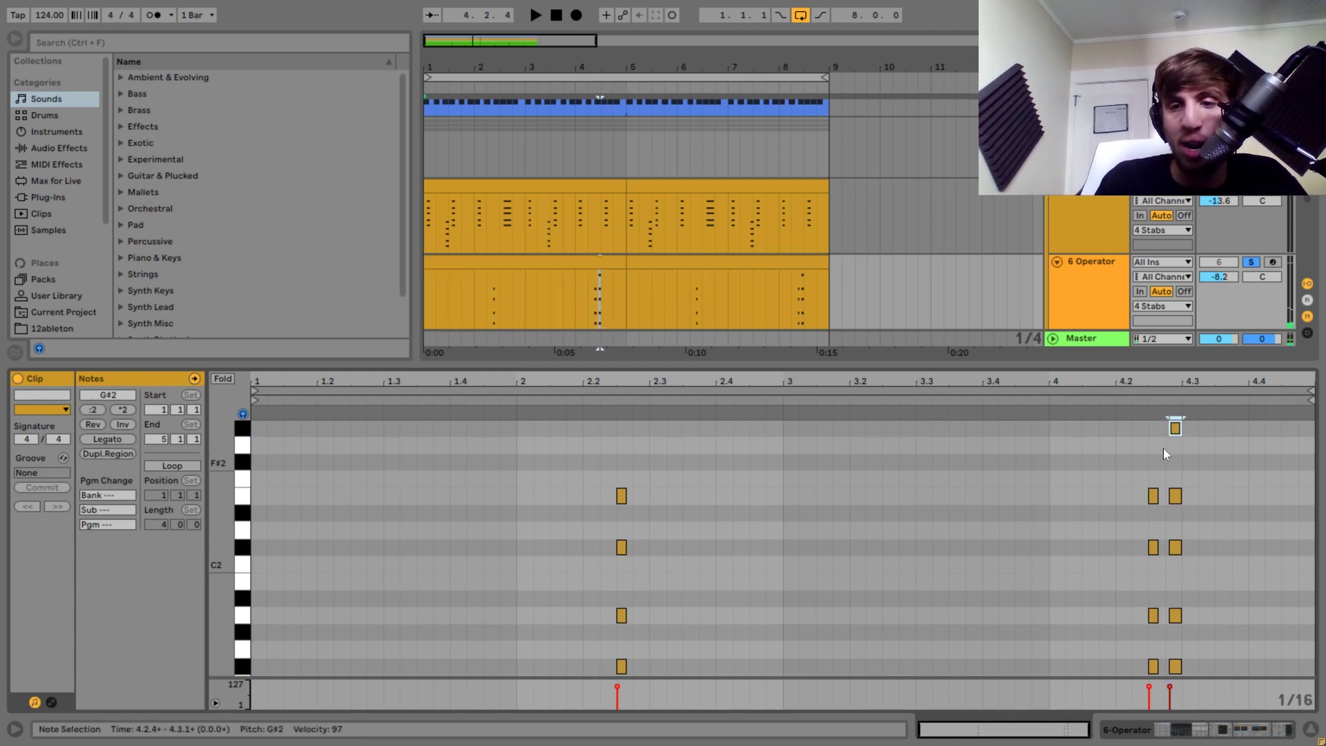
{"action": "key", "text": "space"}
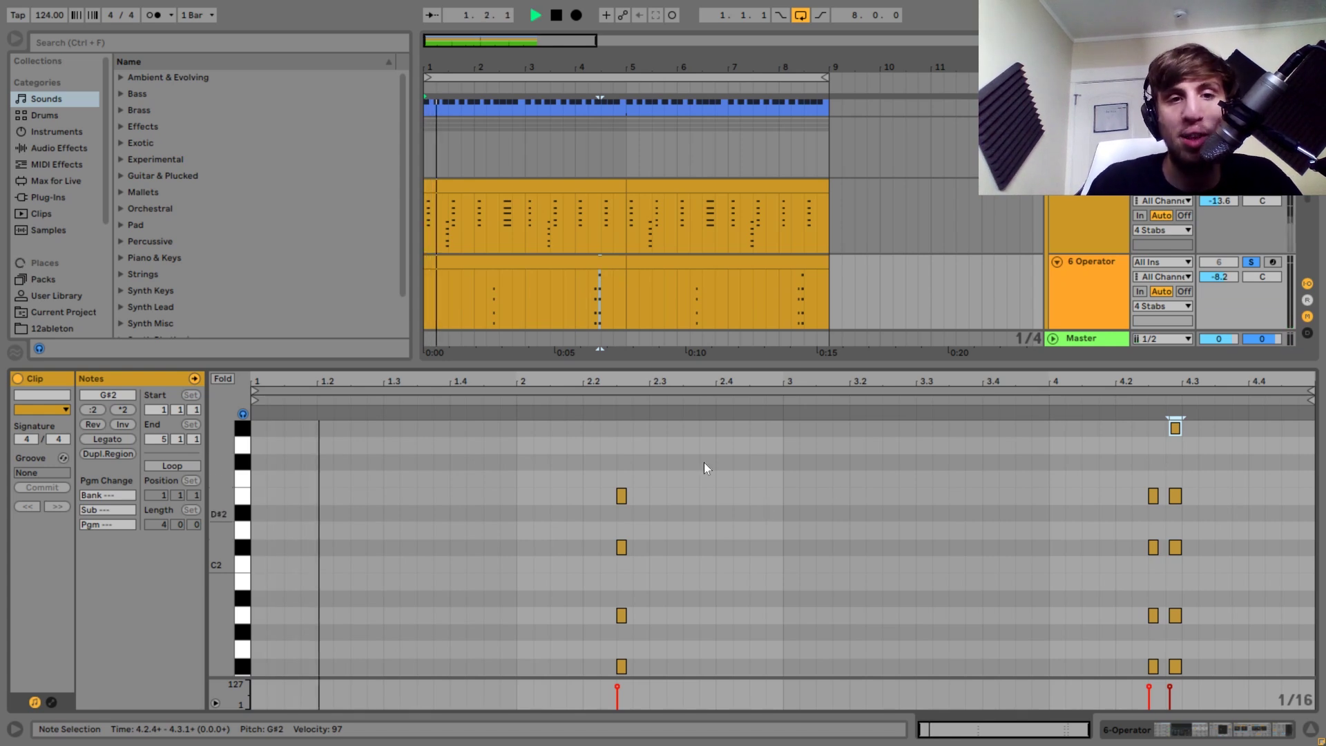
{"action": "left_click", "coordinate": [486, 319]}
{"action": "key", "text": "space"}
- Show the 6 Operator track's devices and examine Operator's oscillators and filter and the effects after it
{"action": "left_click", "coordinate": [1104, 290]}
{"action": "double_click", "coordinate": [1105, 289]}
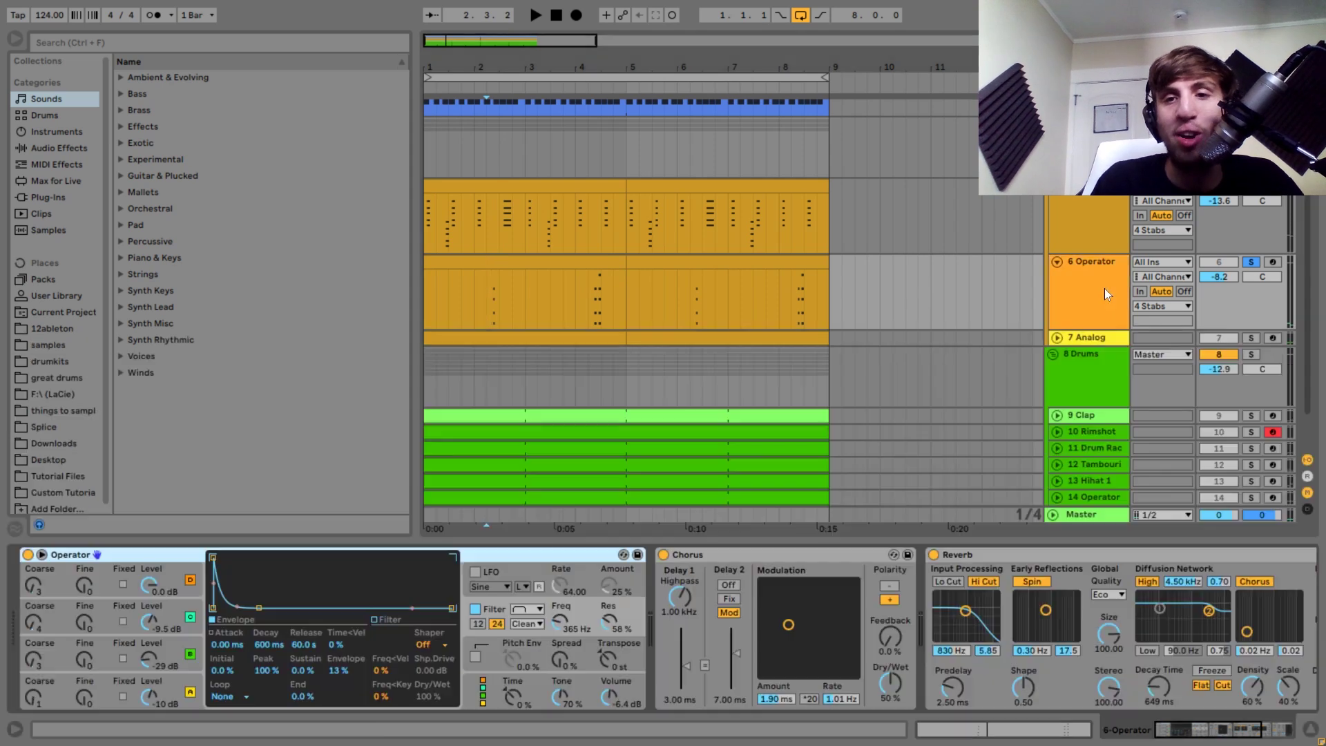
{"action": "left_click", "coordinate": [188, 676]}
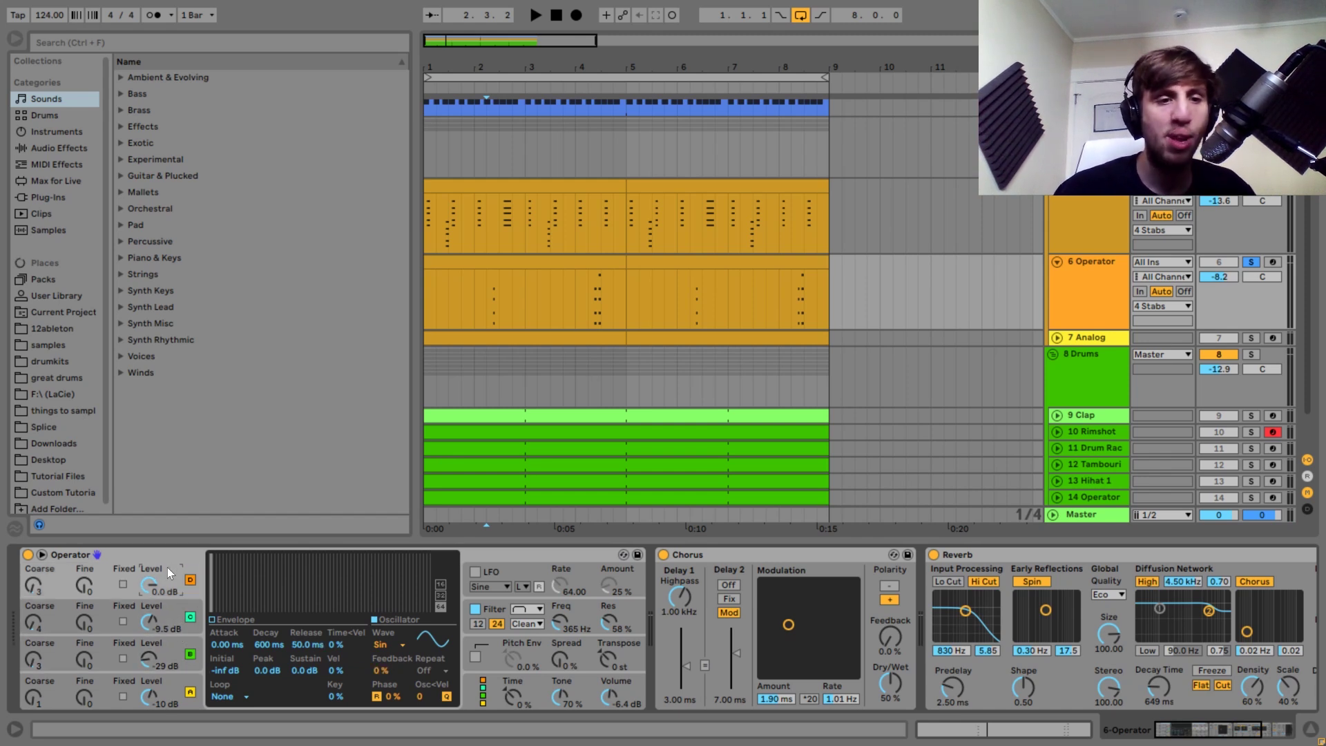
{"action": "left_click", "coordinate": [495, 614]}
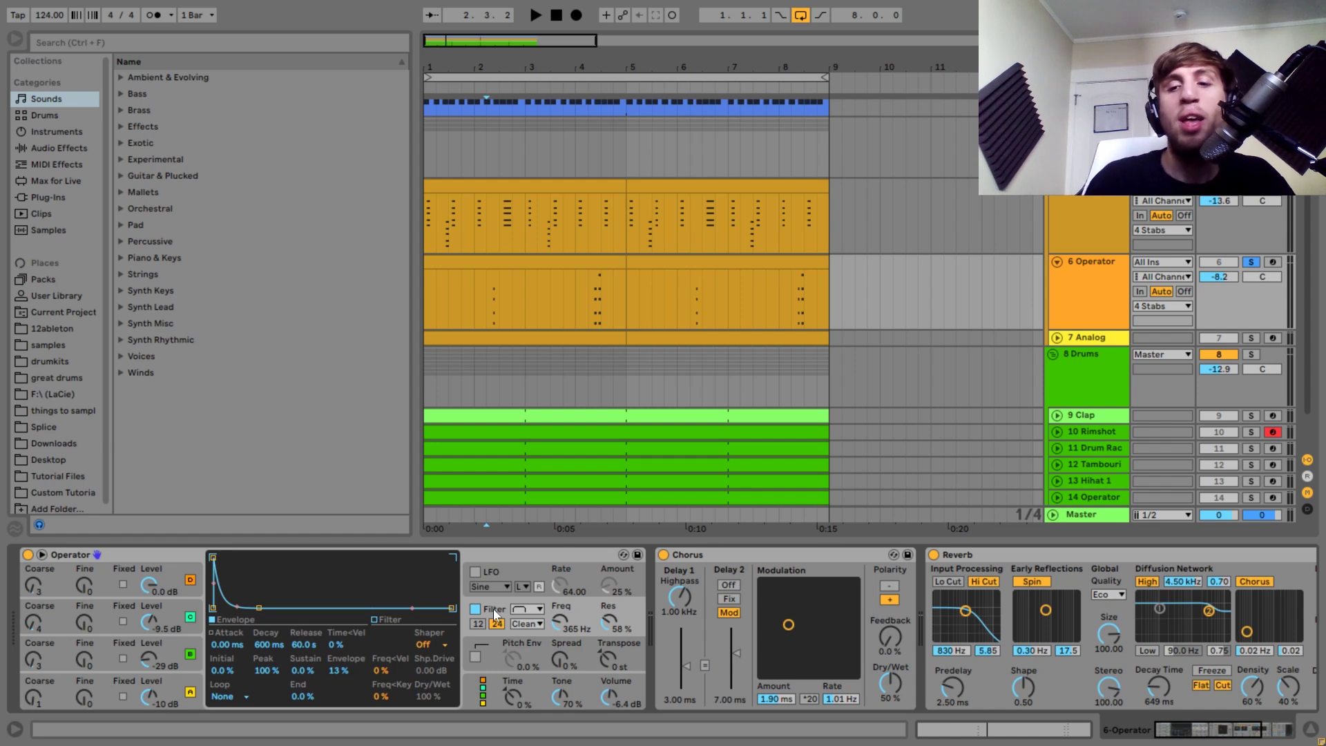
{"action": "scroll", "coordinate": [1005, 618], "scroll_direction": "right", "scroll_amount": 5}
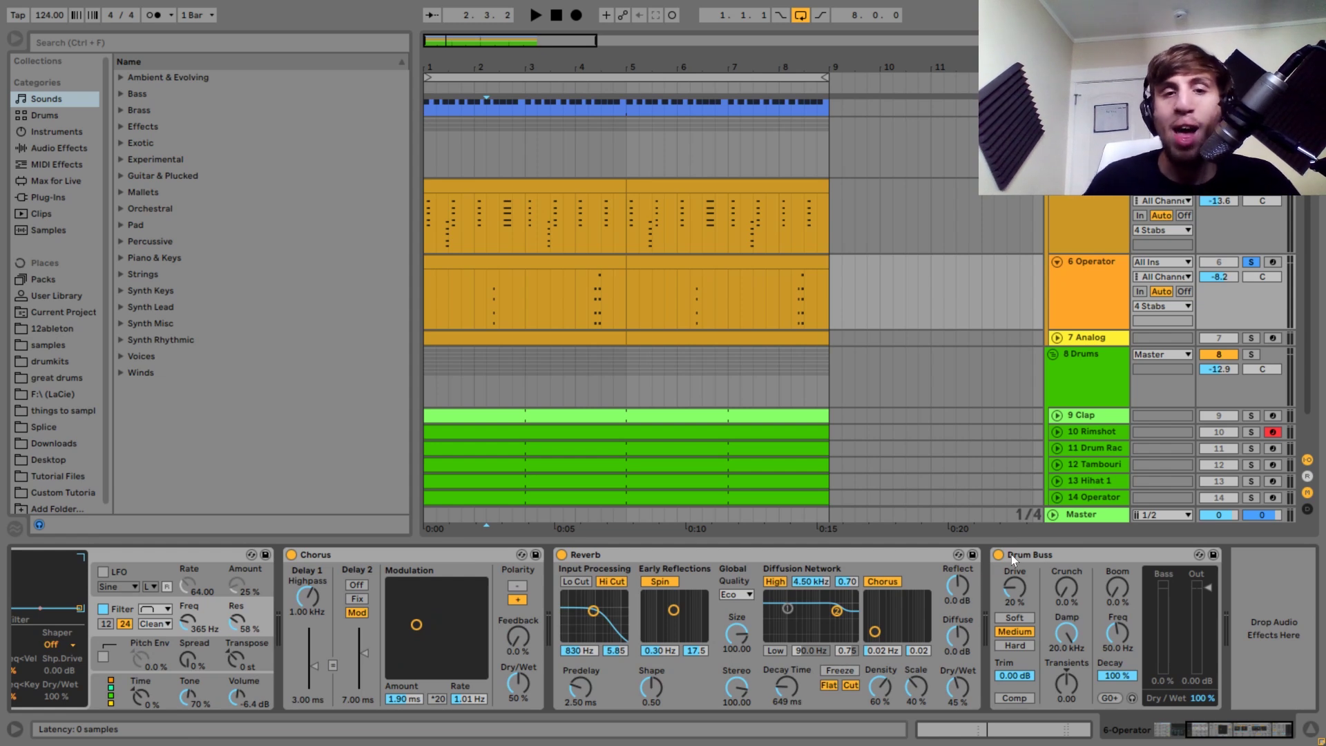
- Solo and unfold the 7 Analog track, and play its stabs from 2.2.1
{"action": "left_click", "coordinate": [1251, 339]}
{"action": "left_click", "coordinate": [1057, 338]}
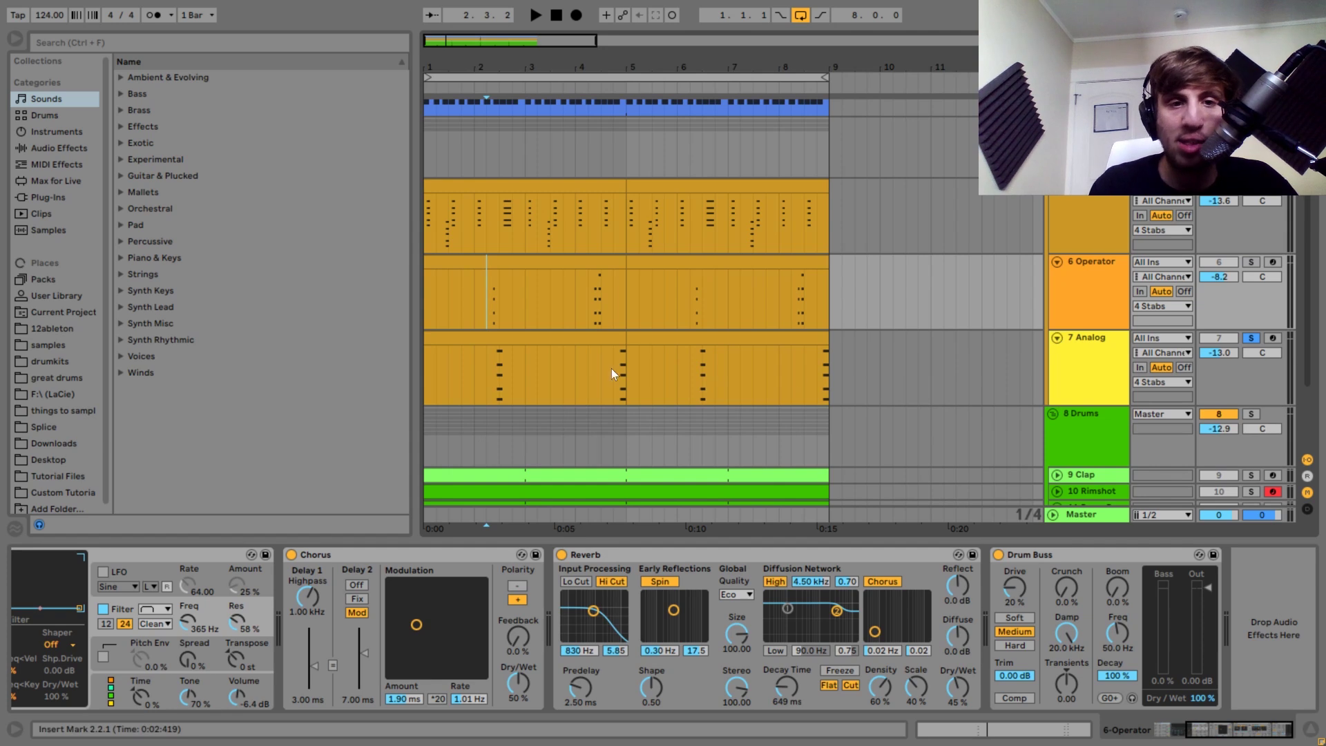
{"action": "left_click", "coordinate": [487, 370]}
{"action": "key", "text": "space"}
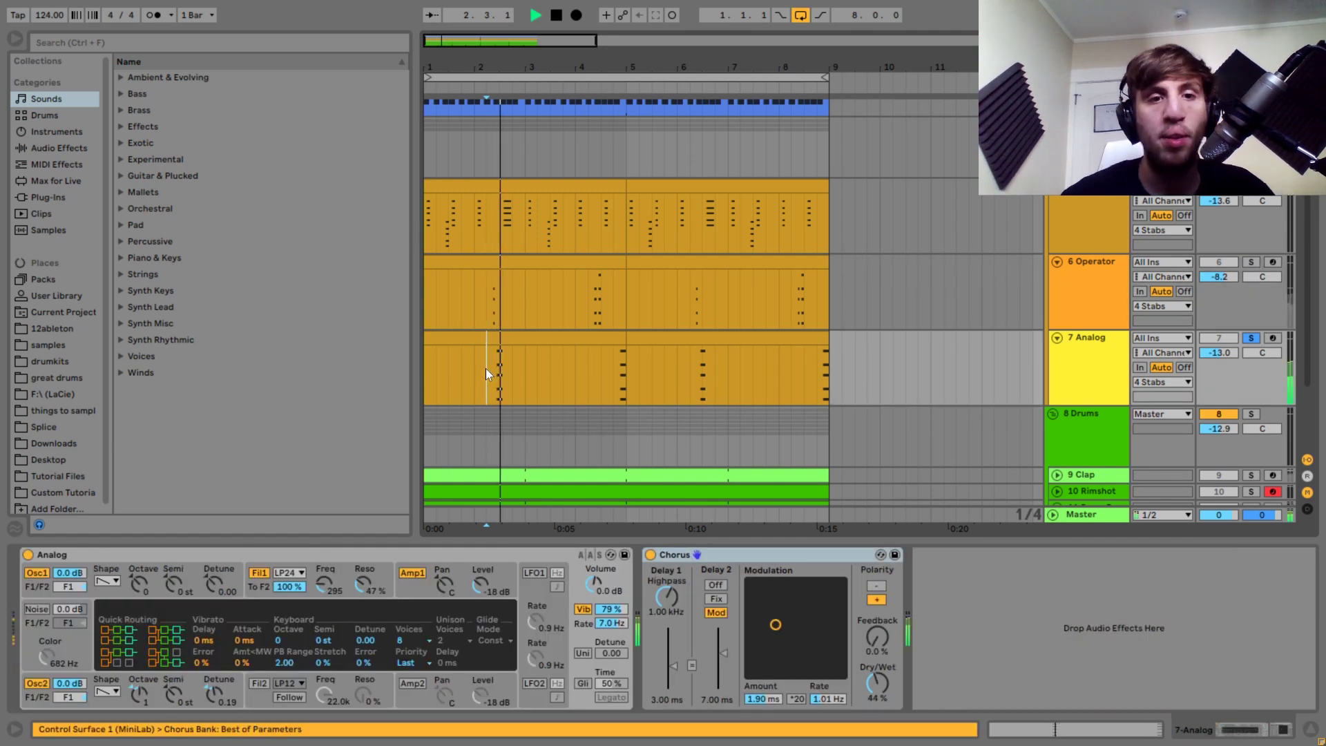
- Play the 7 Analog stabs from 4.3.1 and open the track's first MIDI clip to view its chord notes
{"action": "left_click", "coordinate": [604, 371]}
{"action": "key", "text": "space"}
{"action": "key", "text": "space"}
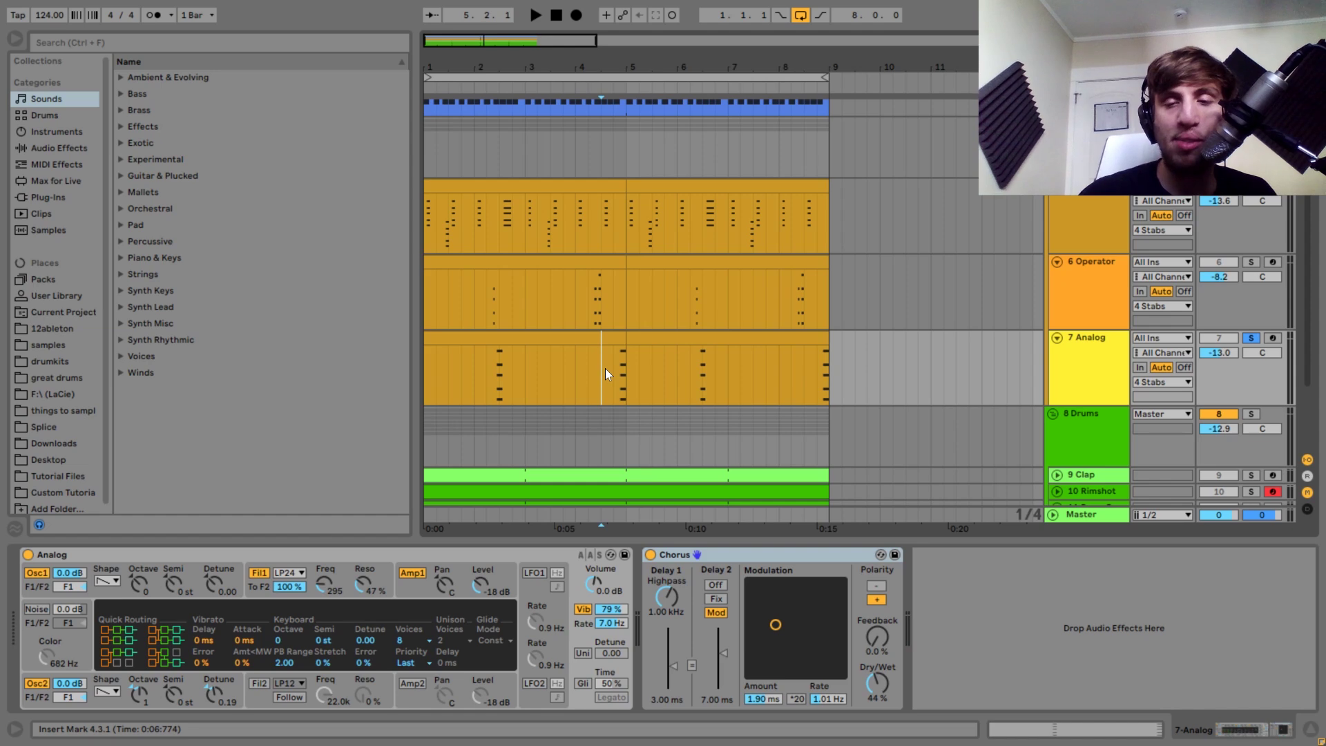
{"action": "double_click", "coordinate": [578, 334]}
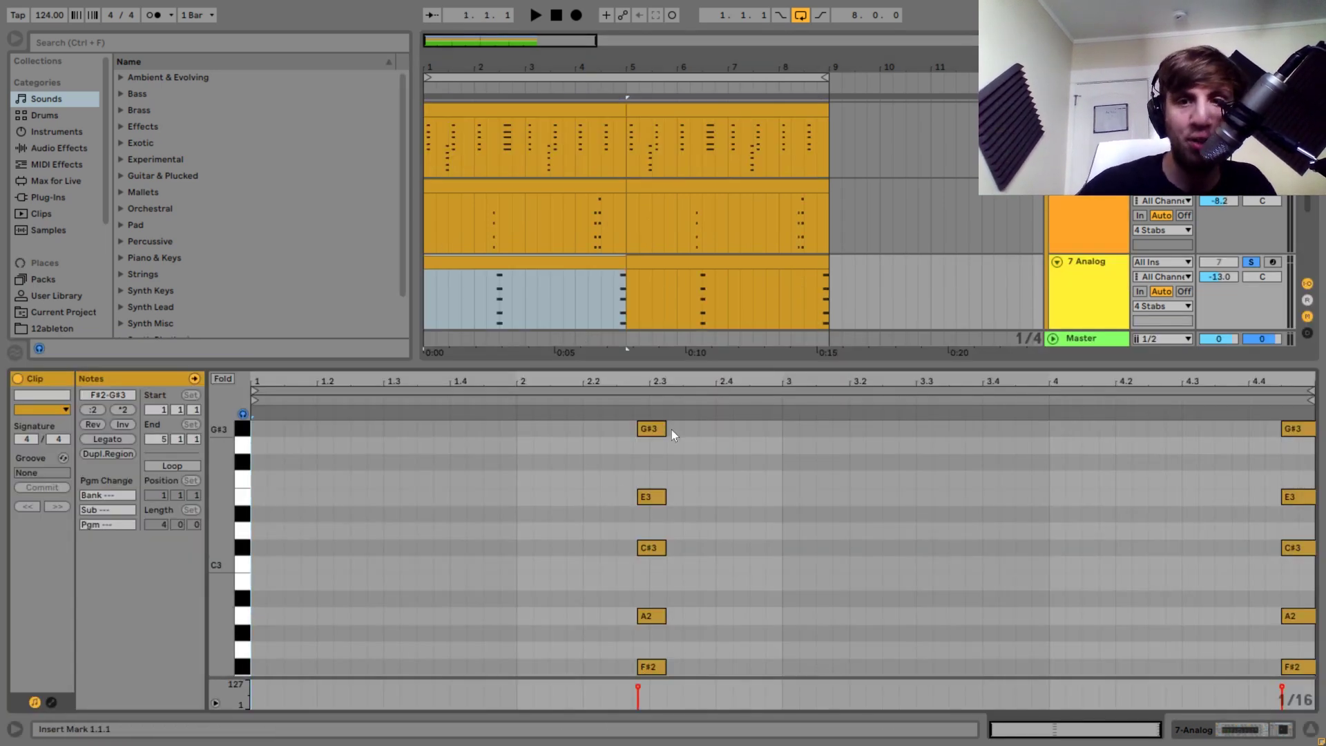
- Show the 7 Analog track's devices, examine Analog's filter and amp envelopes, and play a stab from 2.2.1
{"action": "left_click", "coordinate": [1113, 303]}
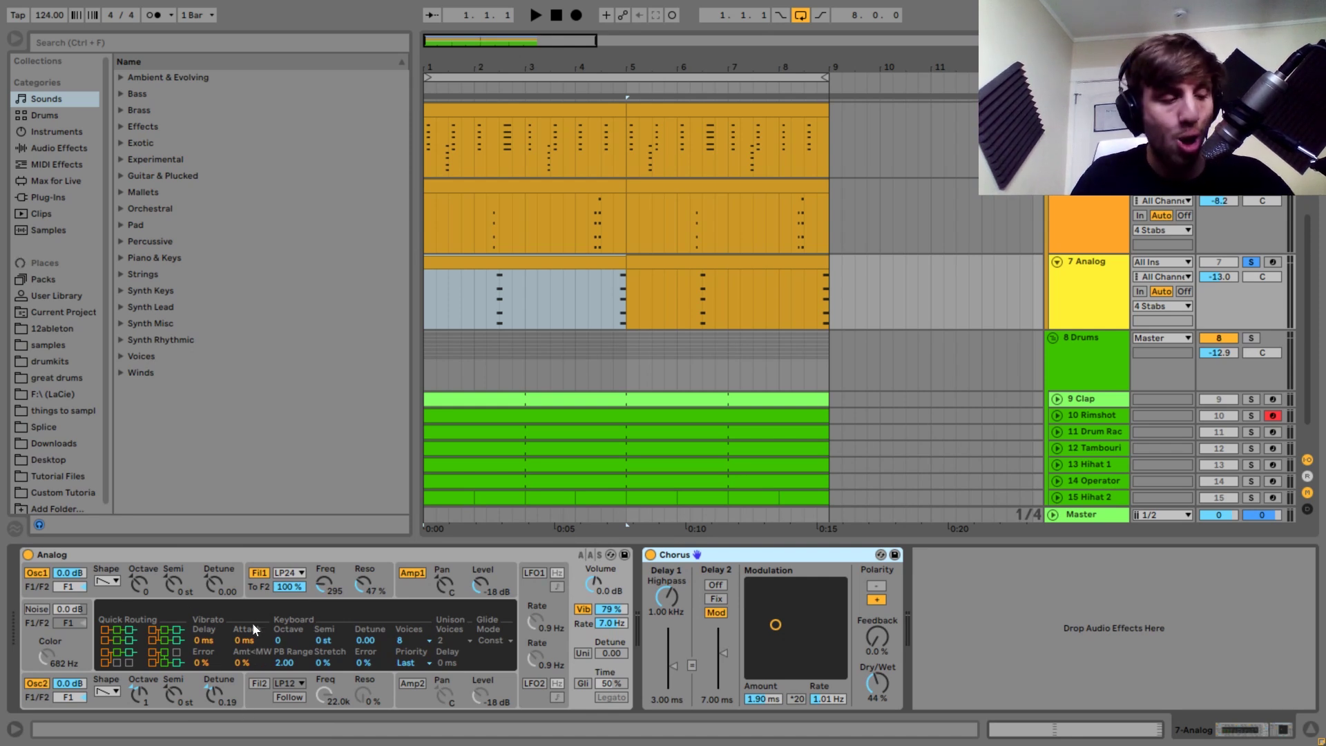
{"action": "left_click", "coordinate": [262, 587]}
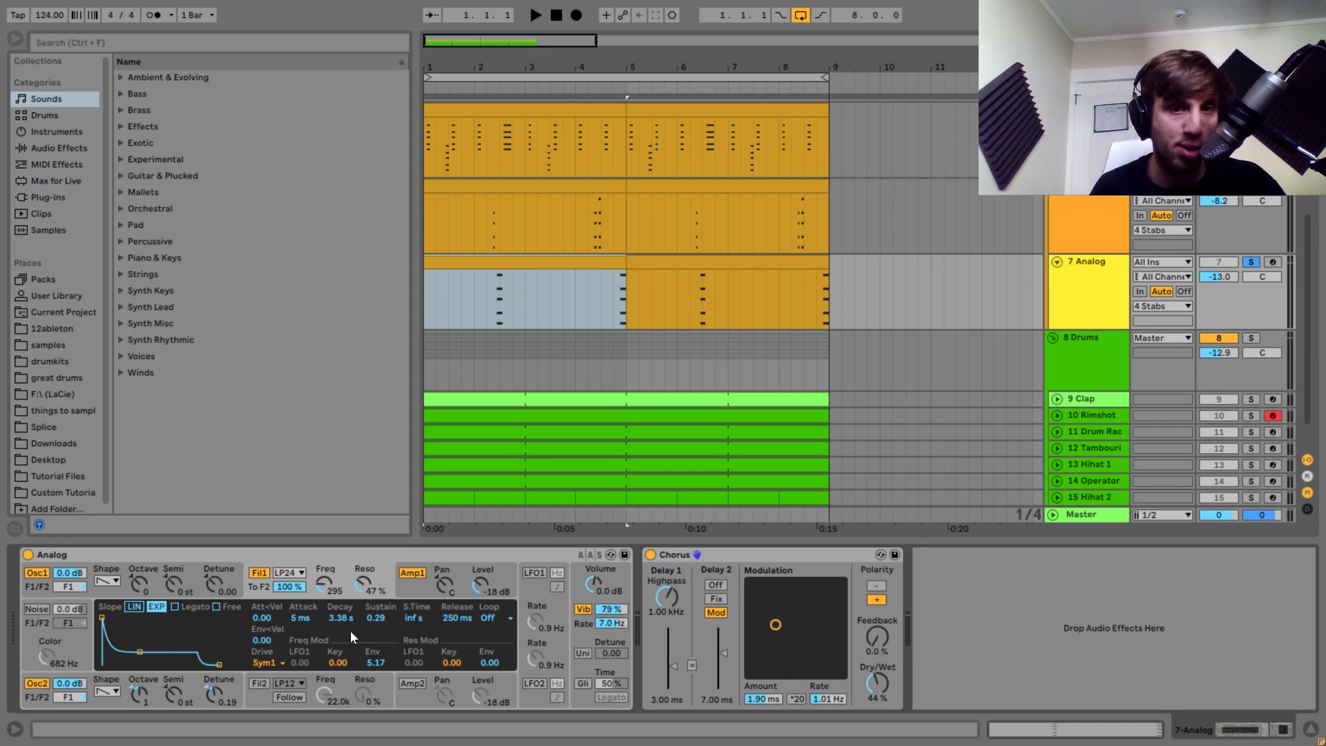
{"action": "left_click", "coordinate": [488, 310]}
{"action": "key", "text": "space"}
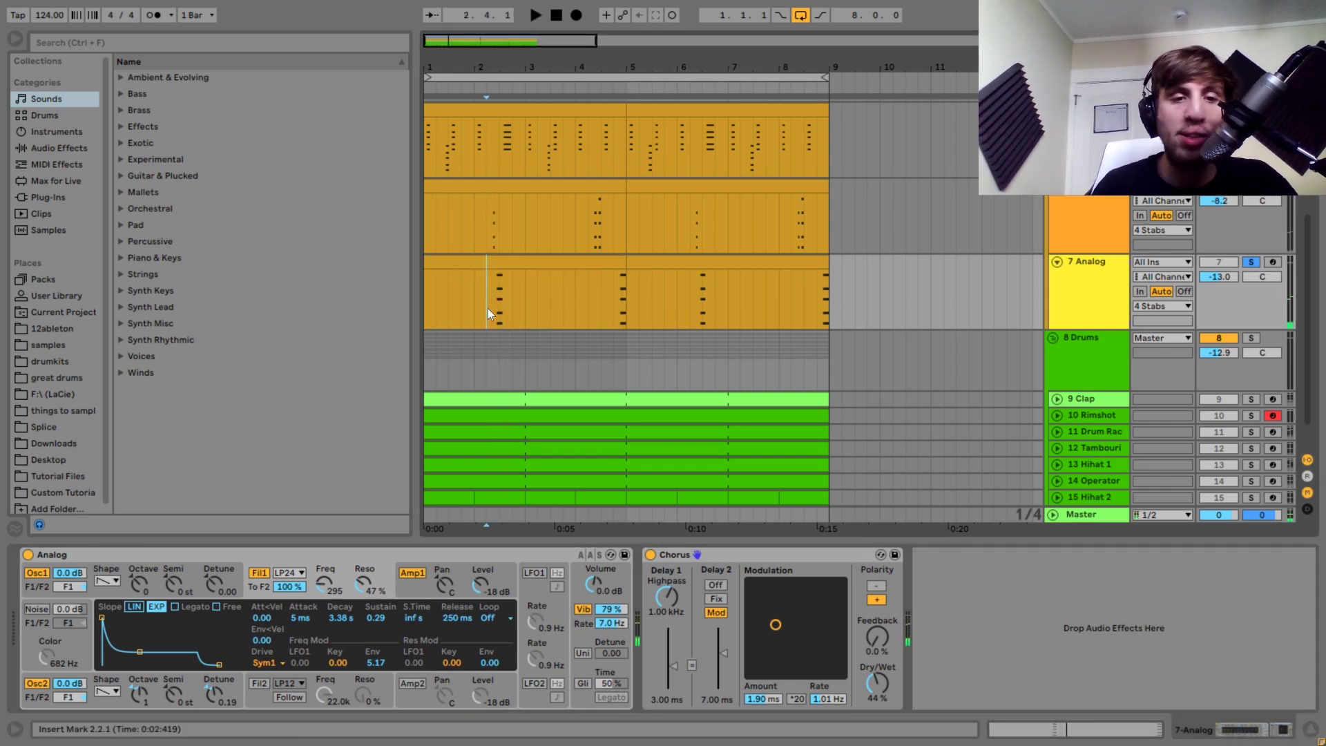
{"action": "left_click", "coordinate": [415, 577]}
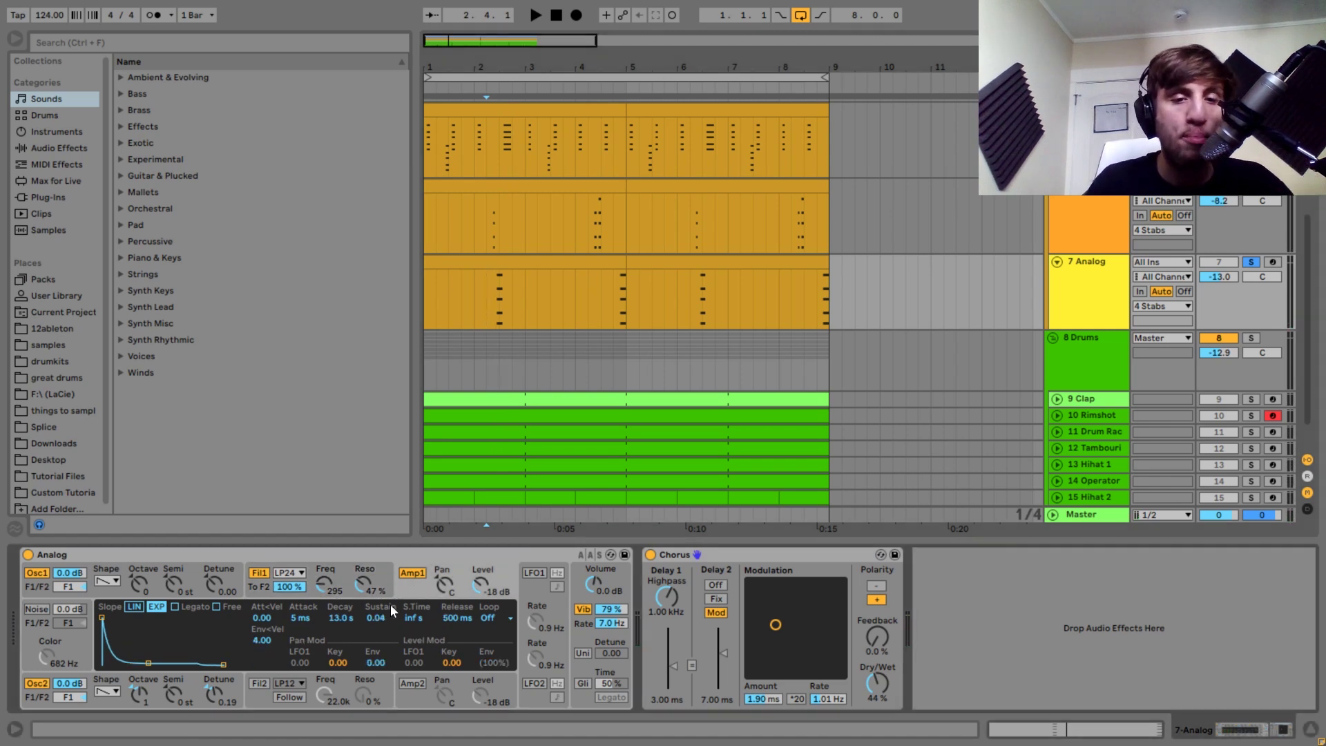
- View Analog's vibrato settings and play the soloed stab from 2.2.1 twice
{"action": "left_click", "coordinate": [589, 636]}
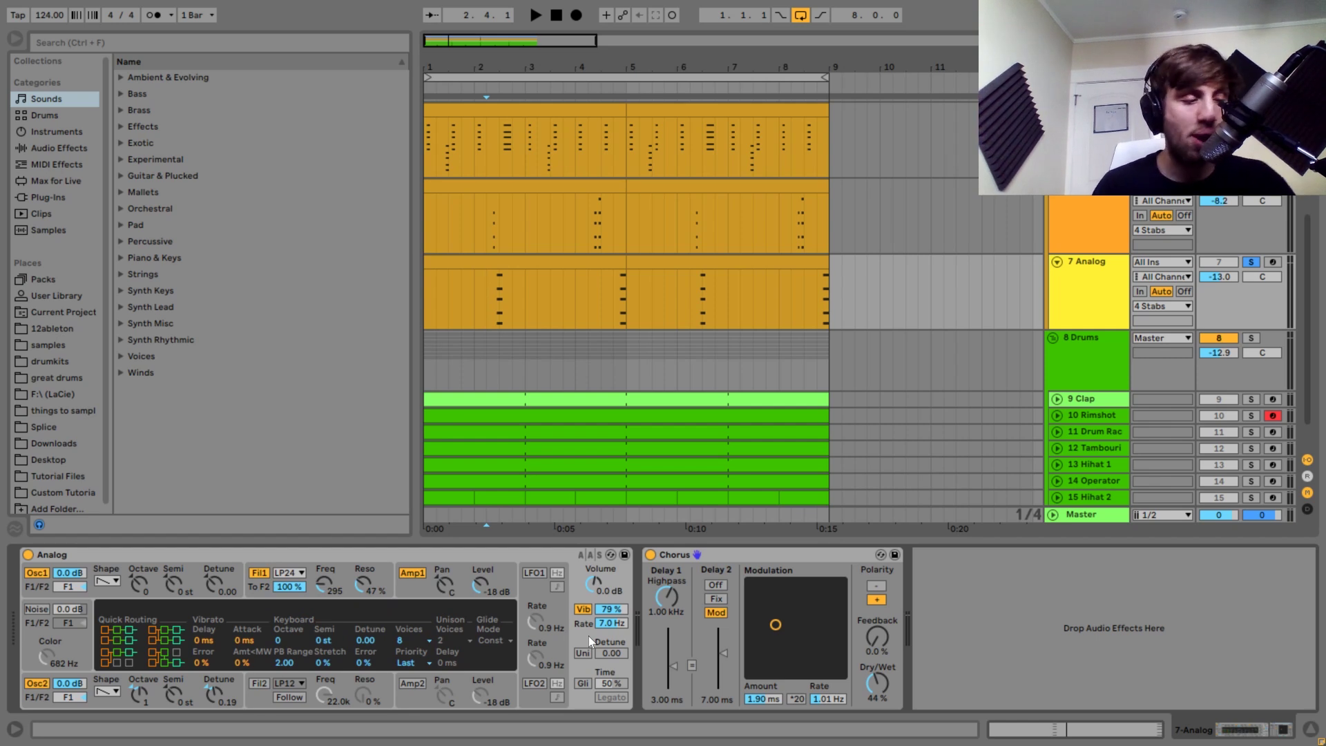
{"action": "key", "text": "space"}
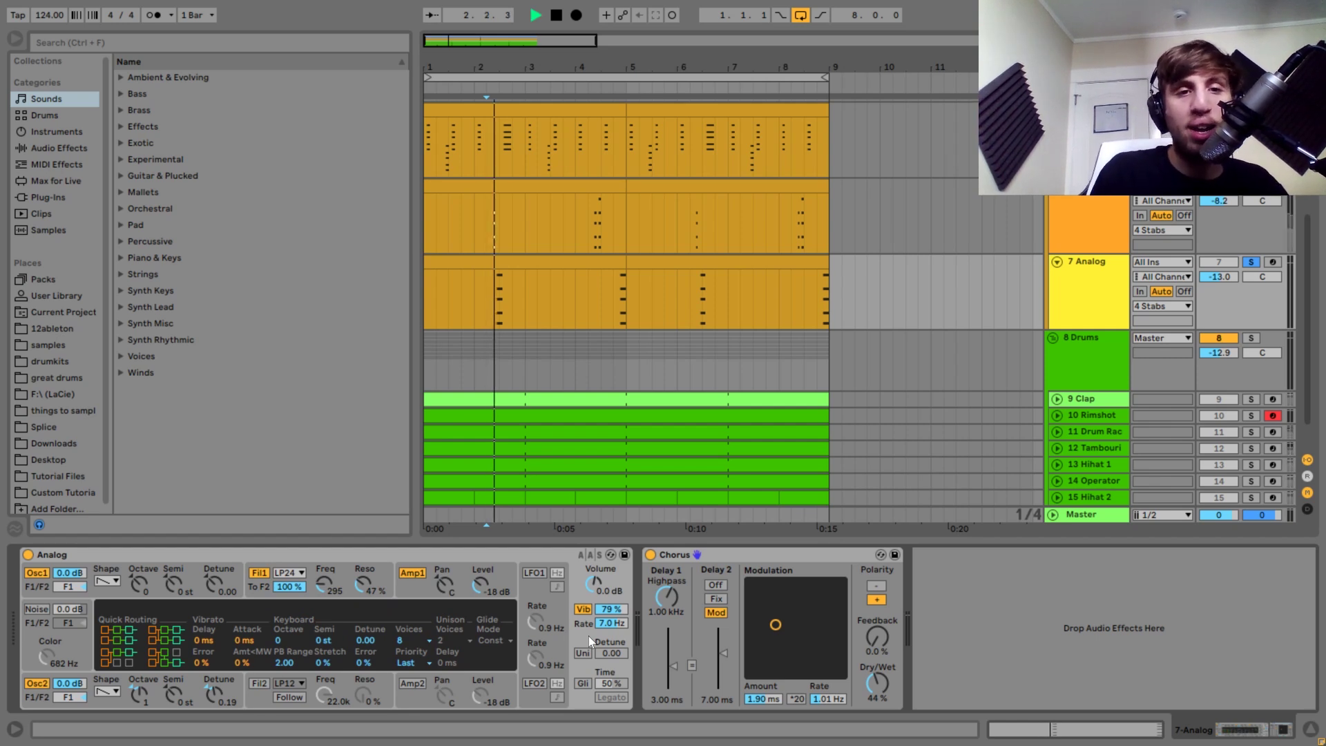
{"action": "key", "text": "space"}
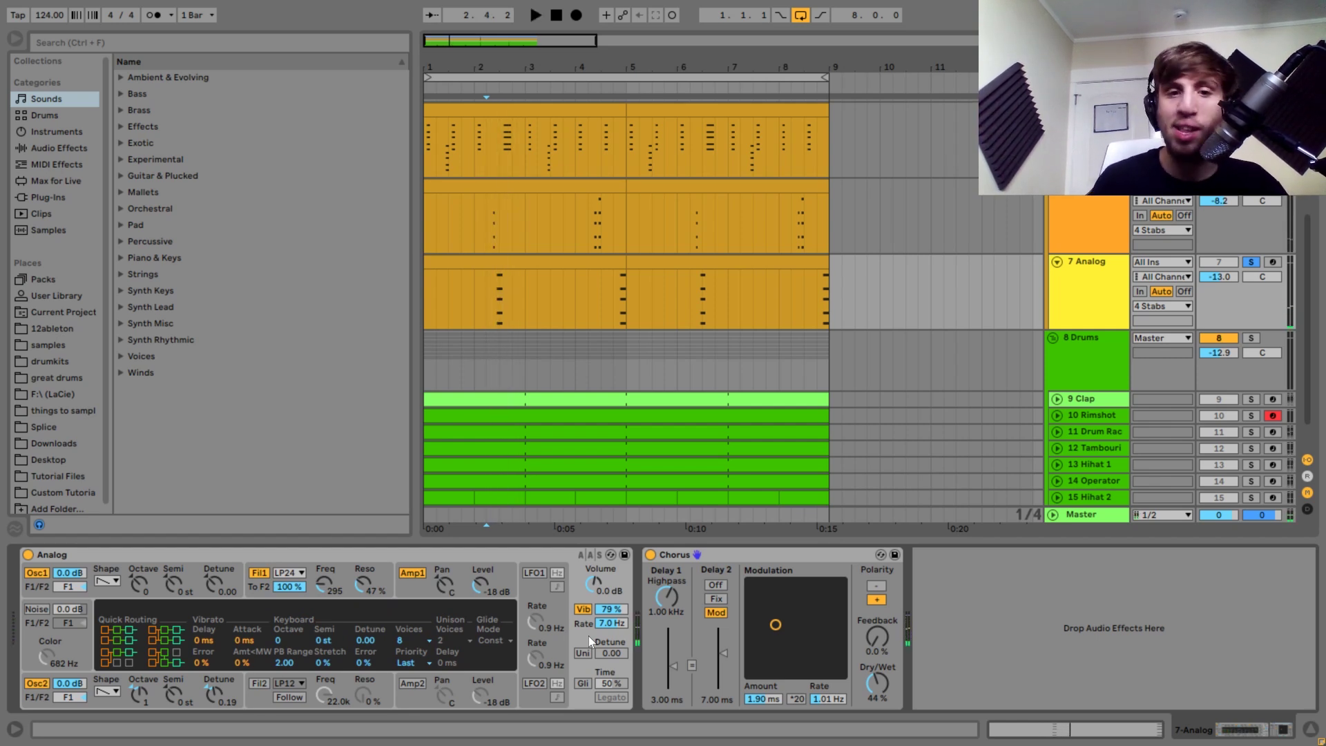
{"action": "key", "text": "space"}
{"action": "key", "text": "space"}
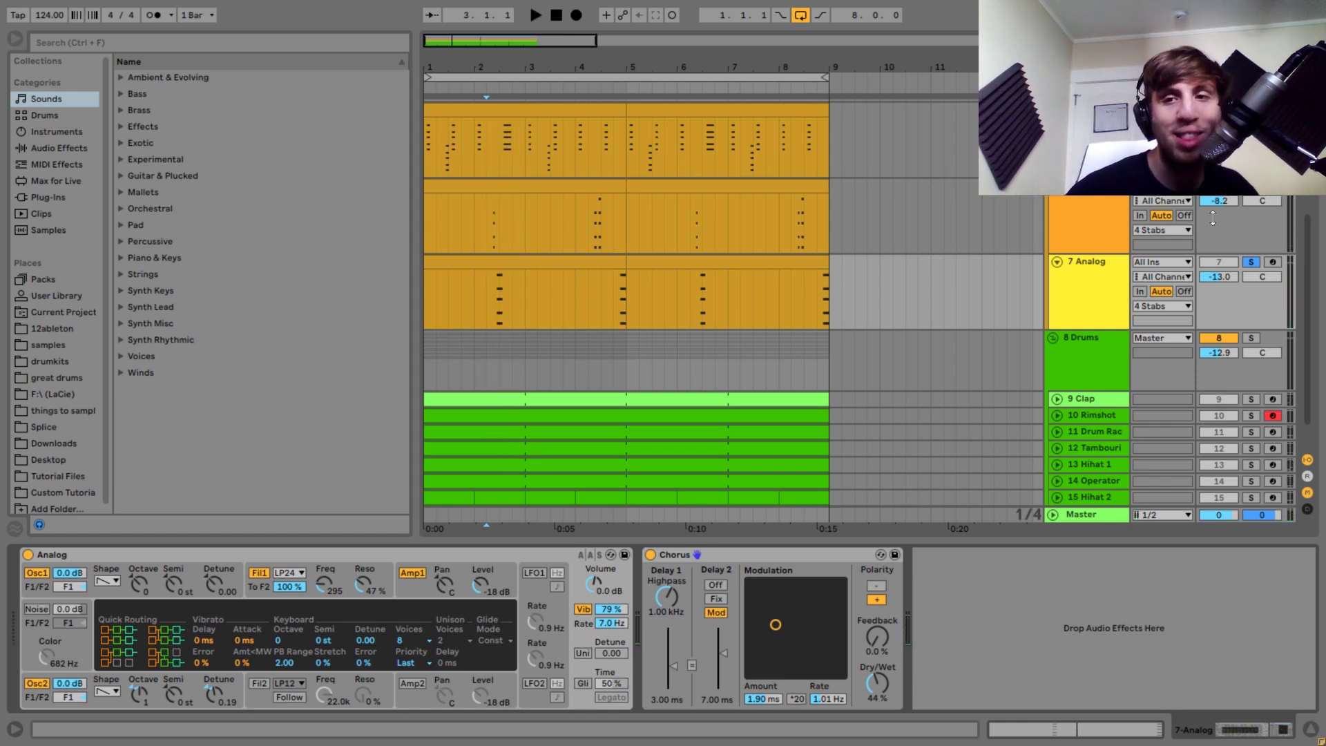
- Unsolo the 7 Analog track and play the full arrangement from 2.1.1
{"action": "left_click", "coordinate": [1251, 262]}
{"action": "left_click", "coordinate": [483, 311]}
{"action": "left_click", "coordinate": [471, 309]}
{"action": "key", "text": "space"}
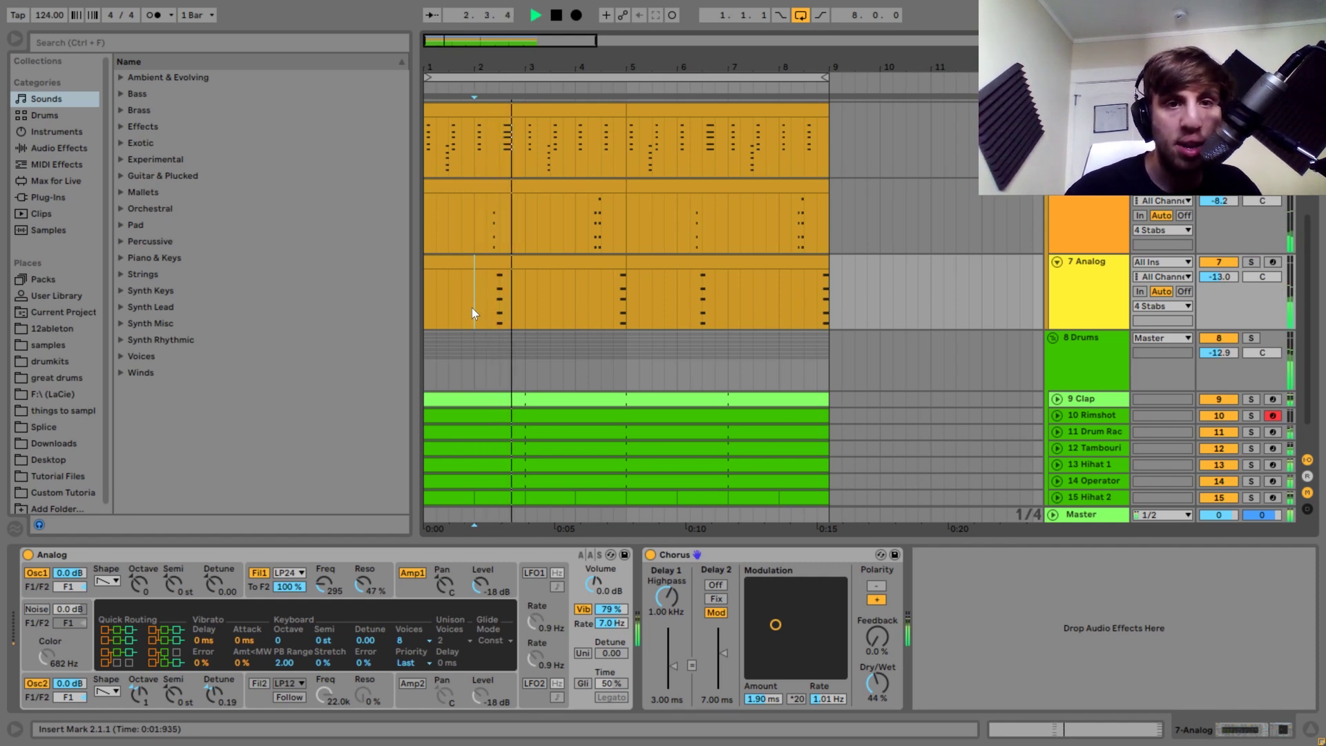
{"action": "key", "text": "space"}
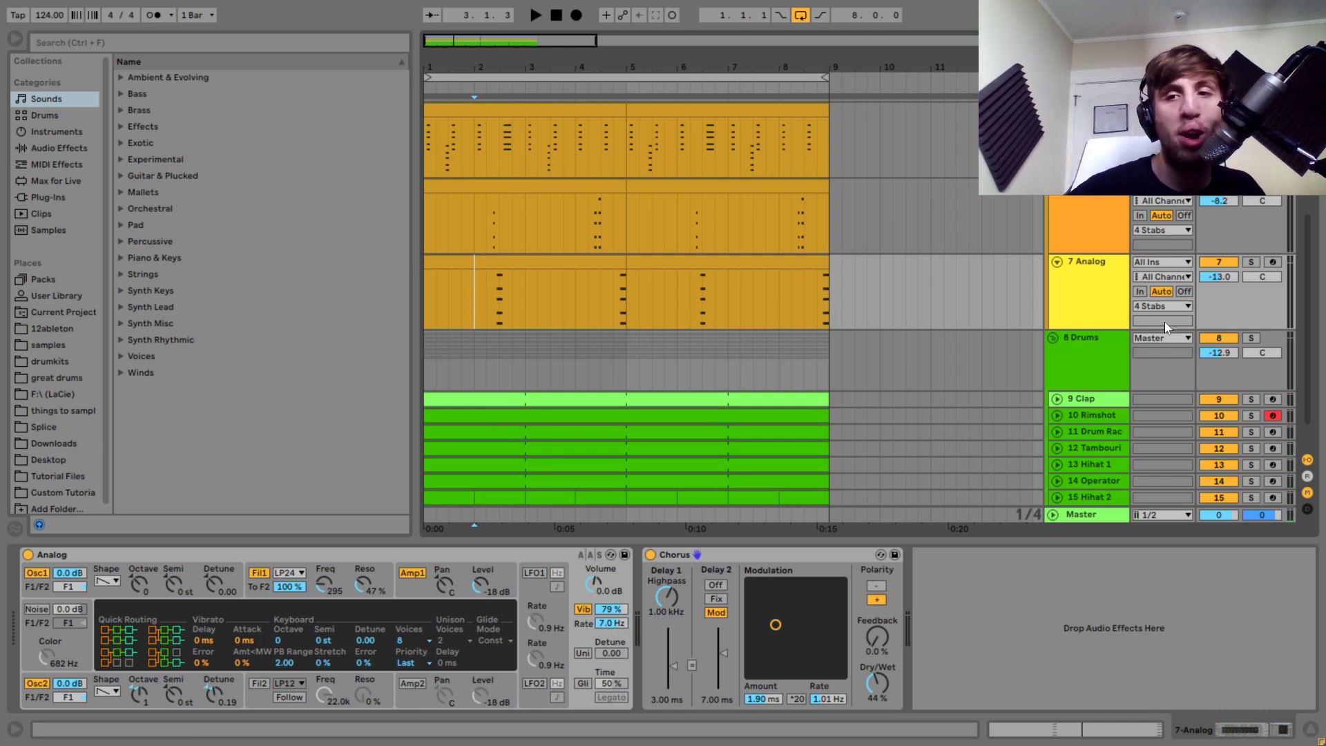
- Solo 7 Analog while examining its Chorus, unsolo it again, and play the full mix twice from 2.1.1
{"action": "left_click", "coordinate": [1251, 262]}
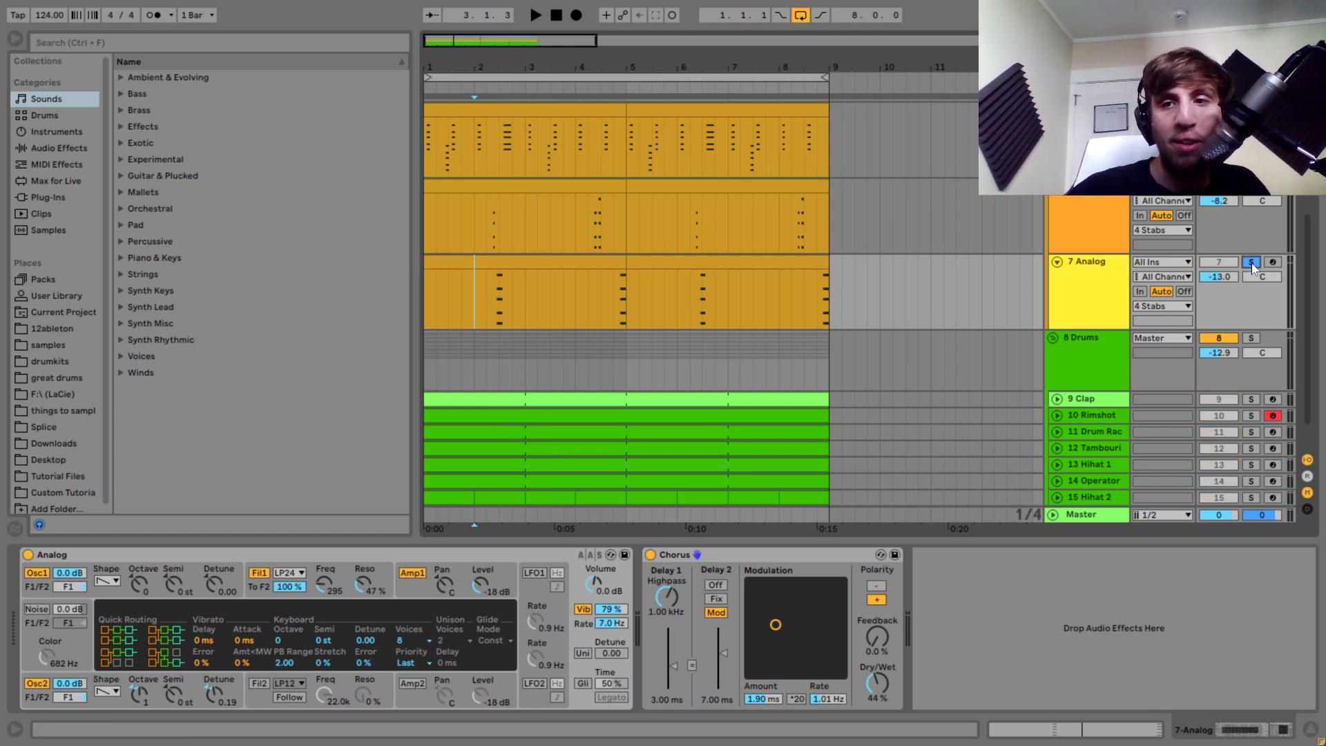
{"action": "left_click", "coordinate": [681, 554]}
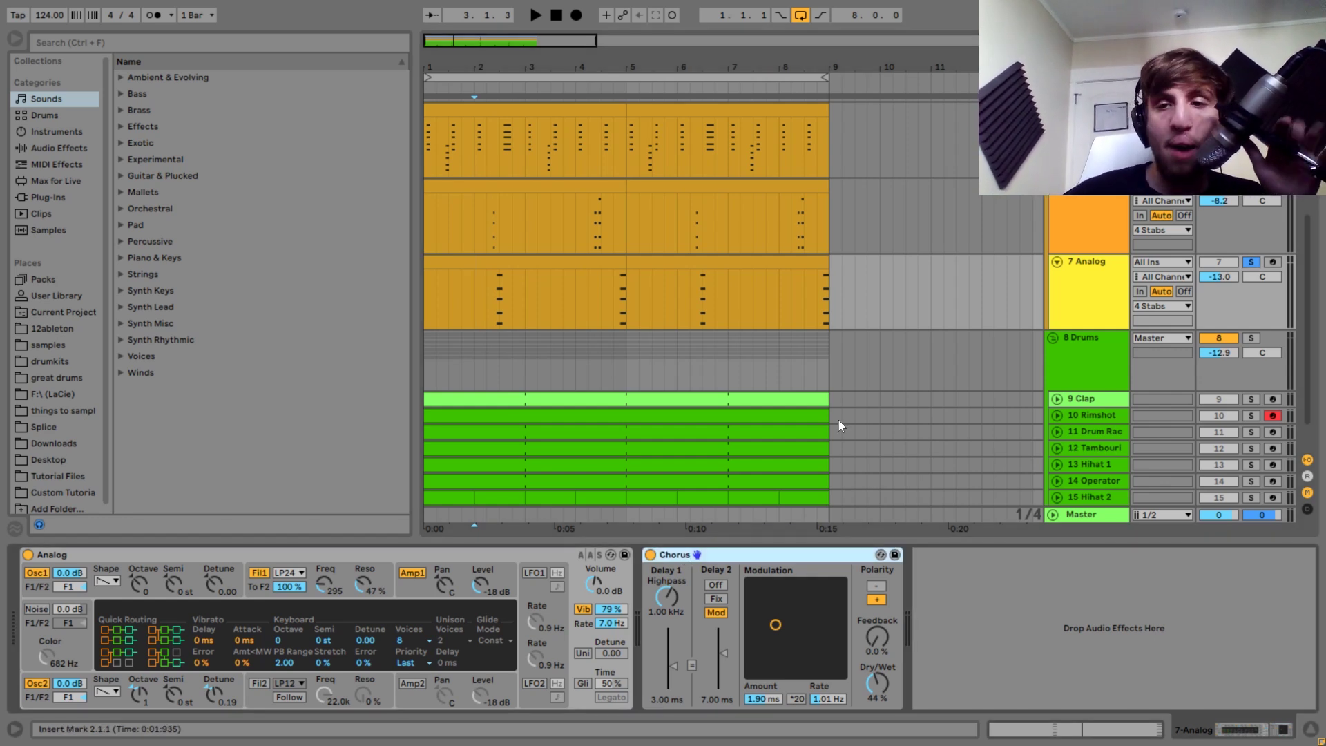
{"action": "left_click", "coordinate": [1258, 261]}
{"action": "key", "text": "space"}
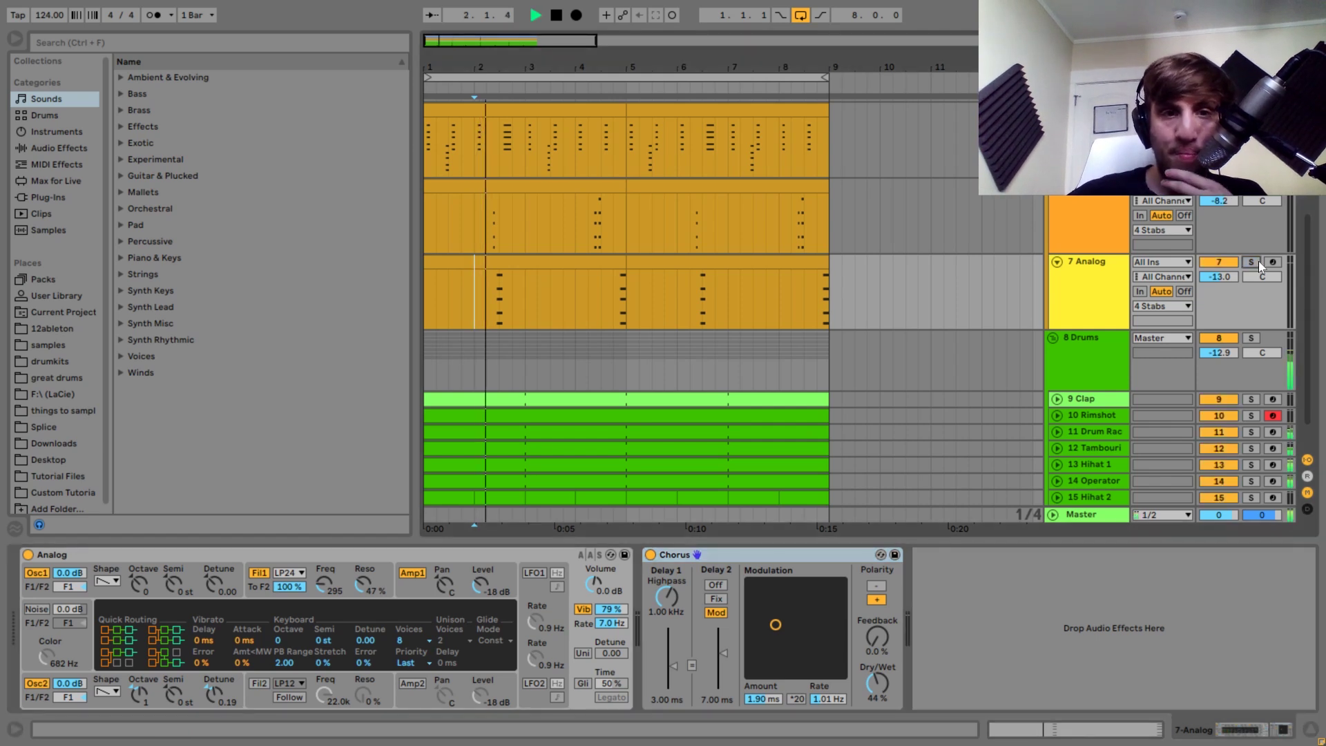
{"action": "key", "text": "space"}
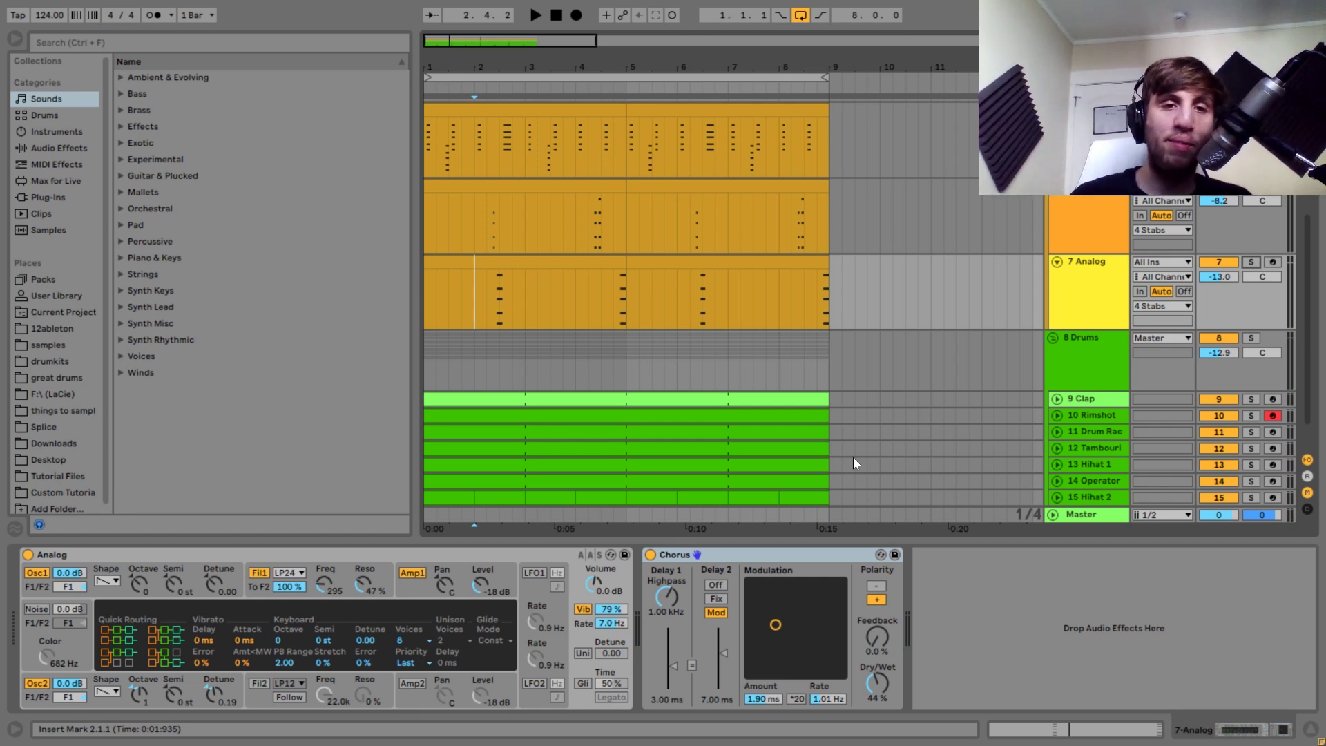
{"action": "key", "text": "space"}
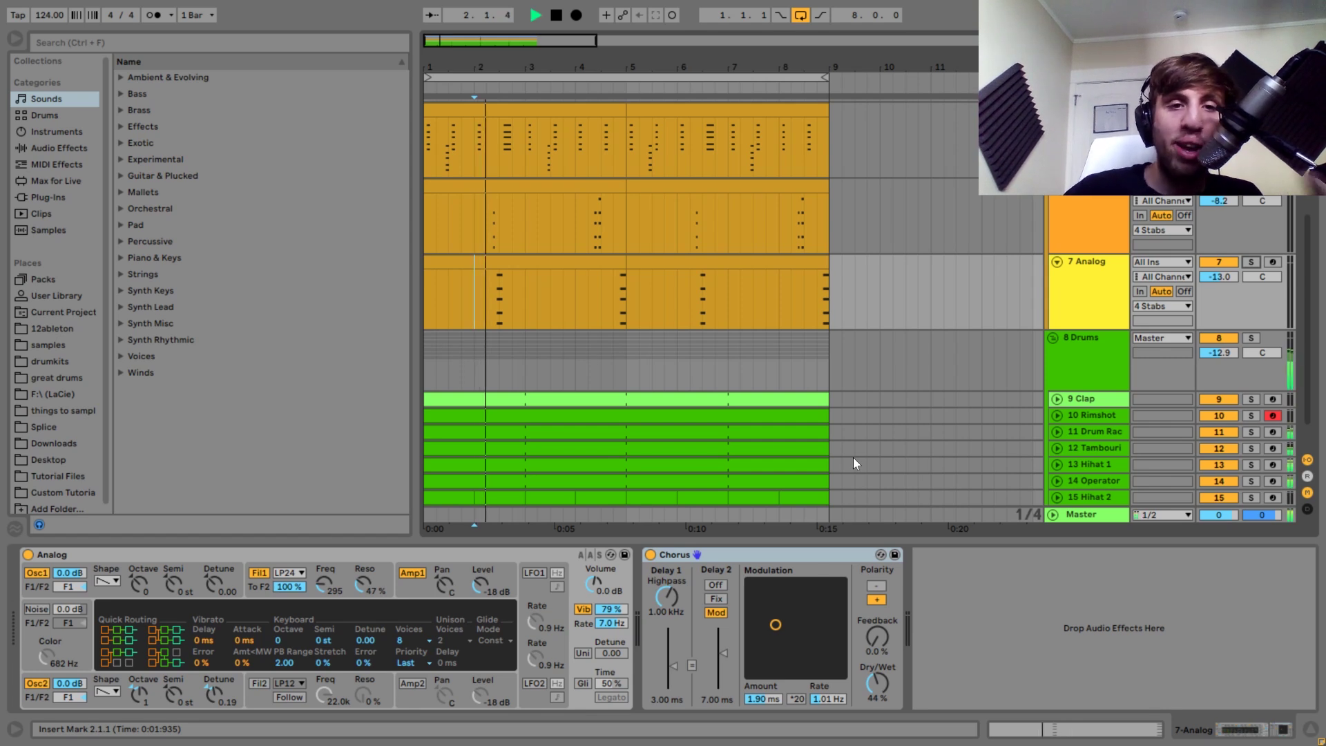
{"action": "scroll", "coordinate": [934, 308], "scroll_direction": "up", "scroll_amount": 2}
{"action": "key", "text": "space"}
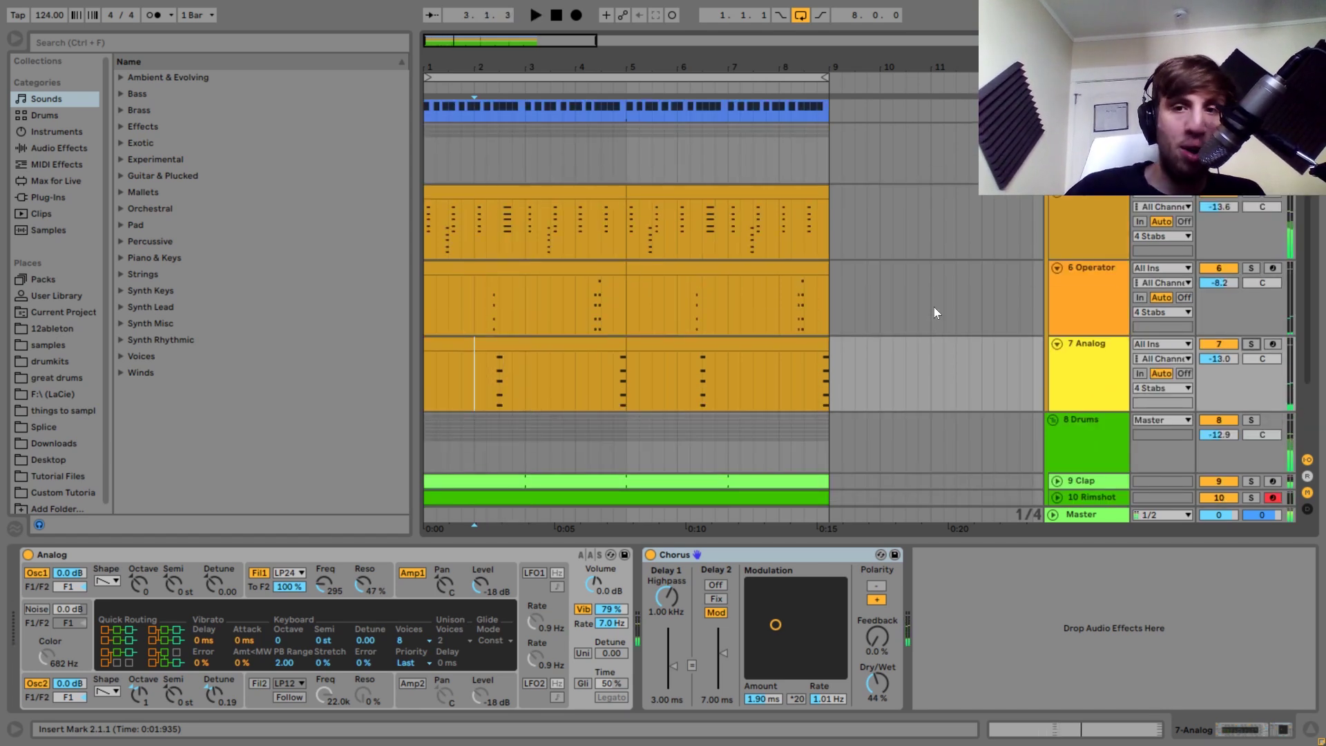
- Show the 4 Stabs group's devices, solo the group, and play it from 1.1.1
{"action": "left_click", "coordinate": [1088, 138]}
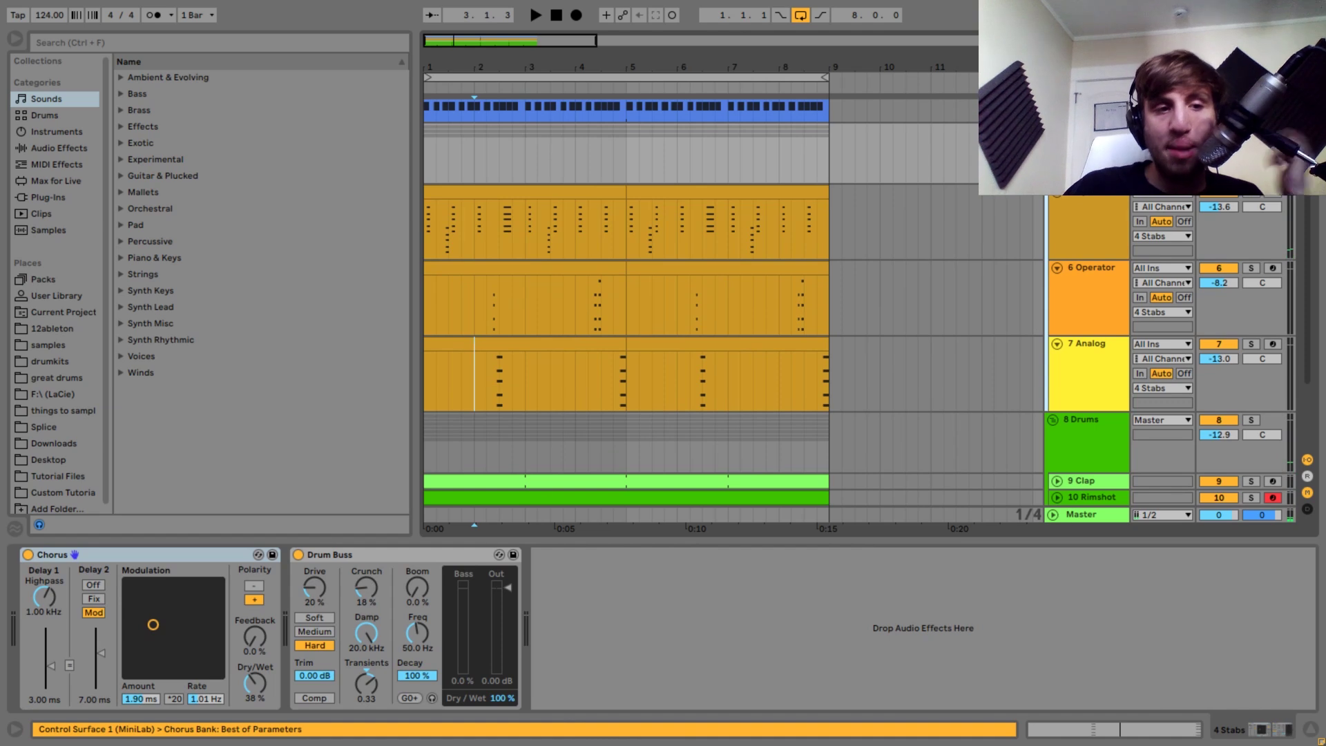
{"action": "left_click", "coordinate": [1251, 131]}
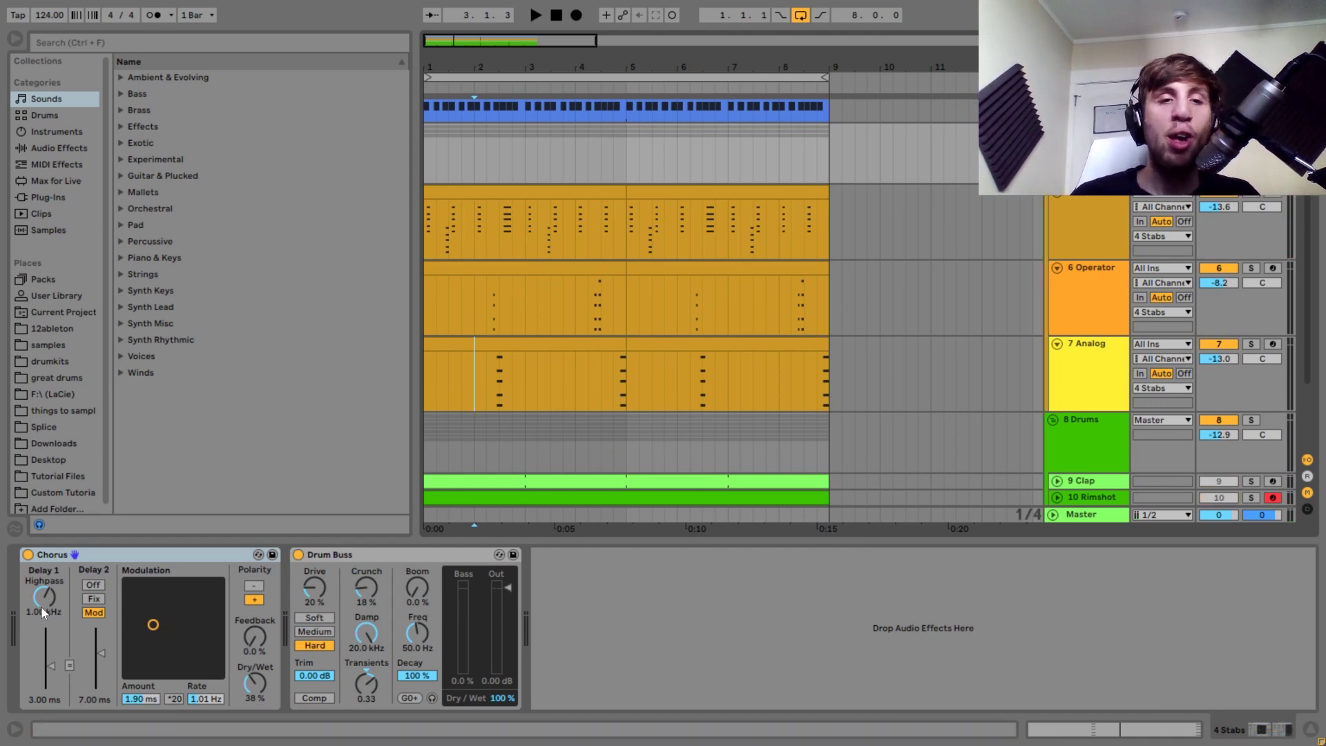
{"action": "left_click", "coordinate": [428, 173]}
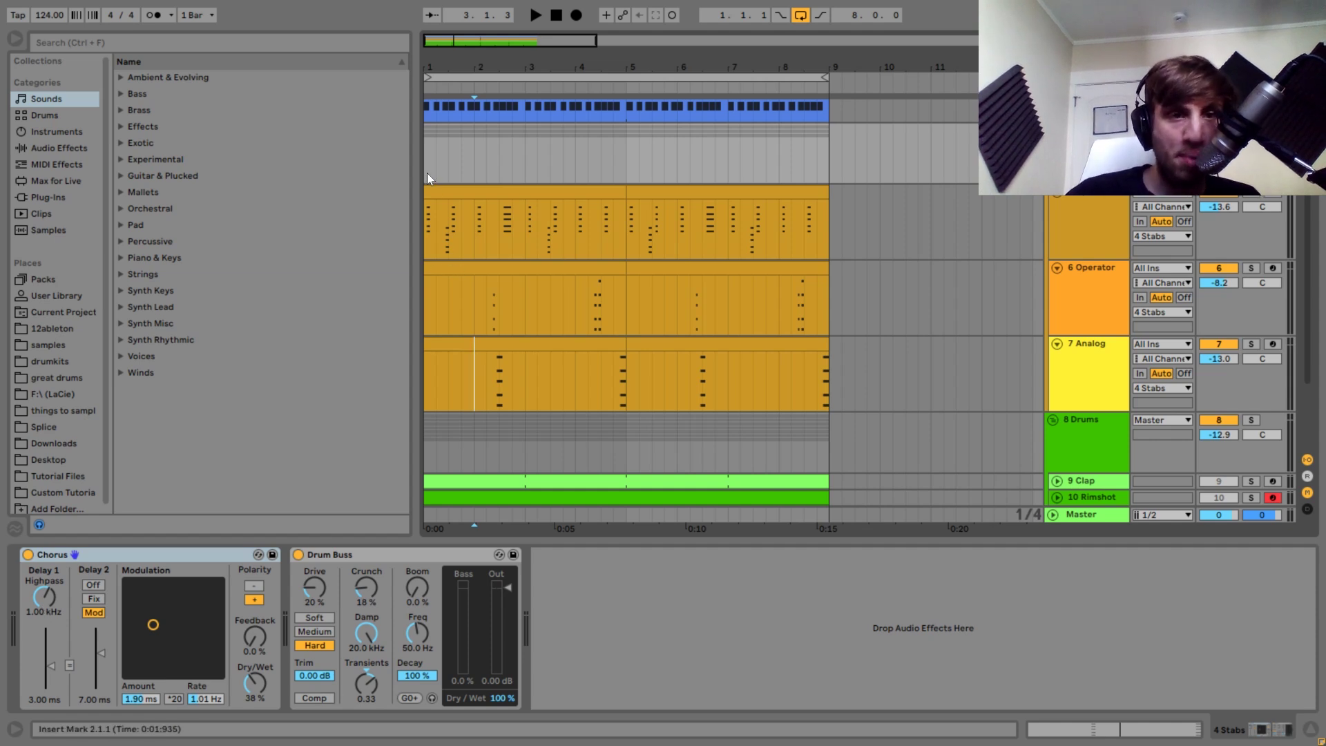
{"action": "key", "text": "space"}
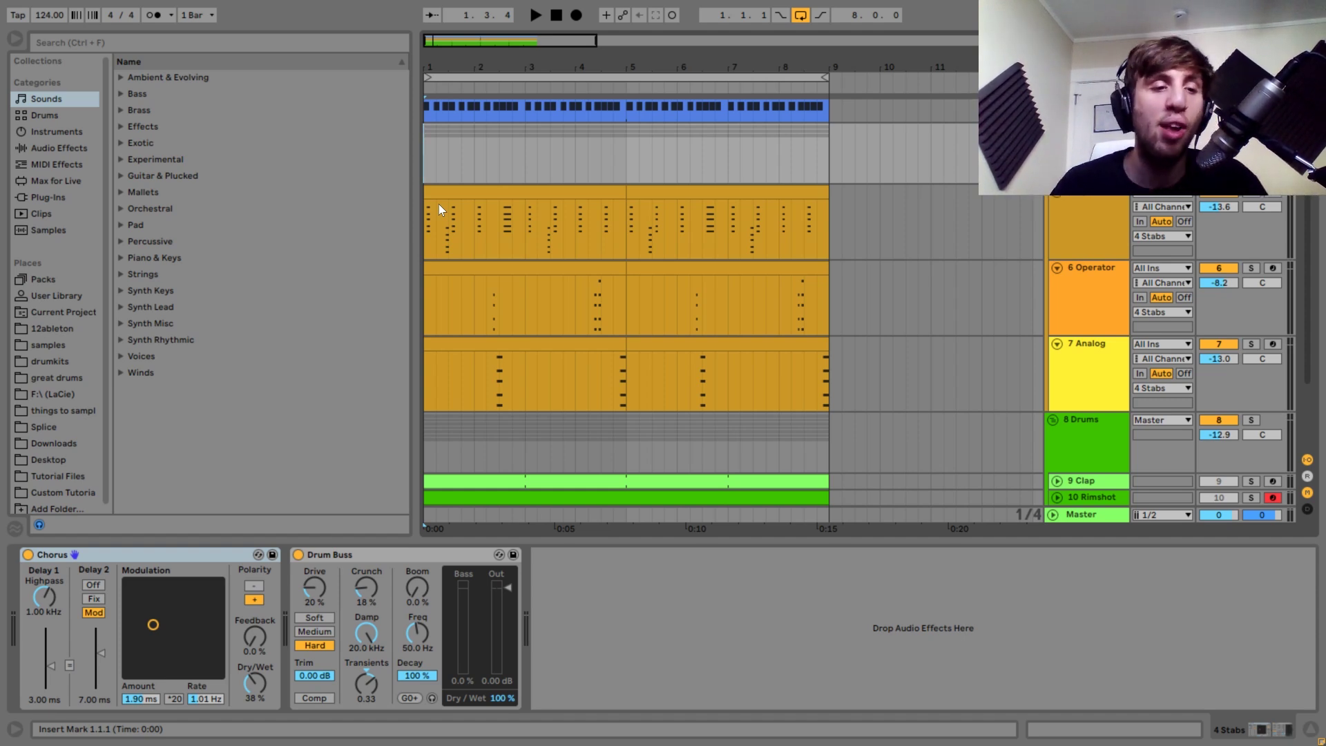
- Look through the individual stab tracks' device chains, return to the 4 Stabs group, and select its Drum Buss
{"action": "left_click", "coordinate": [1072, 247]}
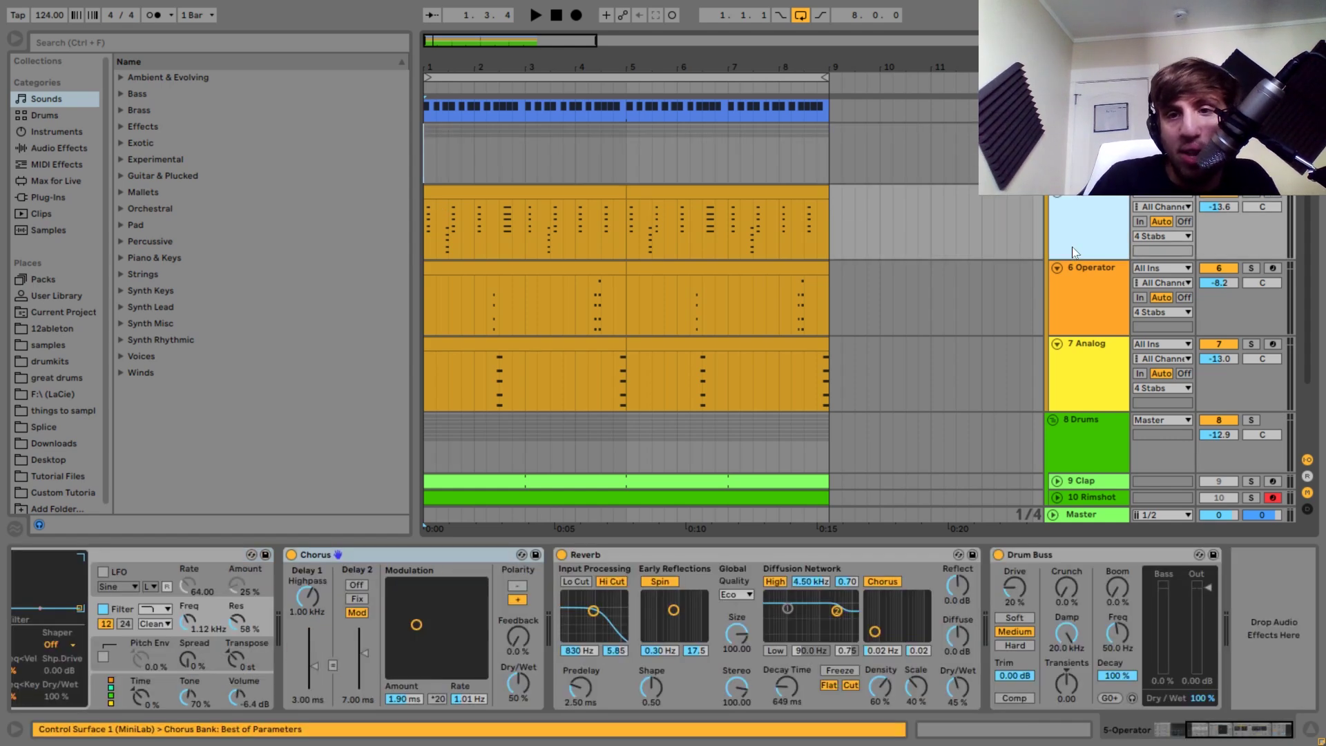
{"action": "key", "text": "Down"}
{"action": "key", "text": "Down"}
{"action": "key", "text": "Up"}
{"action": "key", "text": "Up"}
{"action": "key", "text": "Up"}
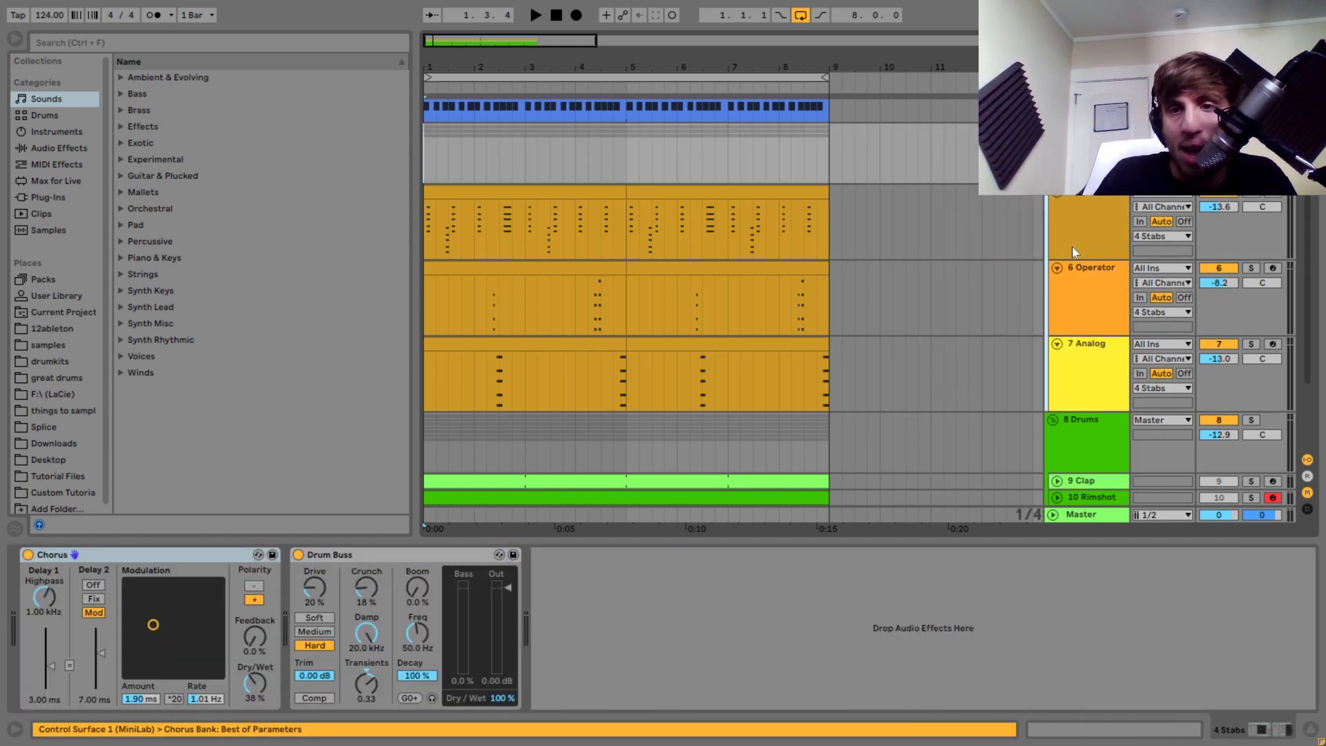
{"action": "left_click", "coordinate": [371, 554]}
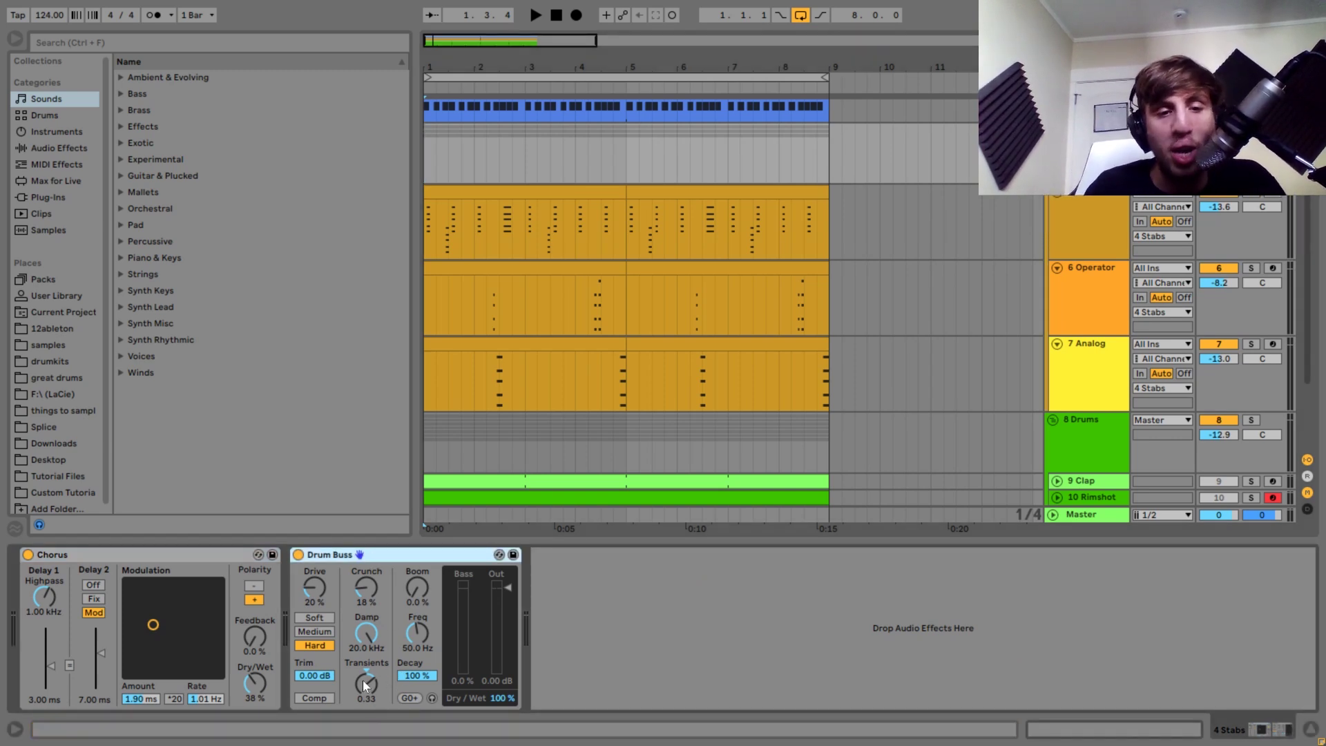
- Play the soloed 4 Stabs group repeatedly from 1.1.1 to hear its Drum Buss processing
{"action": "key", "text": "space"}
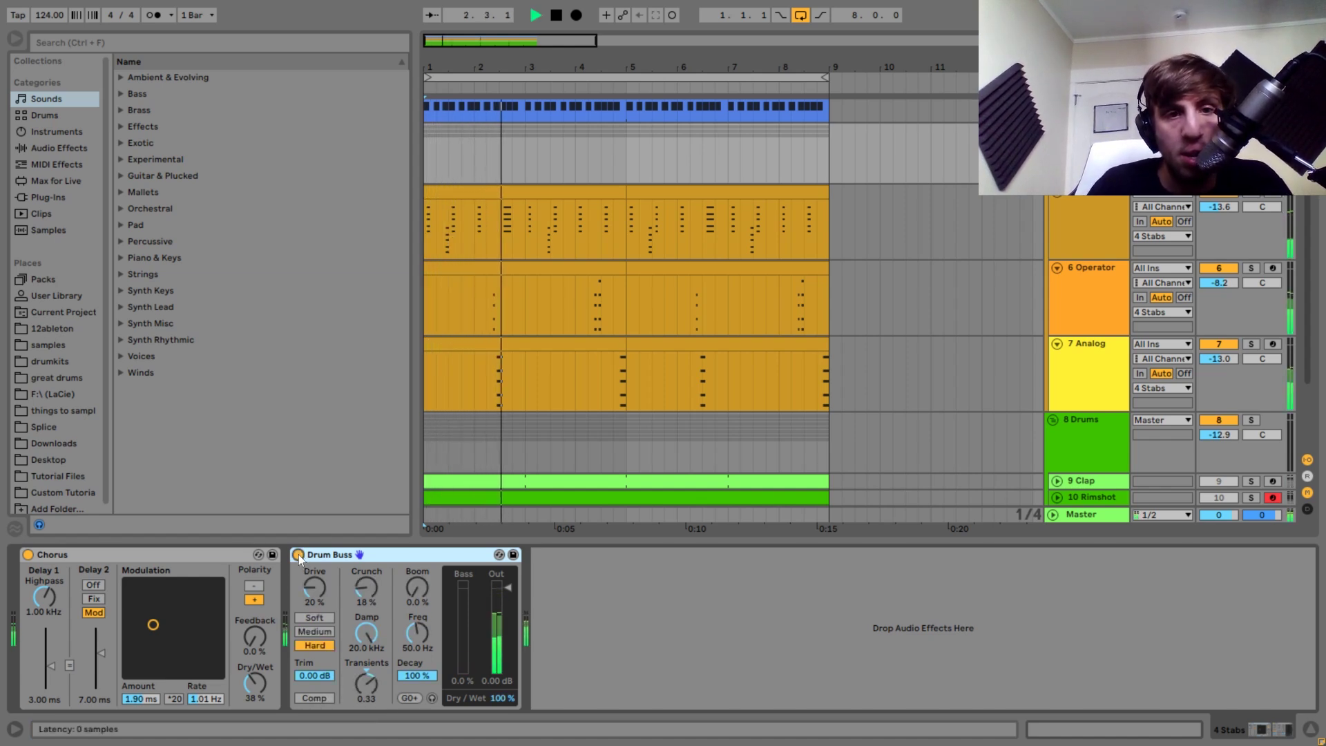
{"action": "key", "text": "space"}
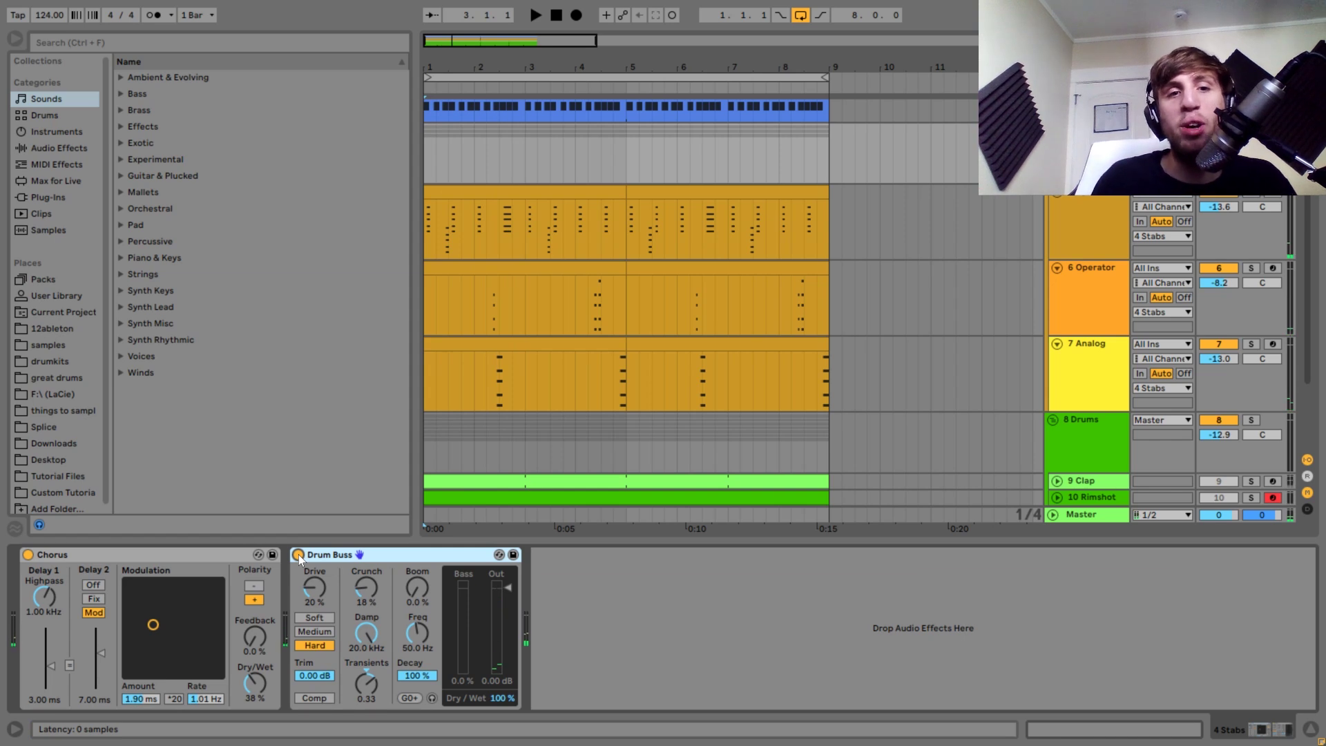
{"action": "key", "text": "space"}
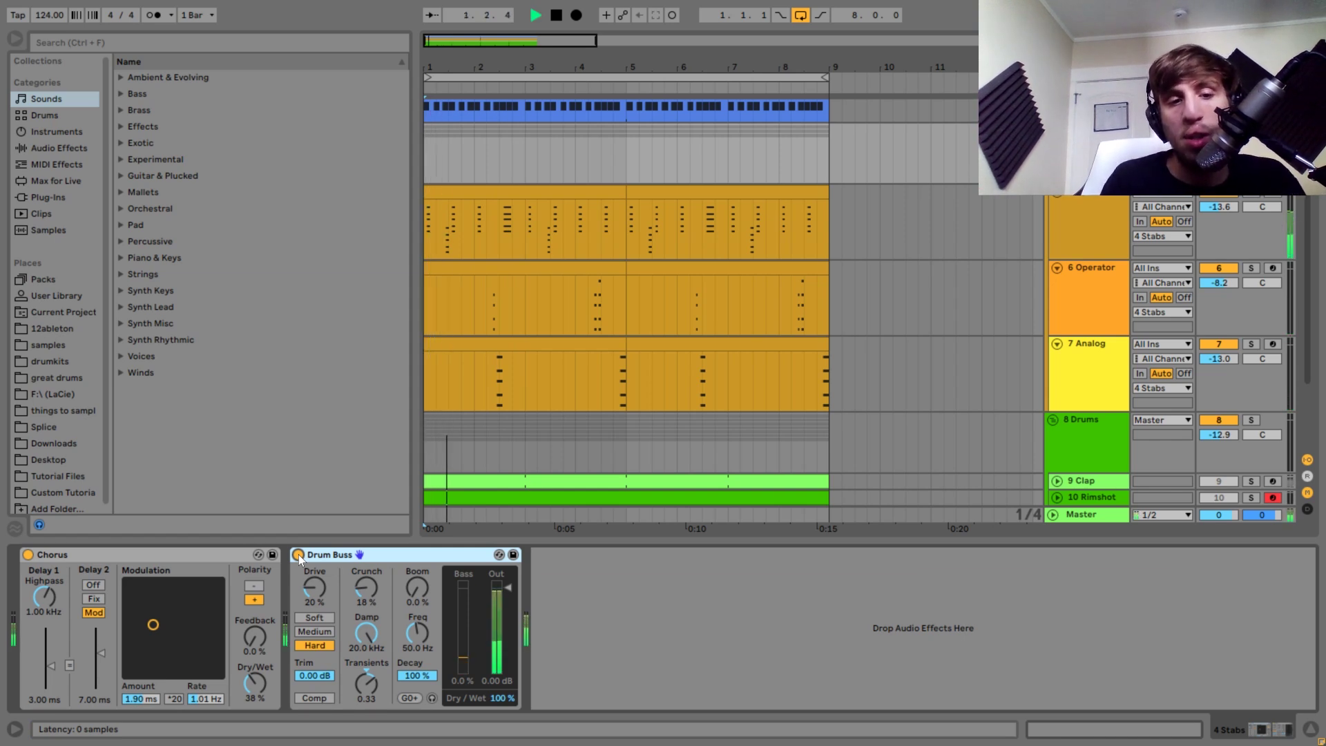
{"action": "key", "text": "space"}
{"action": "key", "text": "space"}
{"action": "key", "text": "space"}
- Solo and unfold the 9 Clap track, show its devices, and play it from 1.1.1
{"action": "scroll", "coordinate": [1096, 448], "scroll_direction": "down", "scroll_amount": 3}
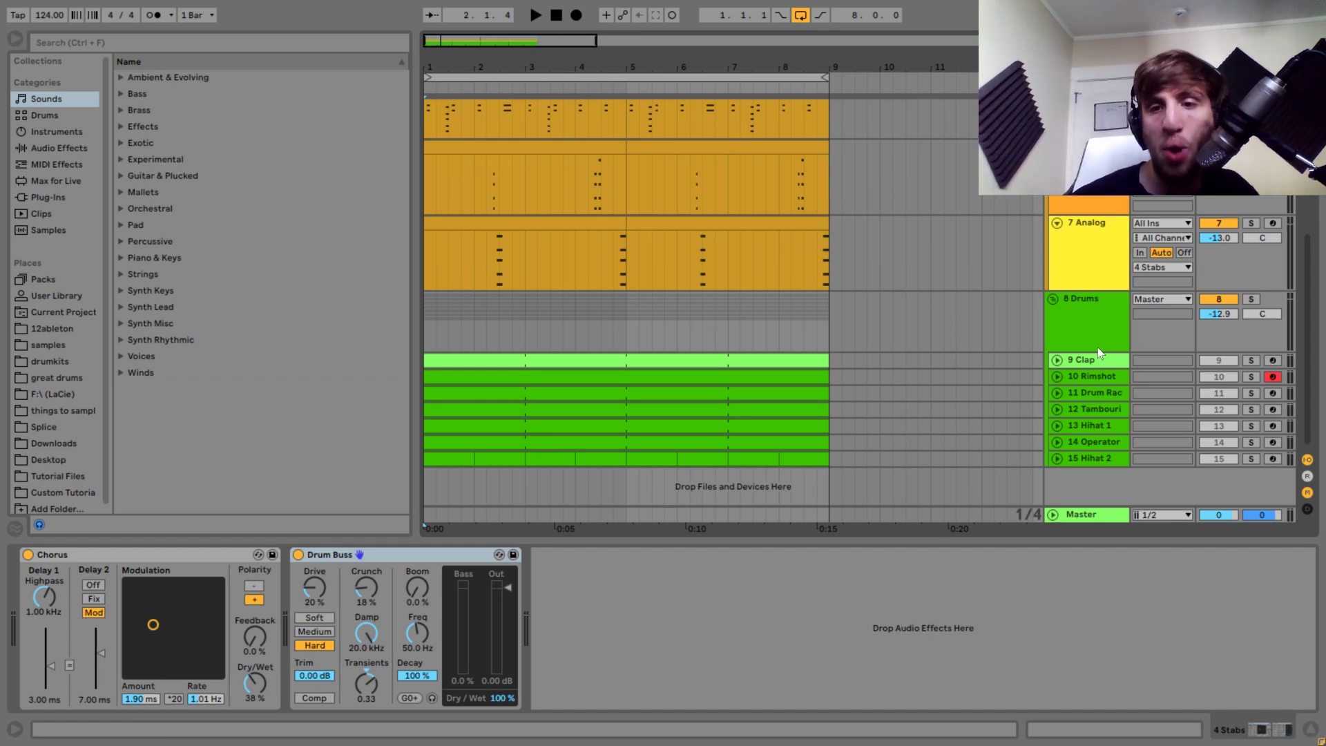
{"action": "left_click", "coordinate": [1250, 359]}
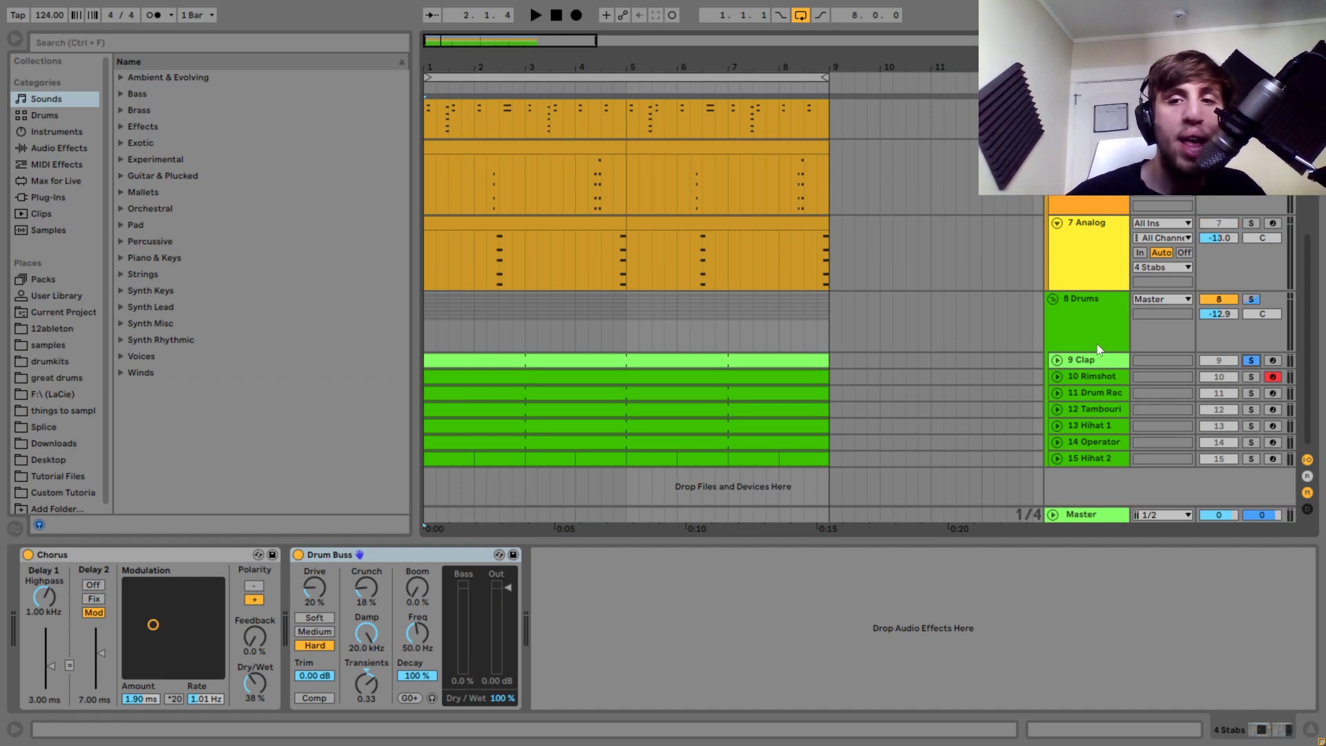
{"action": "left_click", "coordinate": [1057, 360]}
{"action": "left_click", "coordinate": [1083, 360]}
{"action": "key", "text": "space"}
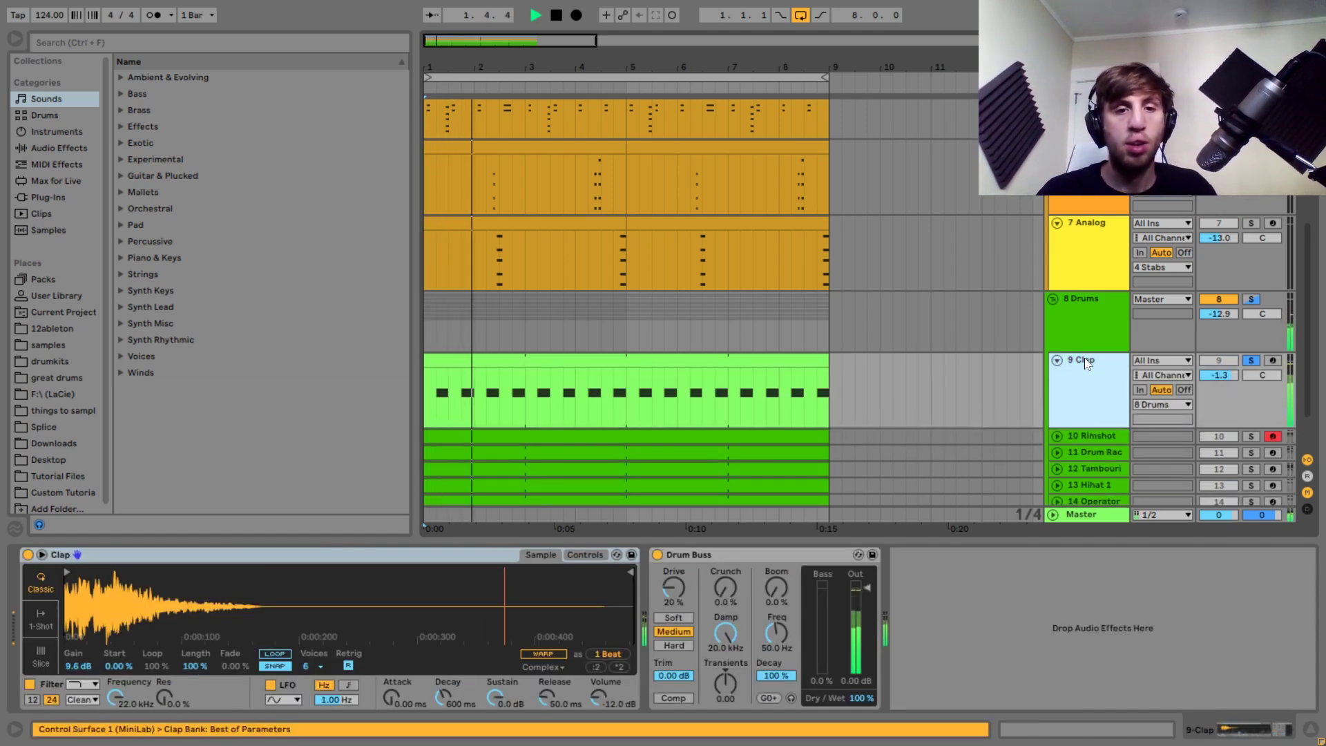
{"action": "key", "text": "space"}
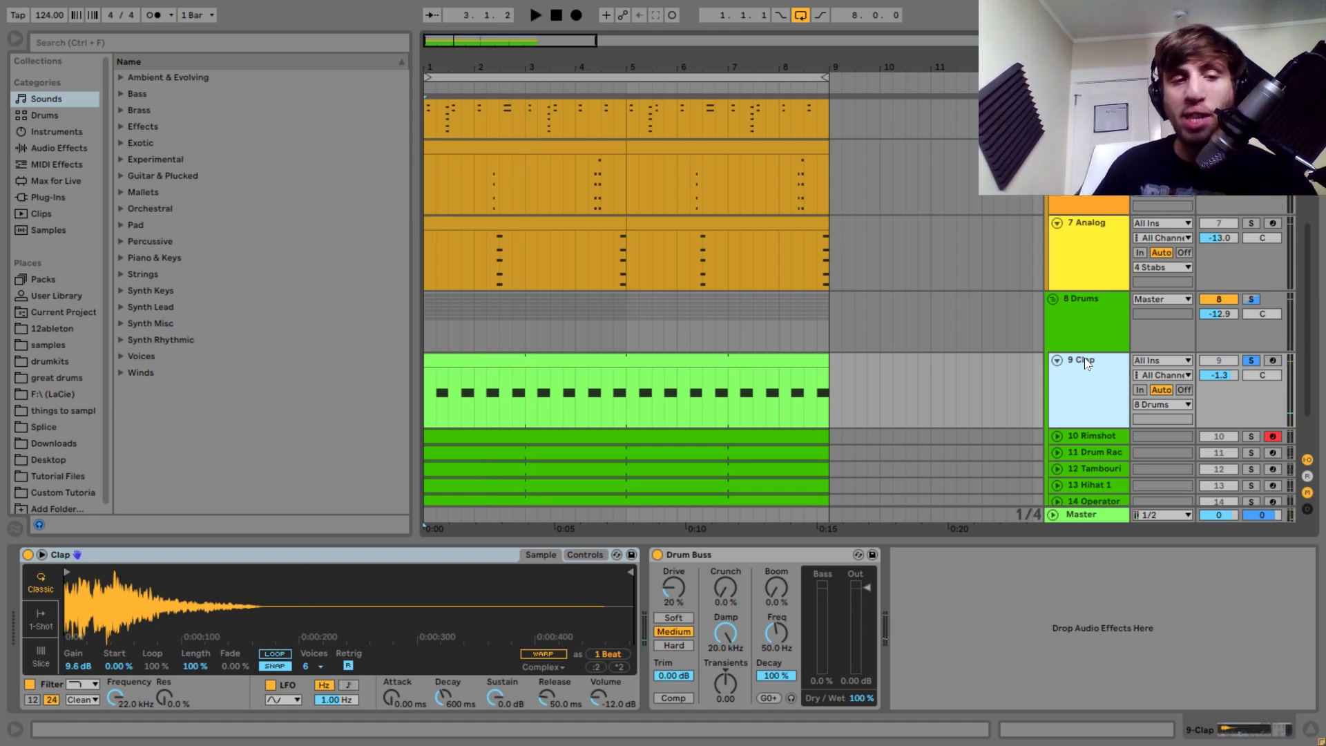
- Replay the clap from 1.1.1, briefly selecting the 8 Drums group before returning to the 9 Clap track
{"action": "key", "text": "space"}
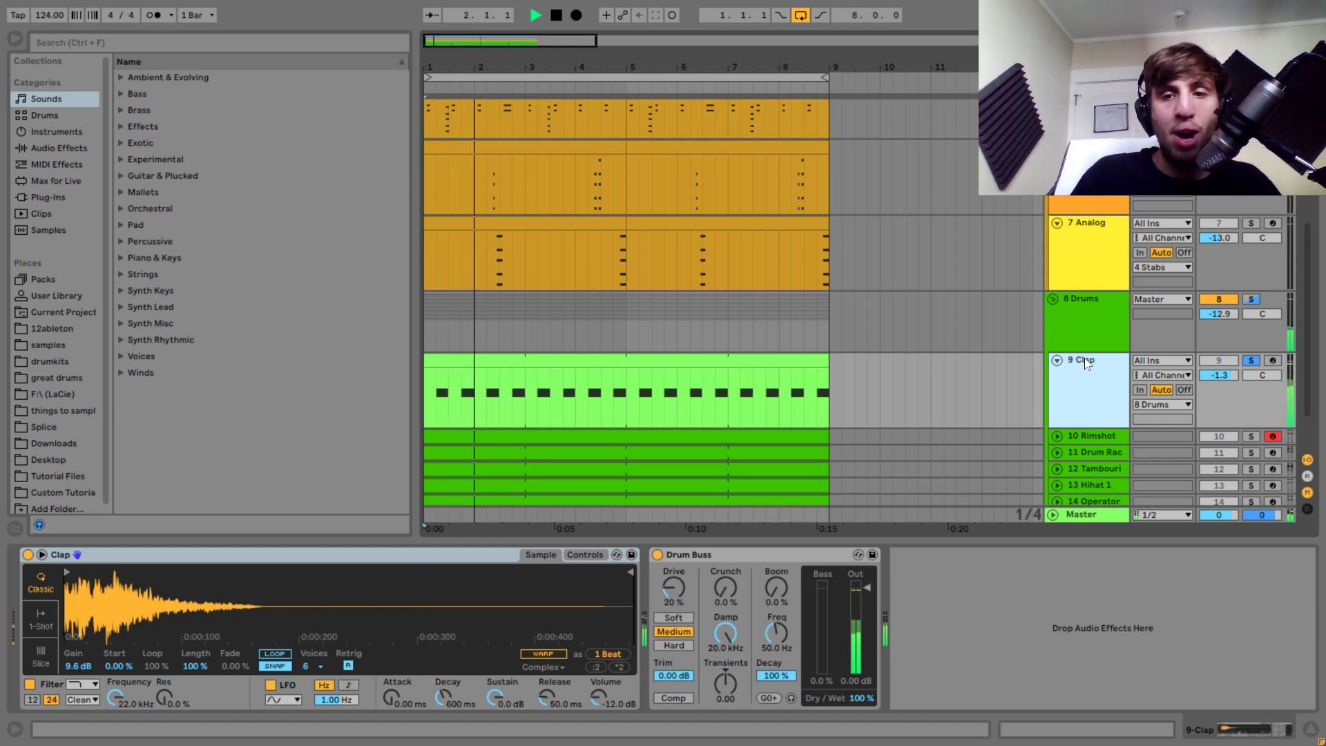
{"action": "left_click", "coordinate": [1080, 313]}
{"action": "left_click", "coordinate": [1088, 363]}
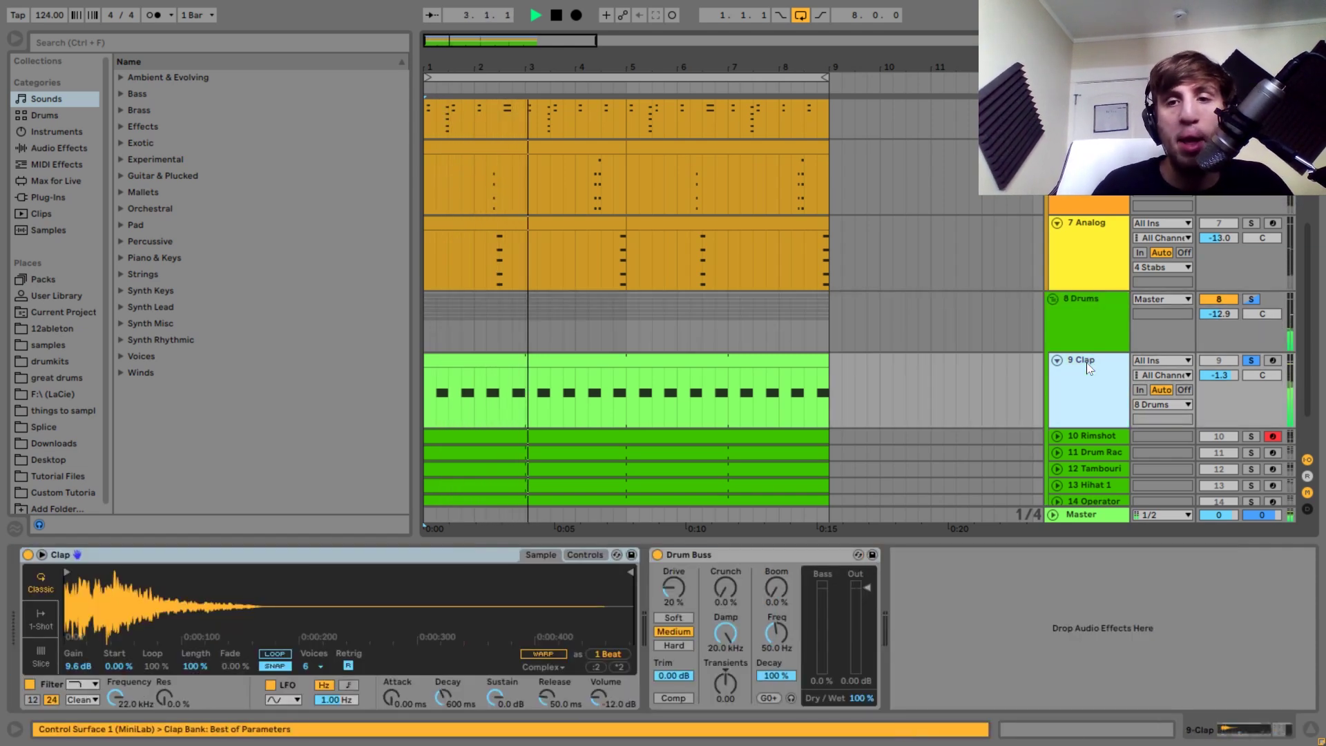
{"action": "key", "text": "space"}
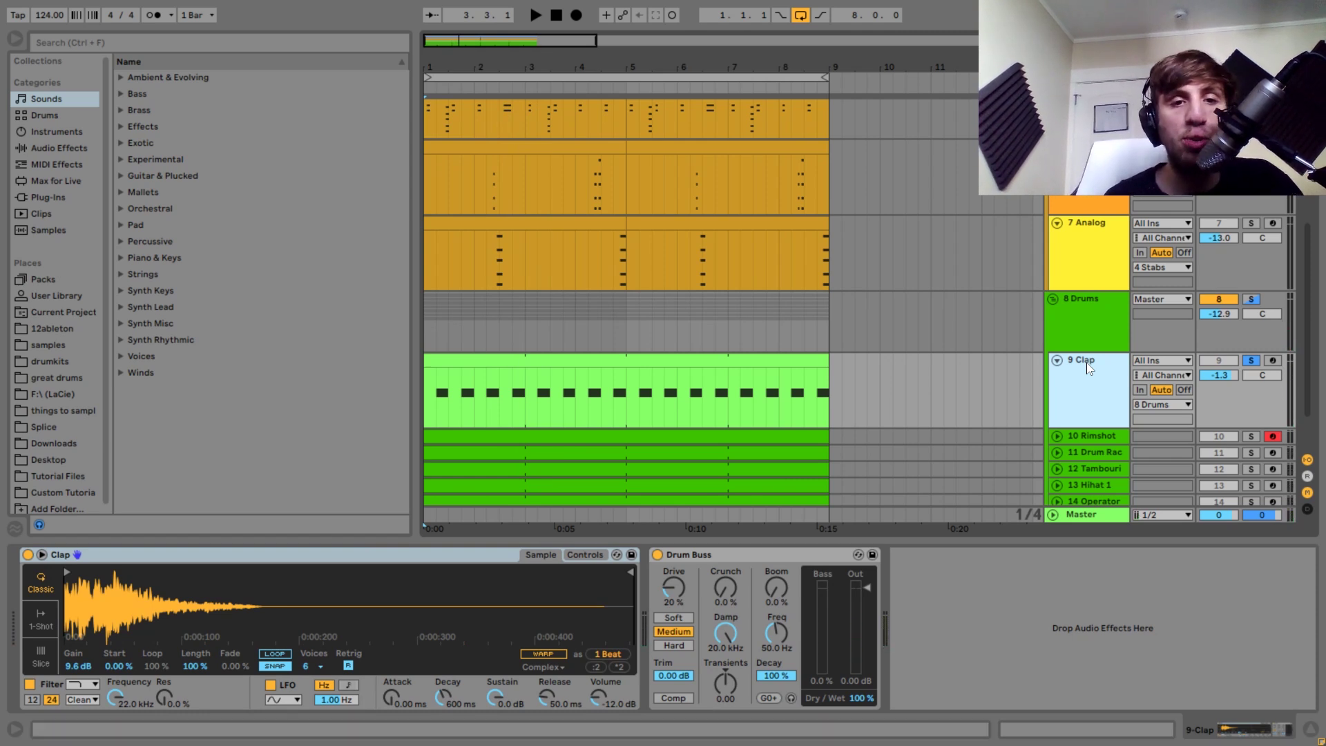
- Play the soloed clap from 1.1.1, switching its Drum Buss off and back on to compare the sound
{"action": "key", "text": "space"}
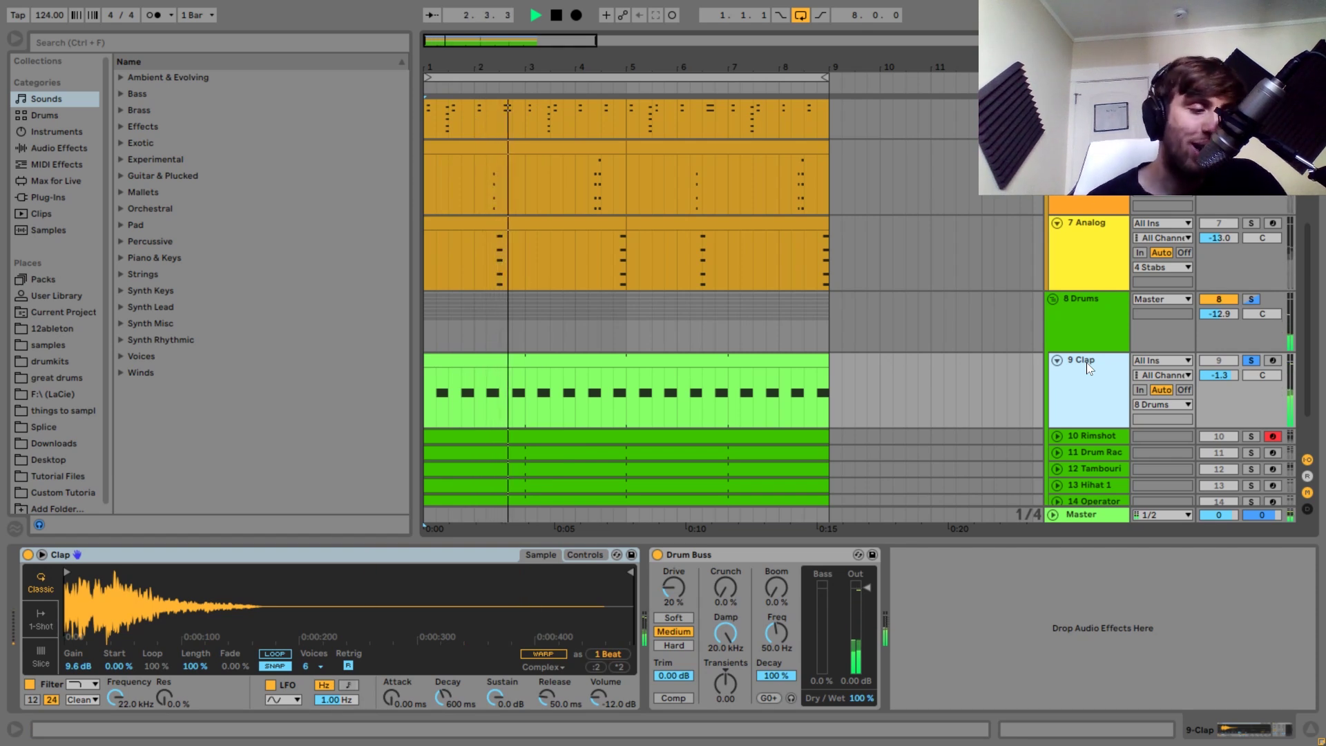
{"action": "key", "text": "space"}
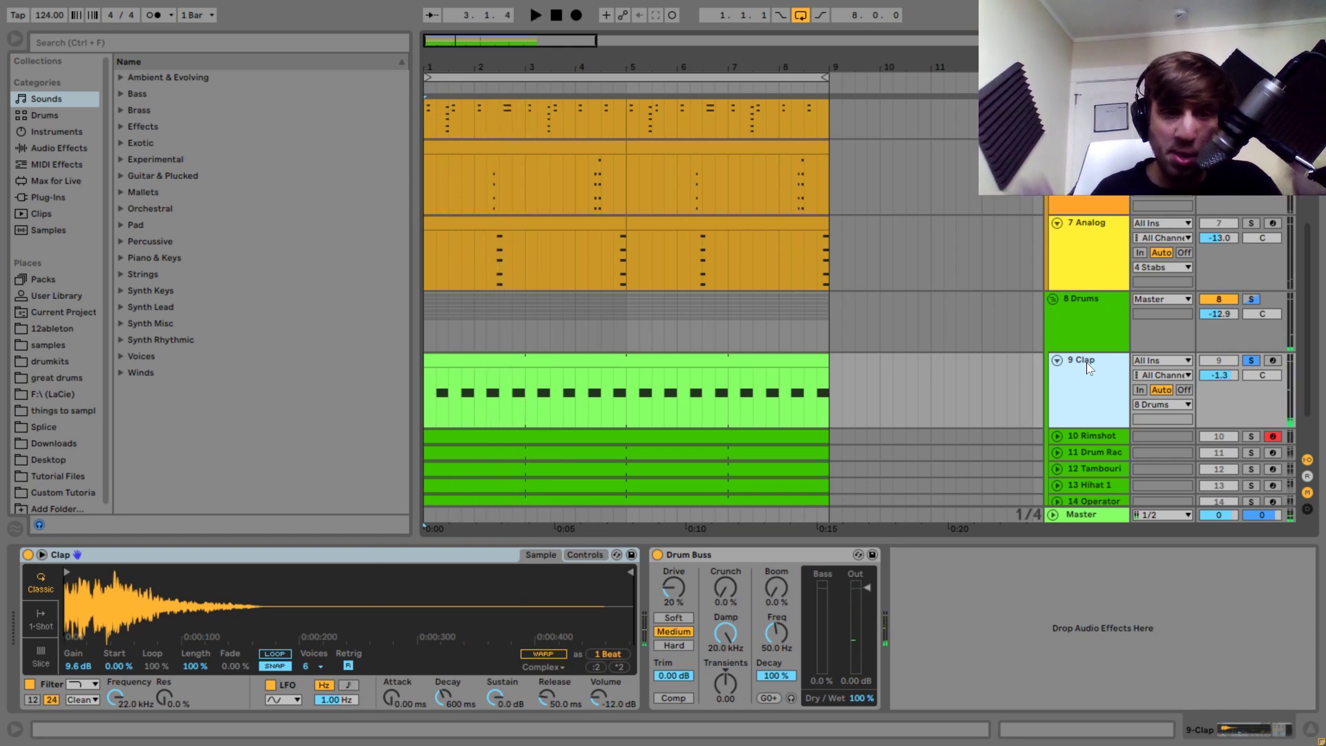
{"action": "key", "text": "space"}
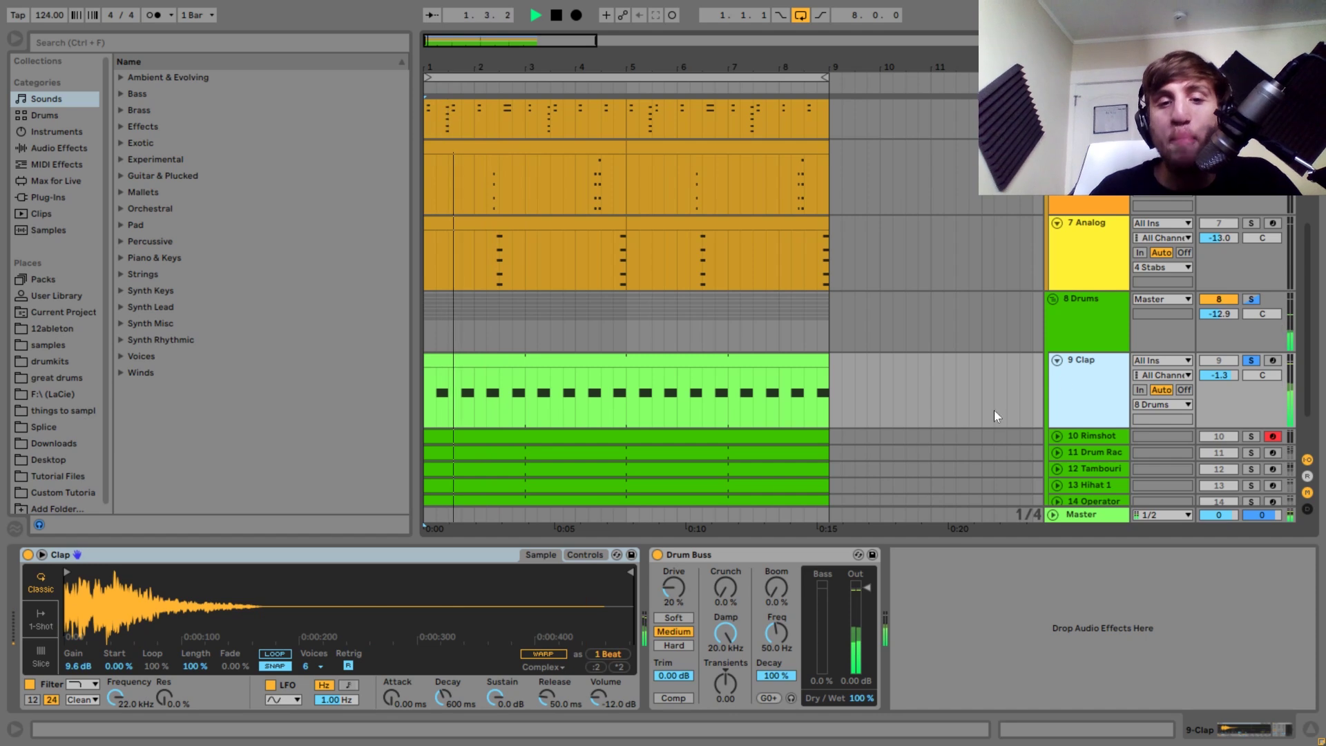
{"action": "left_click", "coordinate": [659, 556]}
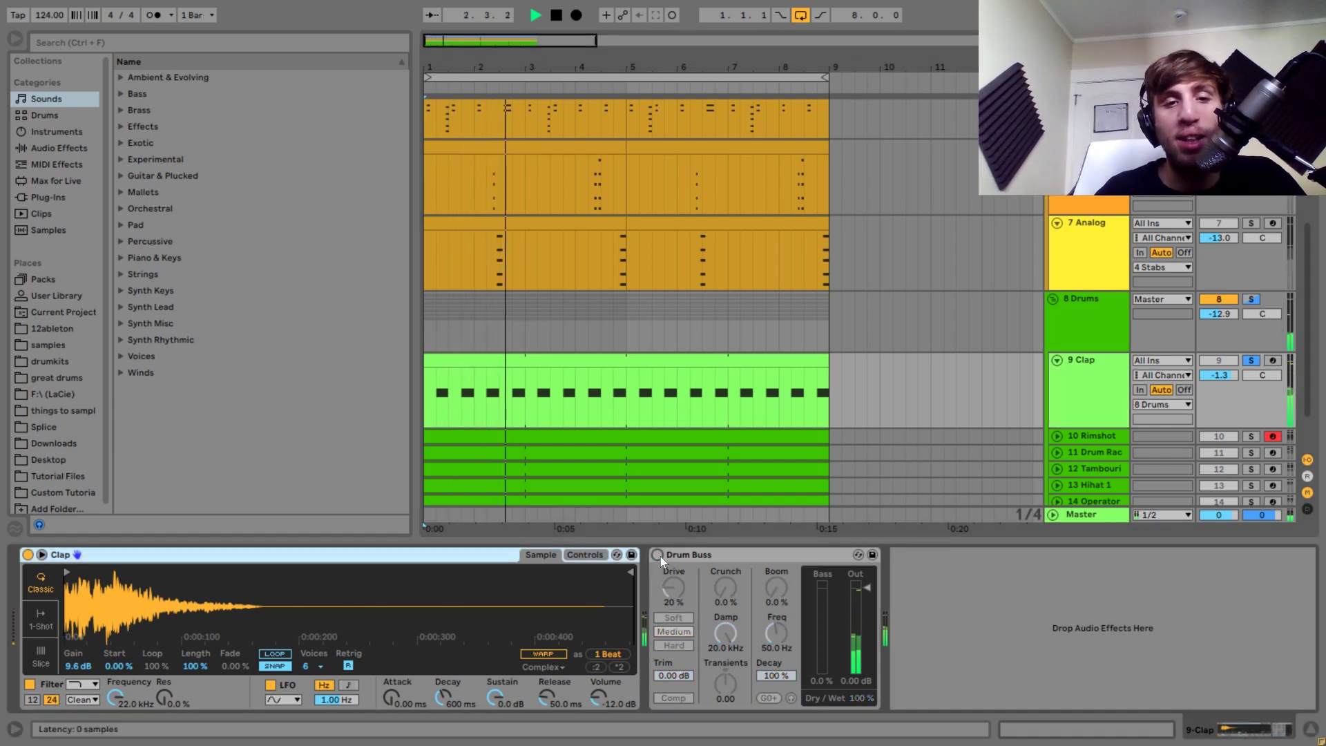
{"action": "left_click", "coordinate": [658, 555]}
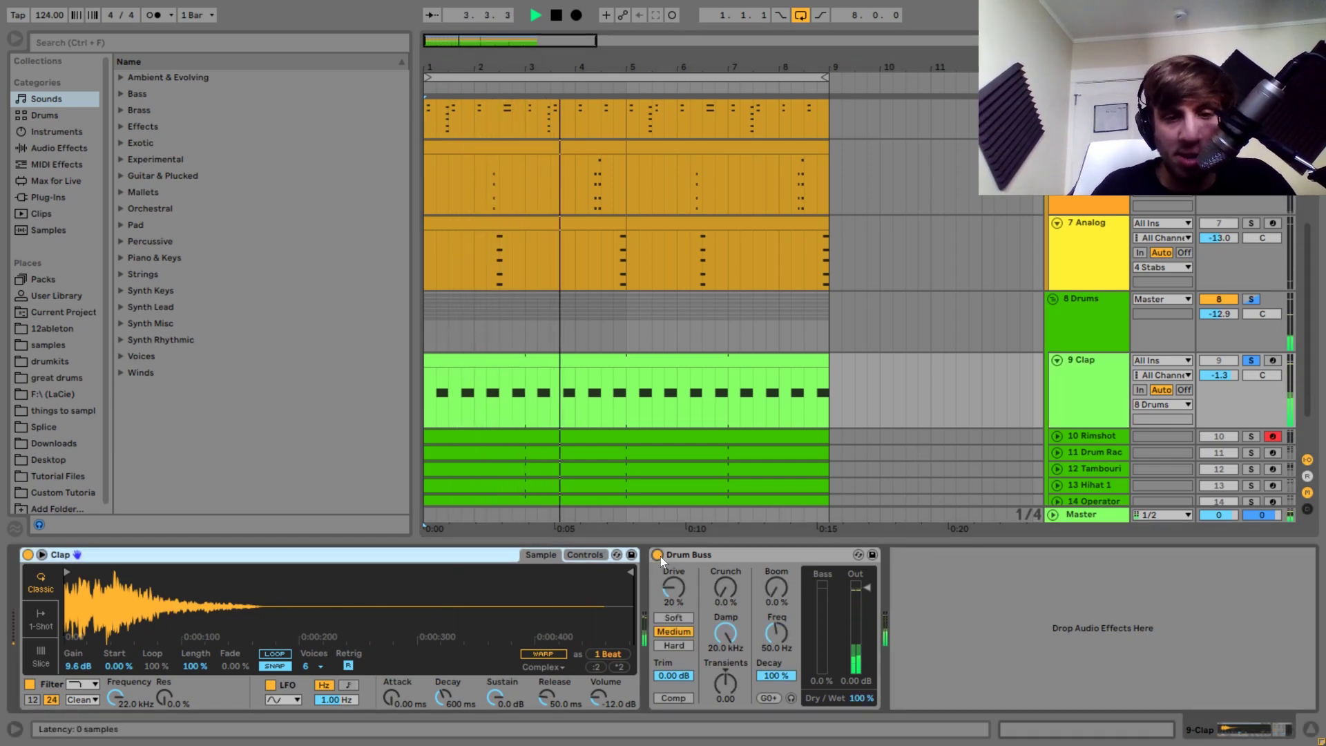
{"action": "key", "text": "space"}
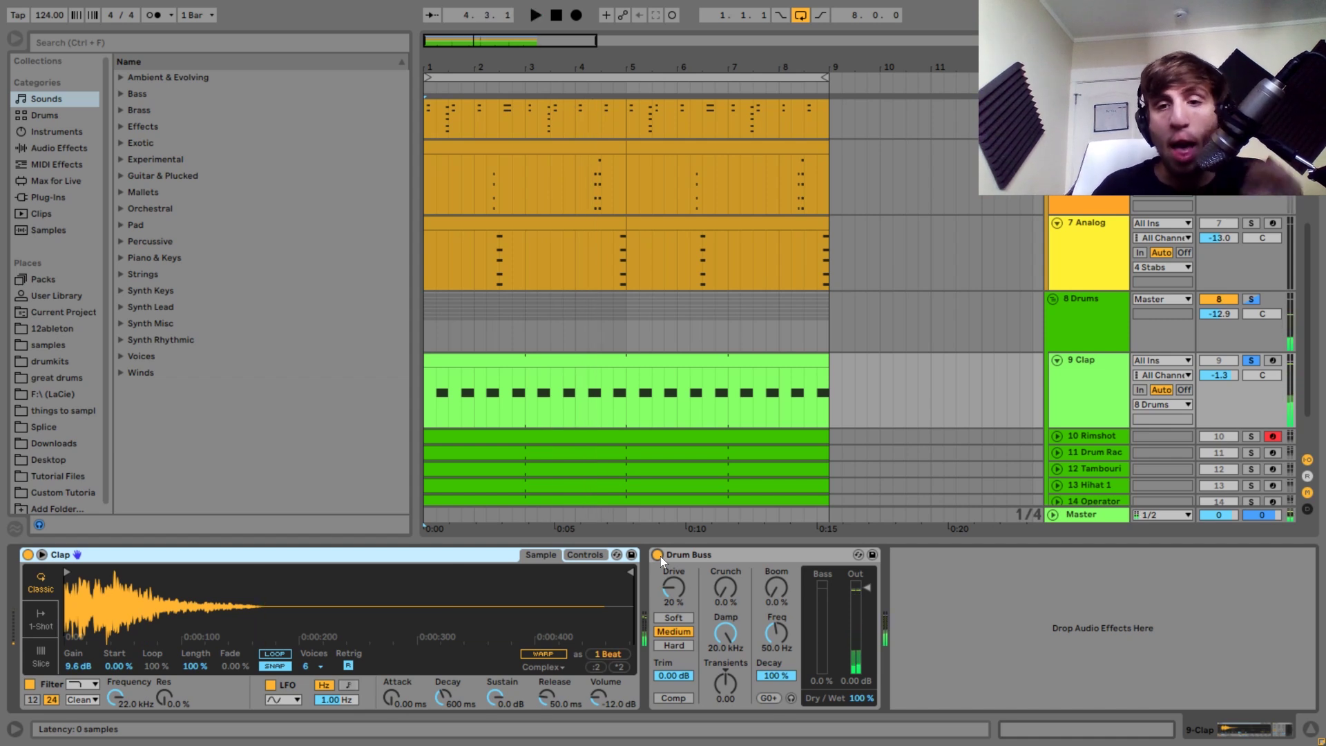
- Unfold and solo the 10 Rimshot track, play it from 1.3.1, and unsolo it to hear it in the full mix
{"action": "left_click", "coordinate": [1100, 433]}
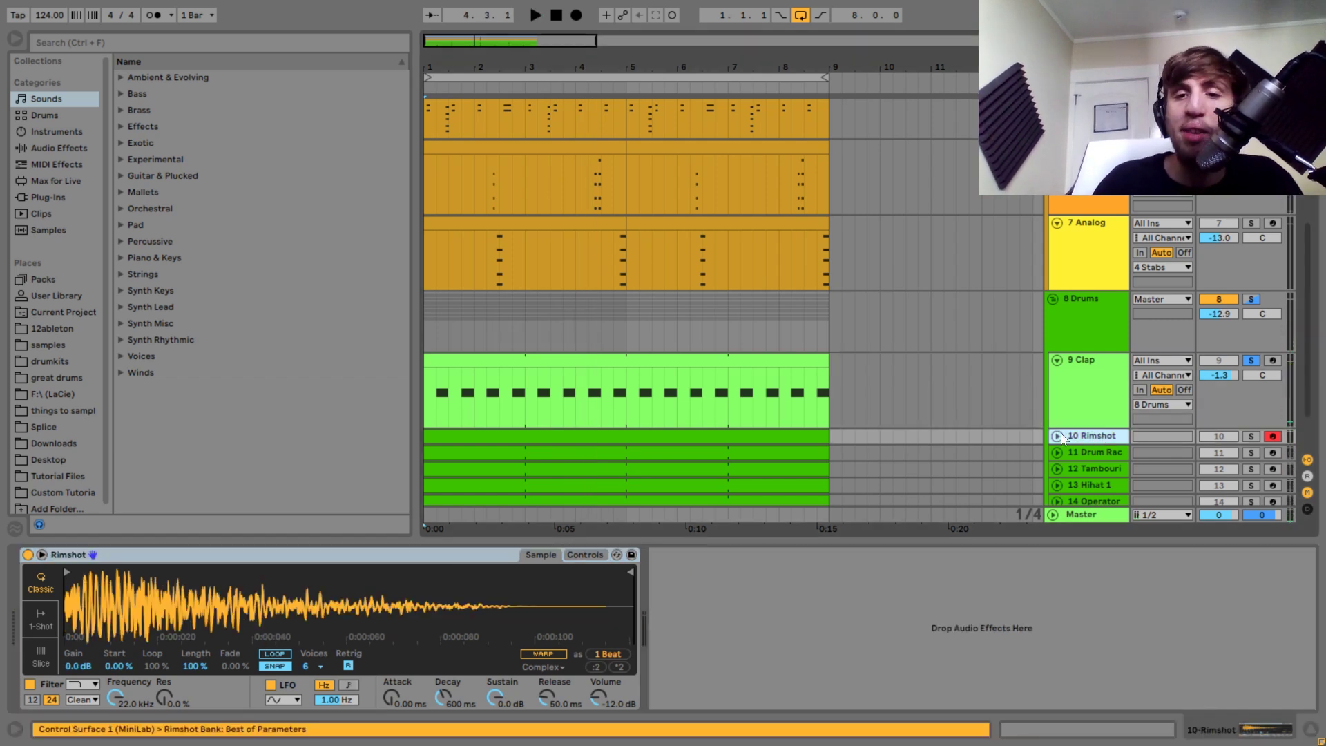
{"action": "left_click", "coordinate": [1058, 435]}
{"action": "left_click", "coordinate": [1252, 437]}
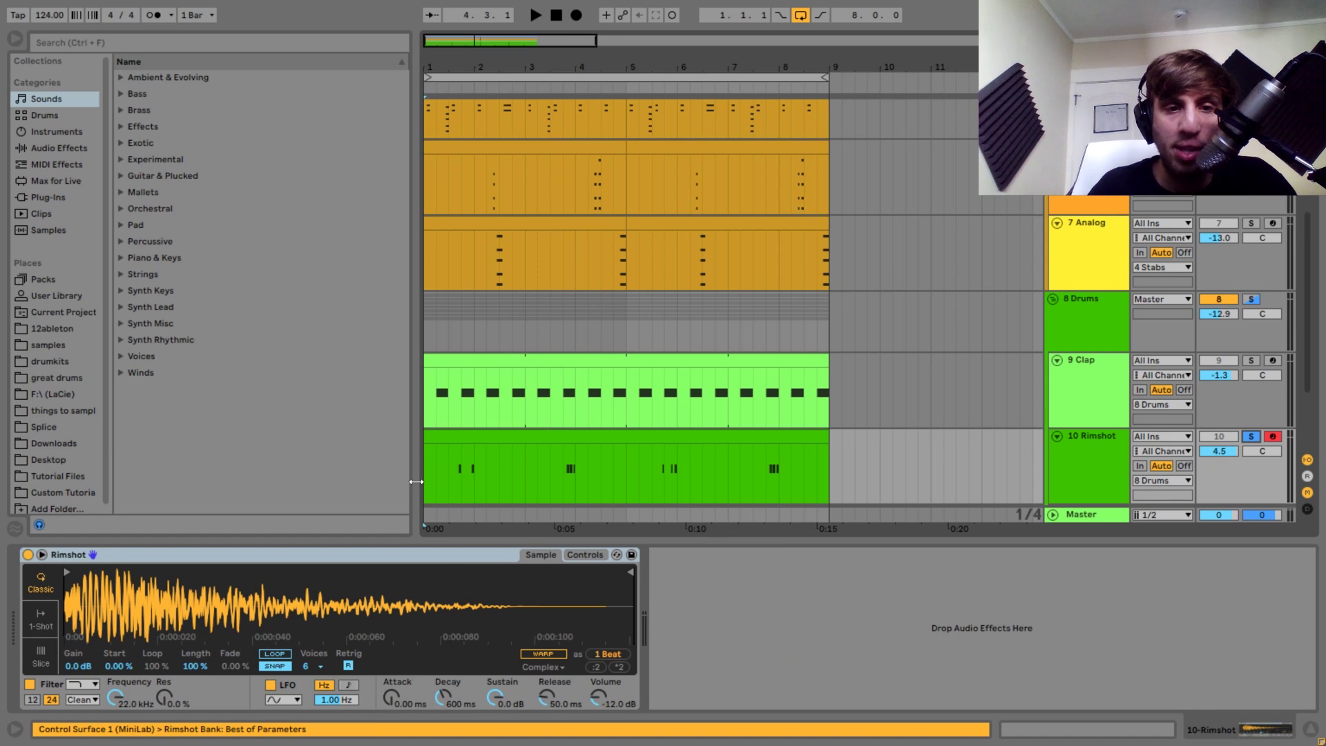
{"action": "left_click", "coordinate": [448, 483]}
{"action": "key", "text": "space"}
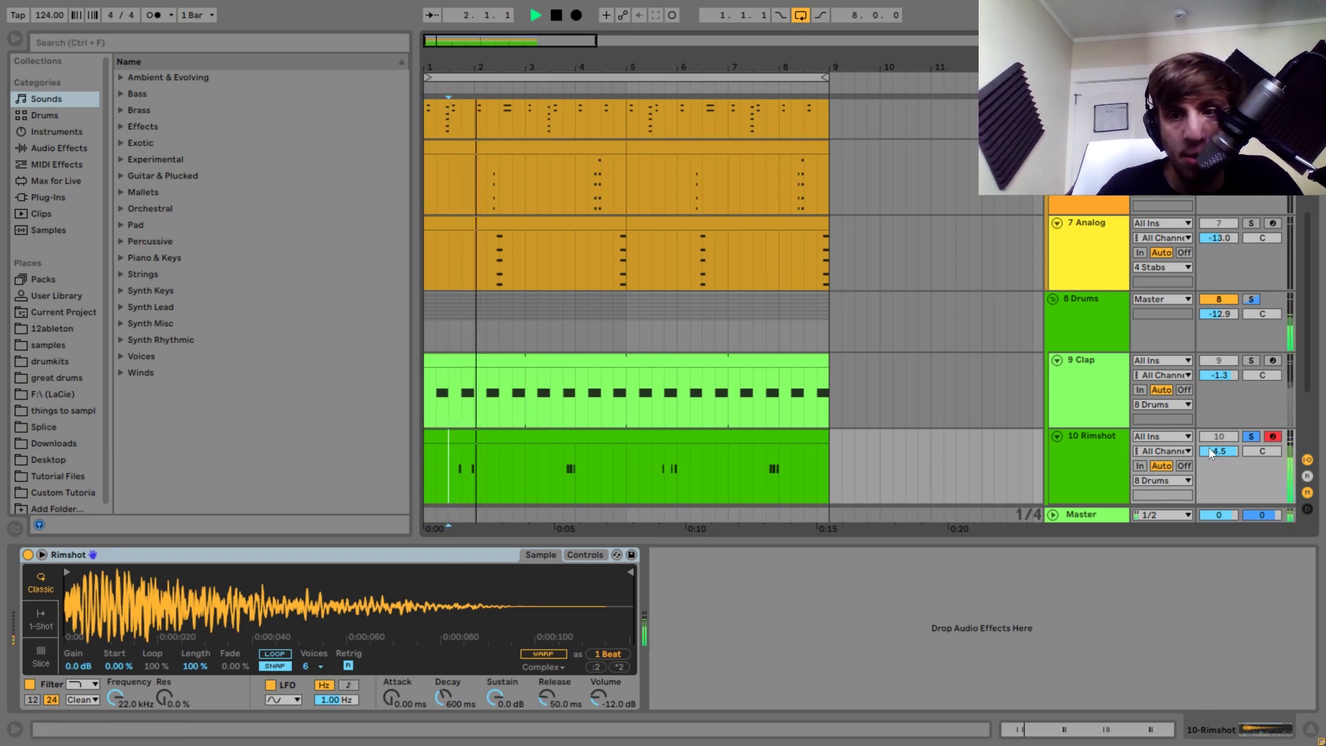
{"action": "left_click", "coordinate": [1254, 437]}
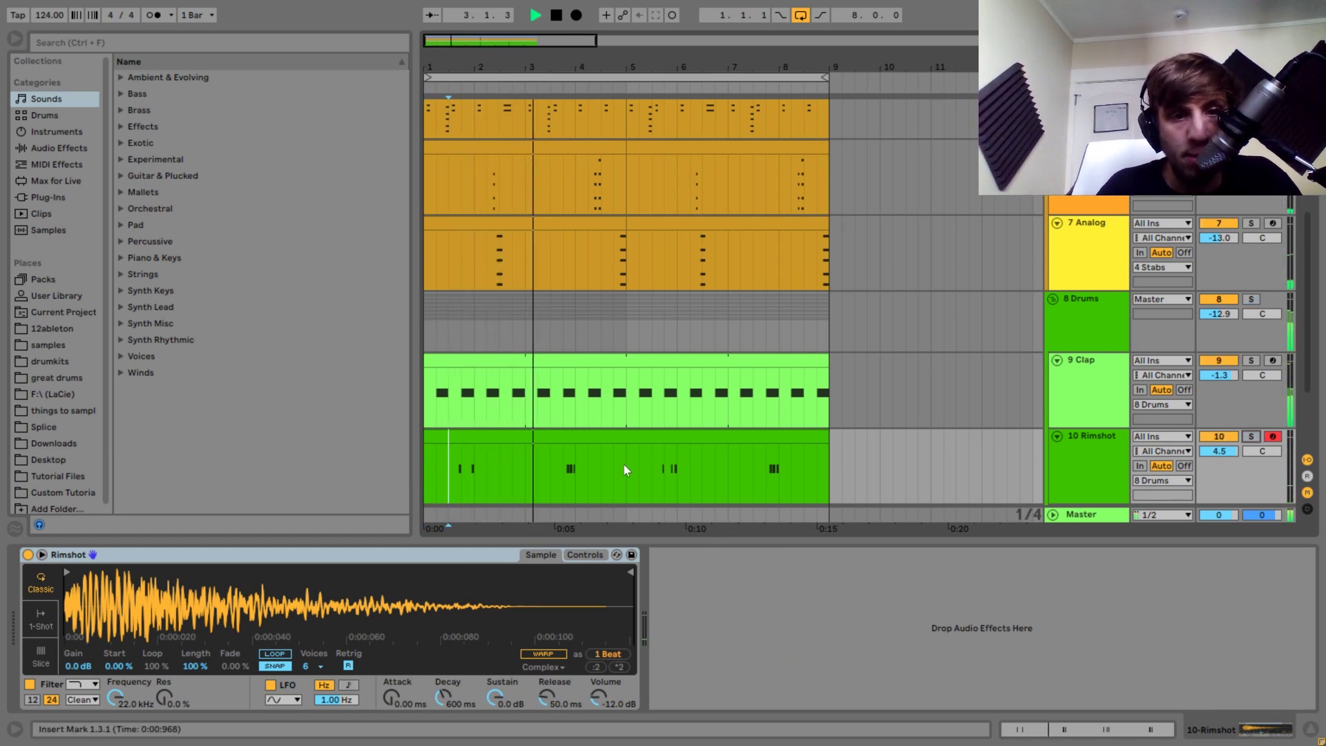
{"action": "key", "text": "space"}
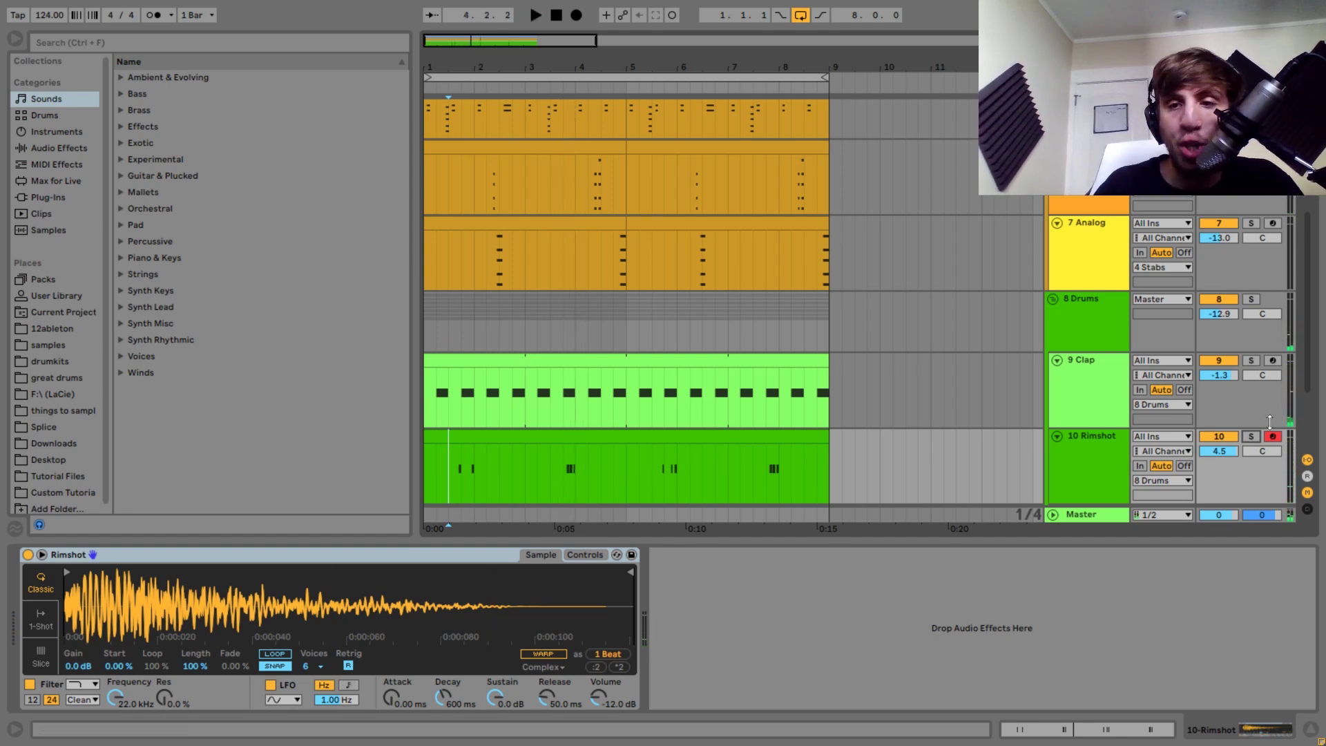
- Replay the rimshot from 1.3.1, first soloed and then together with all other tracks
{"action": "left_click", "coordinate": [1055, 437]}
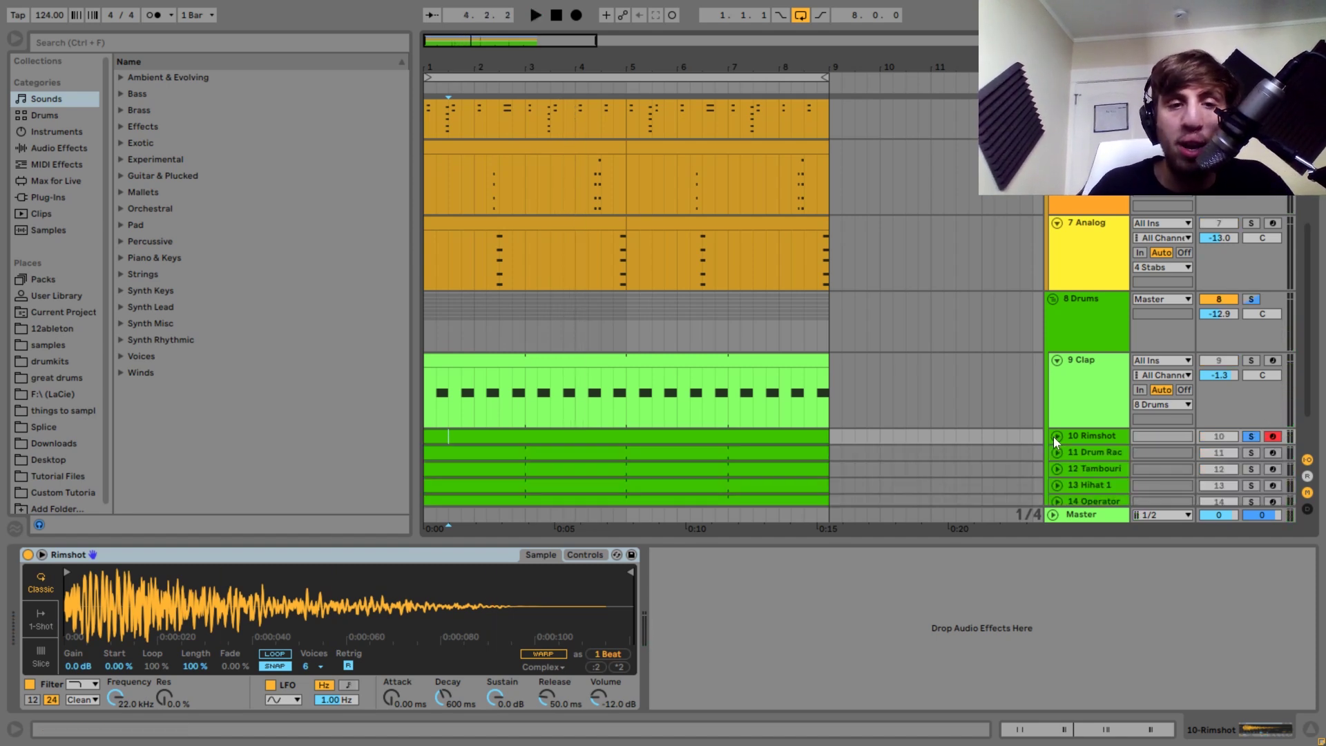
{"action": "key", "text": "space"}
{"action": "left_click", "coordinate": [1054, 436]}
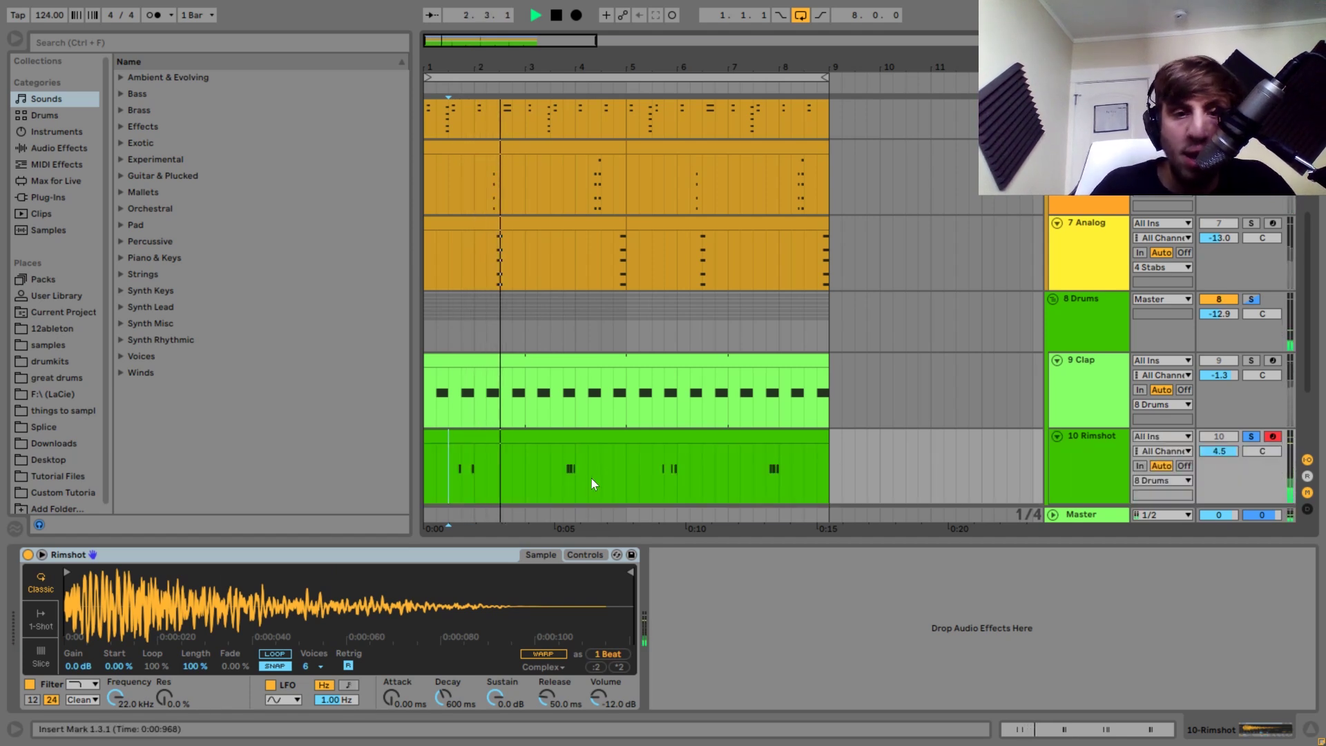
{"action": "left_click", "coordinate": [1254, 437]}
{"action": "key", "text": "space"}
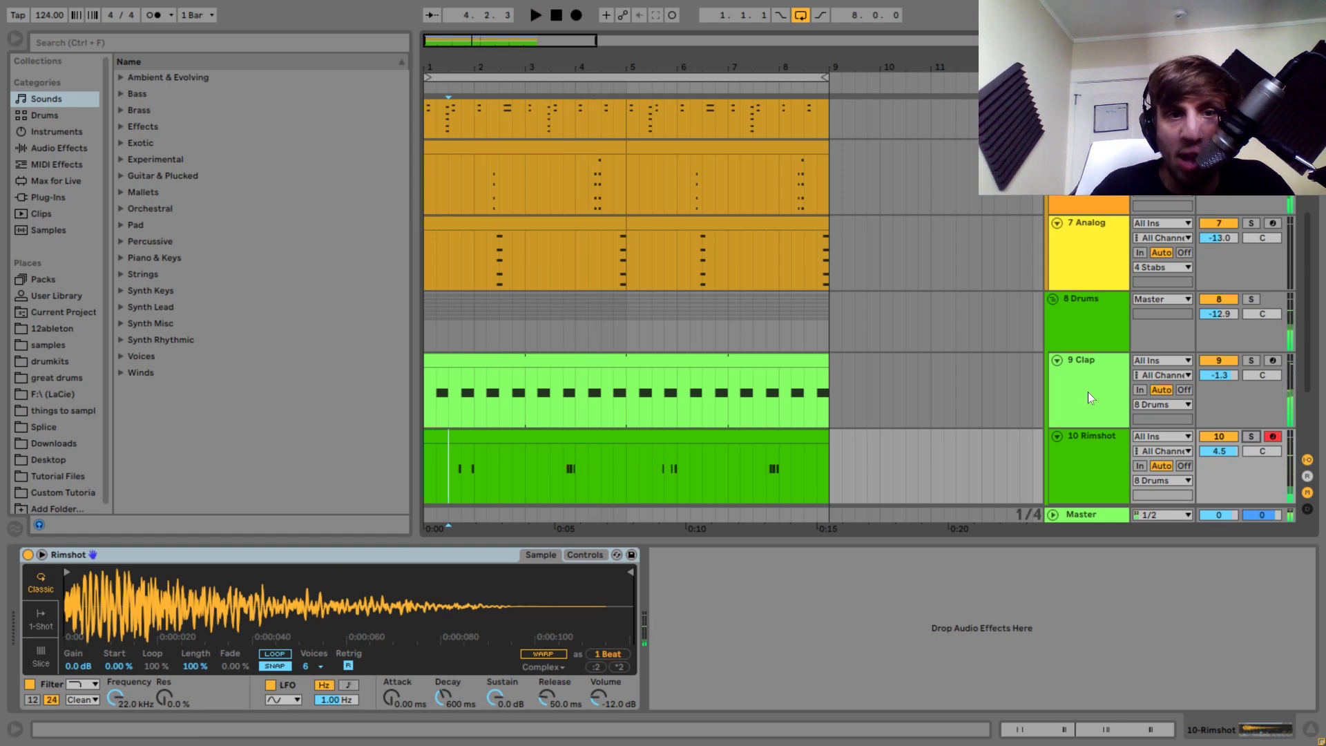
{"action": "key", "text": "space"}
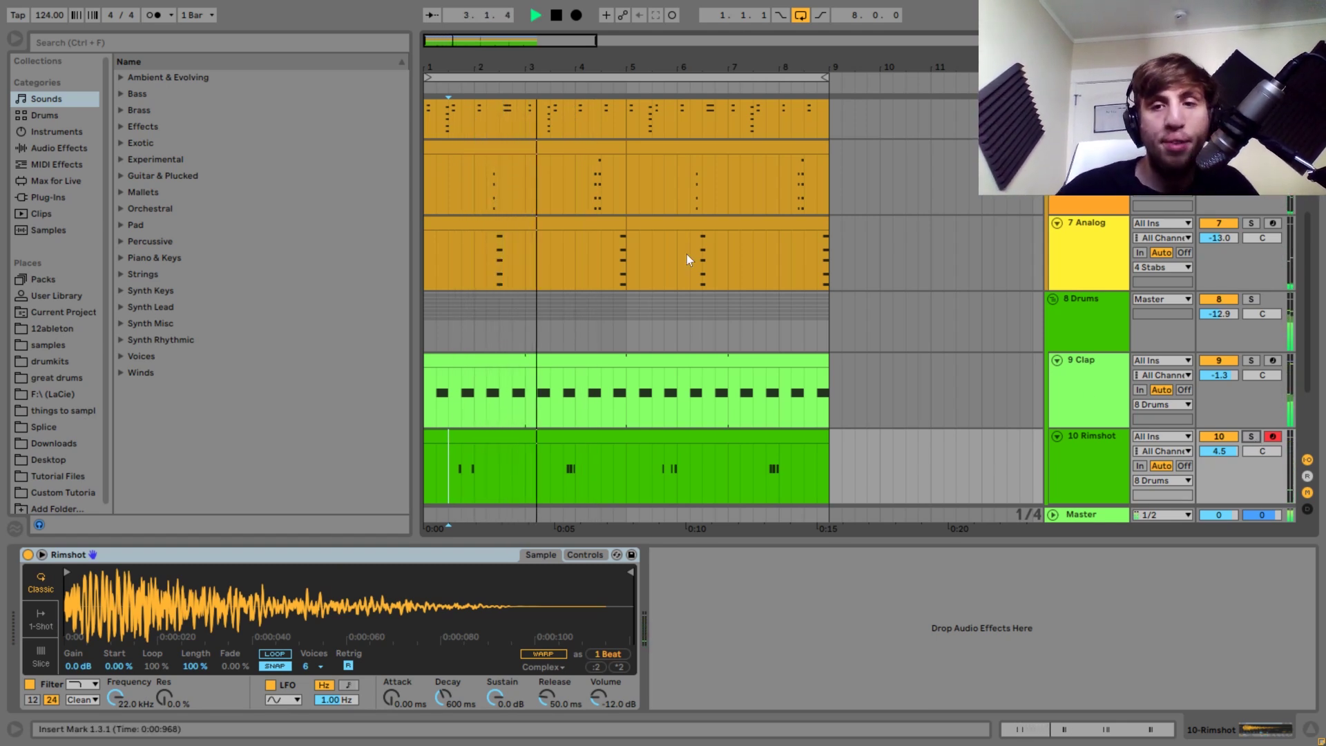
{"action": "key", "text": "space"}
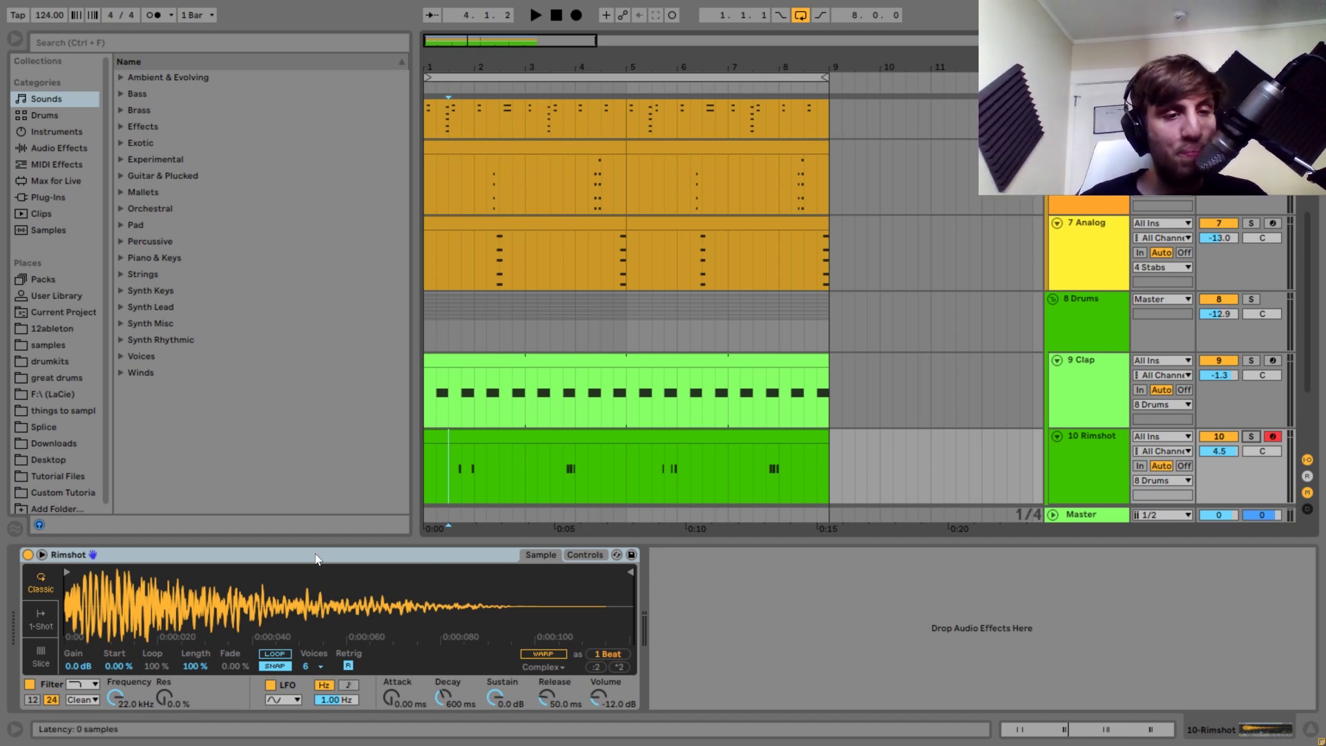
- Fold the rimshot, solo the 11 Drum Rack and 12 Tambourine tracks together, and unfold both while they play
{"action": "scroll", "coordinate": [506, 484], "scroll_direction": "down", "scroll_amount": 3}
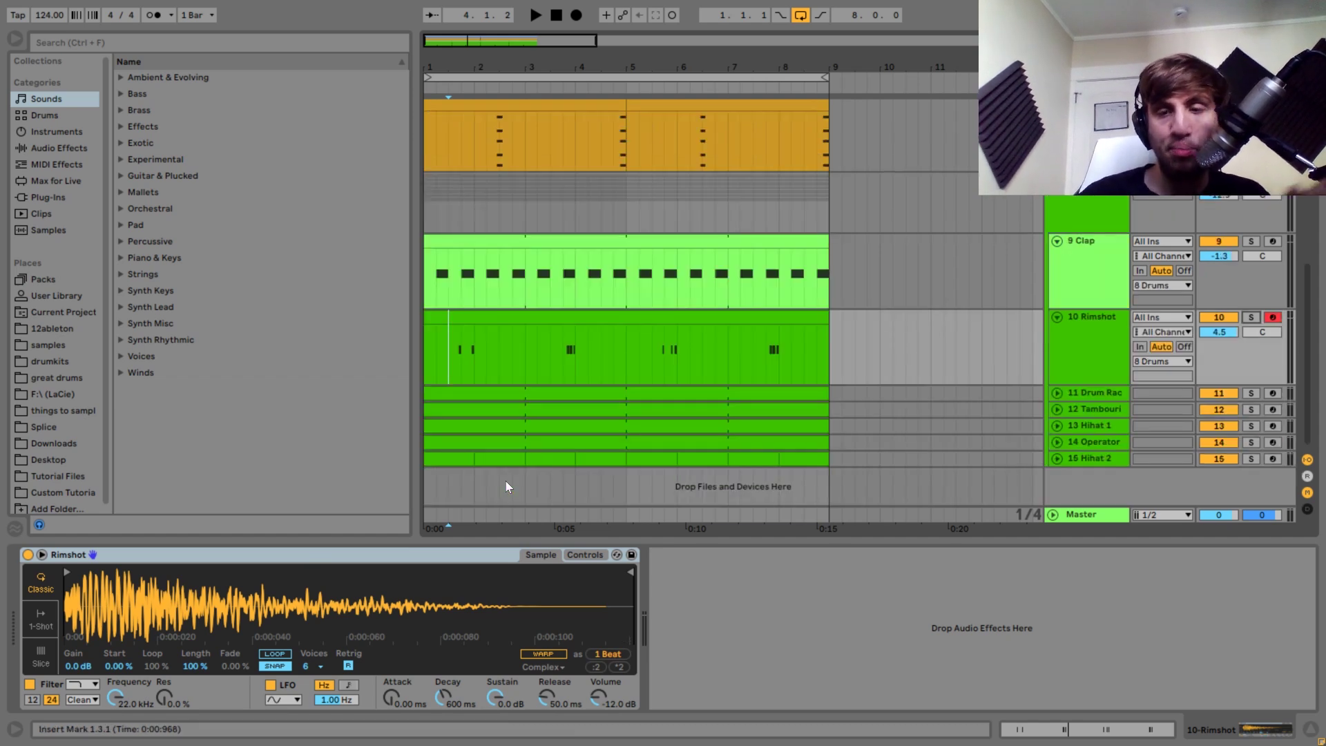
{"action": "left_click", "coordinate": [1056, 317]}
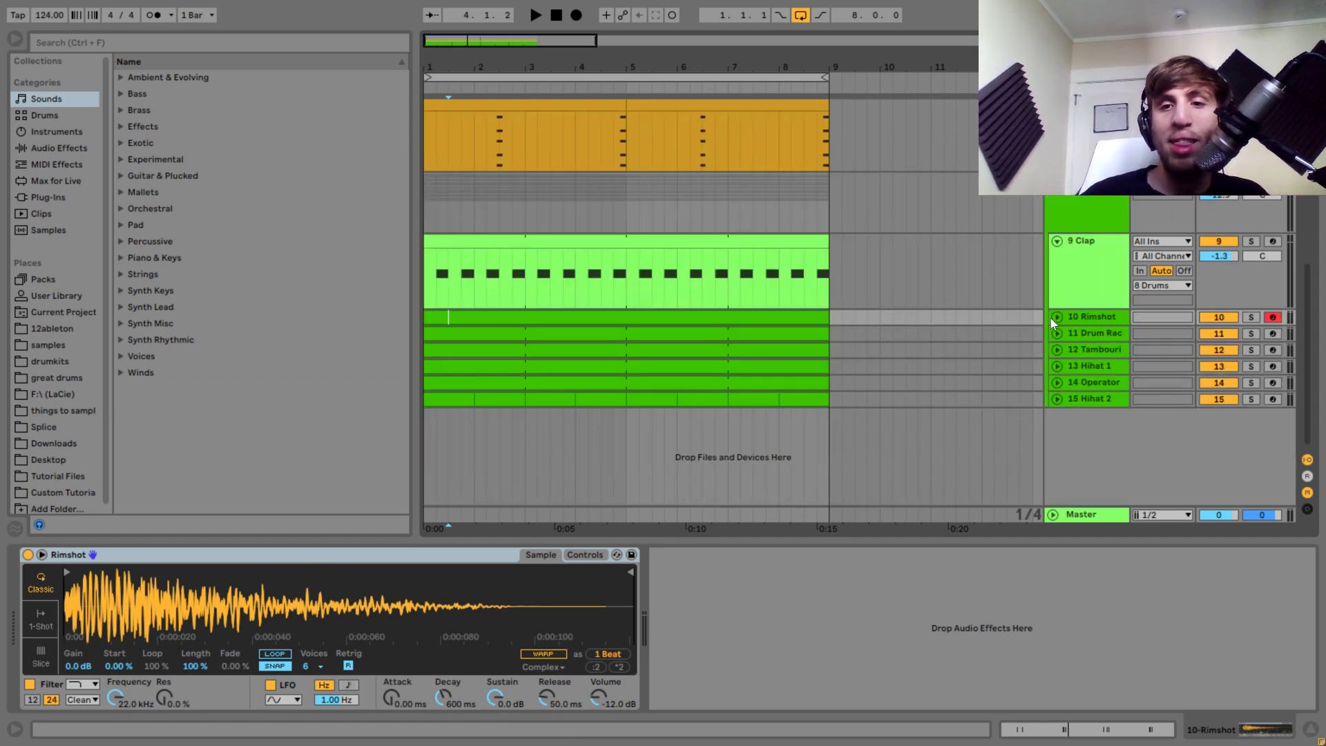
{"action": "left_click", "coordinate": [1078, 332]}
{"action": "left_click", "coordinate": [1252, 335]}
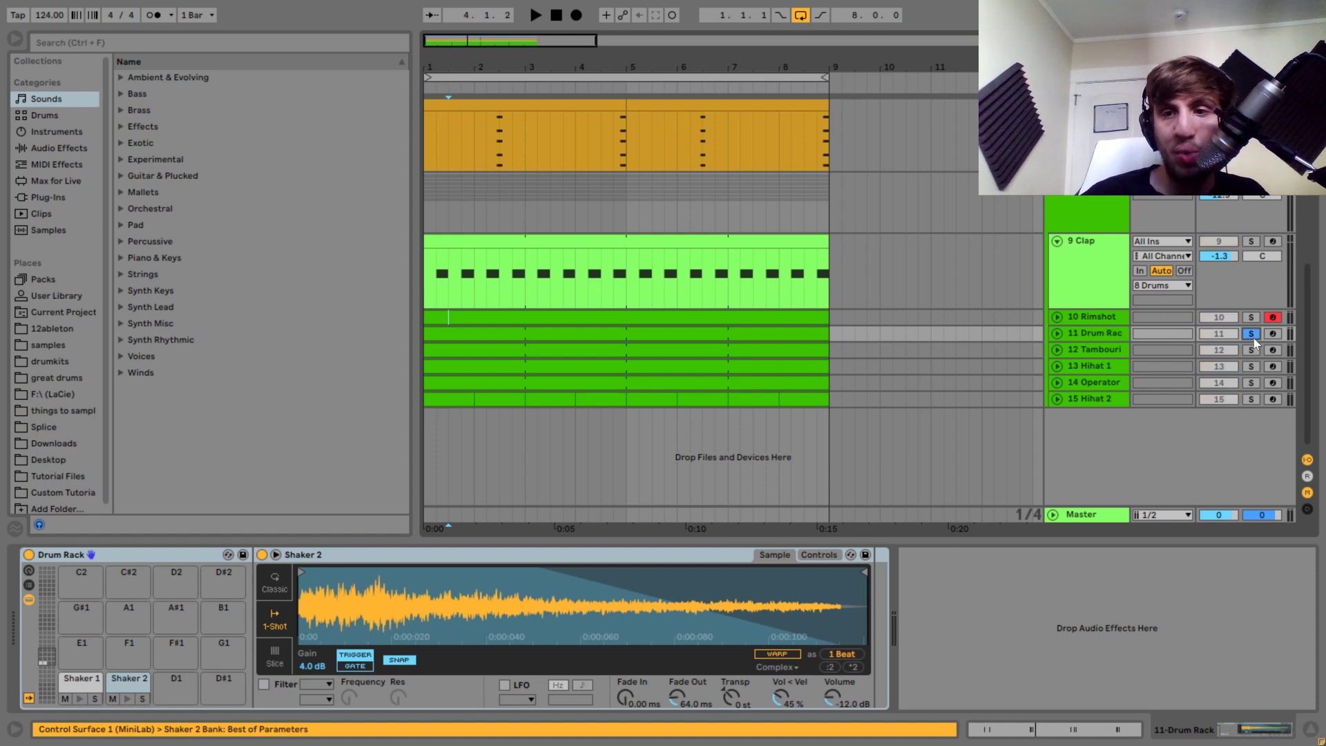
{"action": "key", "text": "space"}
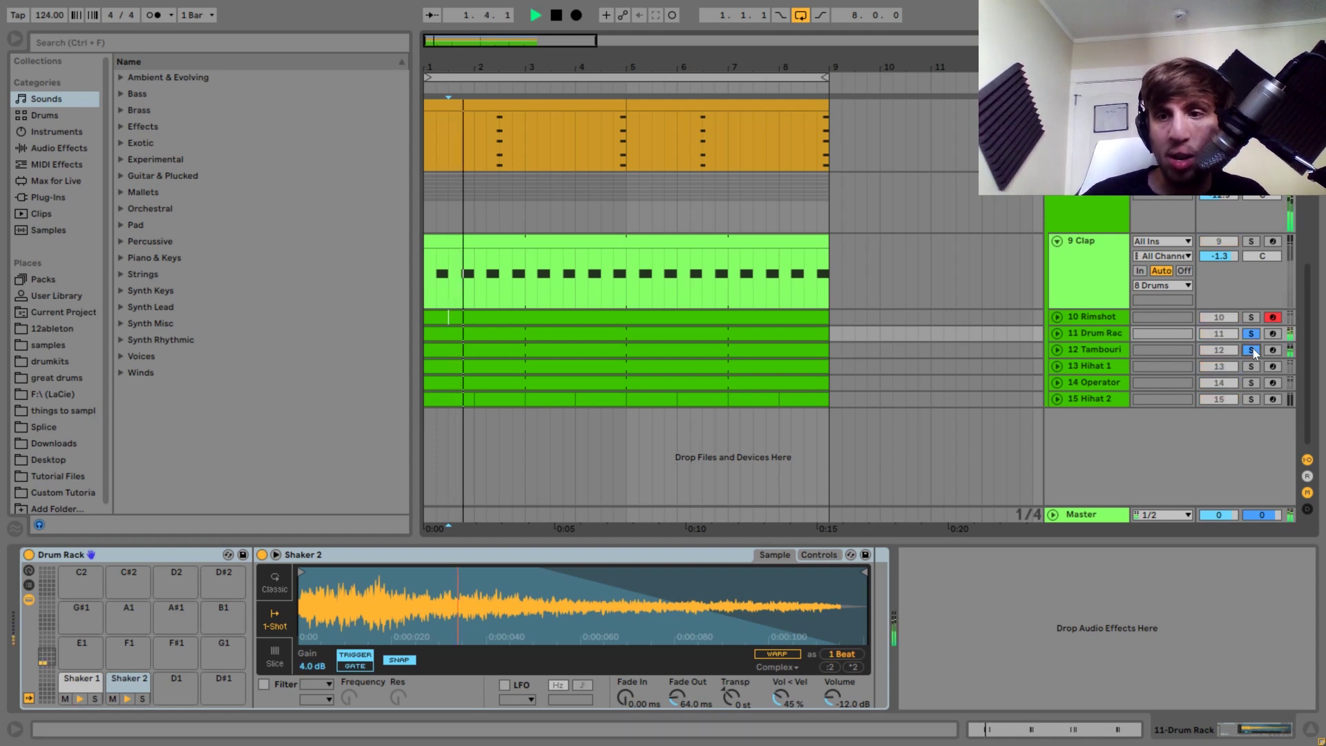
{"action": "left_click", "coordinate": [1054, 349]}
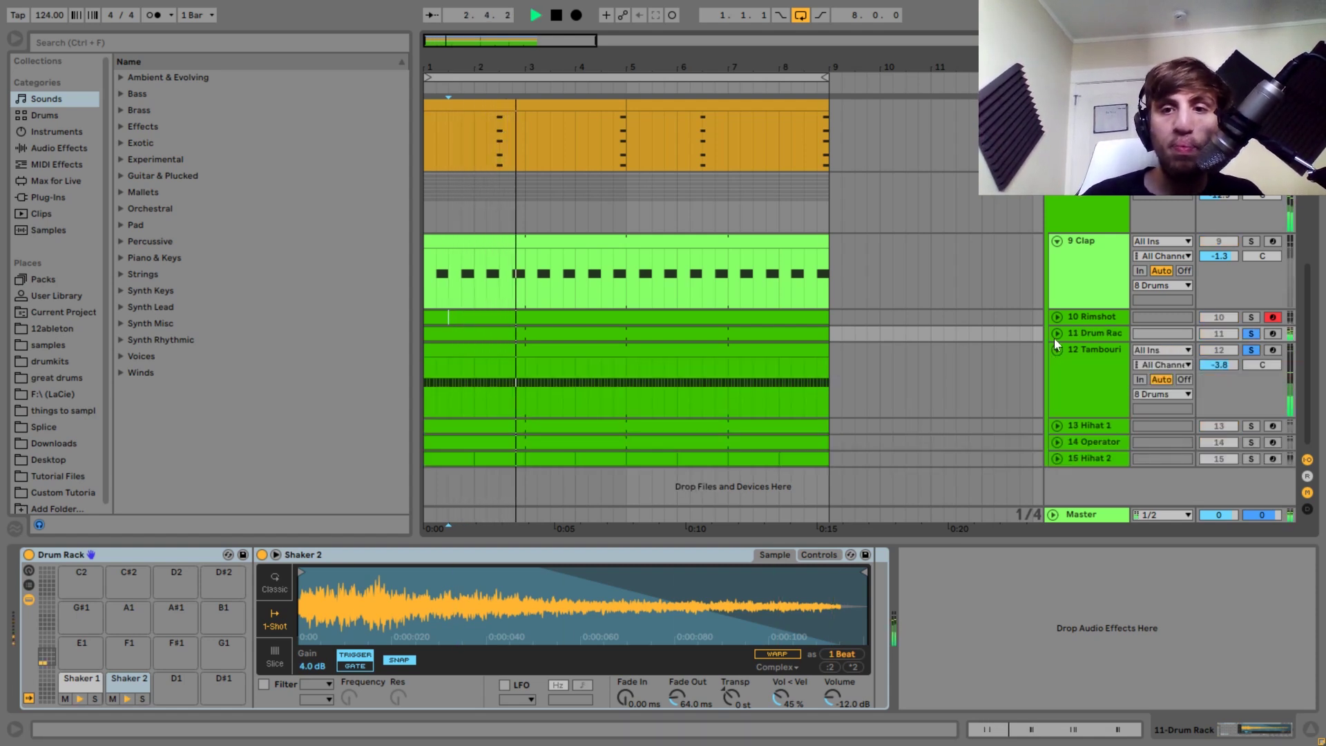
{"action": "left_click", "coordinate": [1055, 333]}
{"action": "key", "text": "space"}
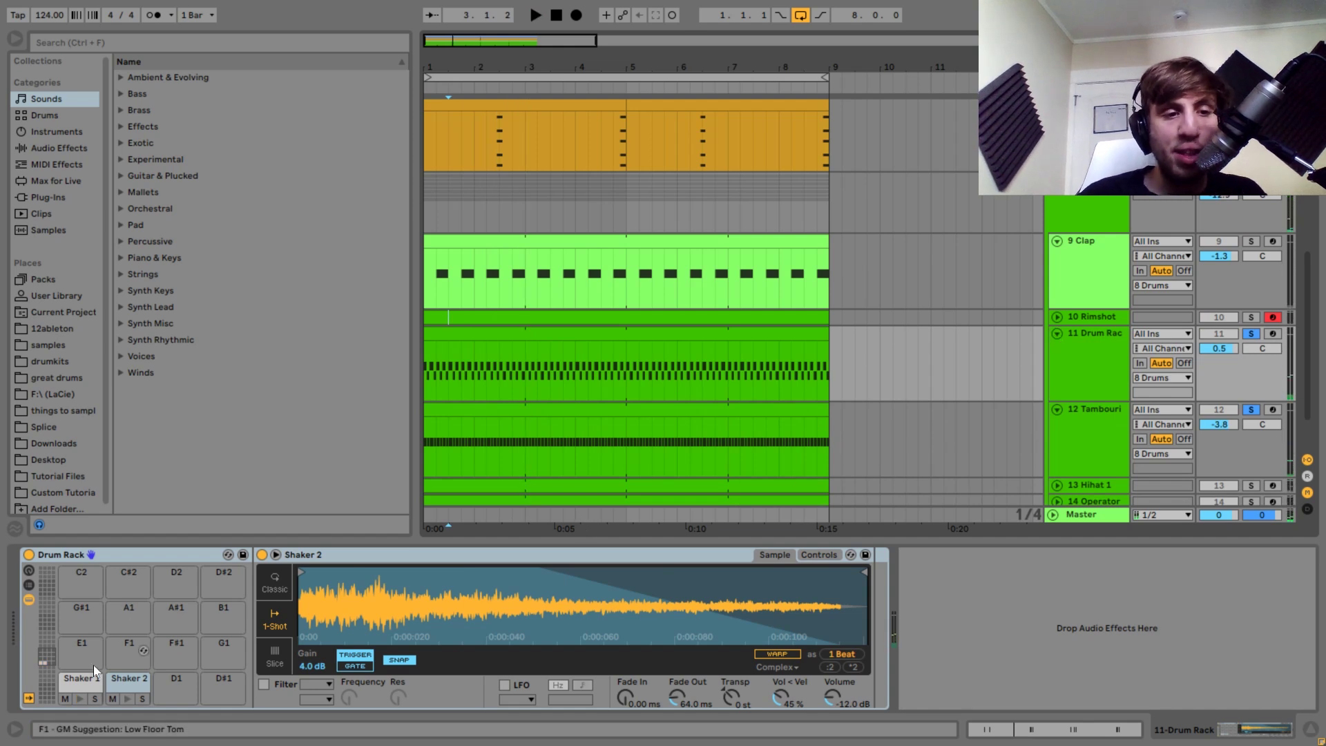
- Show the Drum Rack's Shaker 1 sample and play the shakers without the tambourine
{"action": "left_click", "coordinate": [83, 681]}
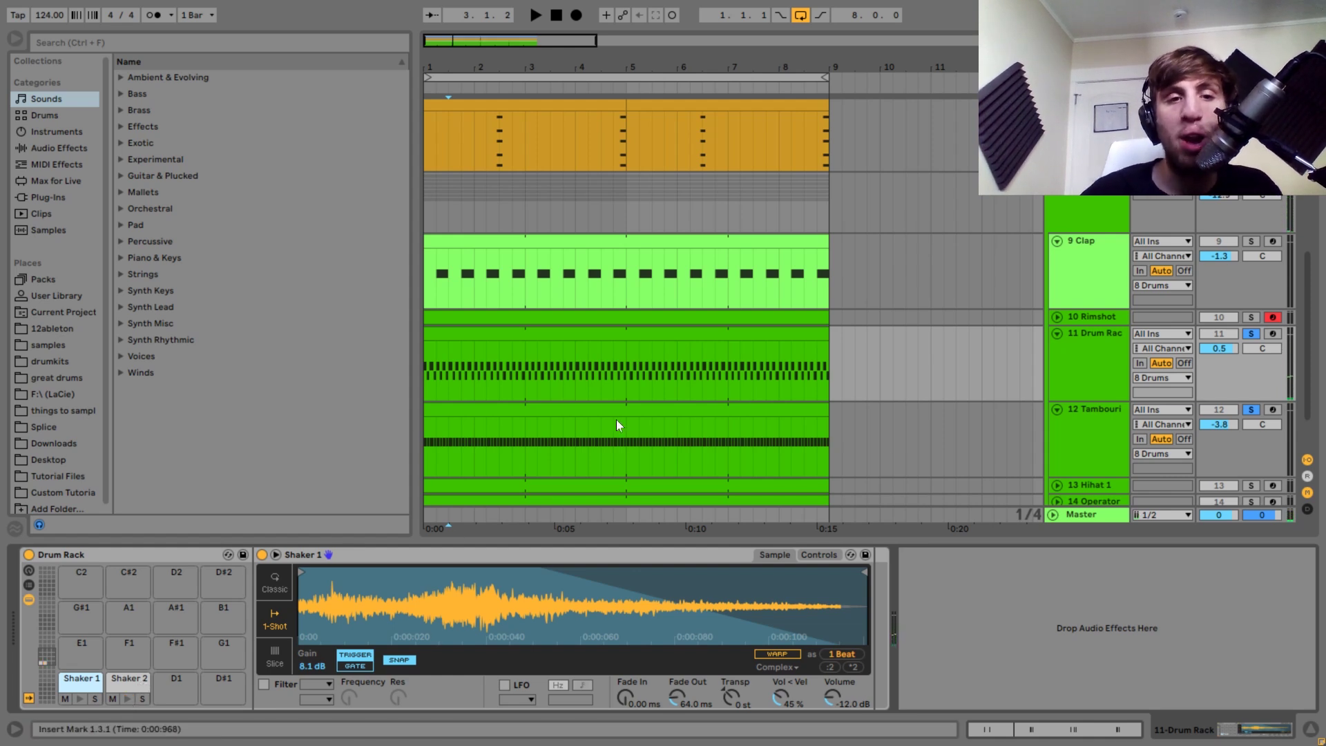
{"action": "key", "text": "space"}
{"action": "left_click", "coordinate": [1252, 409]}
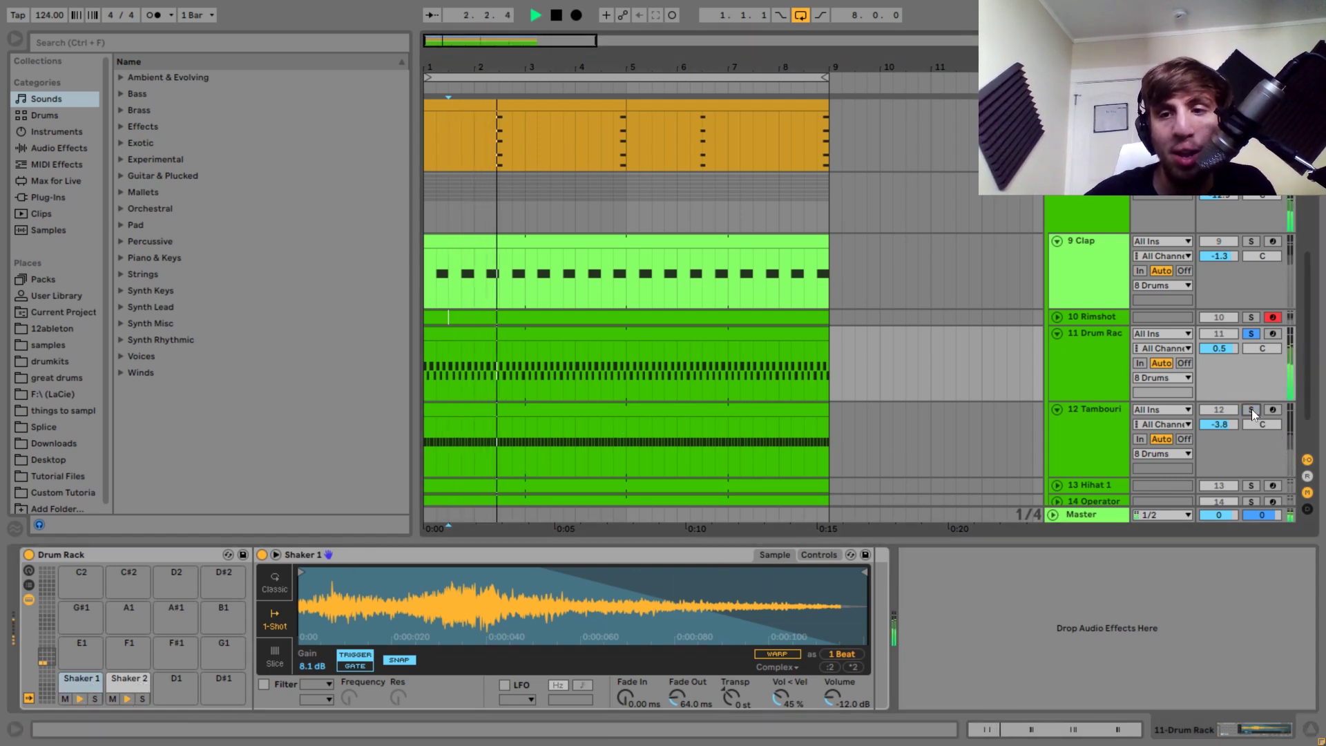
{"action": "key", "text": "space"}
- Solo the 12 Tambourine track, show its device, and play it alone
{"action": "left_click", "coordinate": [1250, 410]}
{"action": "left_click", "coordinate": [1100, 420]}
{"action": "key", "text": "space"}
{"action": "key", "text": "space"}
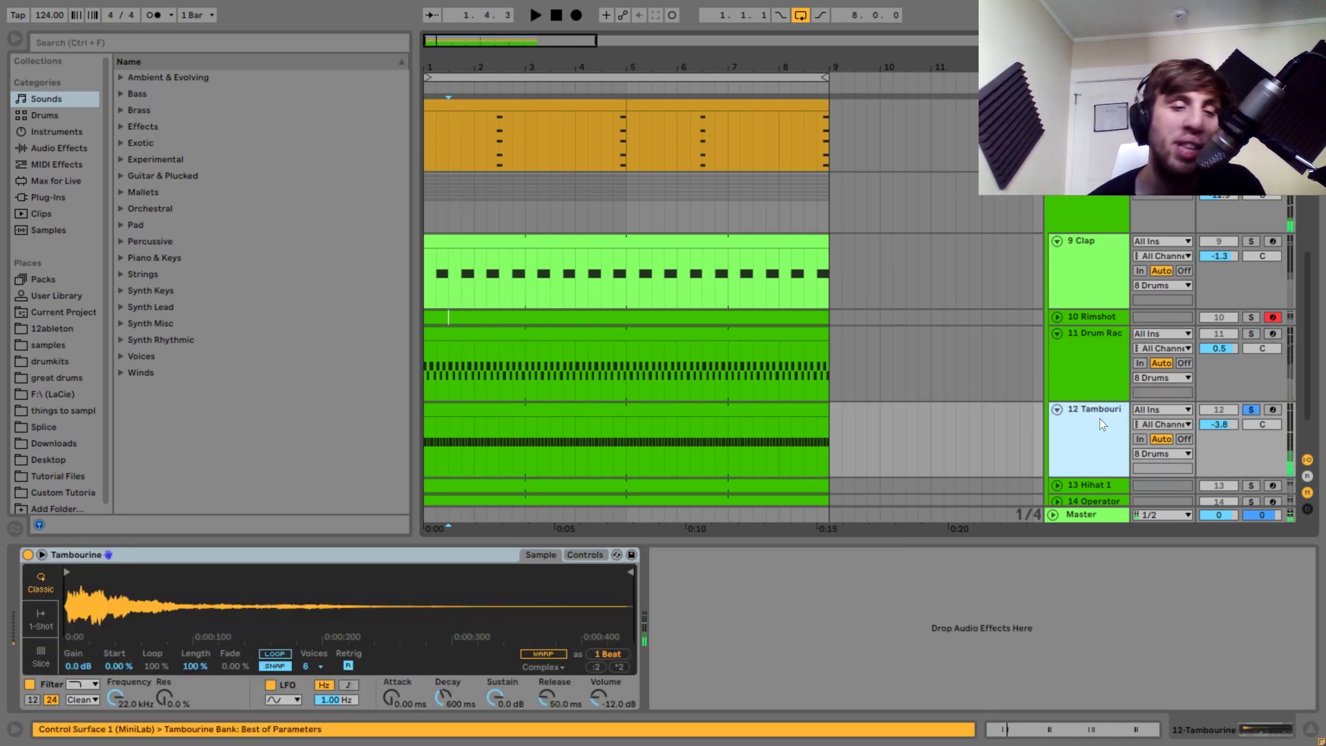
- Play the 11 Drum Rack shakers soloed, add the tambourine to the solo, and clear the solos to hear the mix
{"action": "left_click", "coordinate": [1251, 333], "text": "ctrl"}
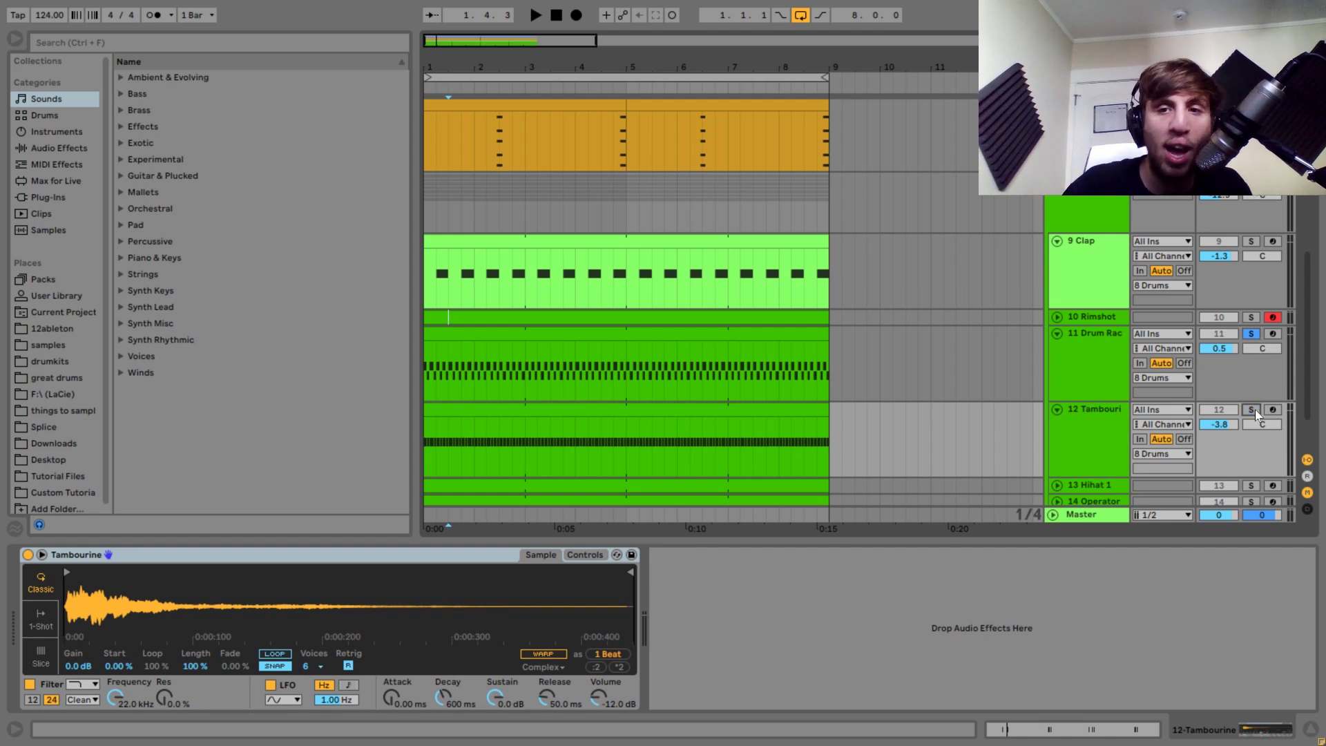
{"action": "key", "text": "space"}
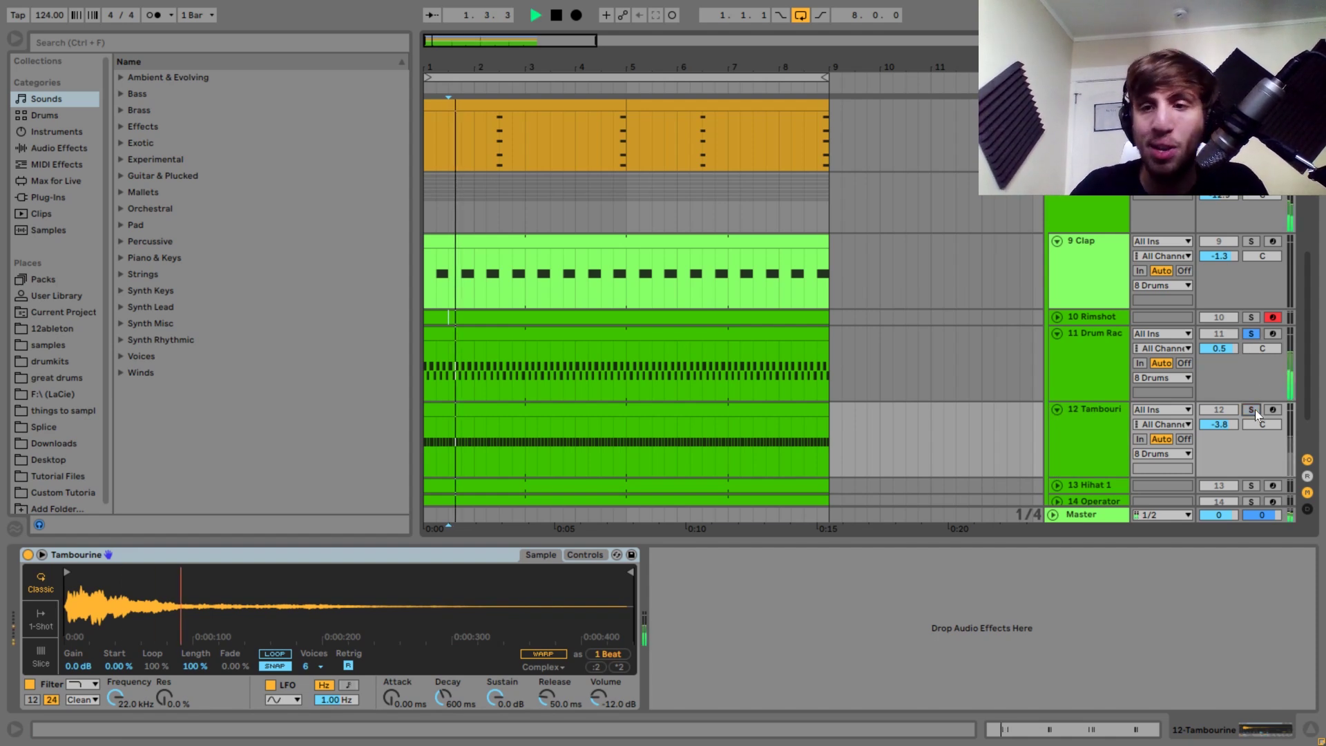
{"action": "left_click", "coordinate": [1250, 410], "text": "ctrl"}
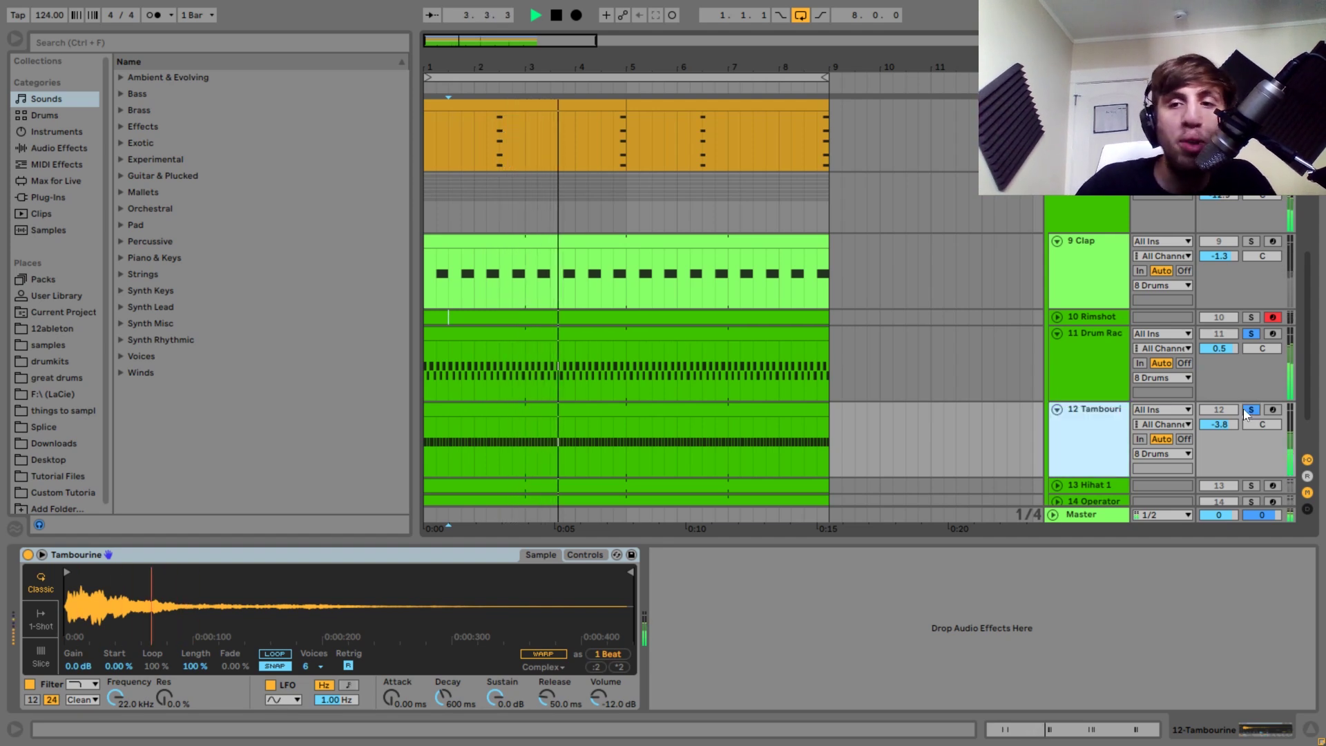
{"action": "left_click", "coordinate": [1247, 409]}
{"action": "key", "text": "space"}
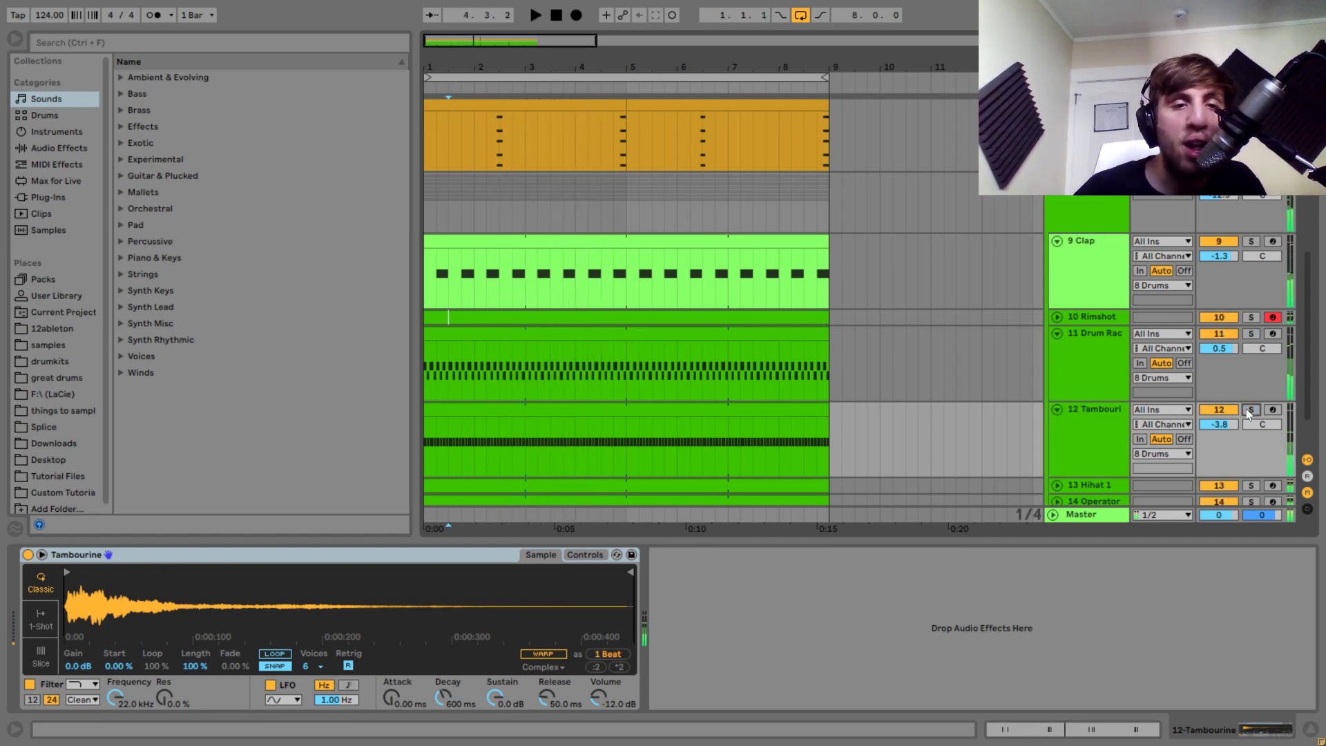
- Play the full mix, solo the 11 Drum Rack track, show its devices, and play the shakers alone
{"action": "key", "text": "space"}
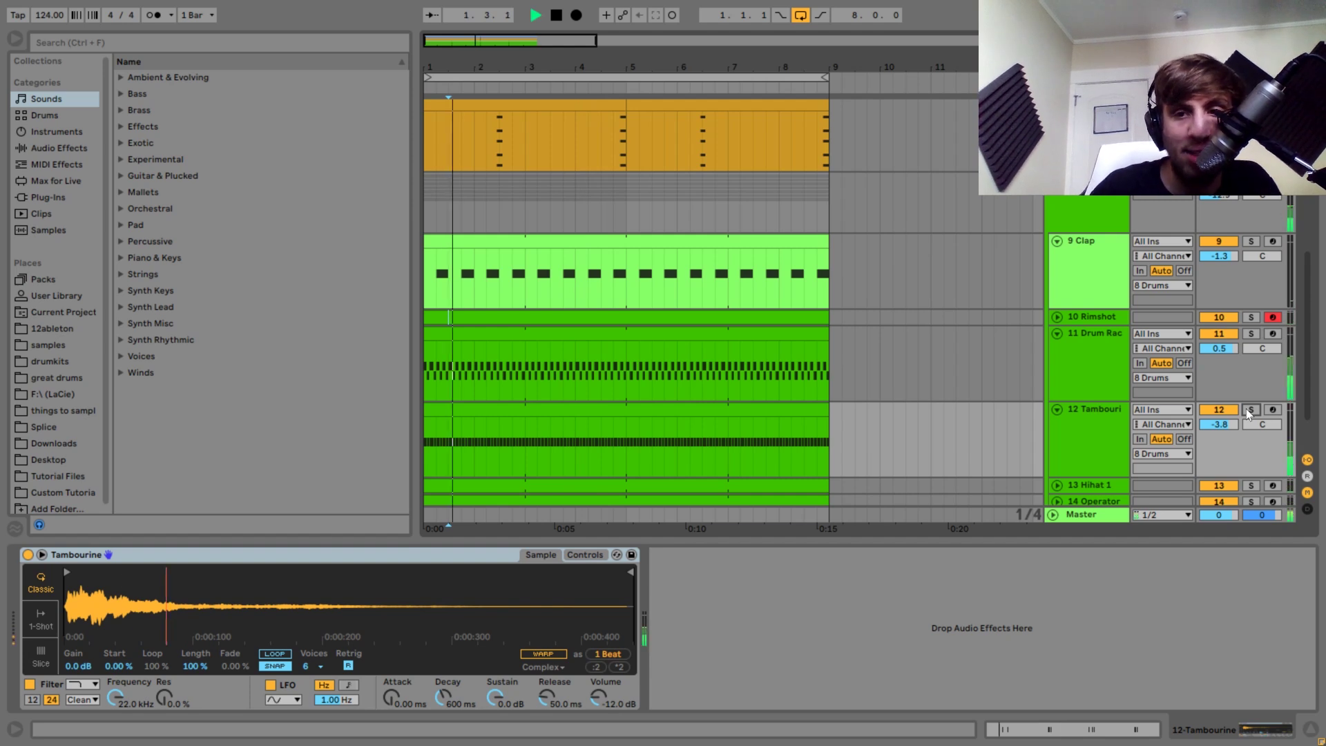
{"action": "left_click", "coordinate": [1252, 335]}
{"action": "key", "text": "space"}
{"action": "left_click", "coordinate": [1088, 343]}
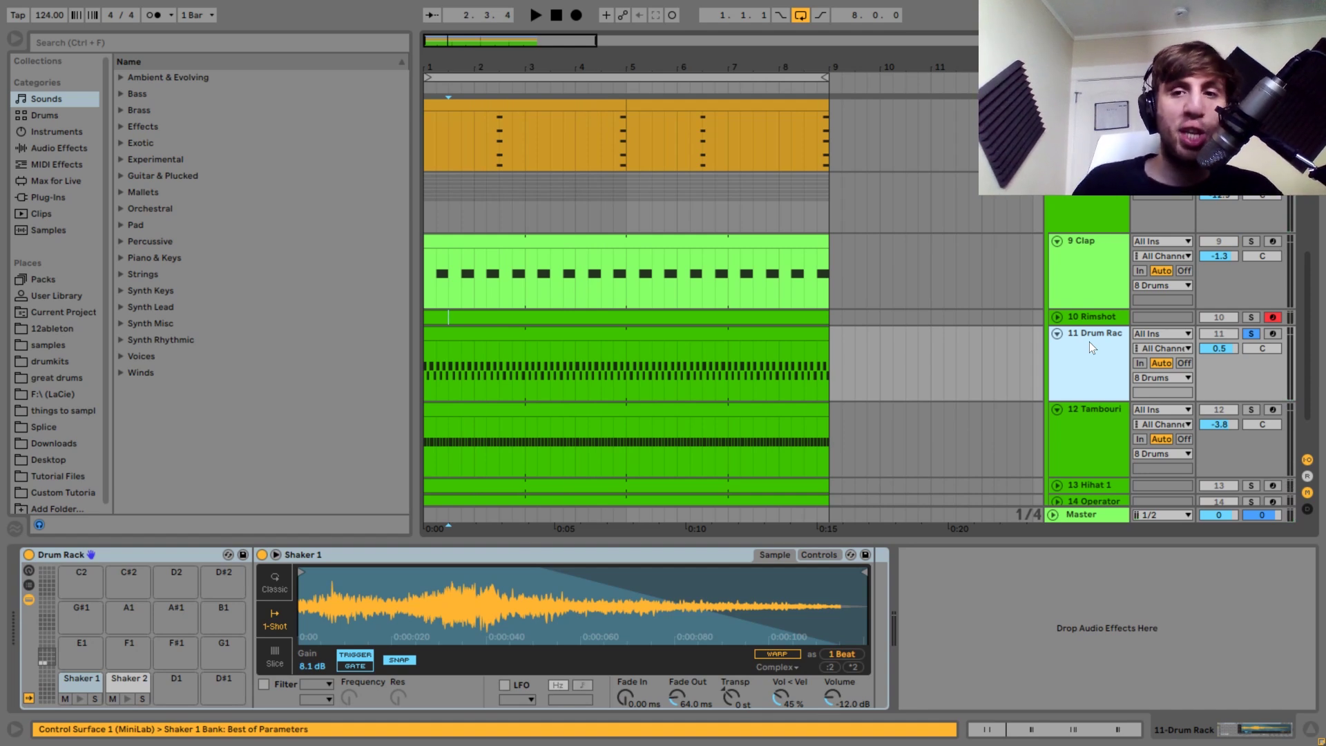
{"action": "key", "text": "space"}
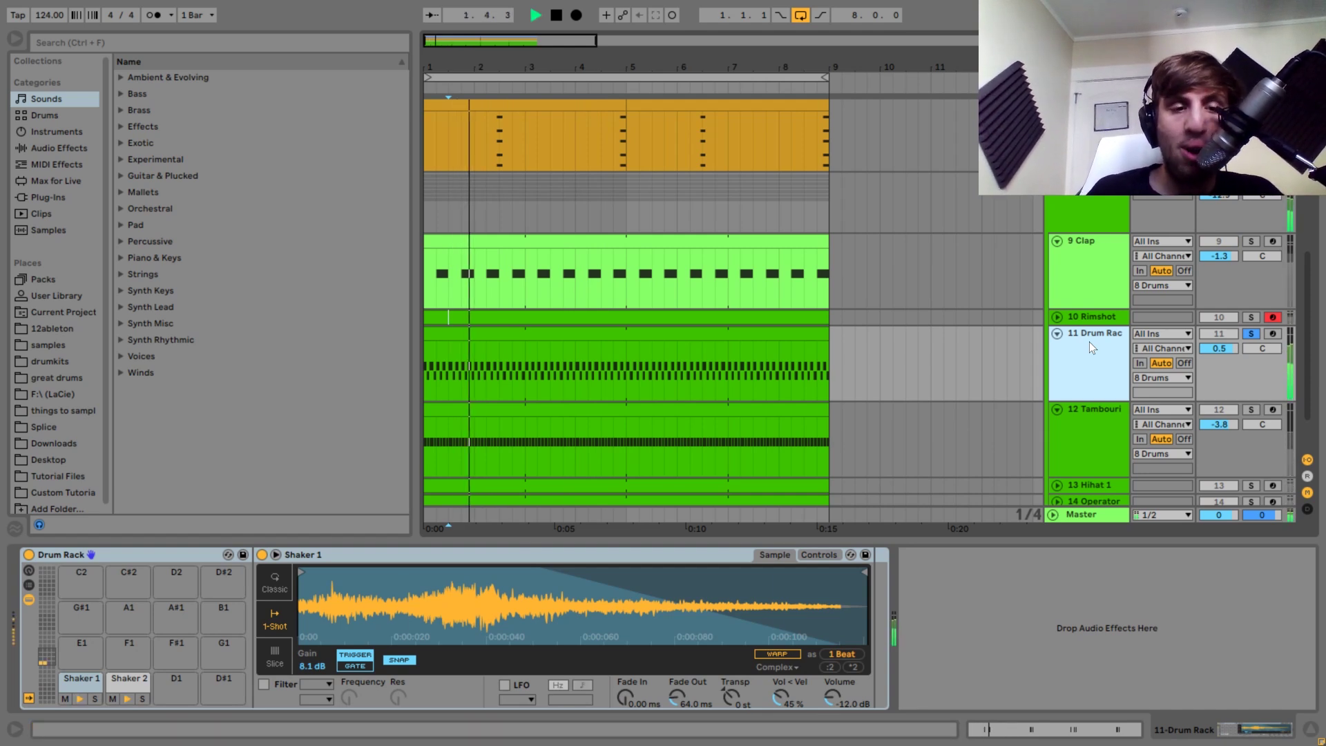
- Solo the 13 Hihat 1, 14 Operator and 15 Hihat 2 tracks together, select Hihat 1, and play them
{"action": "scroll", "coordinate": [1088, 342], "scroll_direction": "down", "scroll_amount": 3}
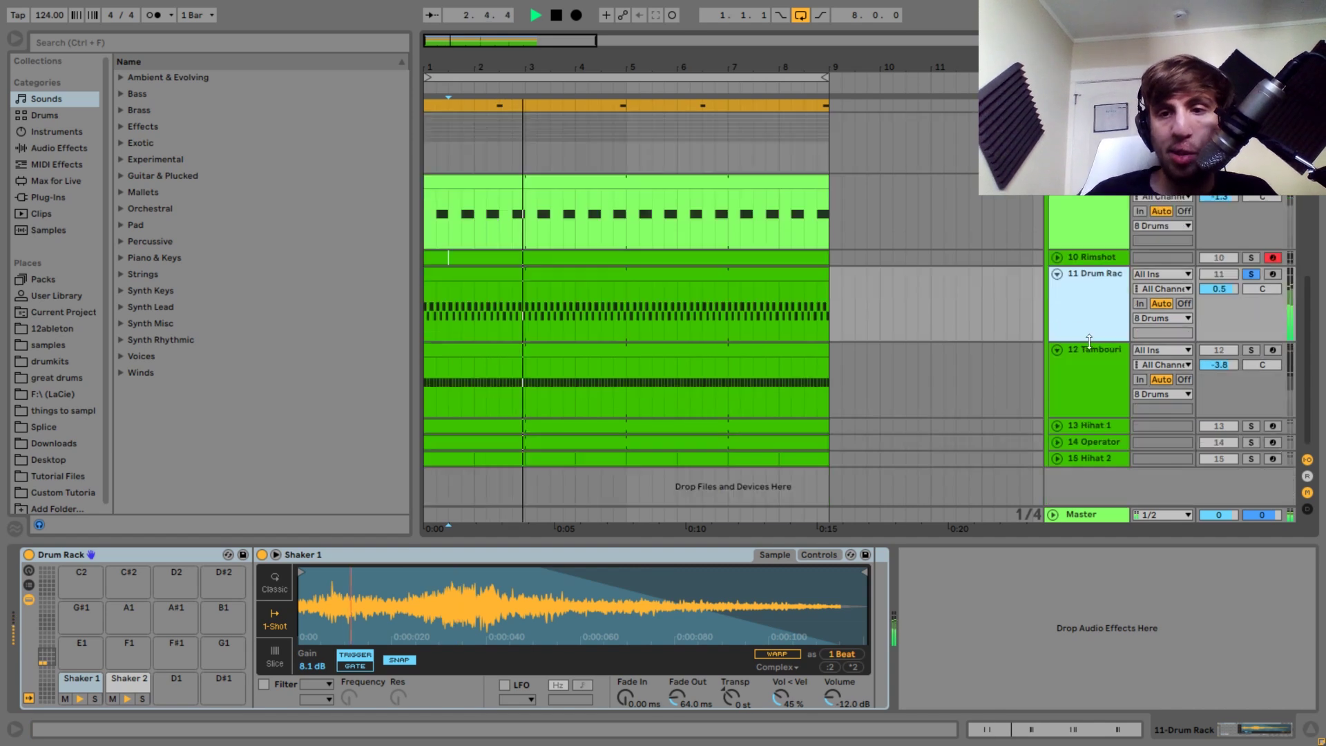
{"action": "left_click", "coordinate": [1252, 426]}
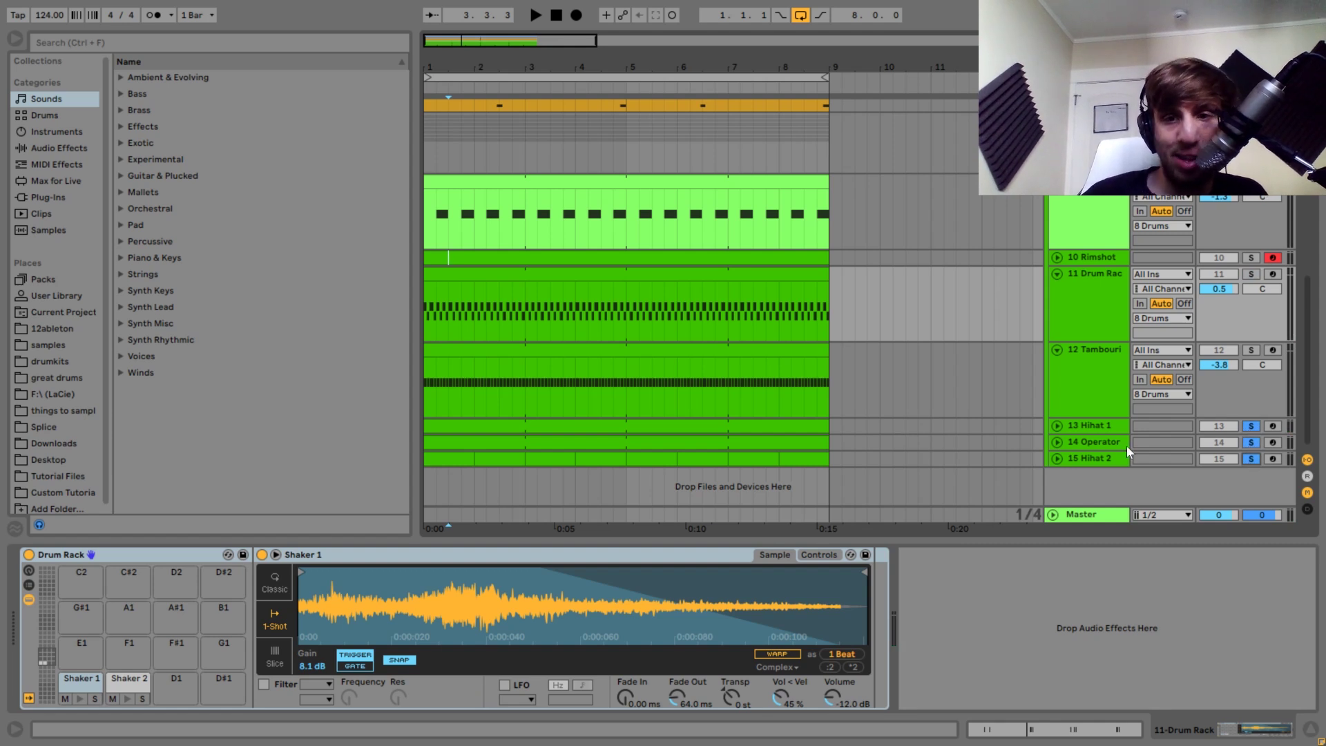
{"action": "left_click", "coordinate": [576, 425]}
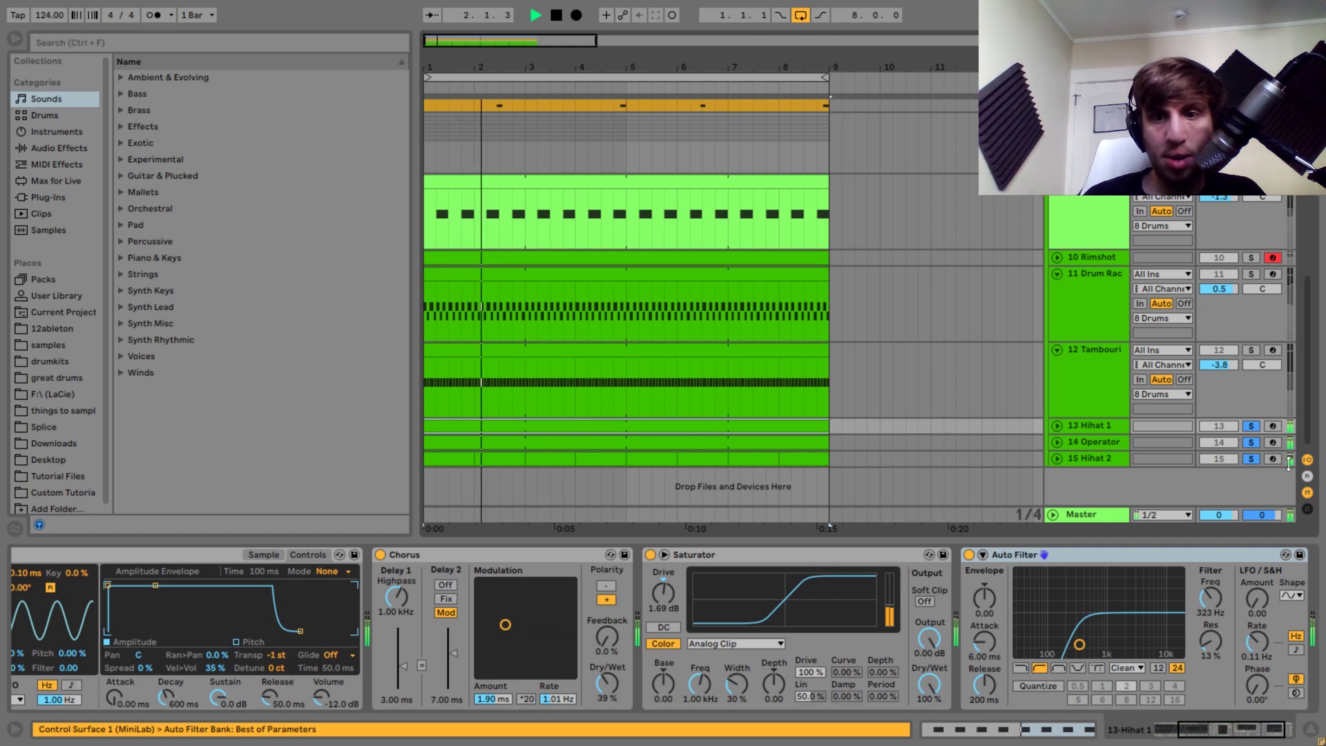
- Clear the group solo, solo only the 13 Hihat 1 track, unfold 14 Operator, and play the hi-hat alone
{"action": "key", "text": "space"}
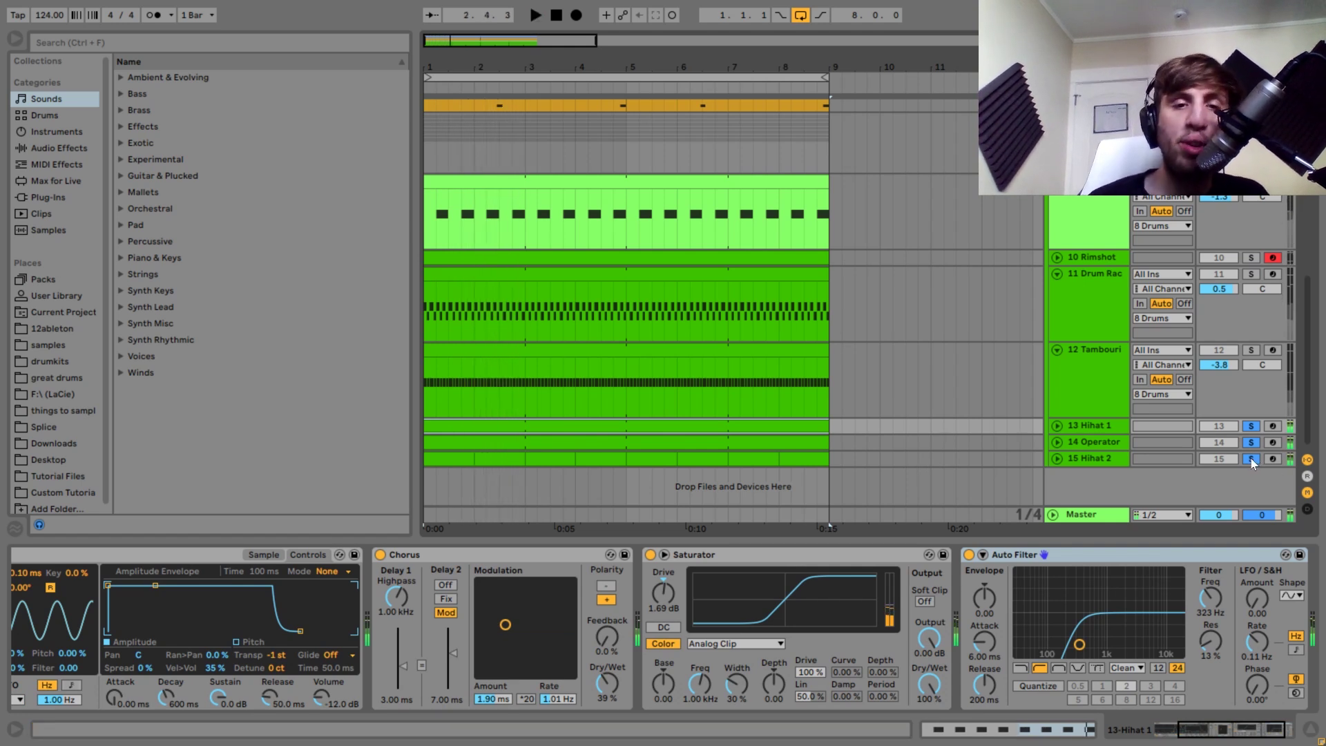
{"action": "left_click", "coordinate": [1249, 458]}
{"action": "left_click", "coordinate": [1115, 429]}
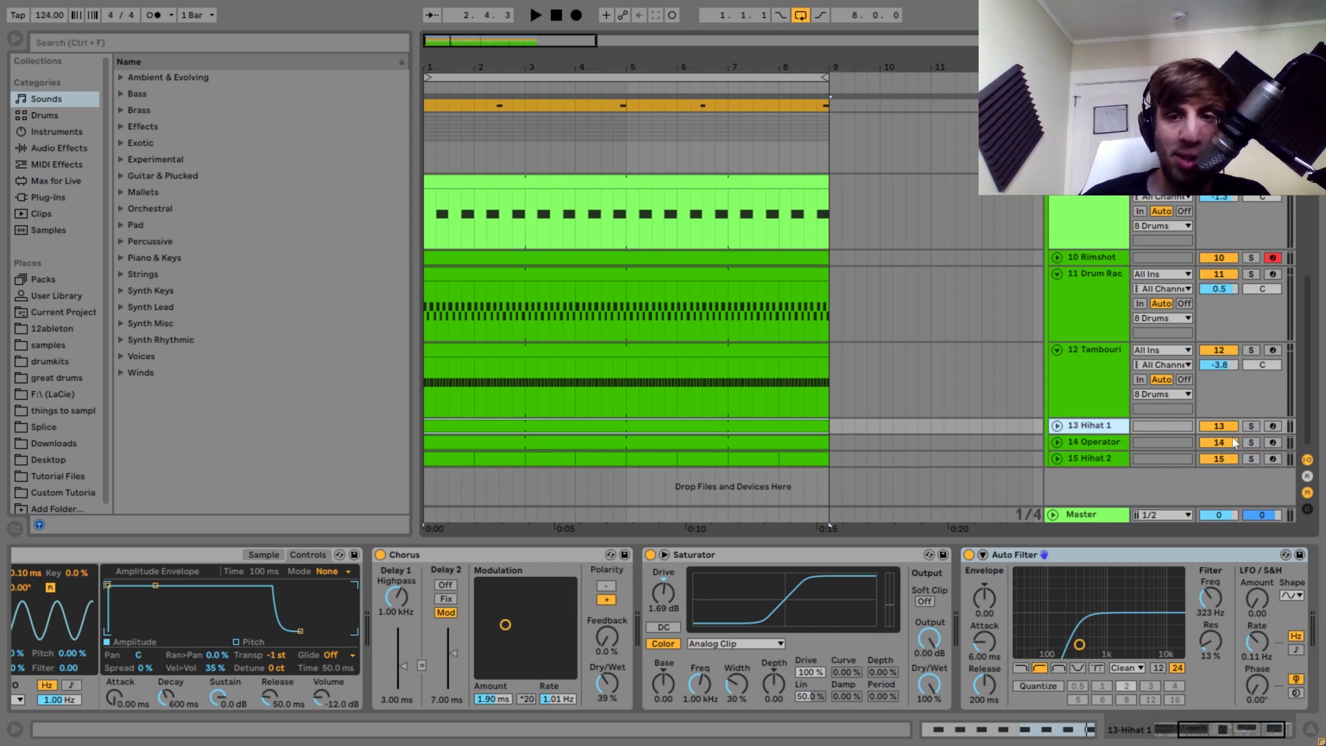
{"action": "left_click", "coordinate": [1251, 427]}
{"action": "left_click", "coordinate": [1057, 442]}
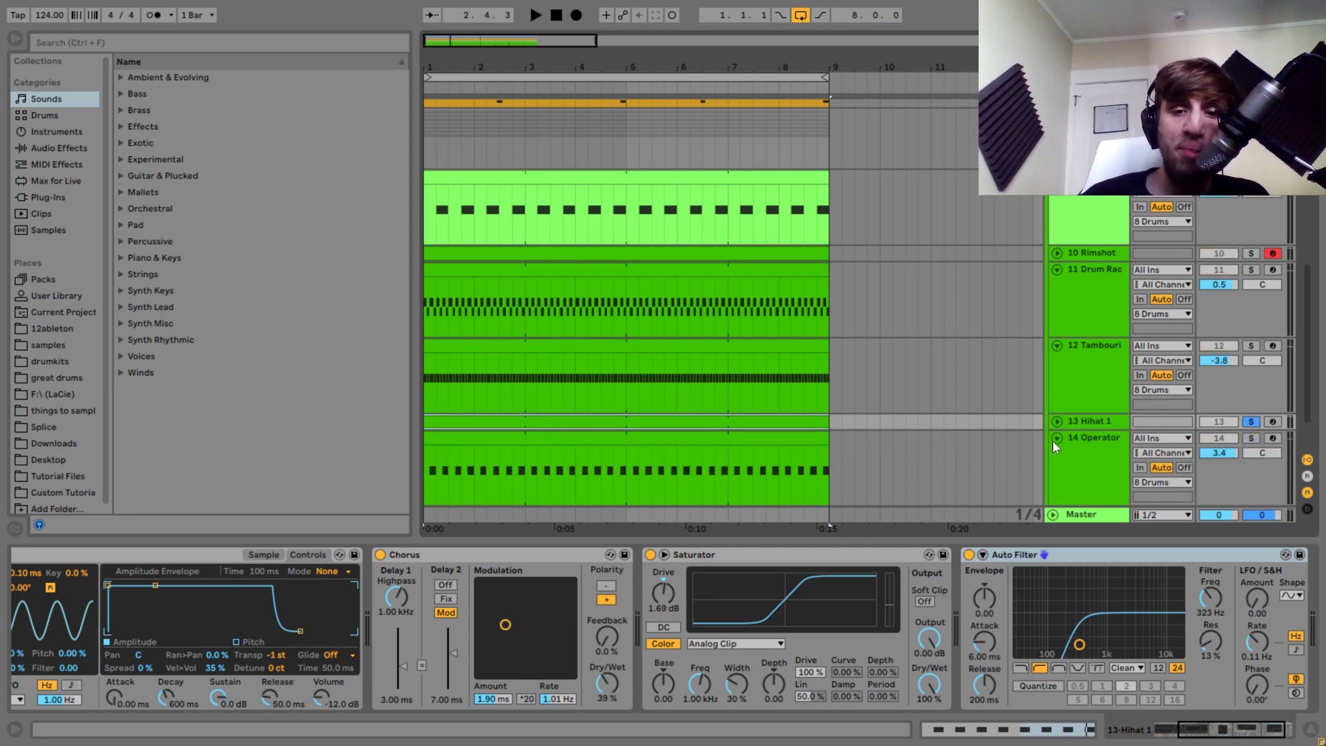
{"action": "key", "text": "space"}
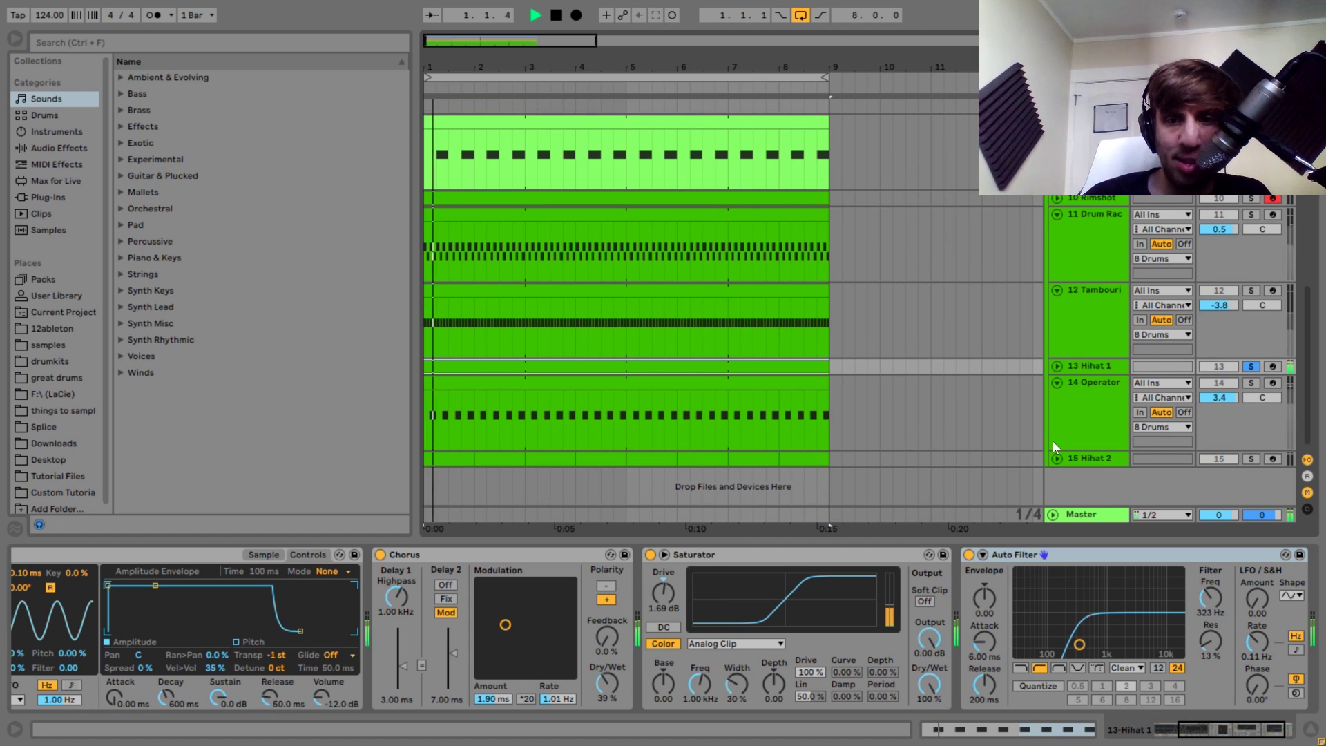
- Compare the 14 Operator and 13 Hihat 1 layers by alternating the solo between them, and show the Operator track's devices
{"action": "left_click", "coordinate": [1245, 383]}
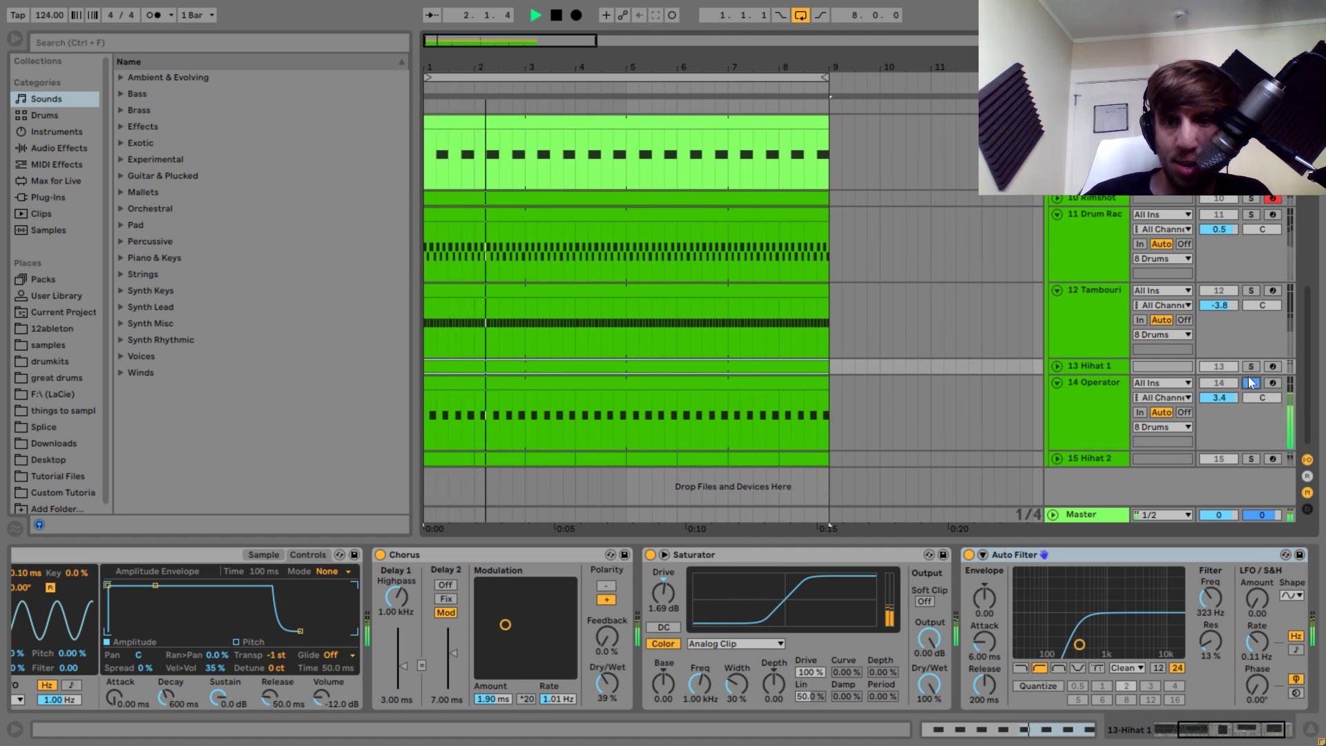
{"action": "left_click", "coordinate": [1251, 367]}
{"action": "key", "text": "space"}
{"action": "key", "text": "space"}
{"action": "left_click", "coordinate": [1250, 384]}
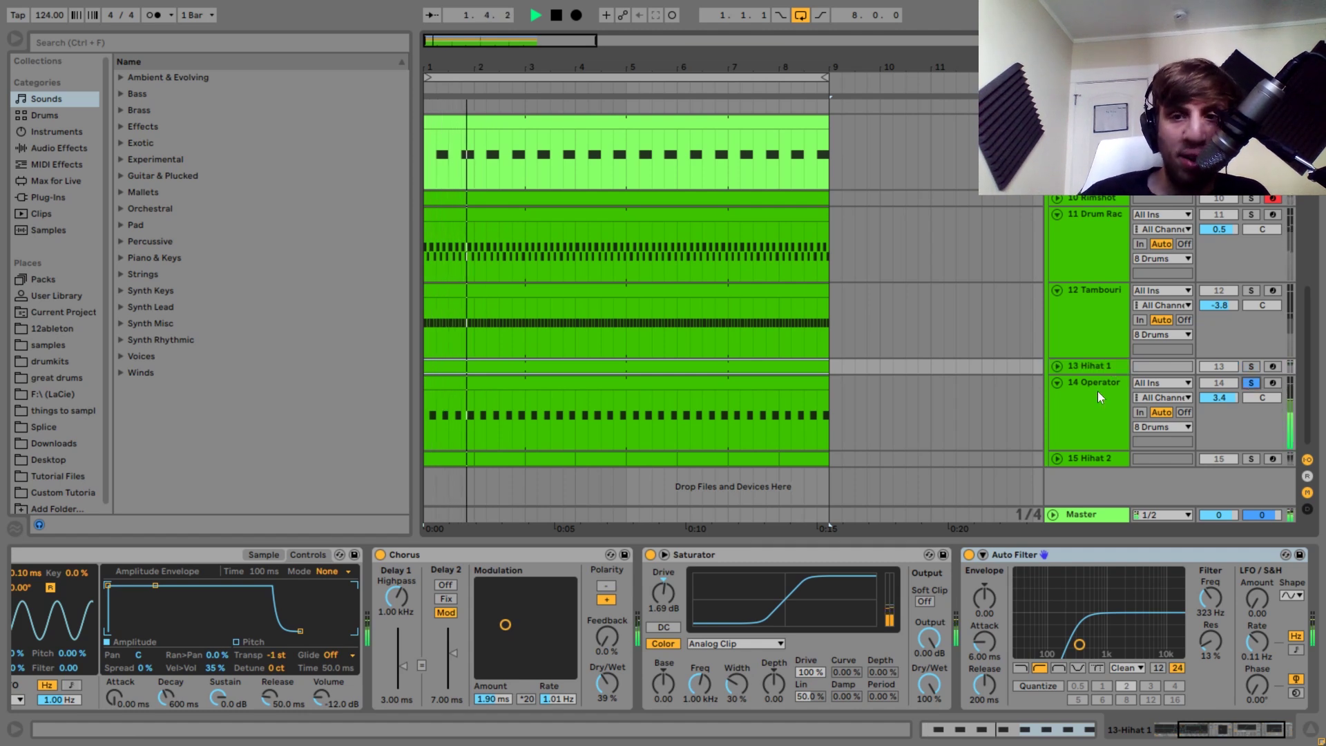
{"action": "left_click", "coordinate": [1099, 390]}
{"action": "key", "text": "space"}
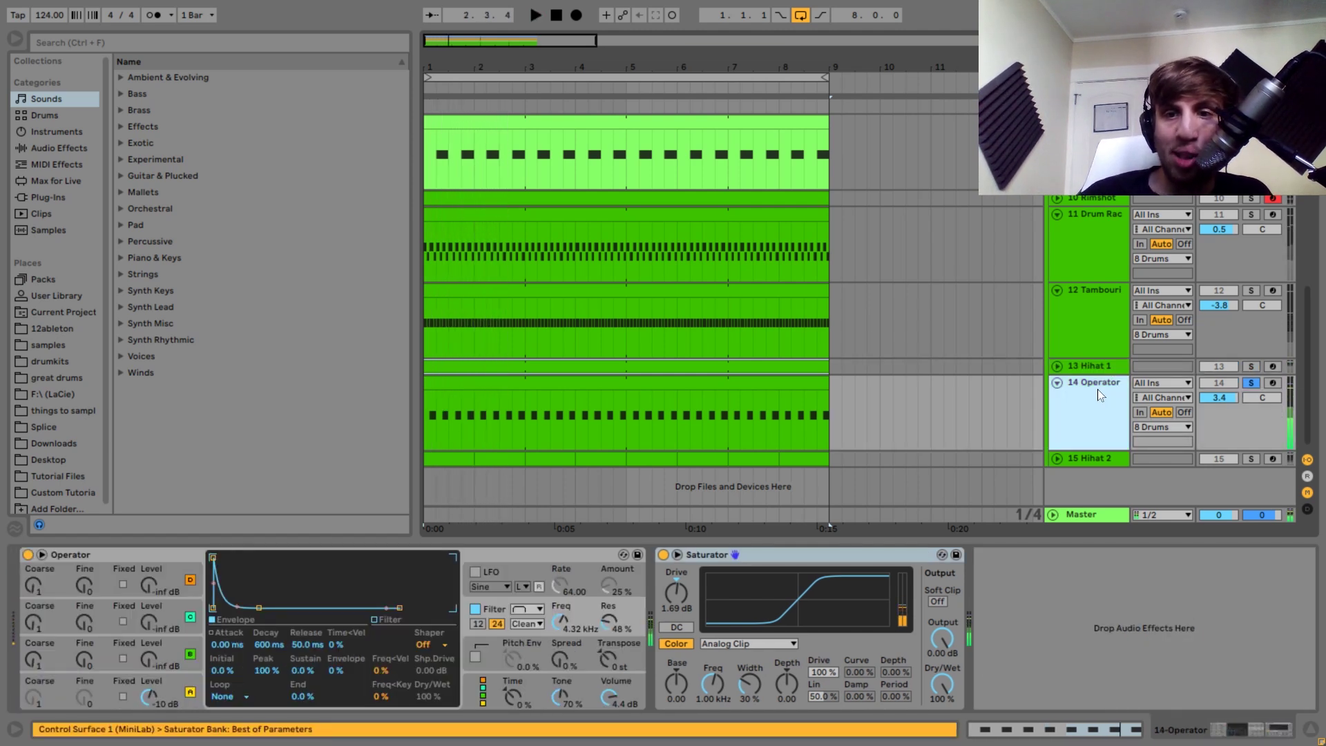
- Solo and unfold the 13 Hihat 1 track, play it, and show its sampler's sample waveform
{"action": "left_click", "coordinate": [1250, 367]}
{"action": "left_click", "coordinate": [1113, 365]}
{"action": "key", "text": "space"}
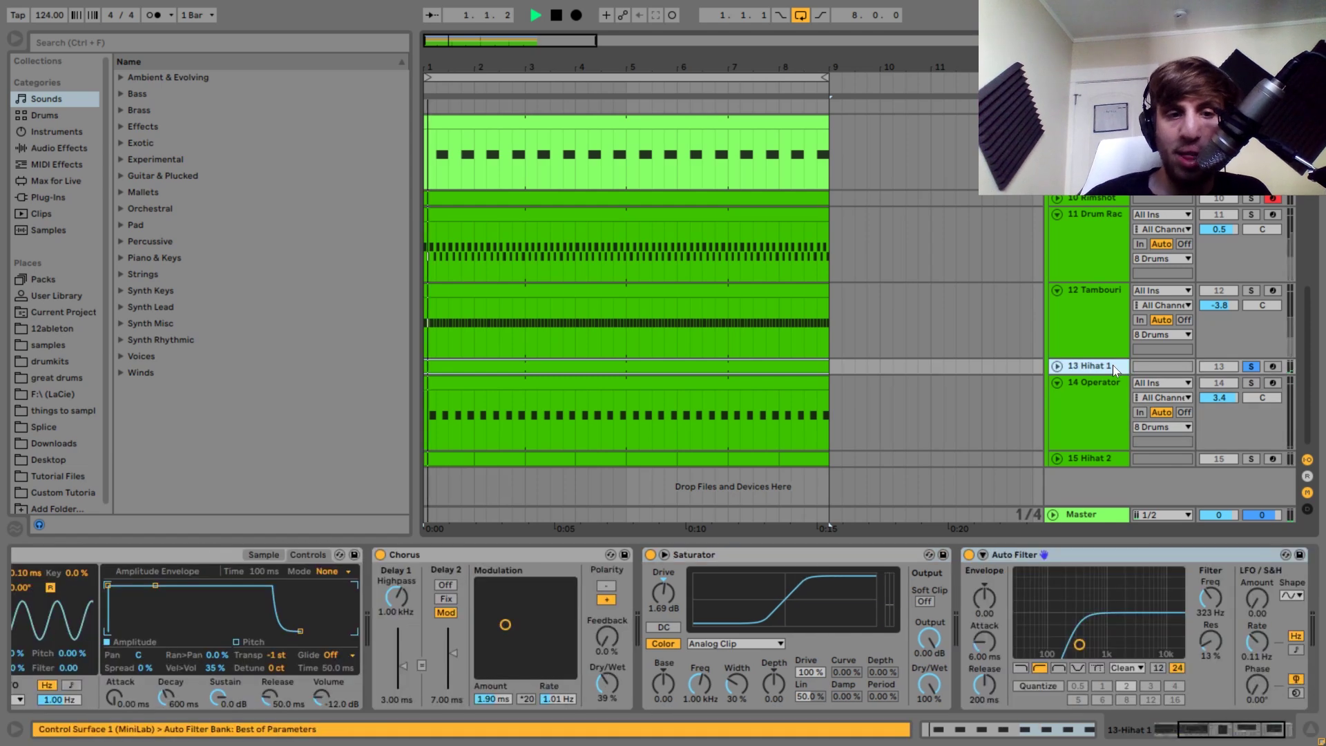
{"action": "key", "text": "Right"}
{"action": "left_click", "coordinate": [329, 564]}
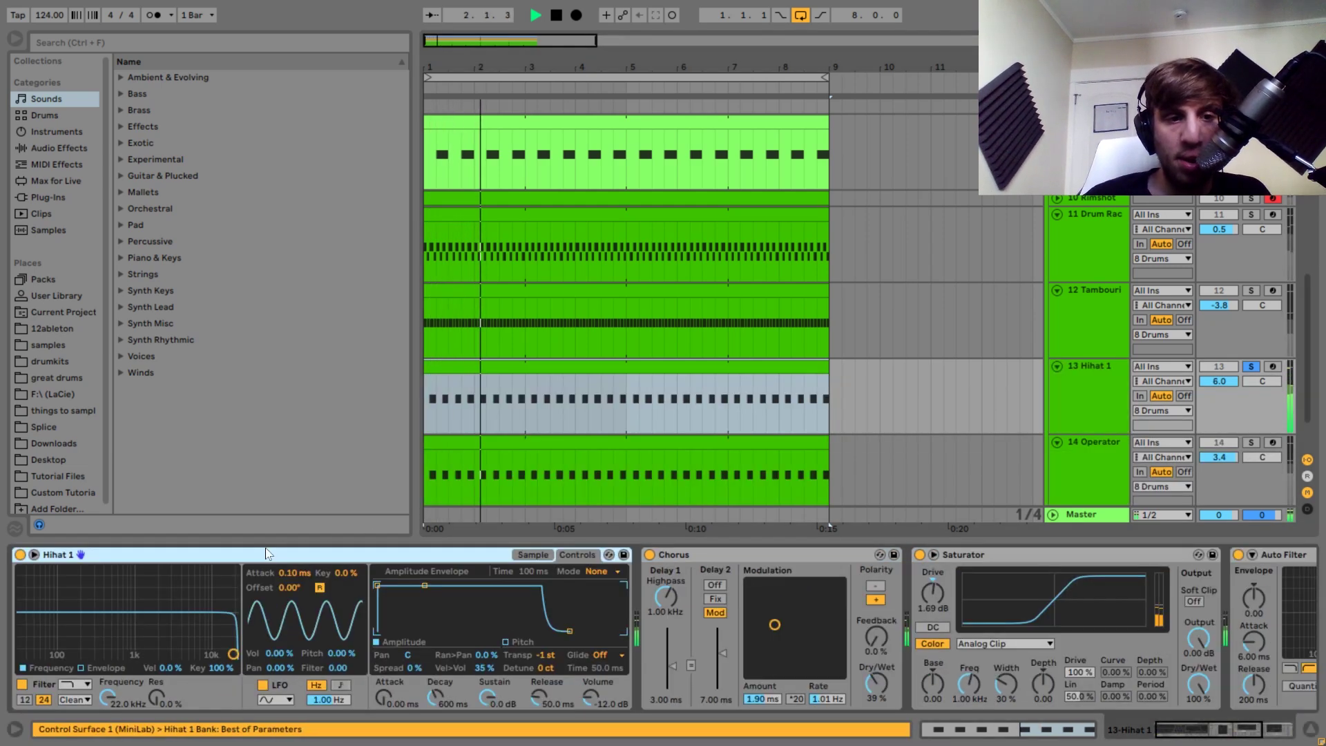
{"action": "left_click", "coordinate": [542, 554]}
{"action": "key", "text": "space"}
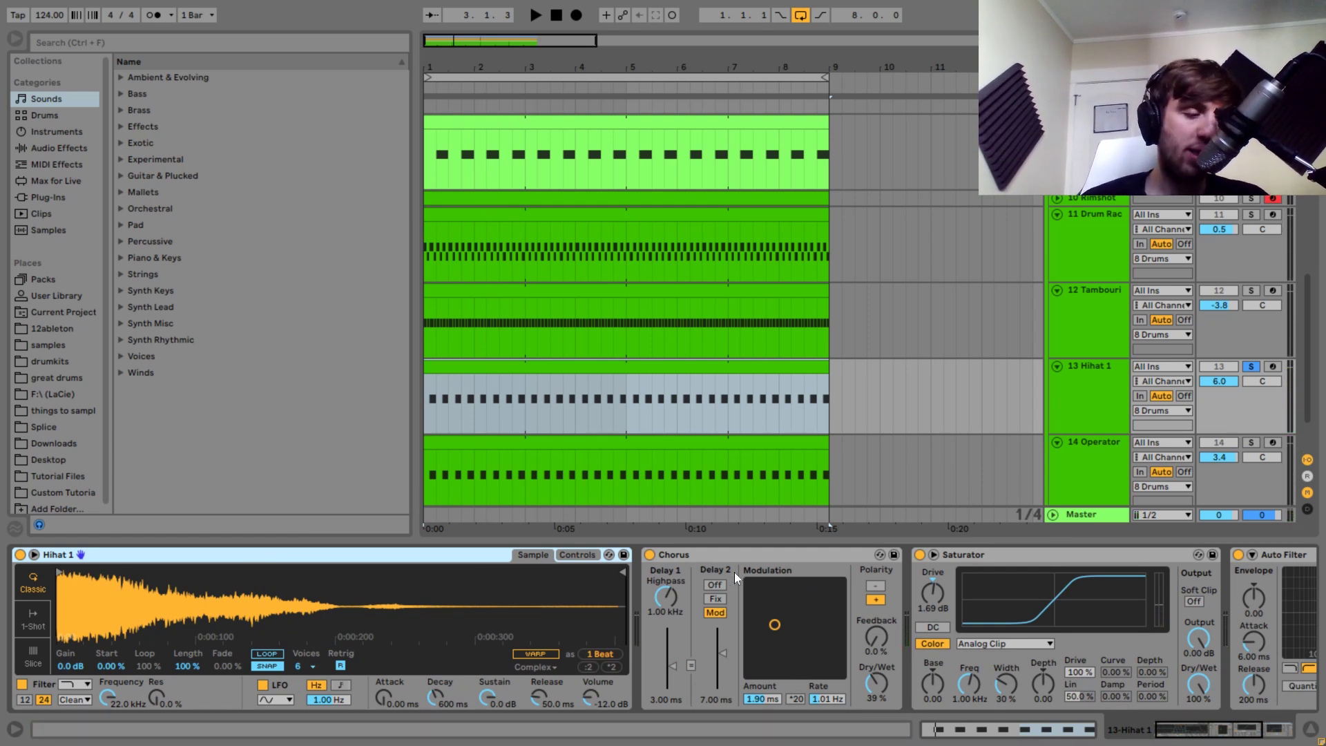
- Examine the Chorus, Saturator and Auto Filter on 13 Hihat 1 while playing the soloed hi-hat twice
{"action": "left_click_drag", "start_coordinate": [1228, 730], "coordinate": [1267, 737]}
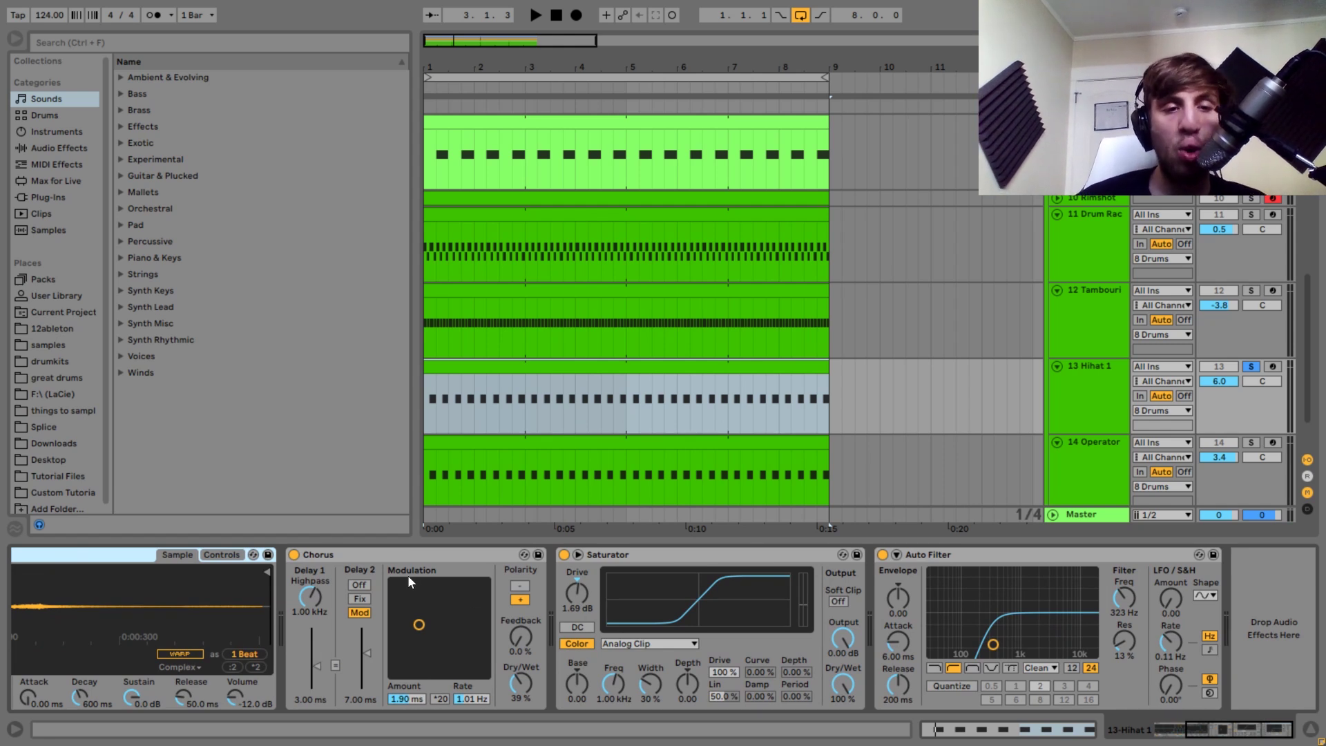
{"action": "key", "text": "space"}
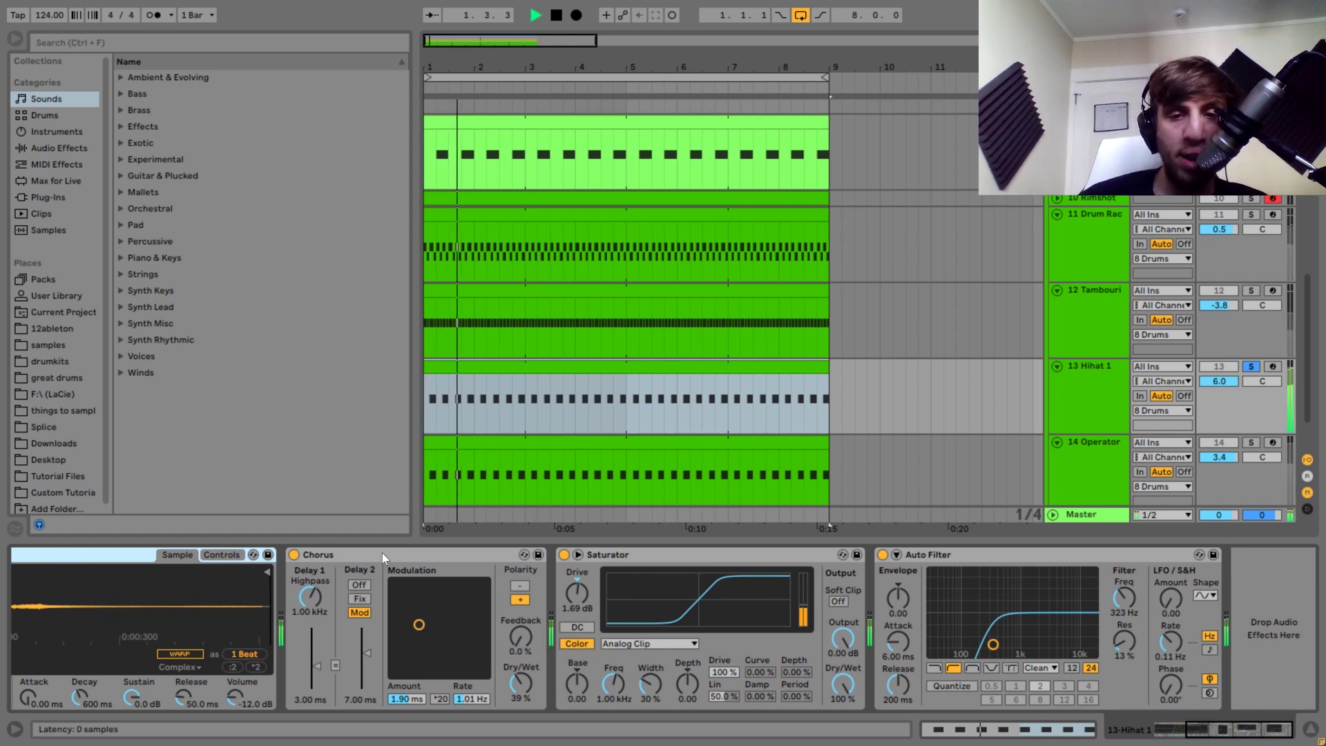
{"action": "key", "text": "space"}
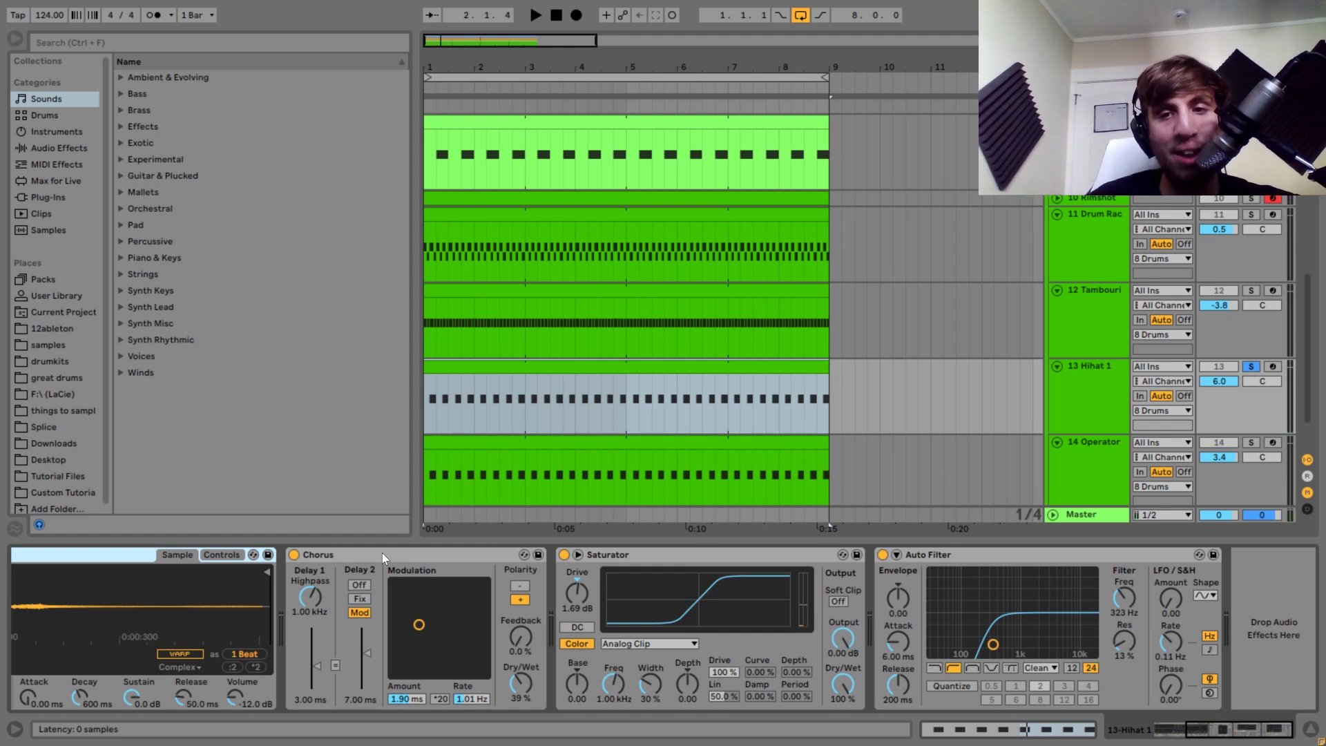
{"action": "key", "text": "space"}
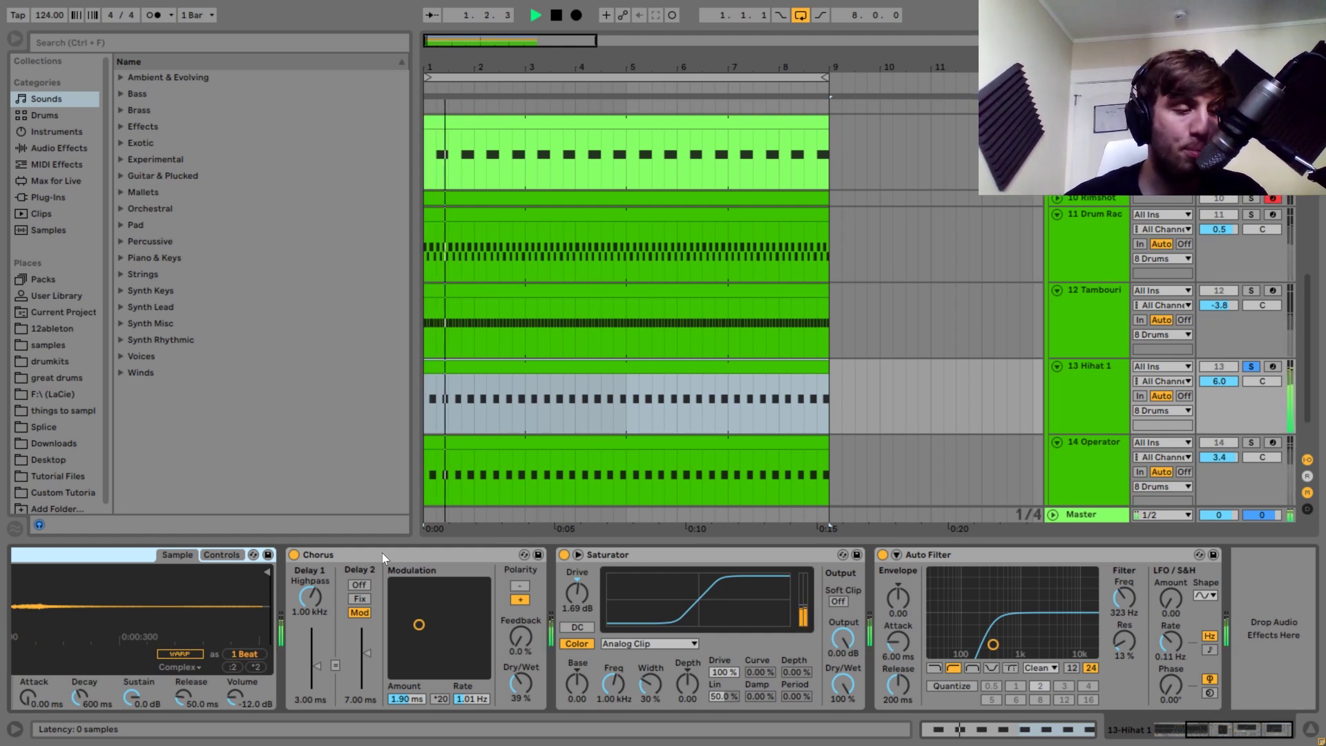
{"action": "key", "text": "space"}
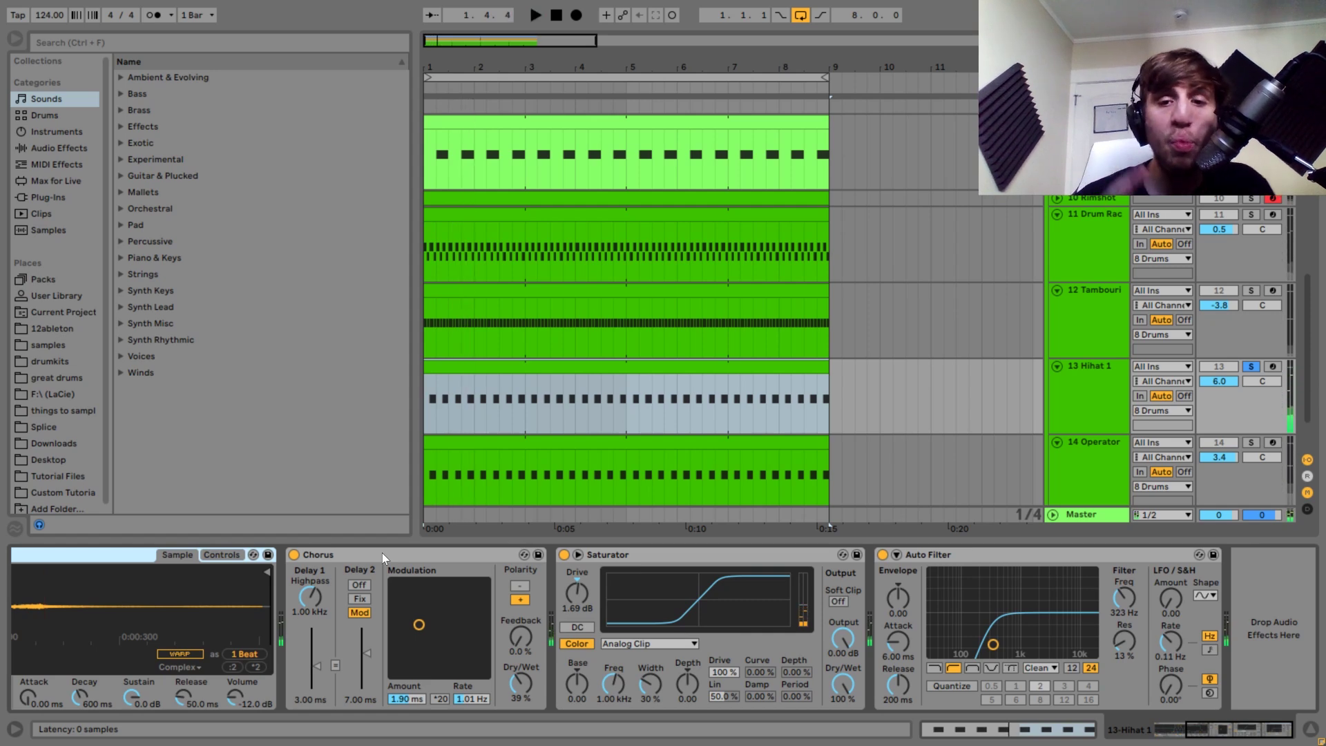
- Move the solo to the 14 Operator track, show its Operator and Saturator devices, and play it alone
{"action": "left_click", "coordinate": [1251, 445]}
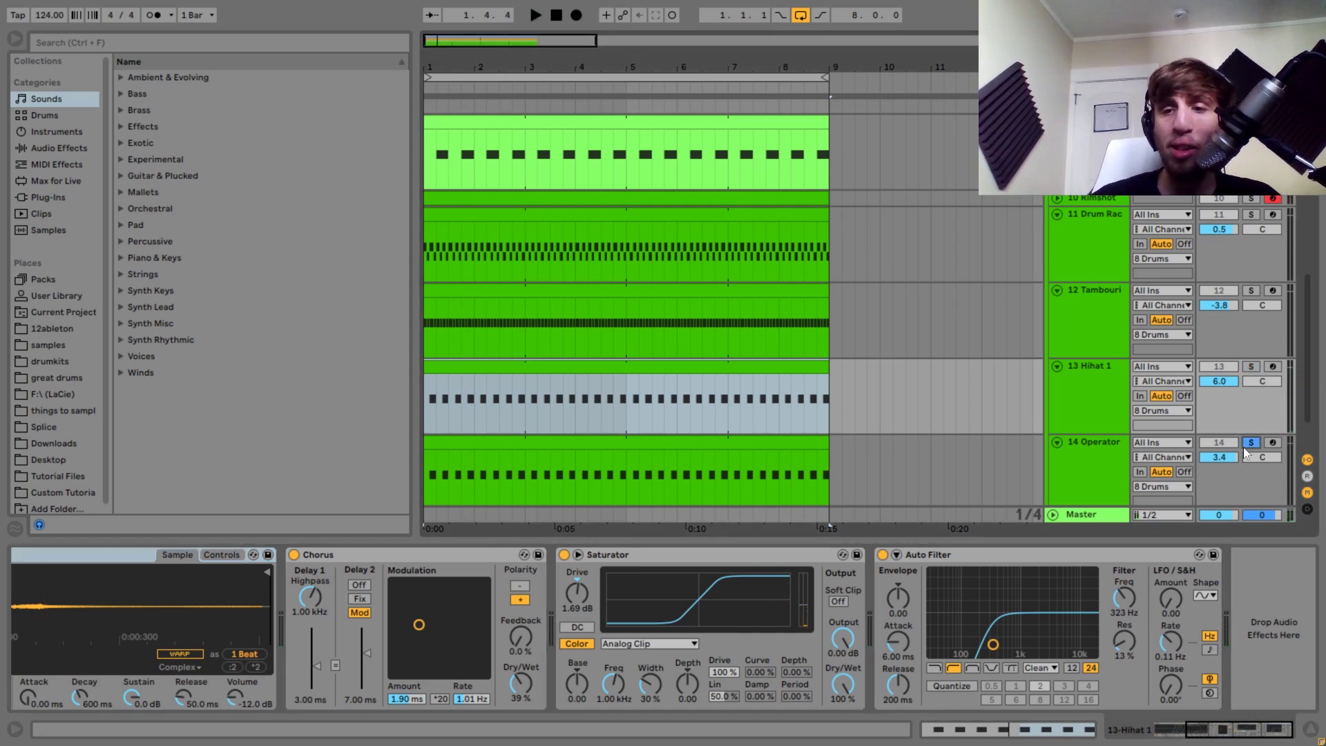
{"action": "left_click", "coordinate": [1090, 447]}
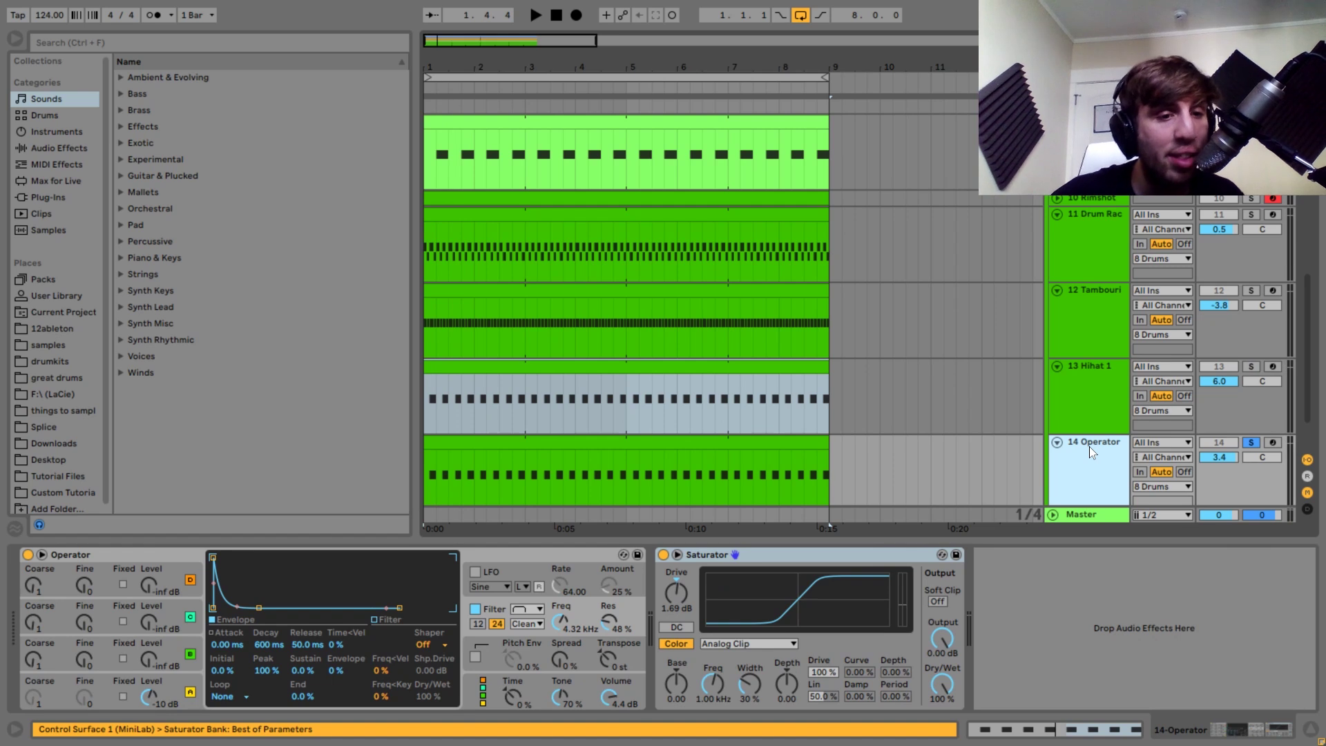
{"action": "key", "text": "space"}
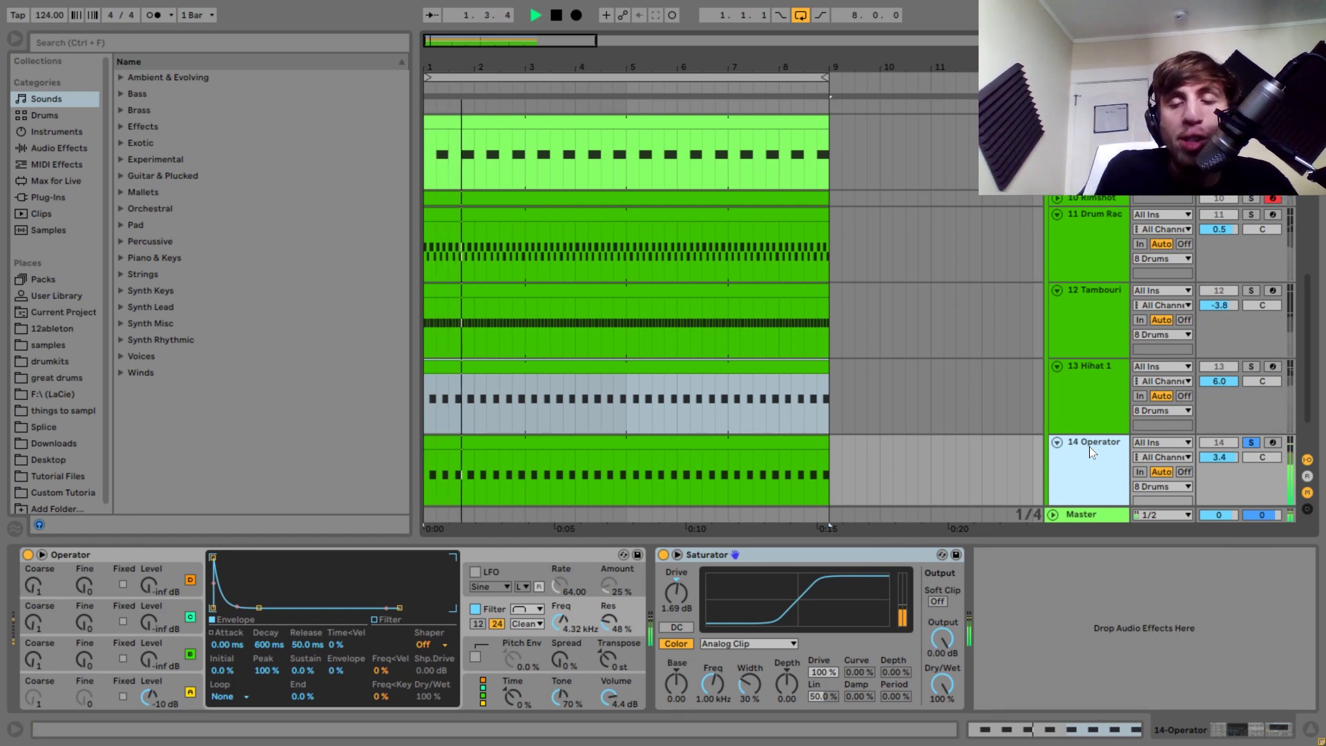
{"action": "key", "text": "space"}
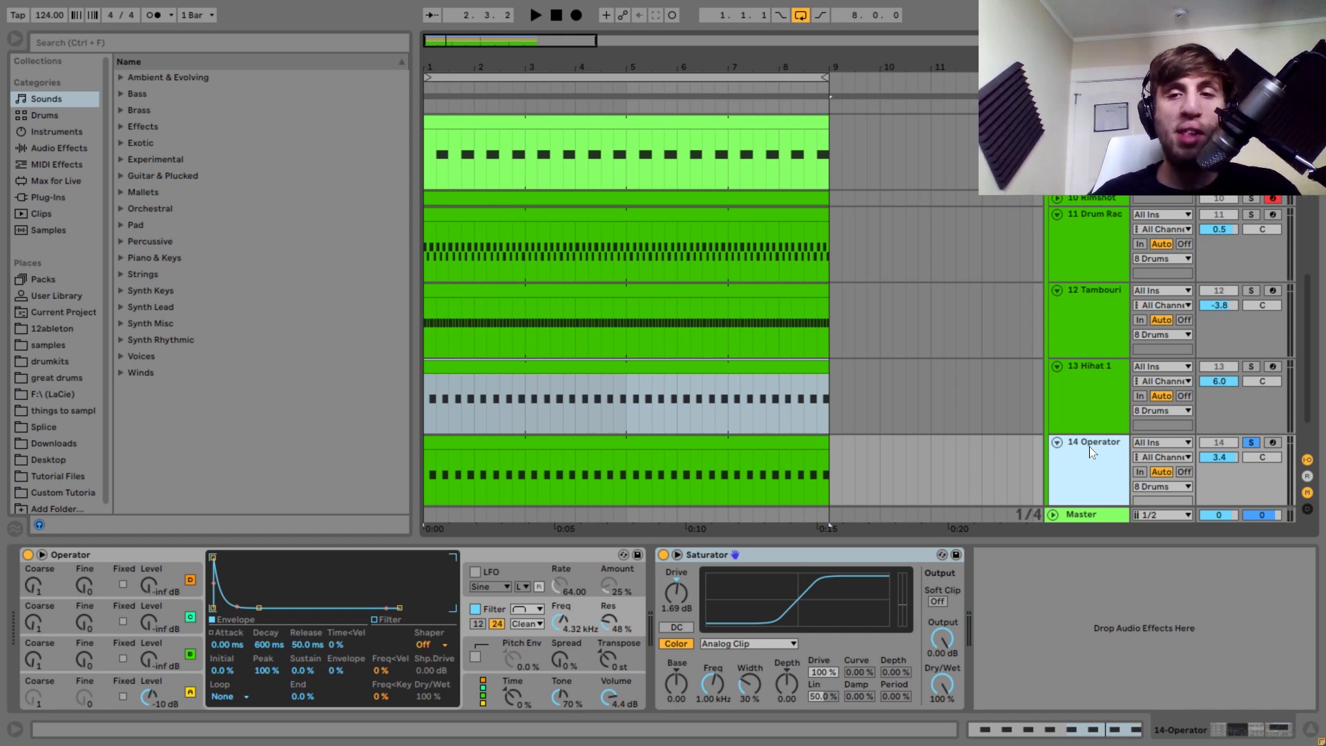
- Play 13 Hihat 1 soloed, clear the solo, and compare the full mix with 14 Operator muted and unmuted
{"action": "left_click", "coordinate": [1251, 366]}
{"action": "key", "text": "space"}
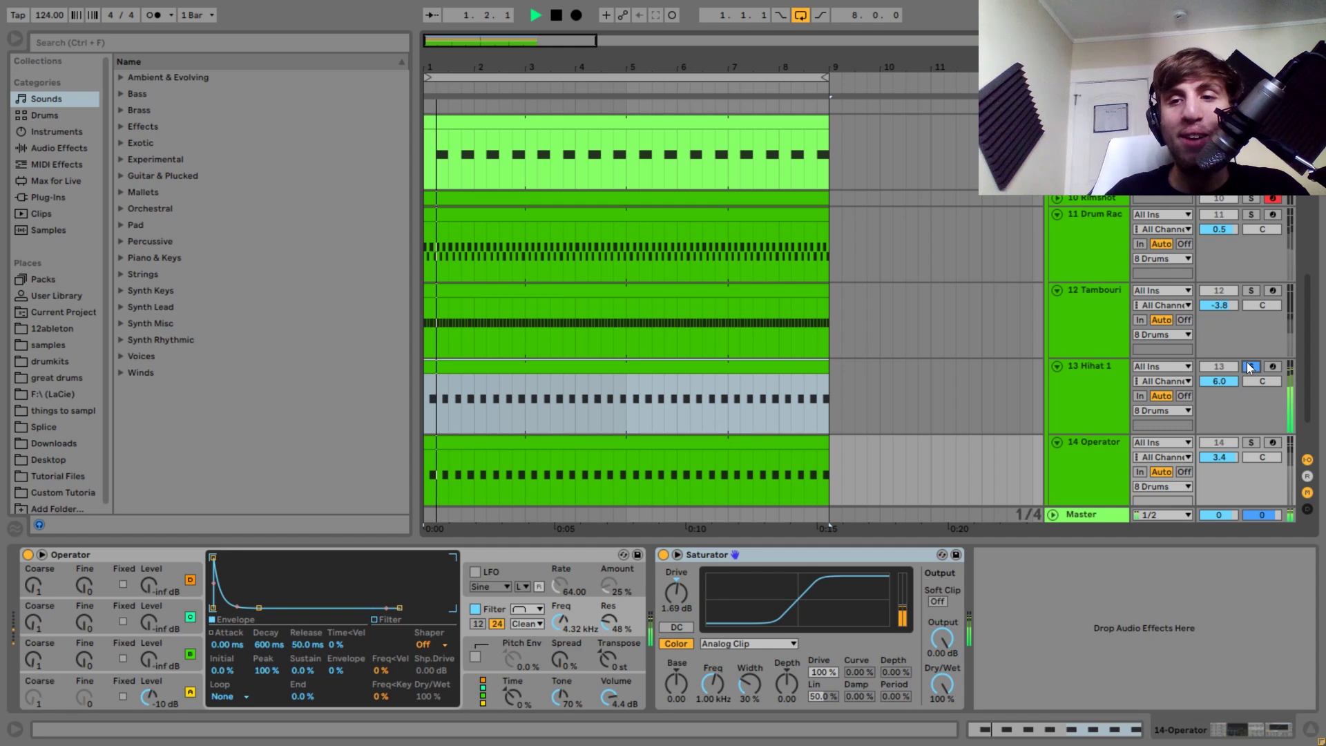
{"action": "left_click", "coordinate": [1215, 443]}
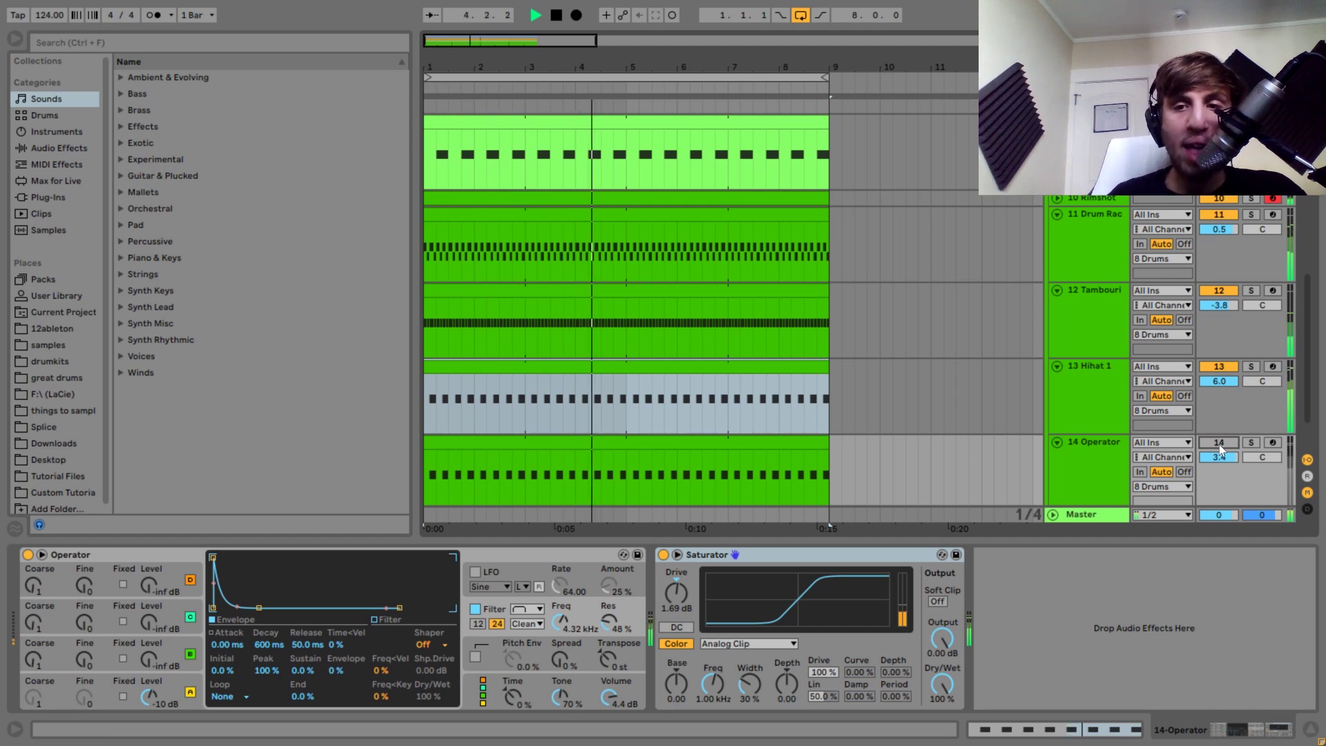
{"action": "left_click", "coordinate": [1220, 445]}
{"action": "left_click", "coordinate": [1106, 454]}
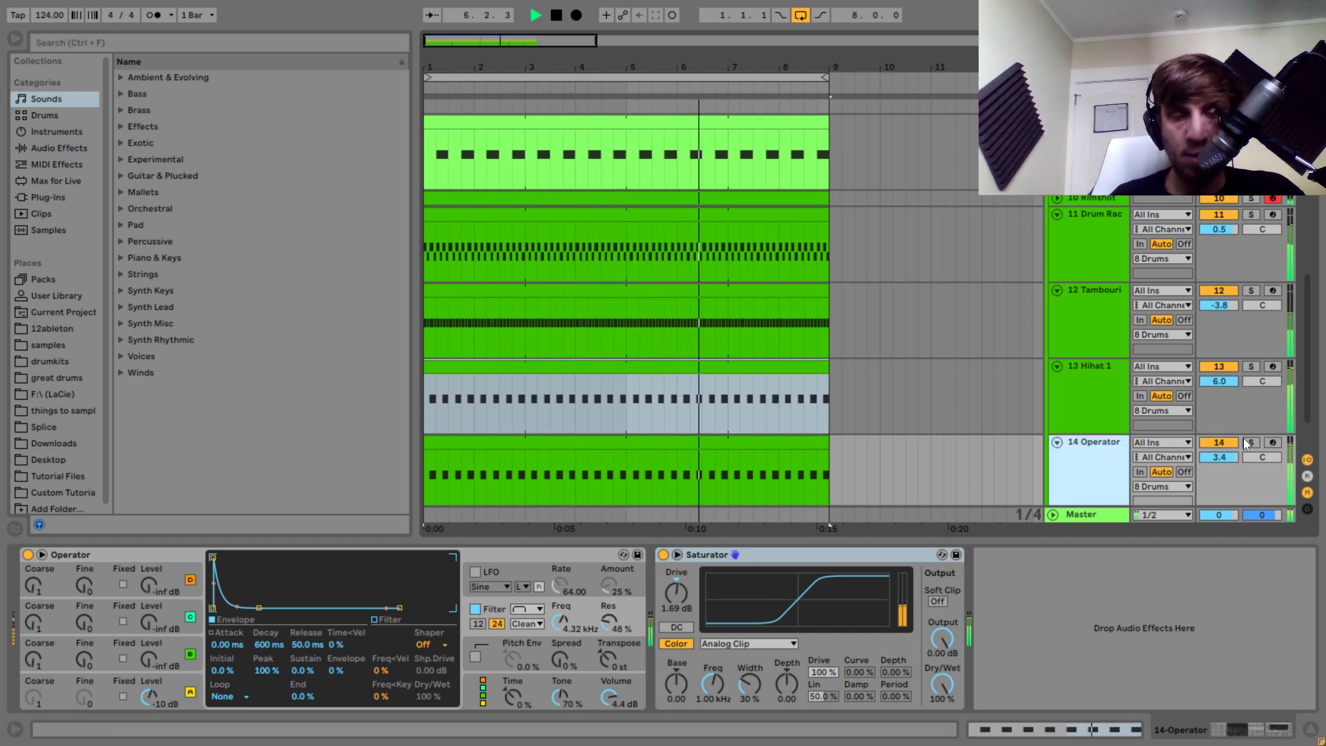
{"action": "key", "text": "space"}
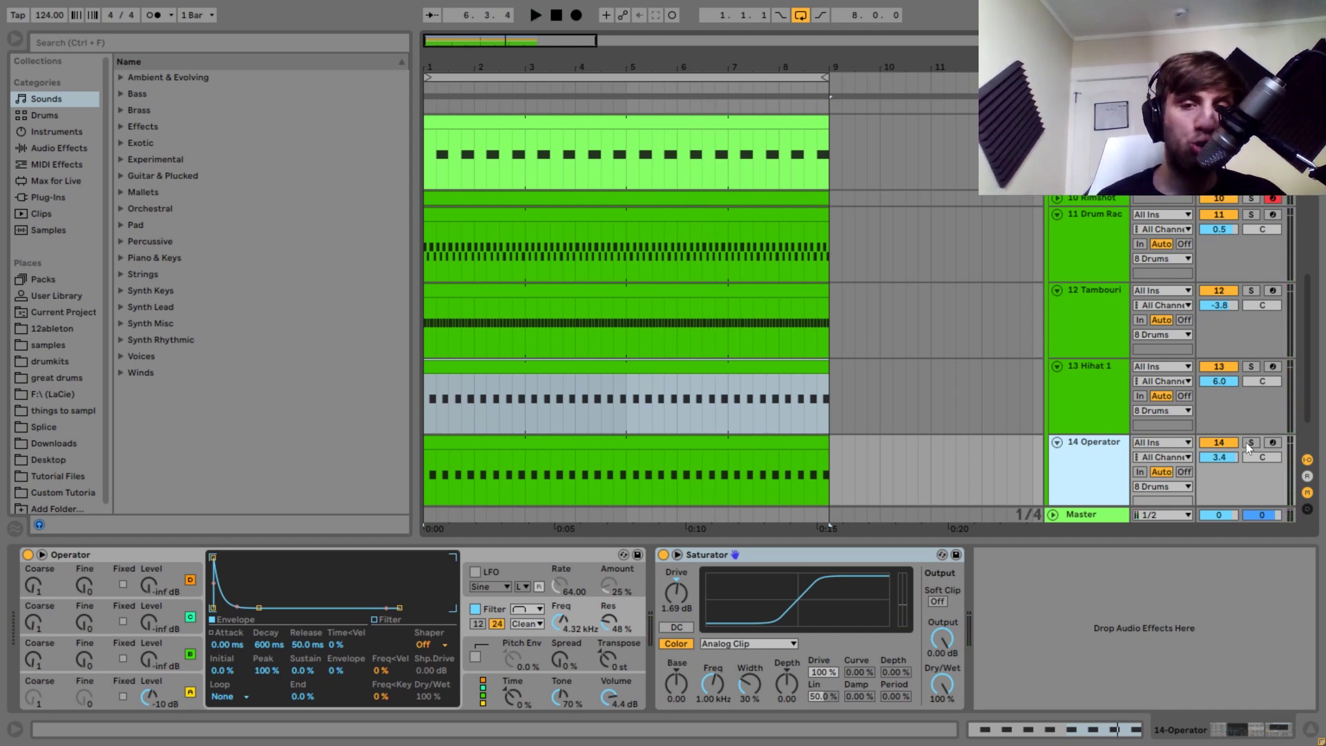
- Solo 14 Operator, examine Oscillator A's noise wave and the filter settings, and play the layer alone
{"action": "left_click", "coordinate": [1249, 447]}
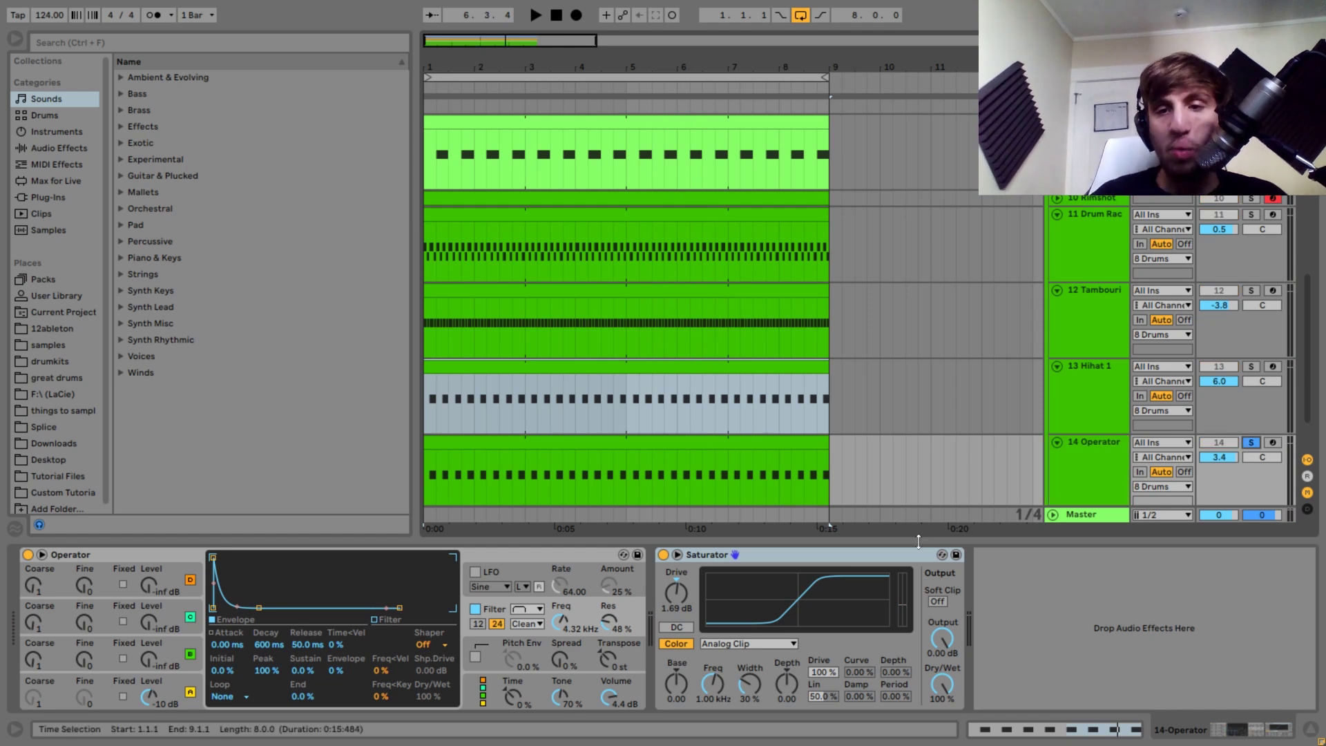
{"action": "left_click", "coordinate": [198, 684]}
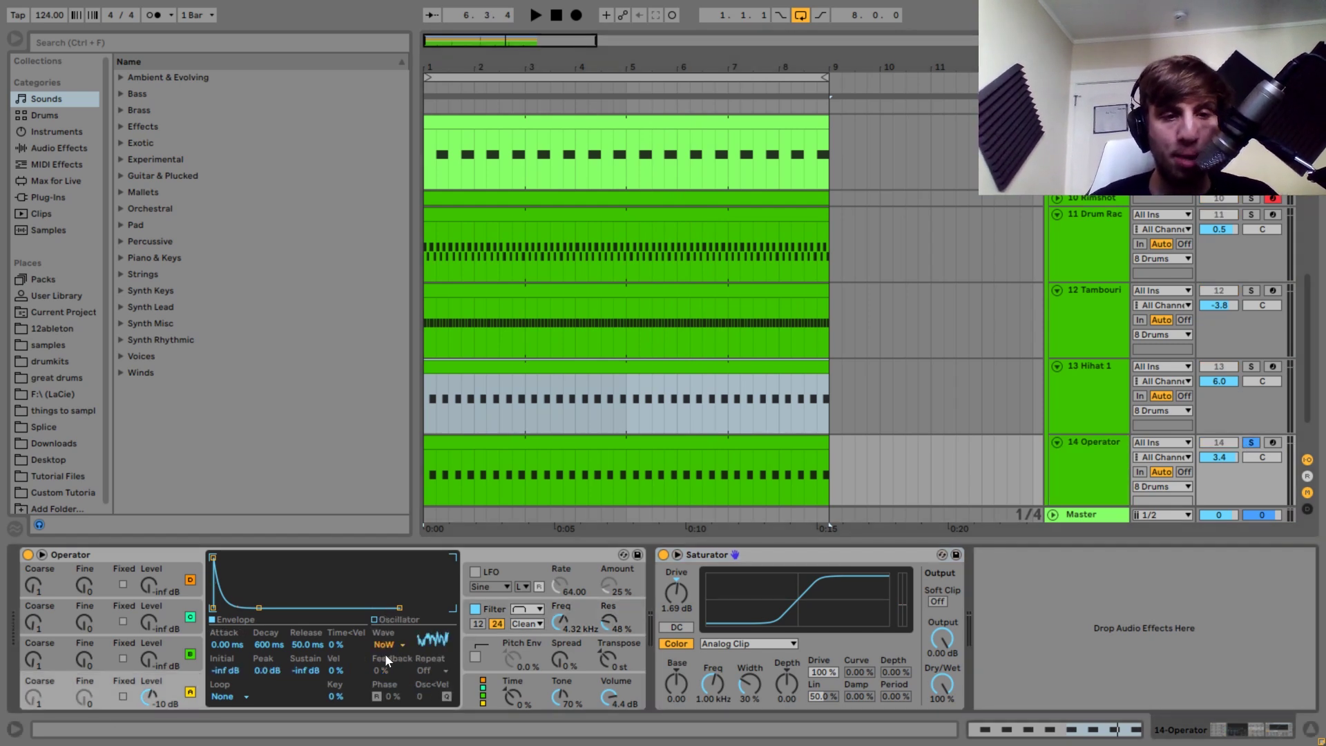
{"action": "left_click", "coordinate": [496, 608]}
{"action": "key", "text": "space"}
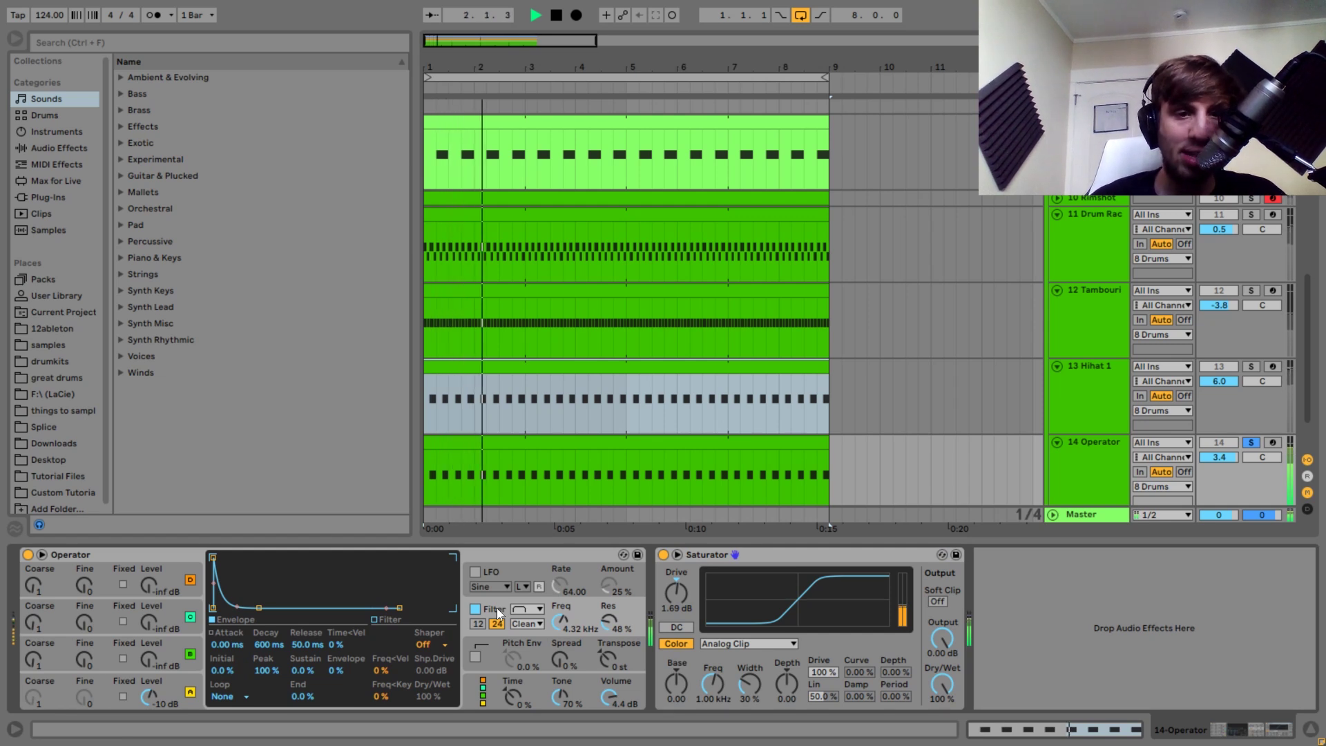
{"action": "key", "text": "space"}
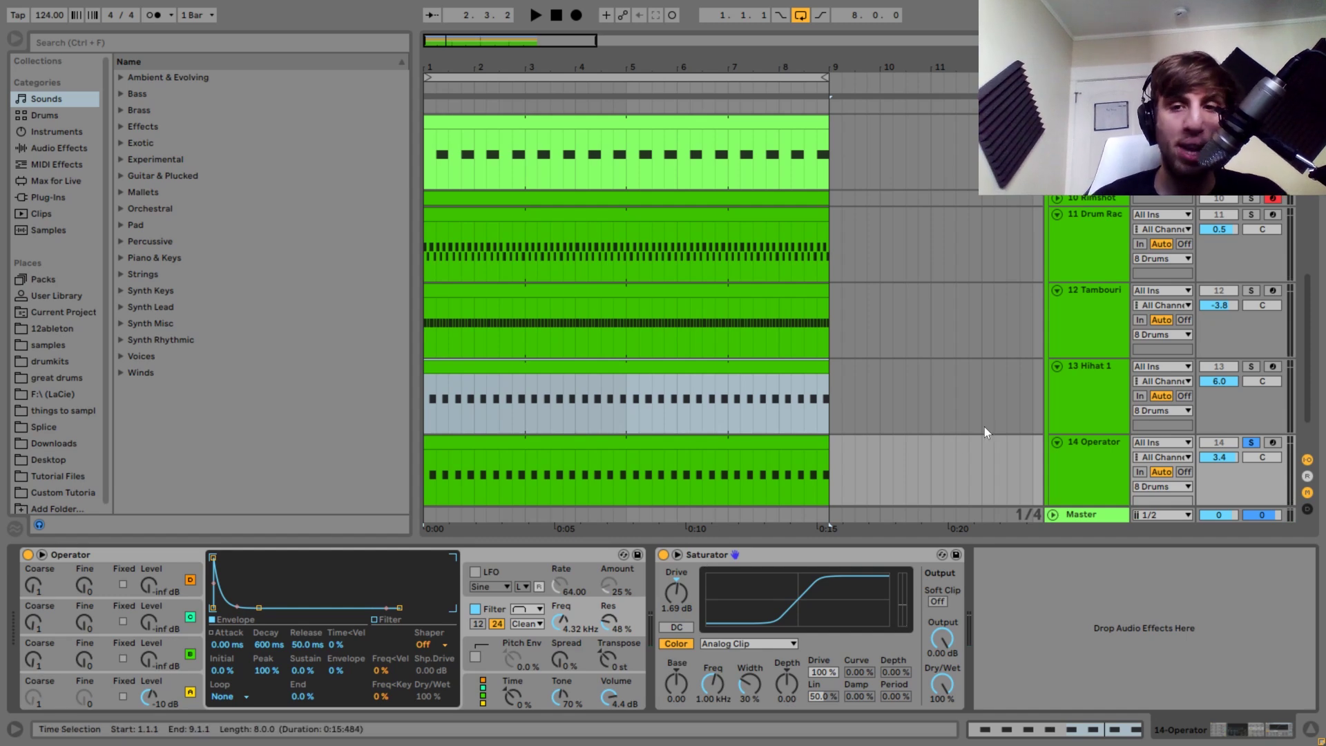
- Unfold the 15 Hihat 2 track, show its sampler, and play it soloed
{"action": "scroll", "coordinate": [985, 420], "scroll_direction": "down", "scroll_amount": 2}
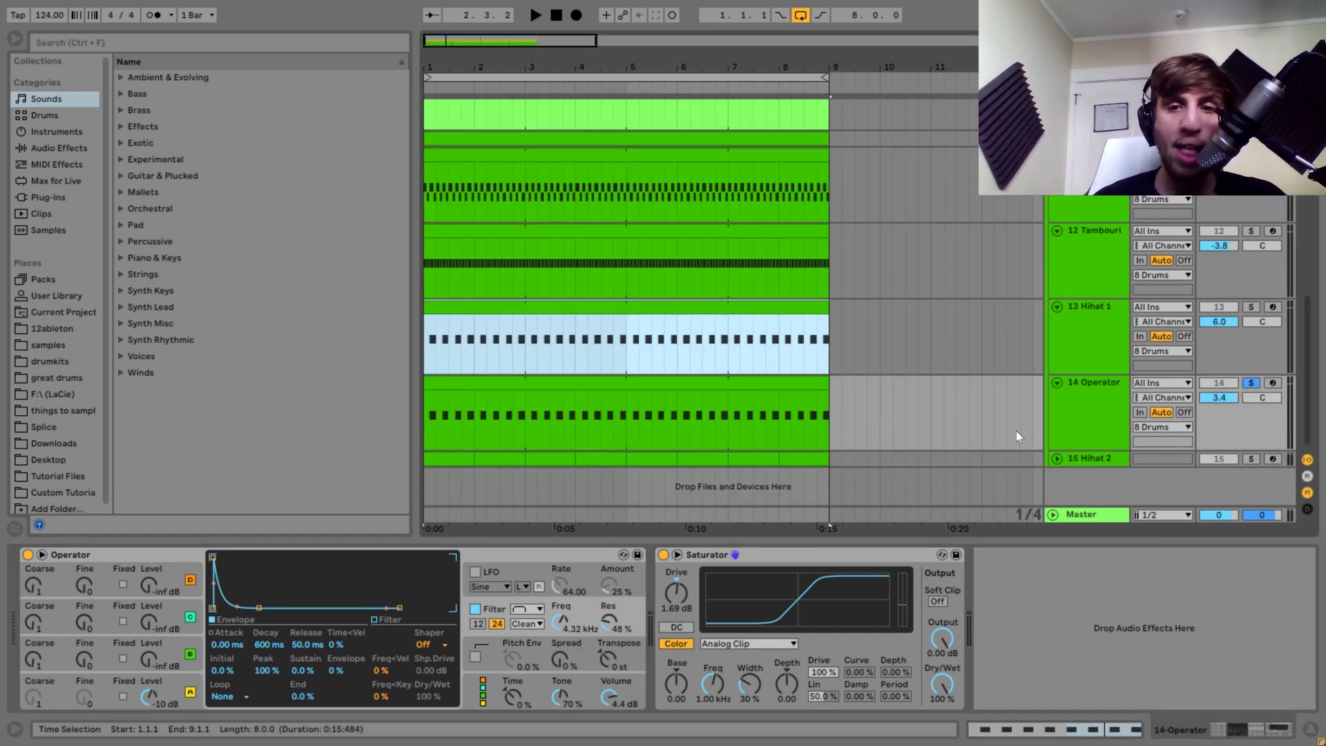
{"action": "left_click", "coordinate": [1057, 458]}
{"action": "left_click", "coordinate": [1081, 446]}
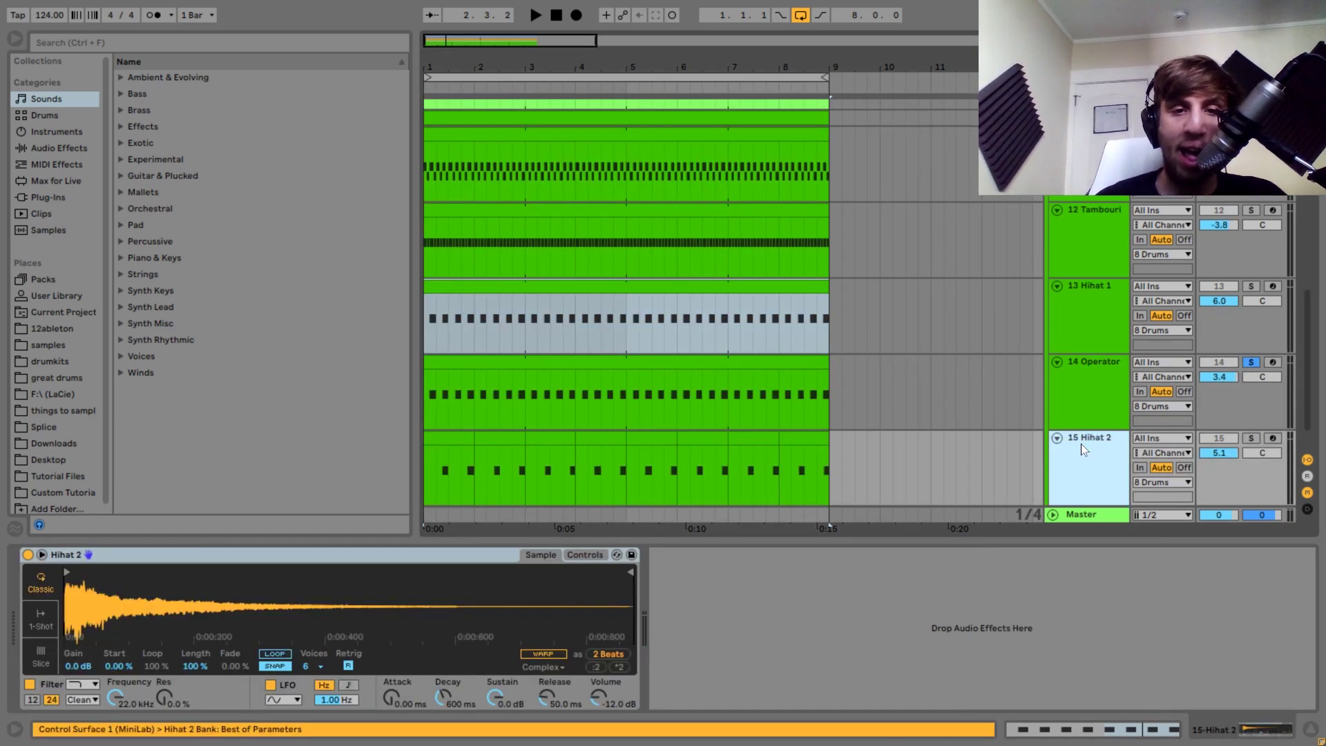
{"action": "left_click", "coordinate": [1252, 439]}
{"action": "key", "text": "space"}
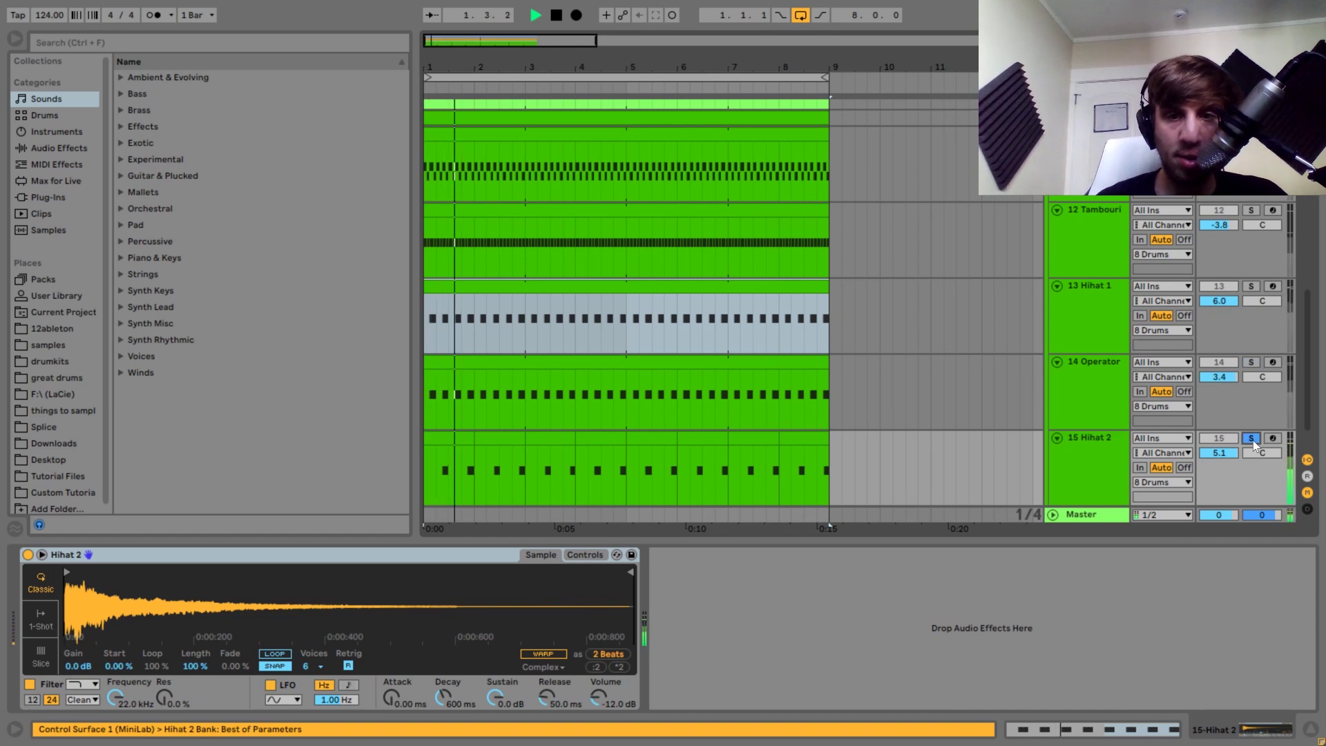
{"action": "key", "text": "space"}
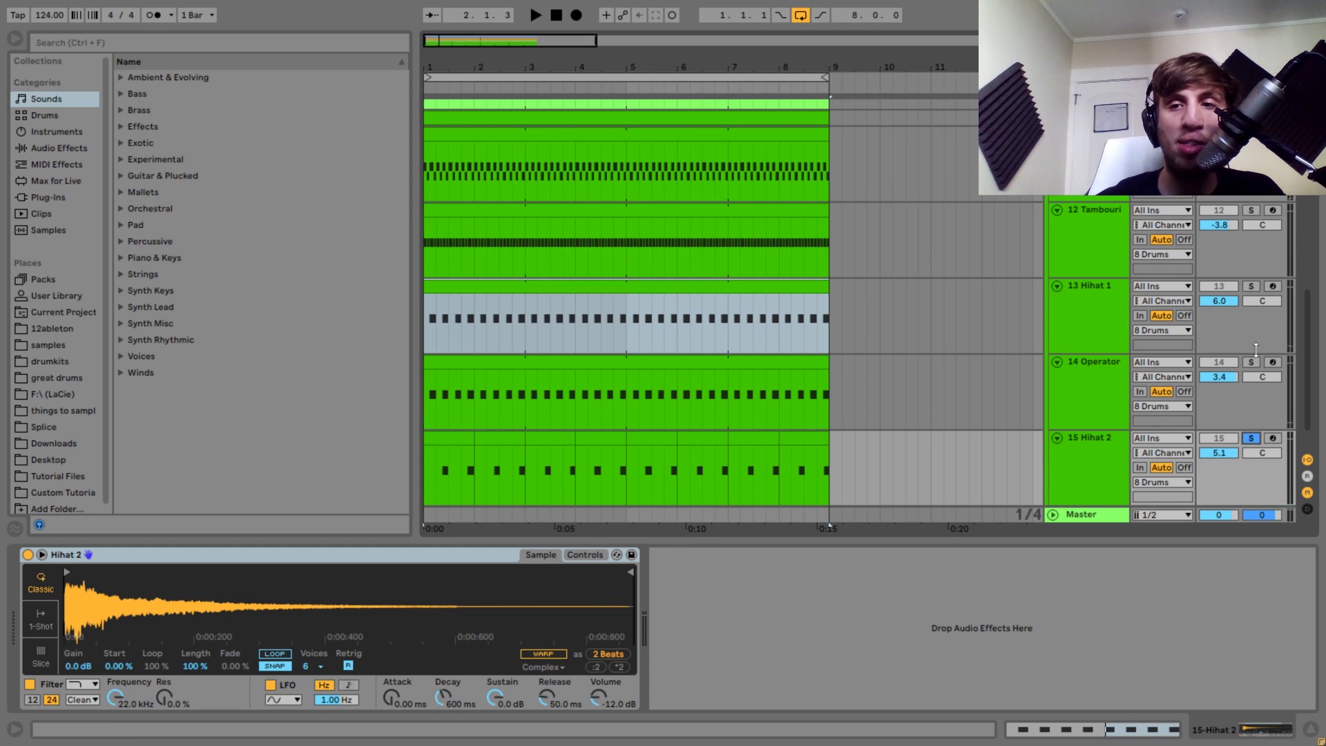
- Play 15 Hihat 2 with 14 Operator added to the solo, and clear the solos to hear the full mix
{"action": "key", "text": "space"}
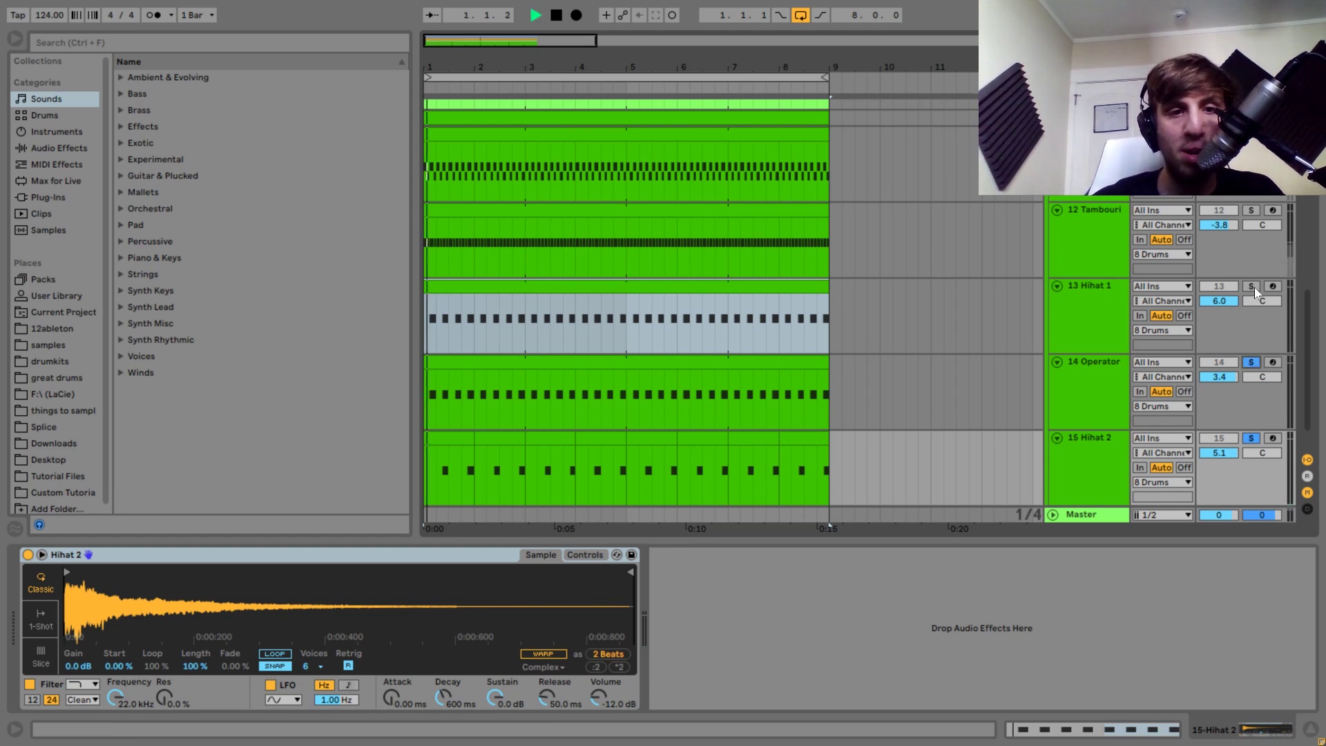
{"action": "key", "text": "space"}
{"action": "left_click", "coordinate": [1252, 364]}
{"action": "key", "text": "space"}
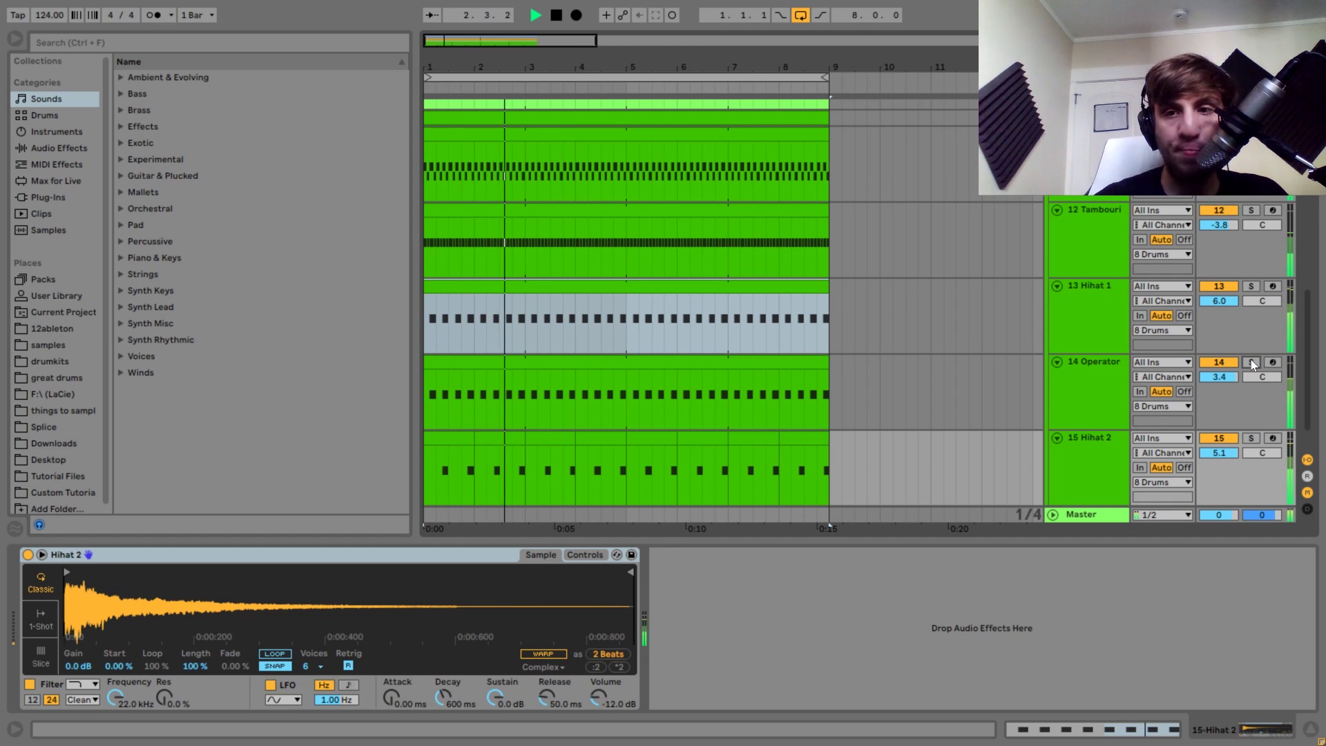
{"action": "key", "text": "space"}
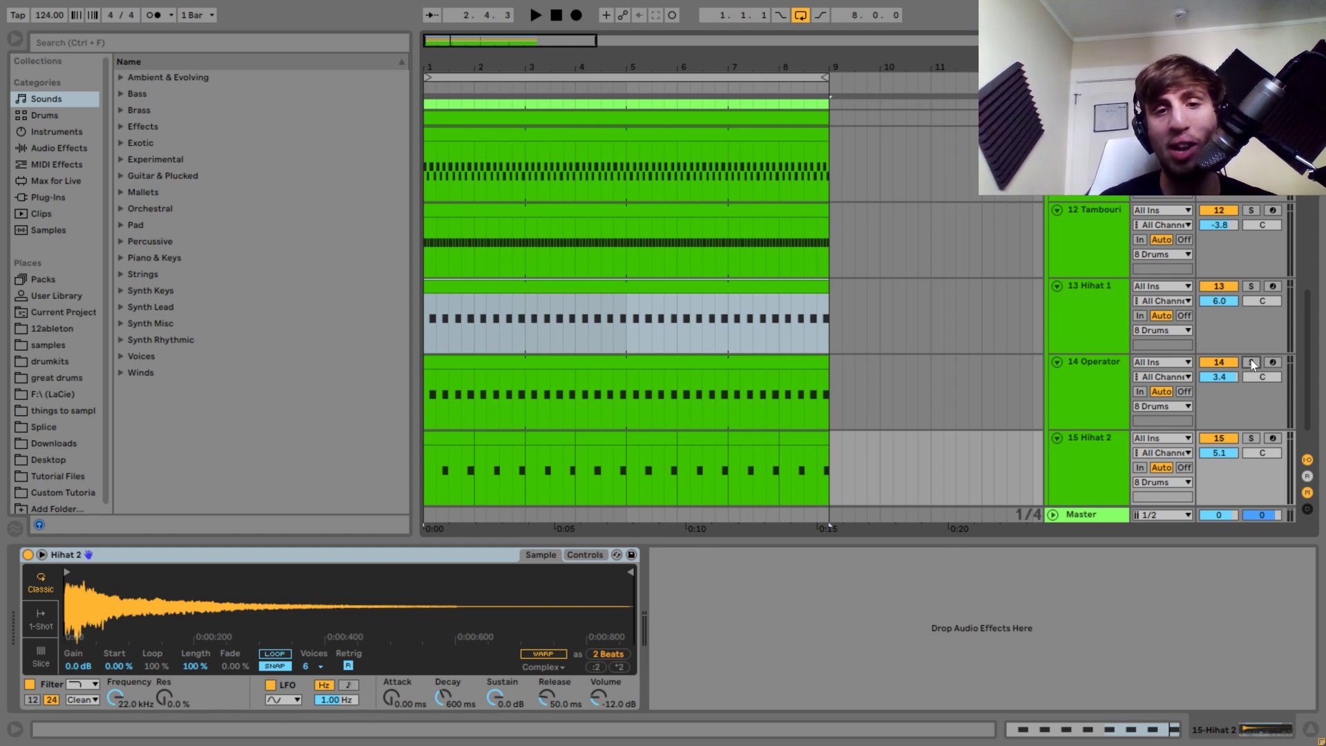
{"action": "key", "text": "space"}
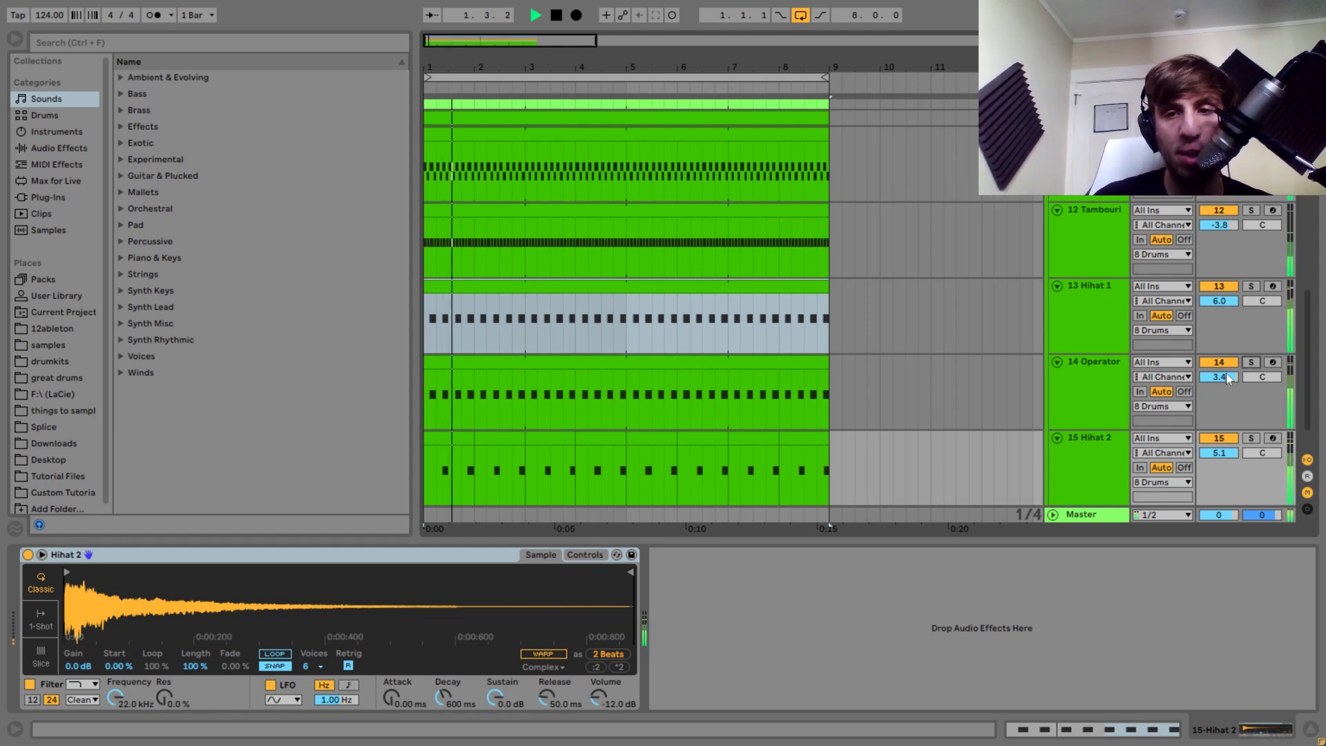
- Play the full mix, play 15 Hihat 2 soloed once more, and clear its solo
{"action": "key", "text": "space"}
{"action": "key", "text": "space"}
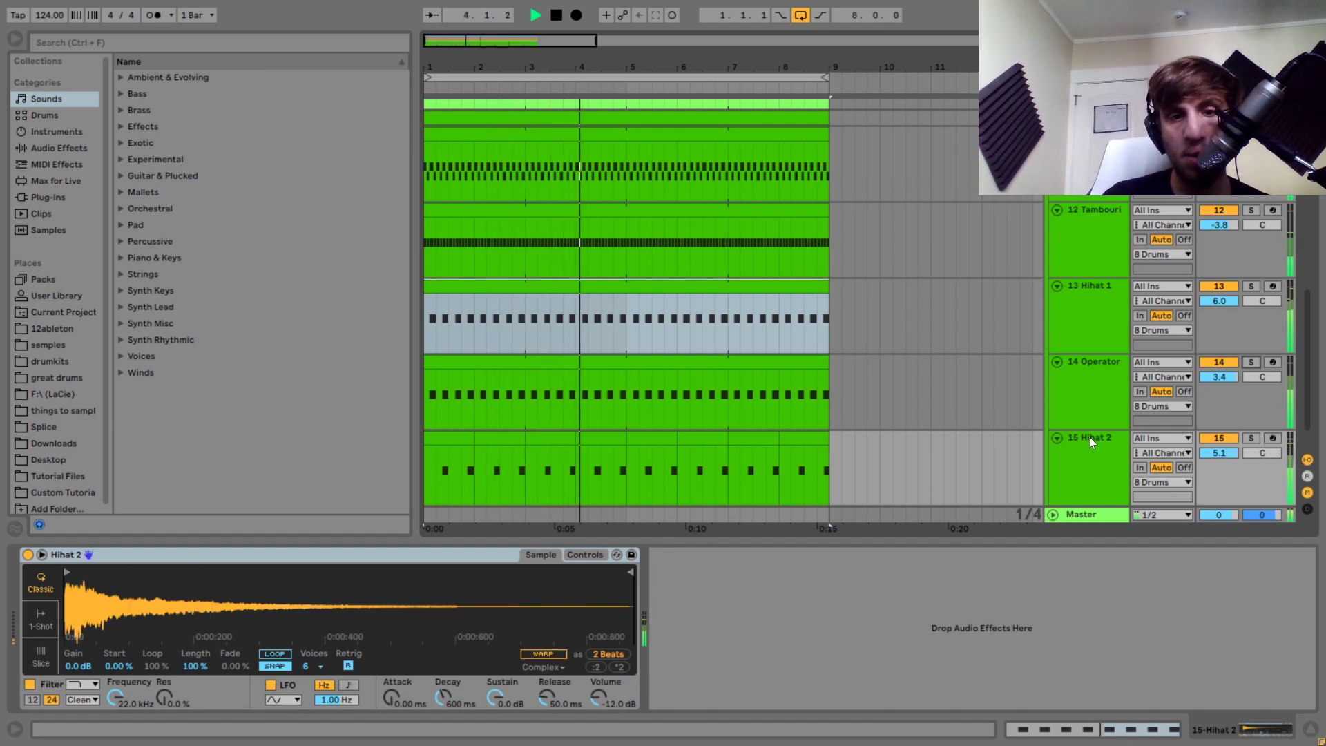
{"action": "key", "text": "space"}
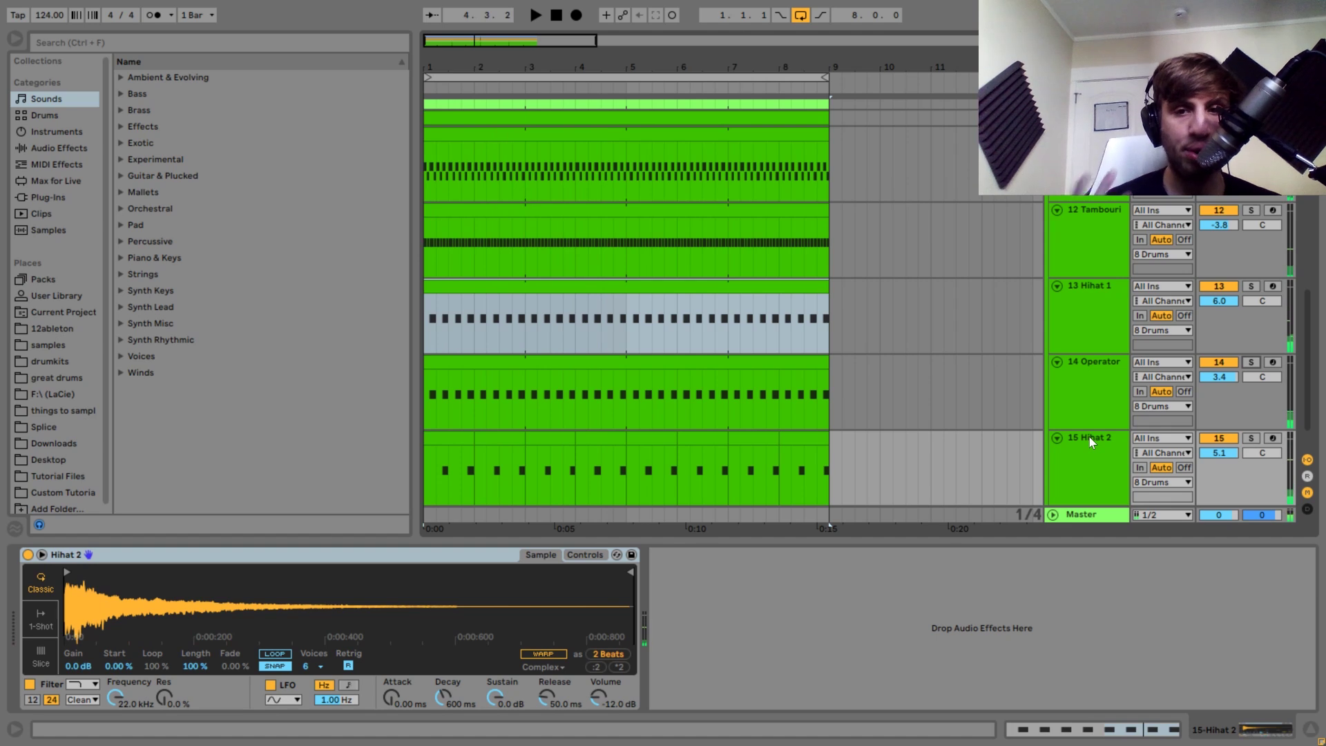
{"action": "left_click", "coordinate": [1089, 438]}
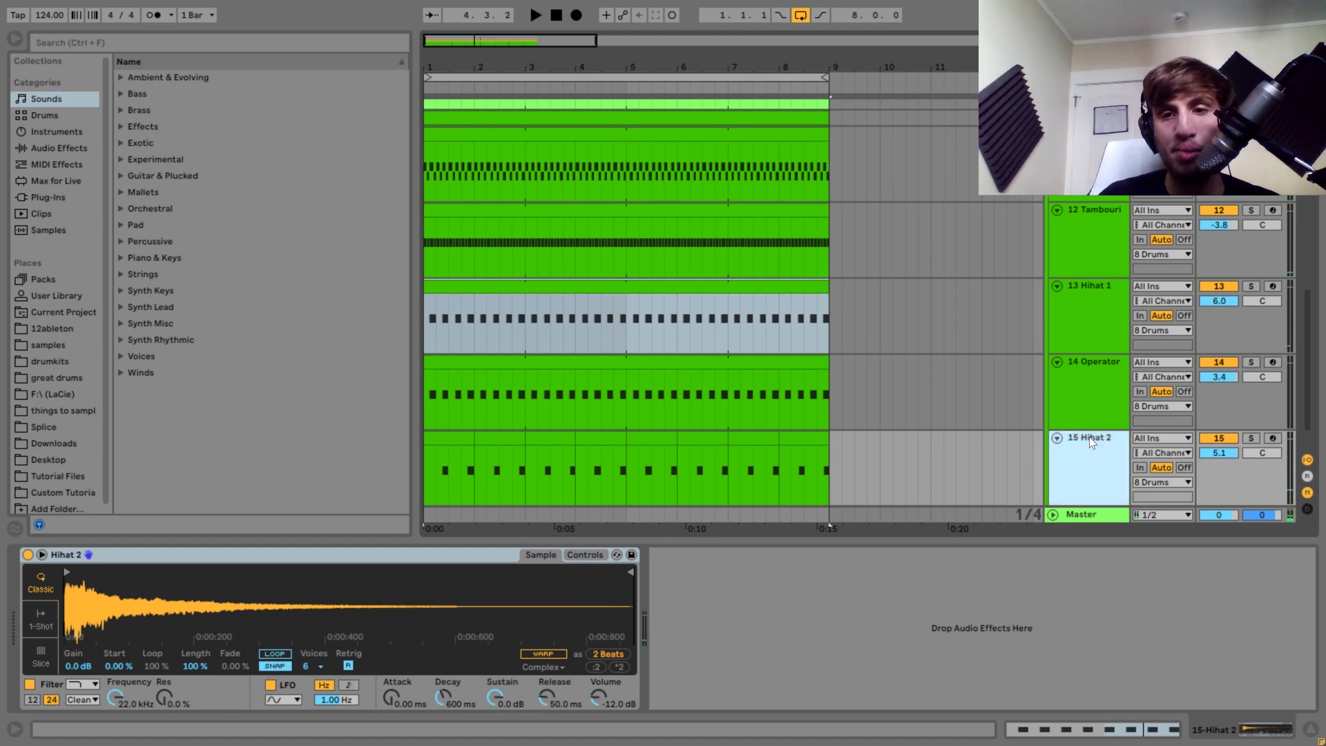
{"action": "left_click", "coordinate": [1251, 438]}
{"action": "key", "text": "space"}
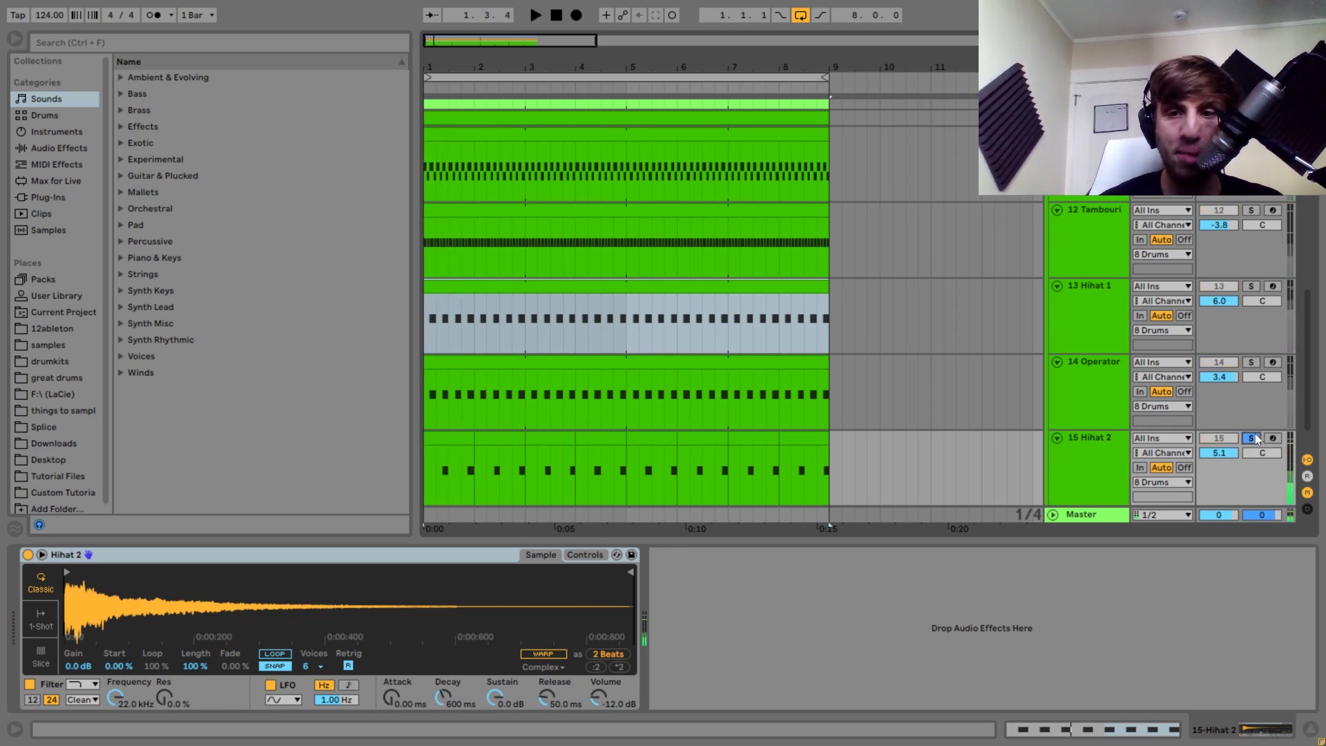
{"action": "left_click", "coordinate": [1254, 440]}
- Solo the 8 Drums group and show the start of its effect chain, from the Reverb onward
{"action": "scroll", "coordinate": [1254, 440], "scroll_direction": "up", "scroll_amount": 5}
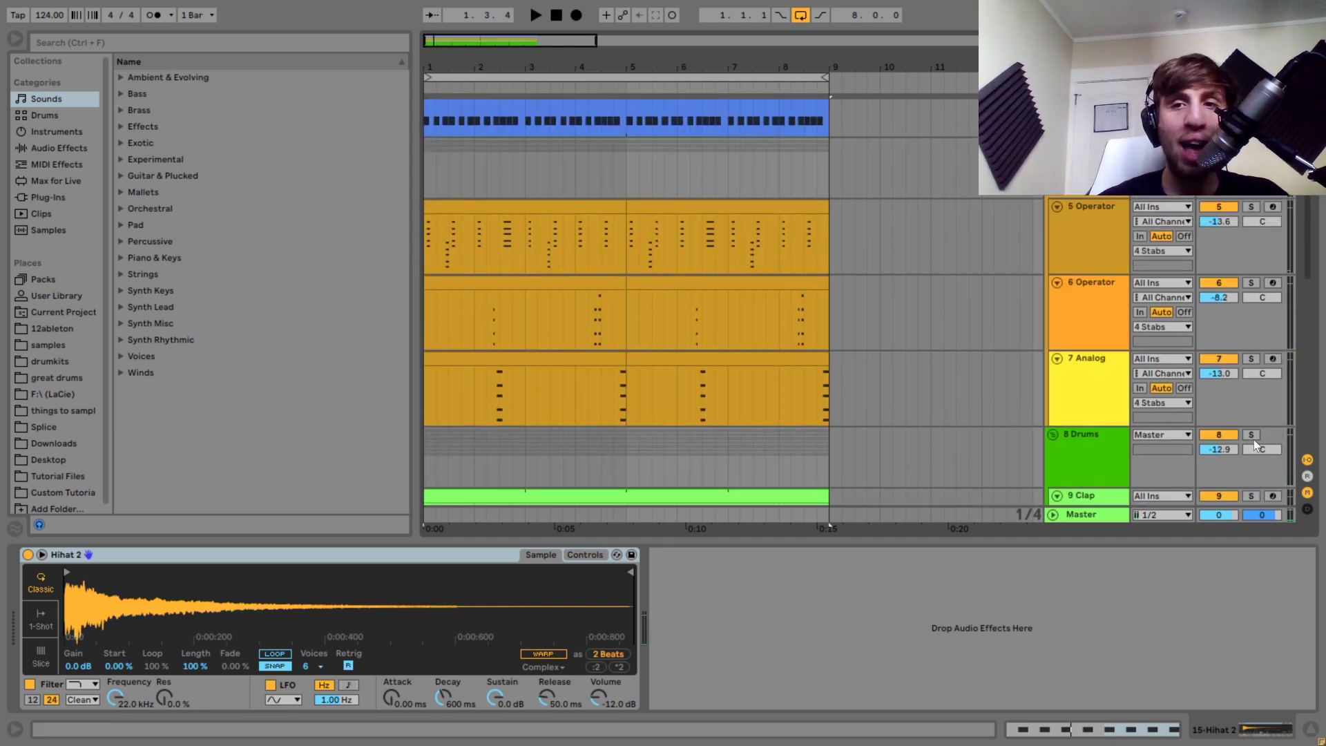
{"action": "scroll", "coordinate": [1032, 196], "scroll_direction": "down", "scroll_amount": 4}
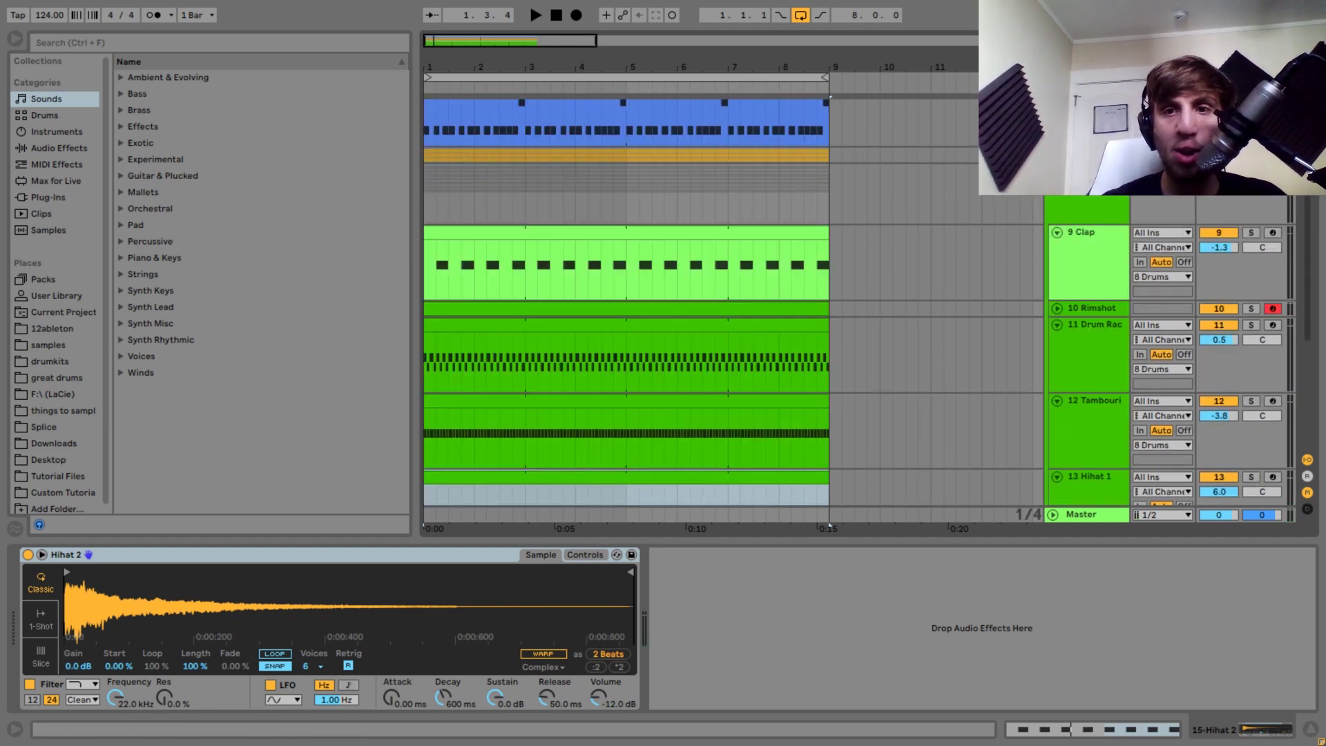
{"action": "scroll", "coordinate": [1114, 336], "scroll_direction": "up", "scroll_amount": 4}
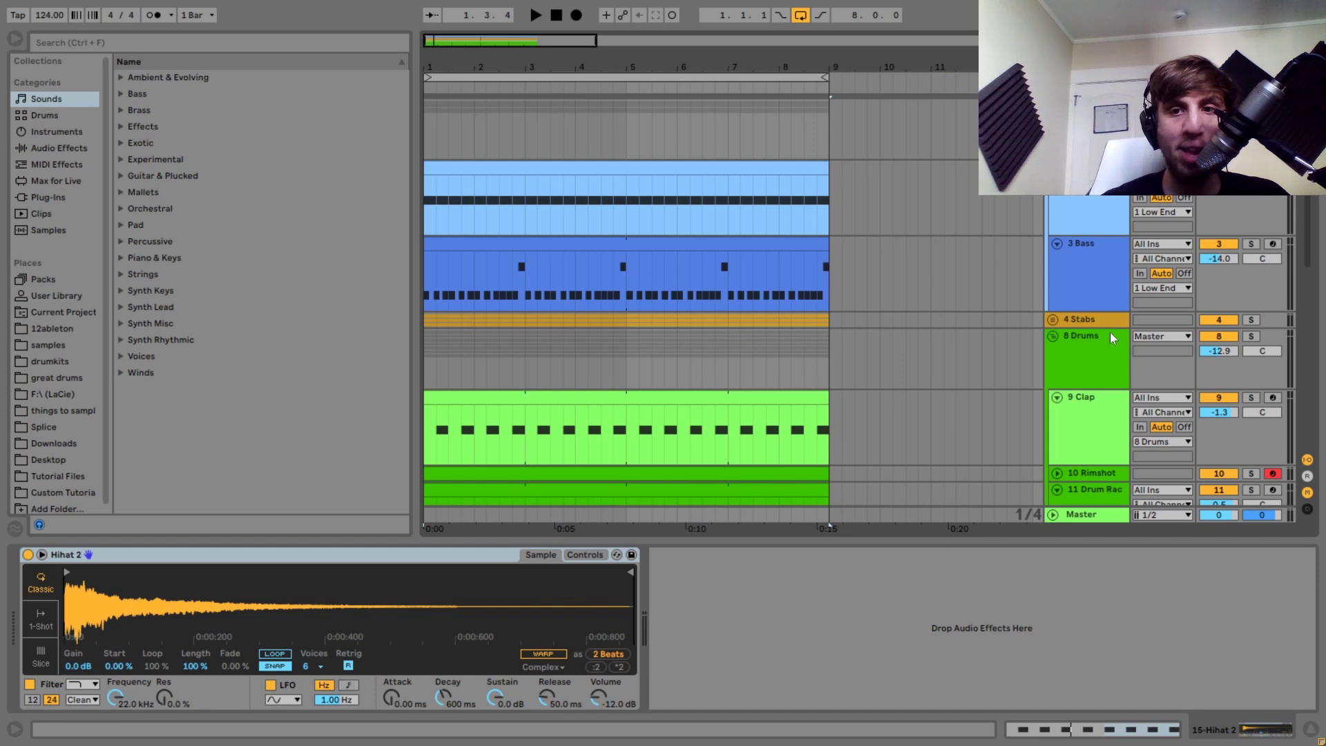
{"action": "left_click", "coordinate": [1106, 342]}
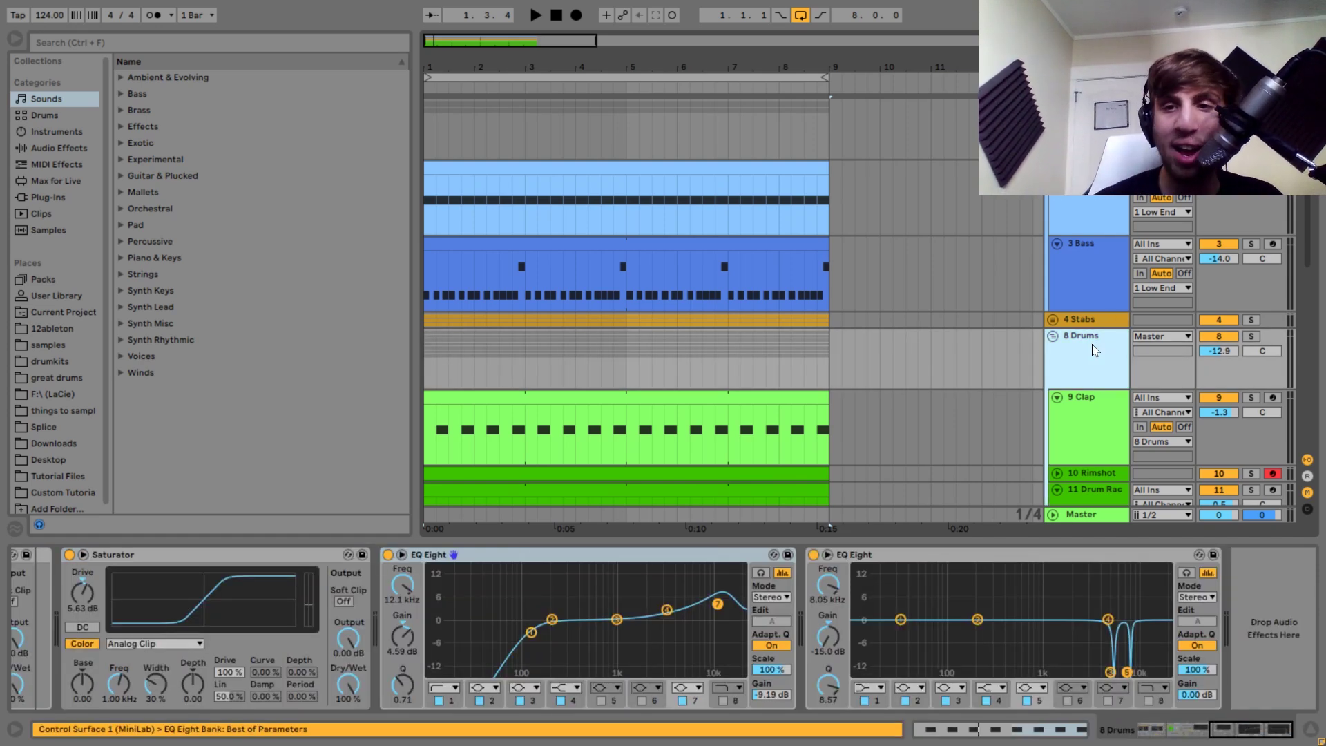
{"action": "left_click", "coordinate": [1251, 337]}
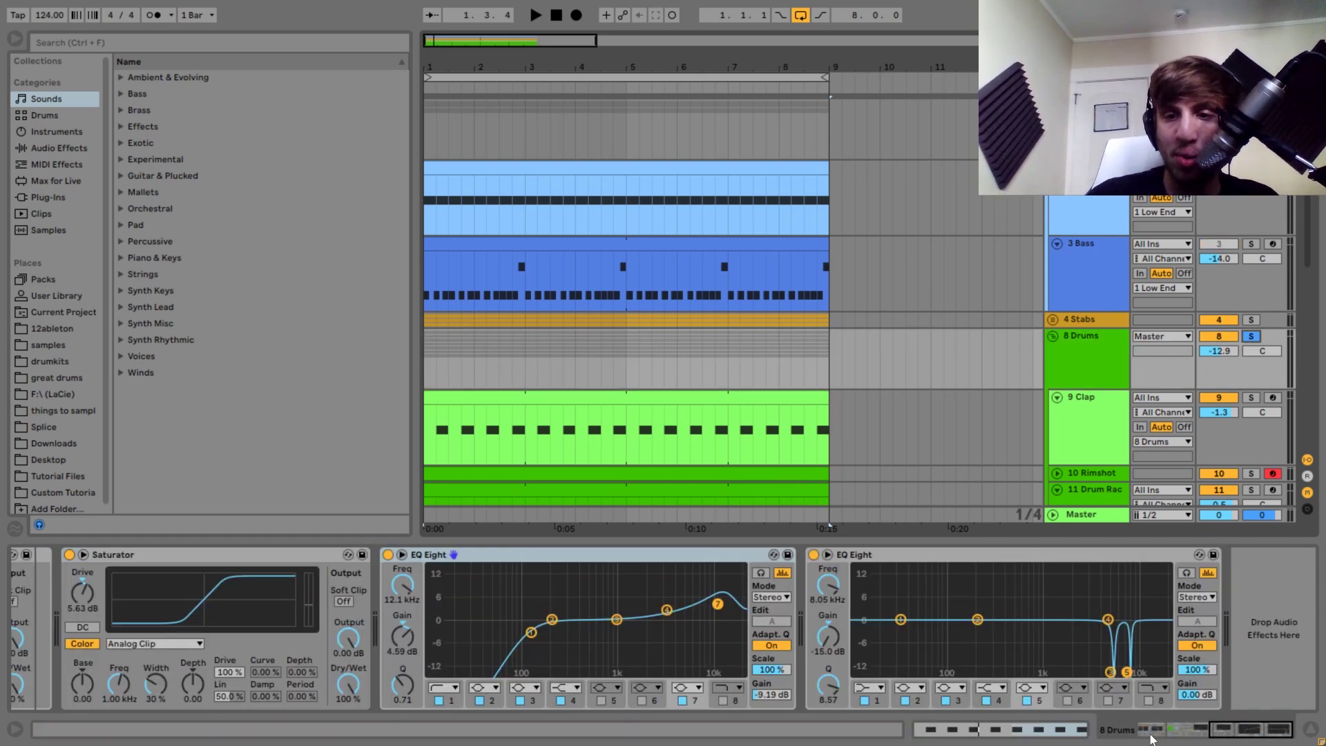
{"action": "left_click", "coordinate": [1152, 739]}
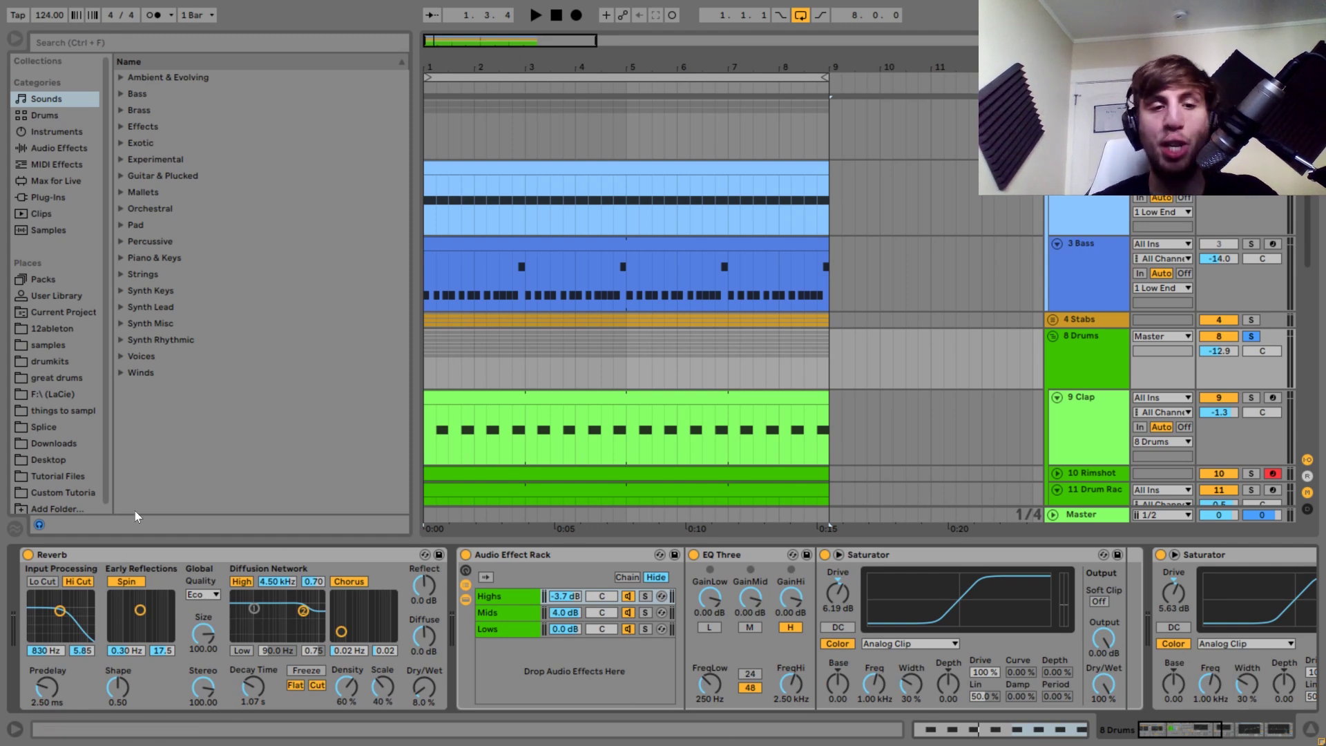
- Play the soloed drums and compare them with the group's Reverb switched off and on
{"action": "key", "text": "space"}
{"action": "left_click", "coordinate": [28, 554]}
{"action": "left_click", "coordinate": [28, 555]}
{"action": "key", "text": "space"}
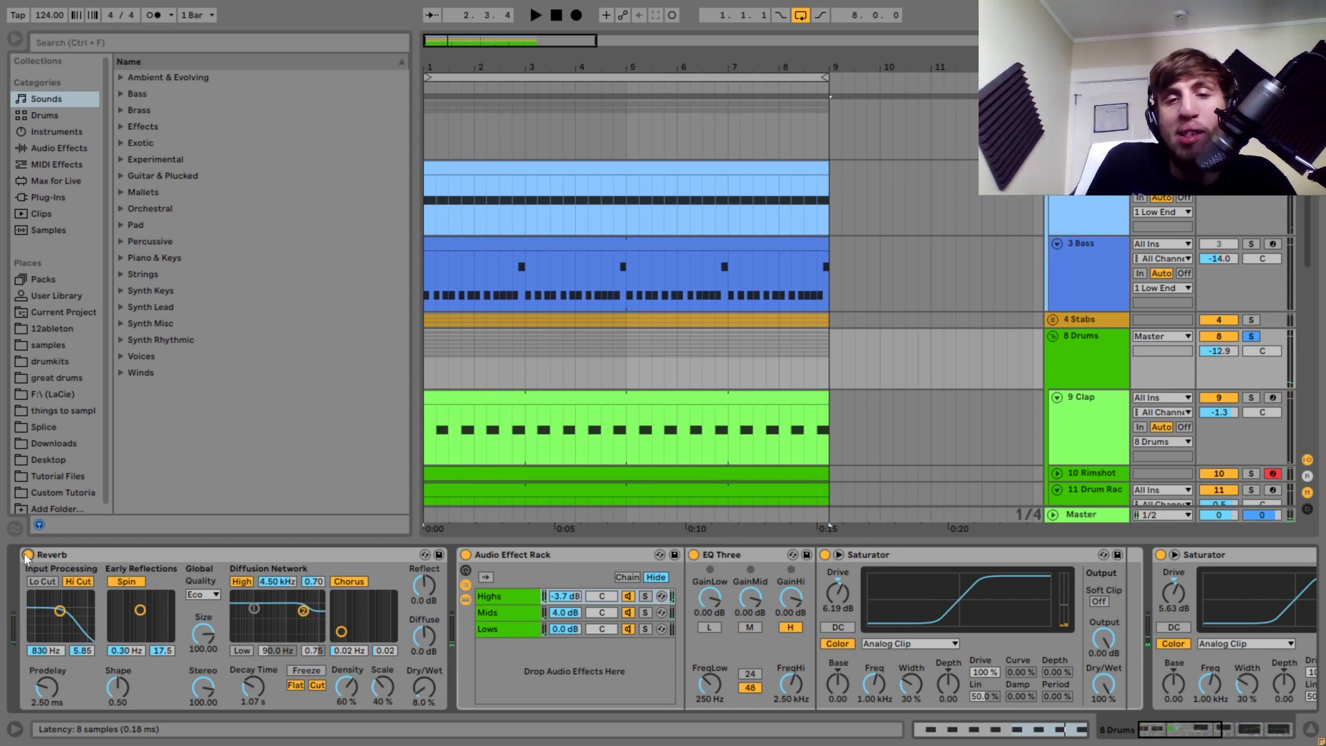
{"action": "key", "text": "space"}
{"action": "key", "text": "space"}
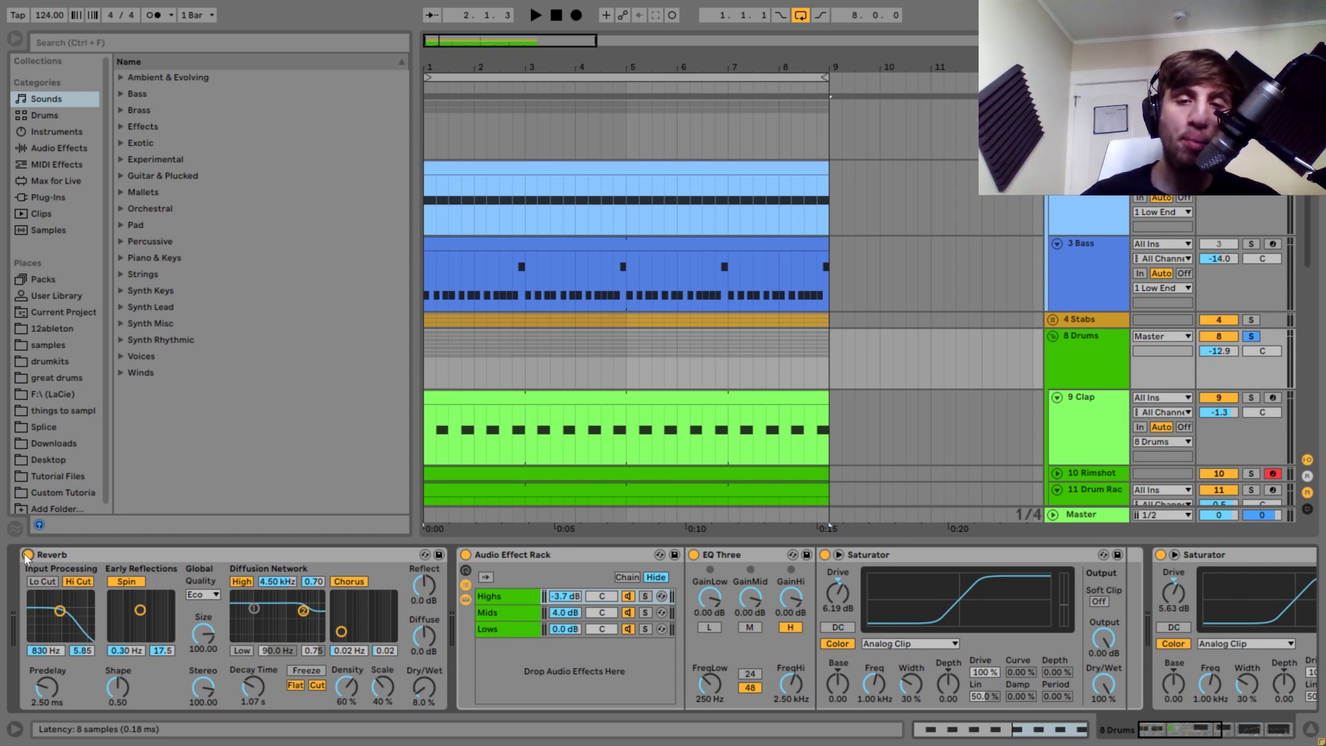
- Bypass the Audio Effect Rack and the Saturator following it, and insert a Drum Buss directly after the Reverb
{"action": "left_click", "coordinate": [465, 555]}
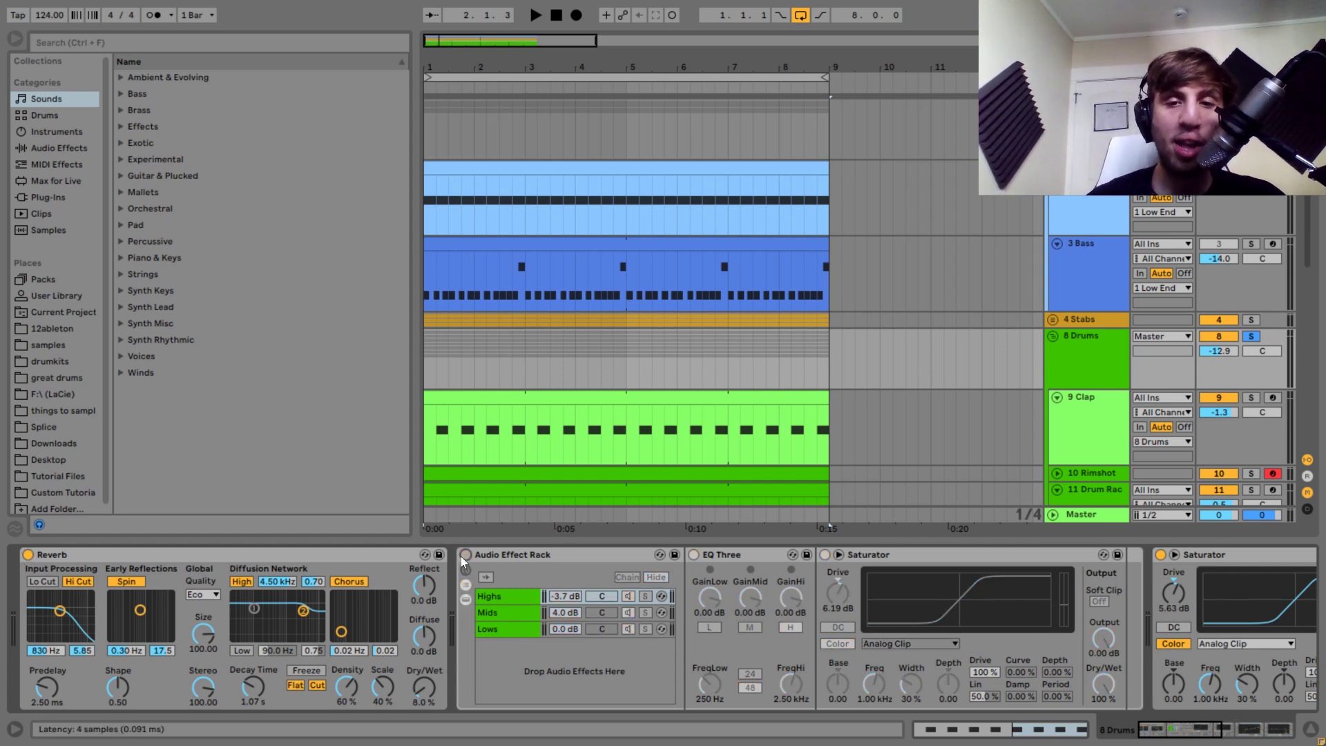
{"action": "left_click", "coordinate": [1160, 555]}
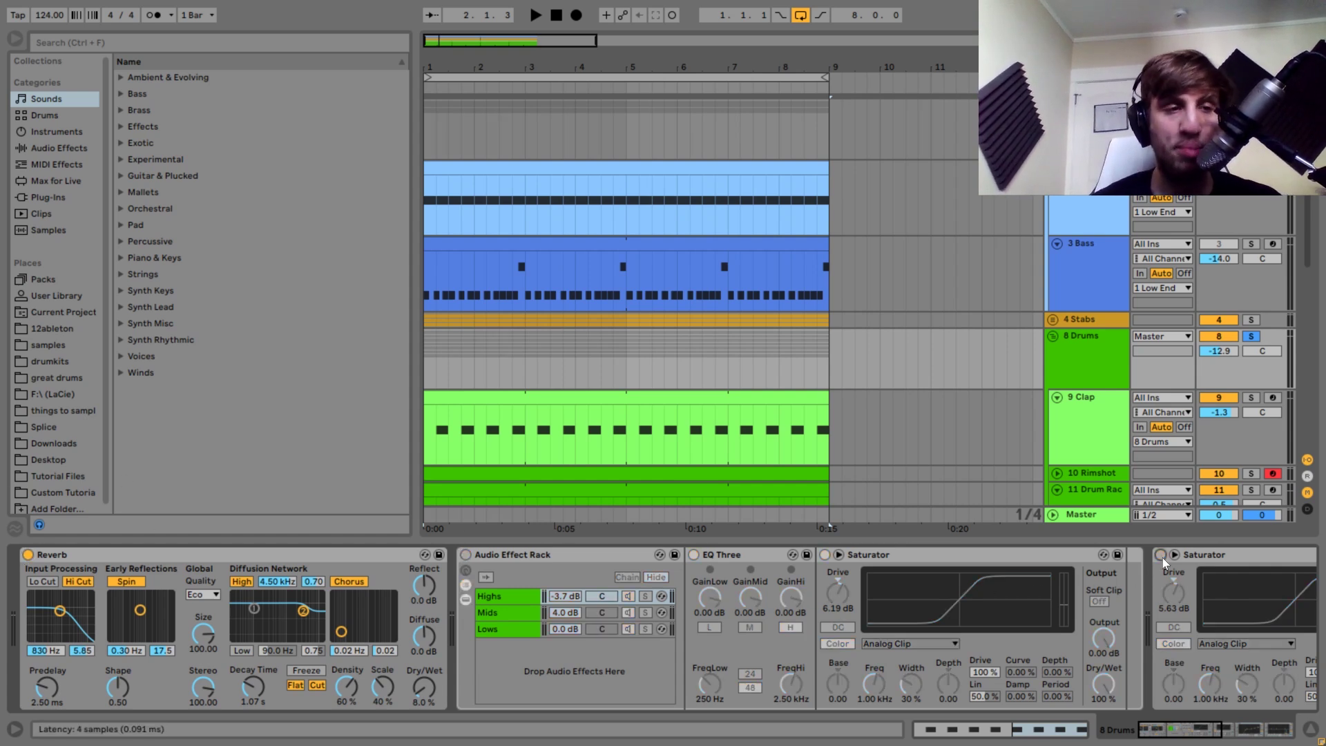
{"action": "left_click", "coordinate": [51, 148]}
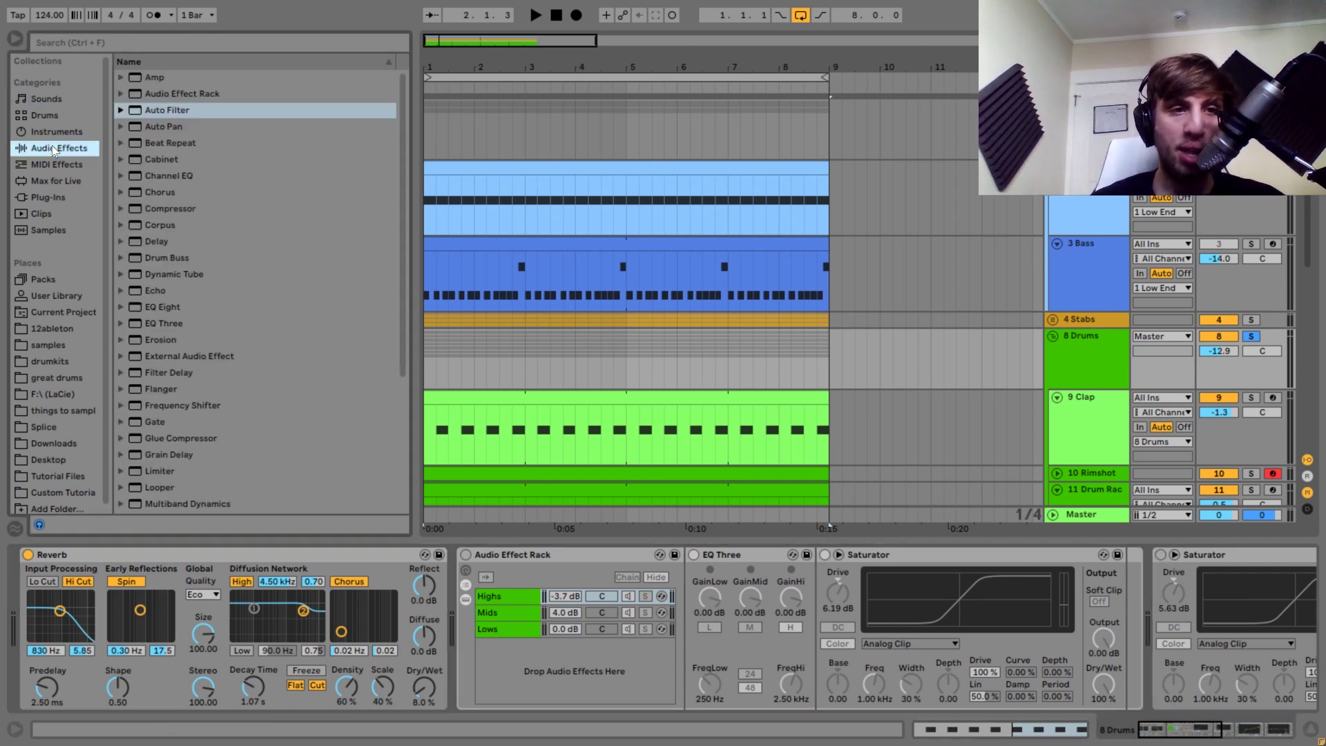
{"action": "left_click_drag", "start_coordinate": [166, 260], "coordinate": [197, 325]}
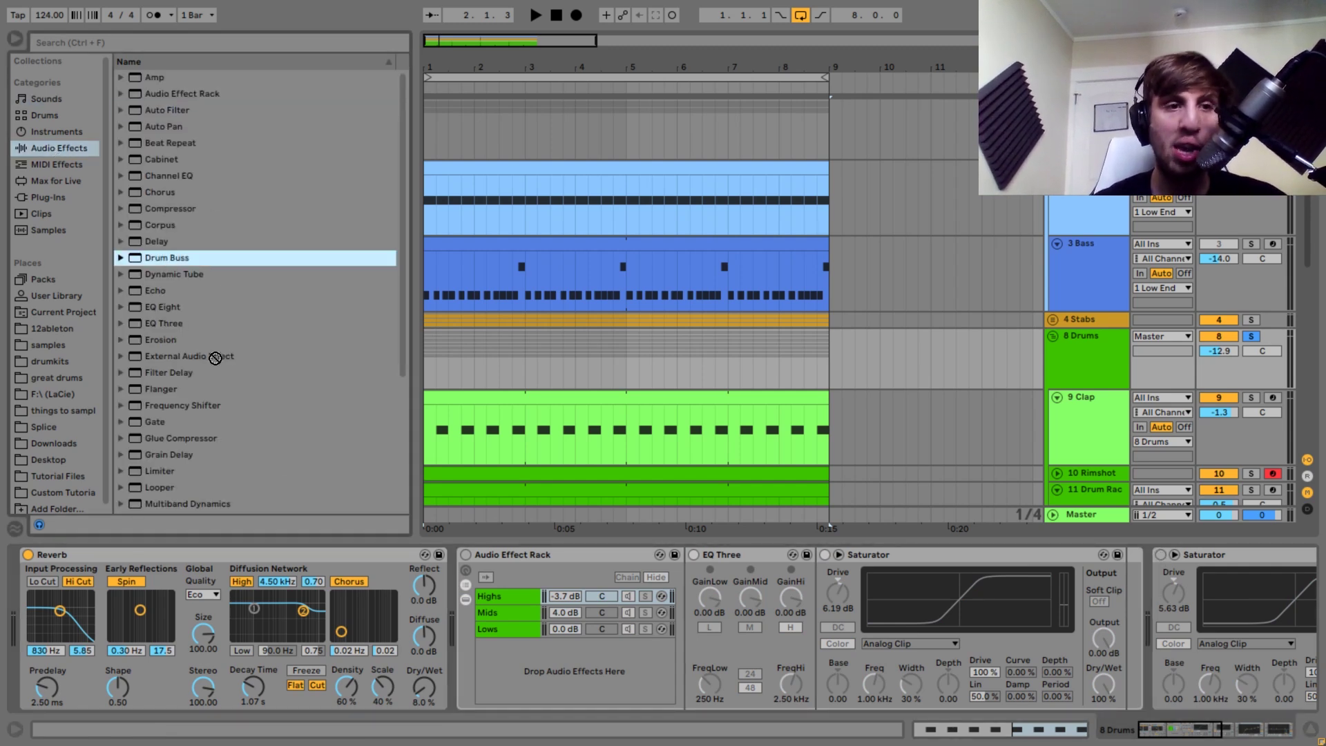
{"action": "left_click_drag", "start_coordinate": [396, 546], "coordinate": [460, 588]}
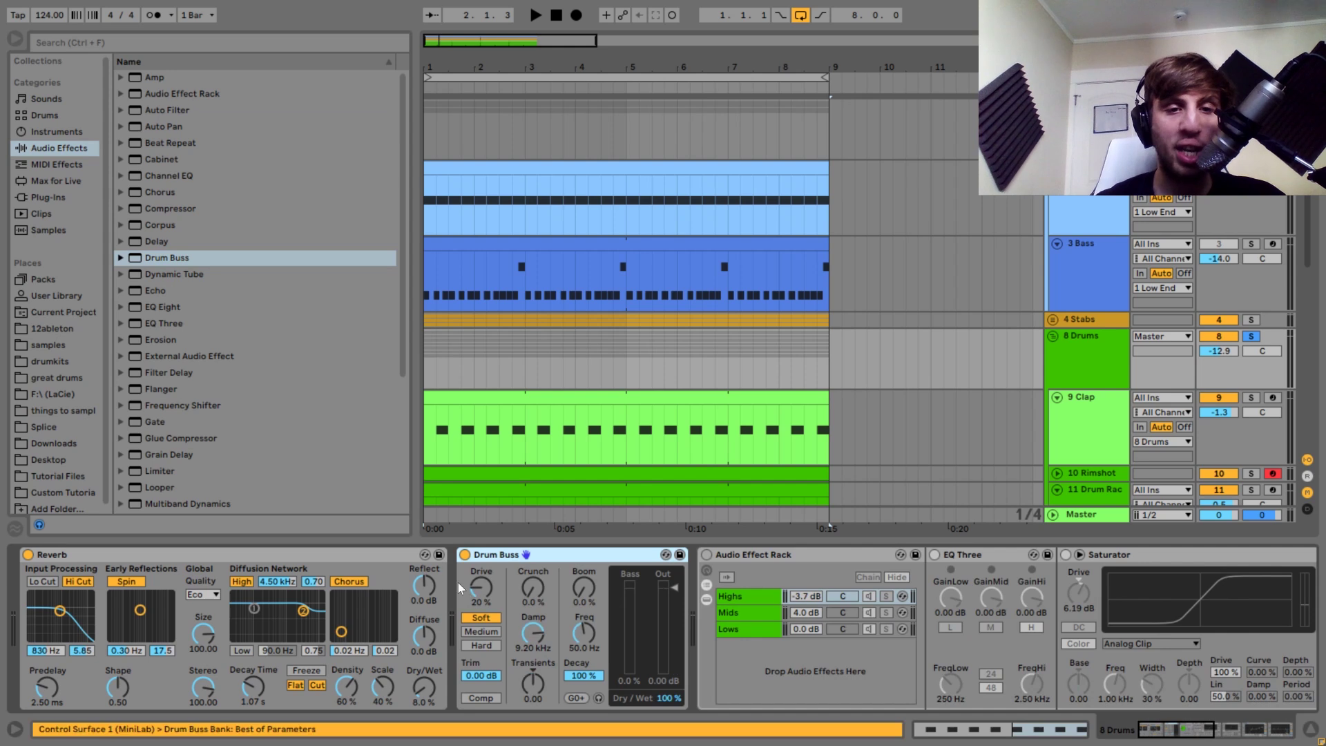
- Set the Drum Buss to Hard drive, Crunch 38 %, Damp 20.0 kHz and Transients 0.27 while playing the drums
{"action": "left_click", "coordinate": [490, 633]}
{"action": "left_click_drag", "start_coordinate": [533, 633], "coordinate": [534, 581]}
{"action": "key", "text": "space"}
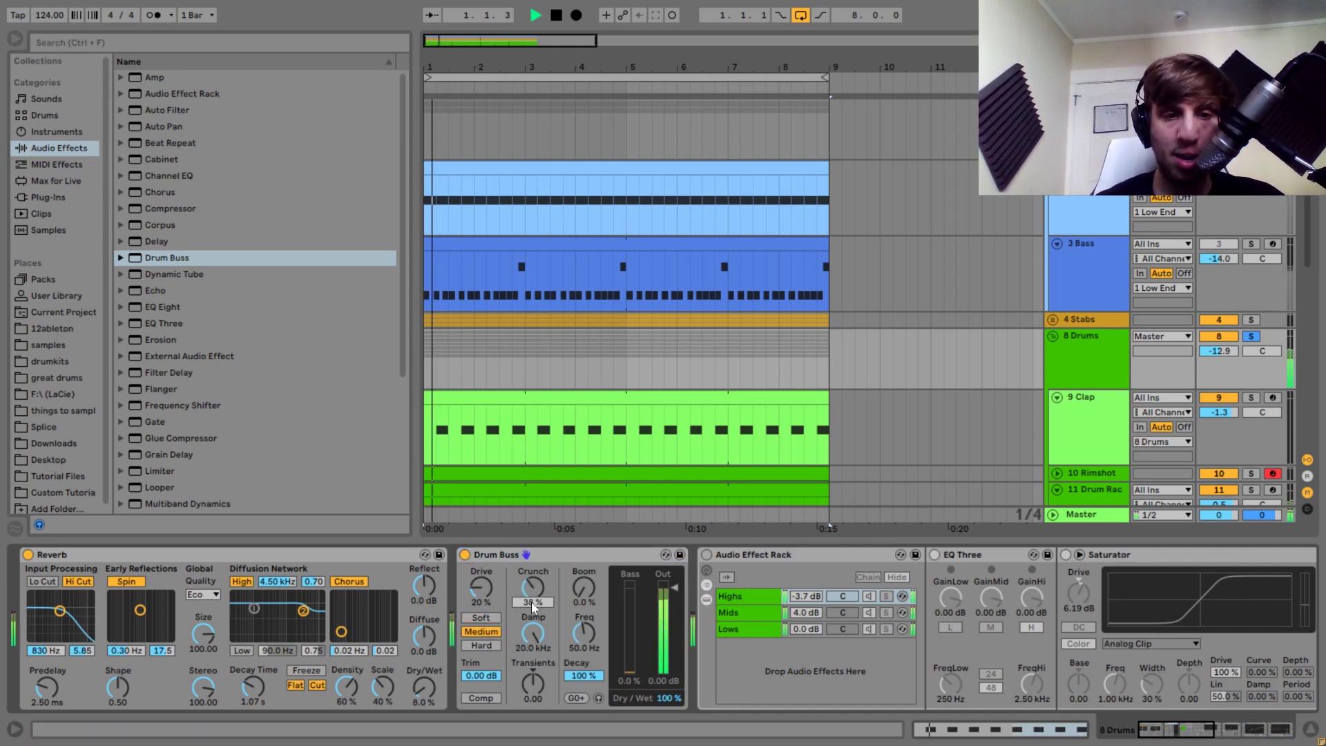
{"action": "left_click", "coordinate": [486, 645]}
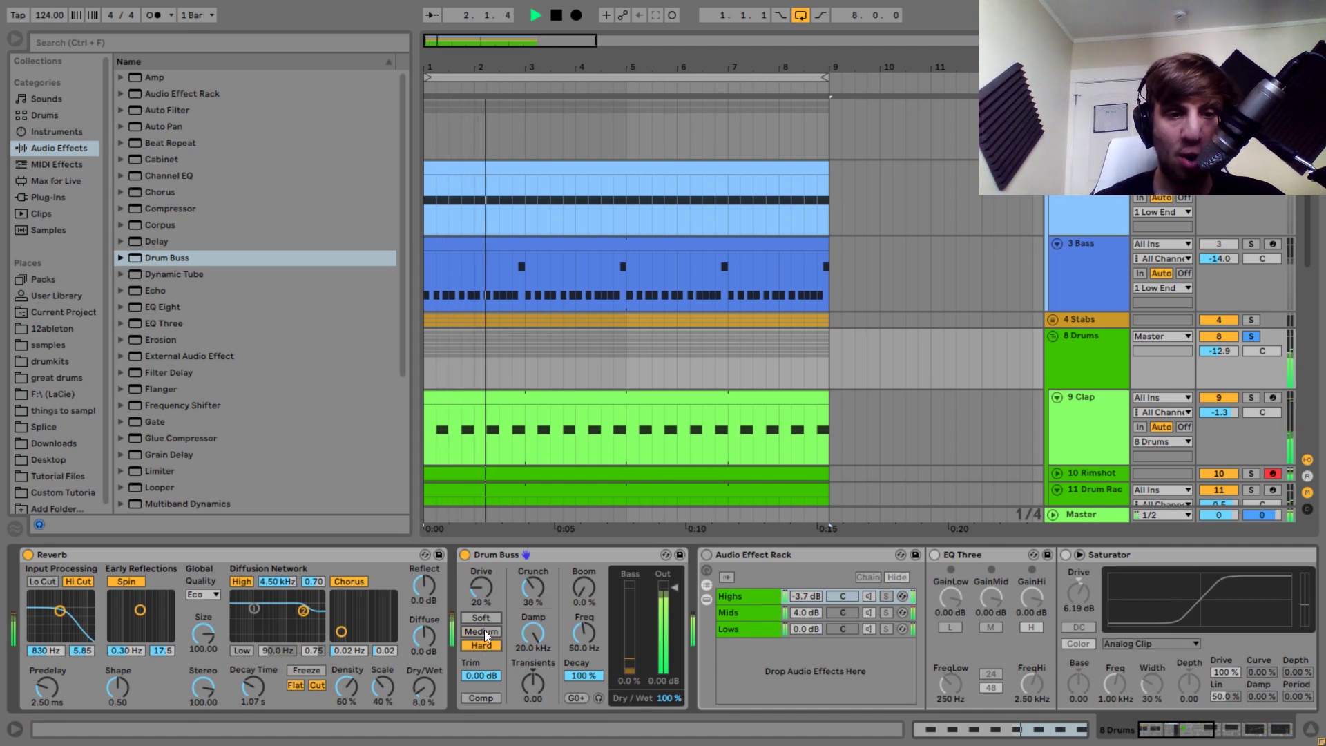
{"action": "left_click_drag", "start_coordinate": [534, 690], "coordinate": [534, 673]}
{"action": "key", "text": "space"}
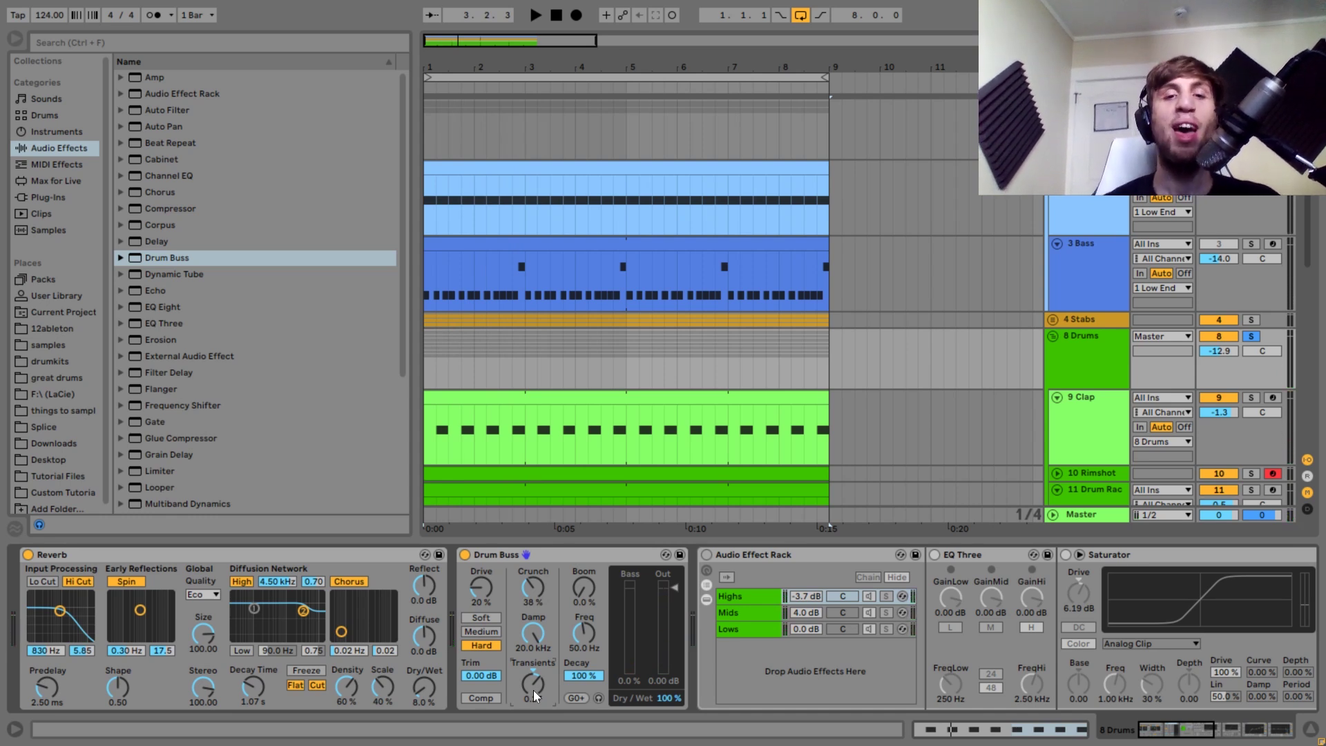
{"action": "key", "text": "space"}
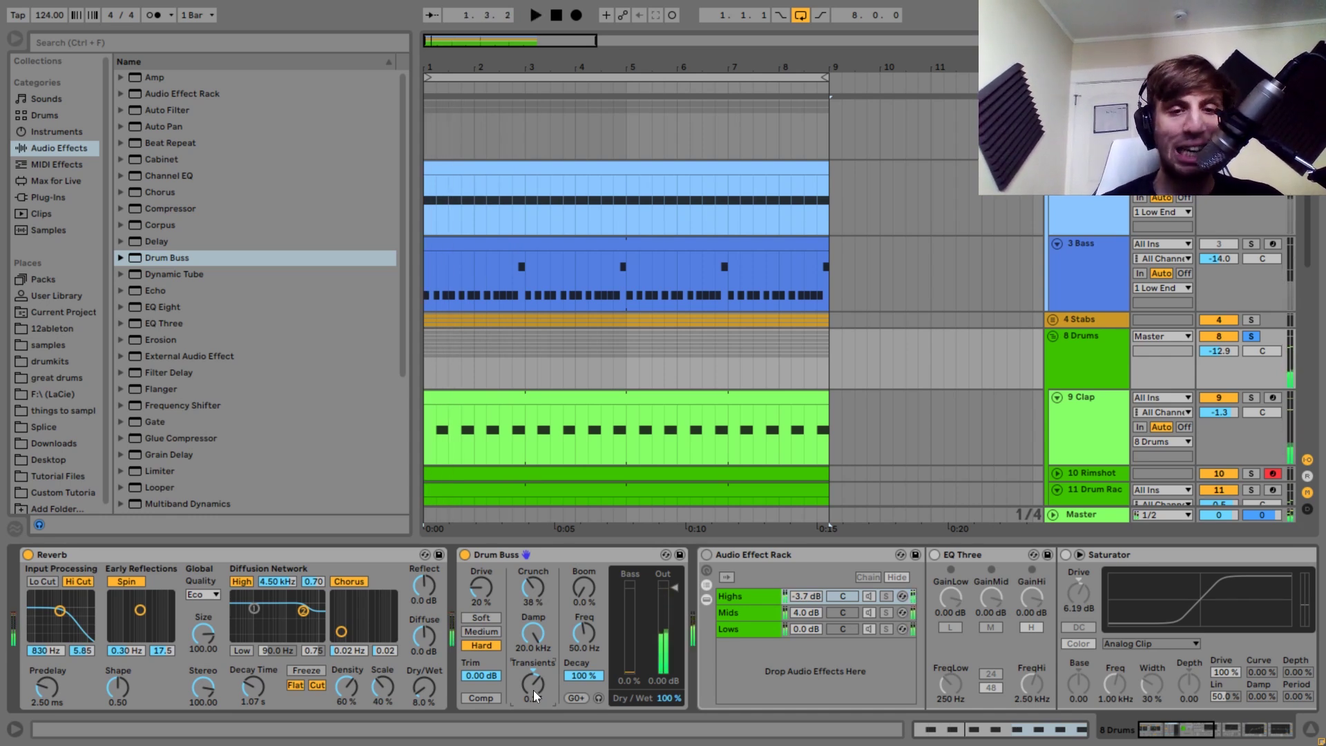
{"action": "key", "text": "space"}
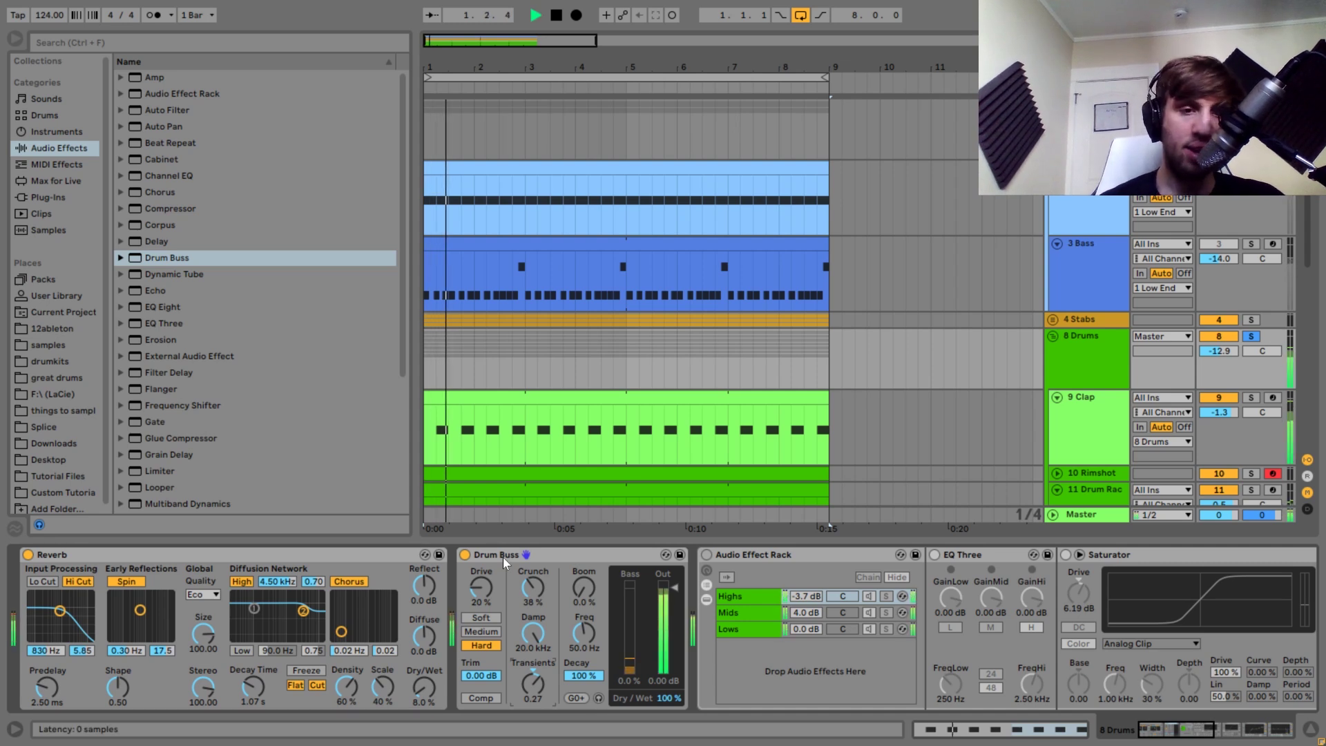
{"action": "key", "text": "space"}
- Delete the Drum Buss from the 8 Drums group and switch the Audio Effect Rack back on
{"action": "left_click", "coordinate": [503, 557]}
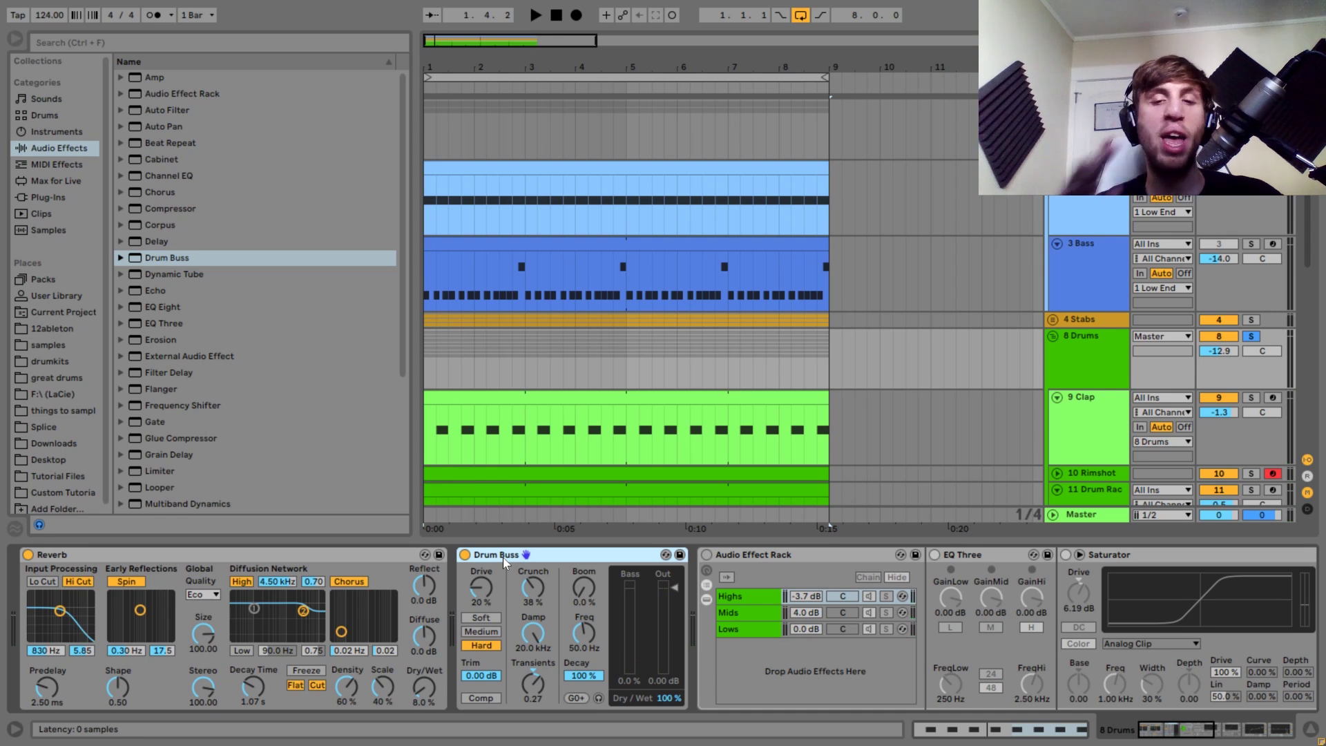
{"action": "key", "text": "Delete"}
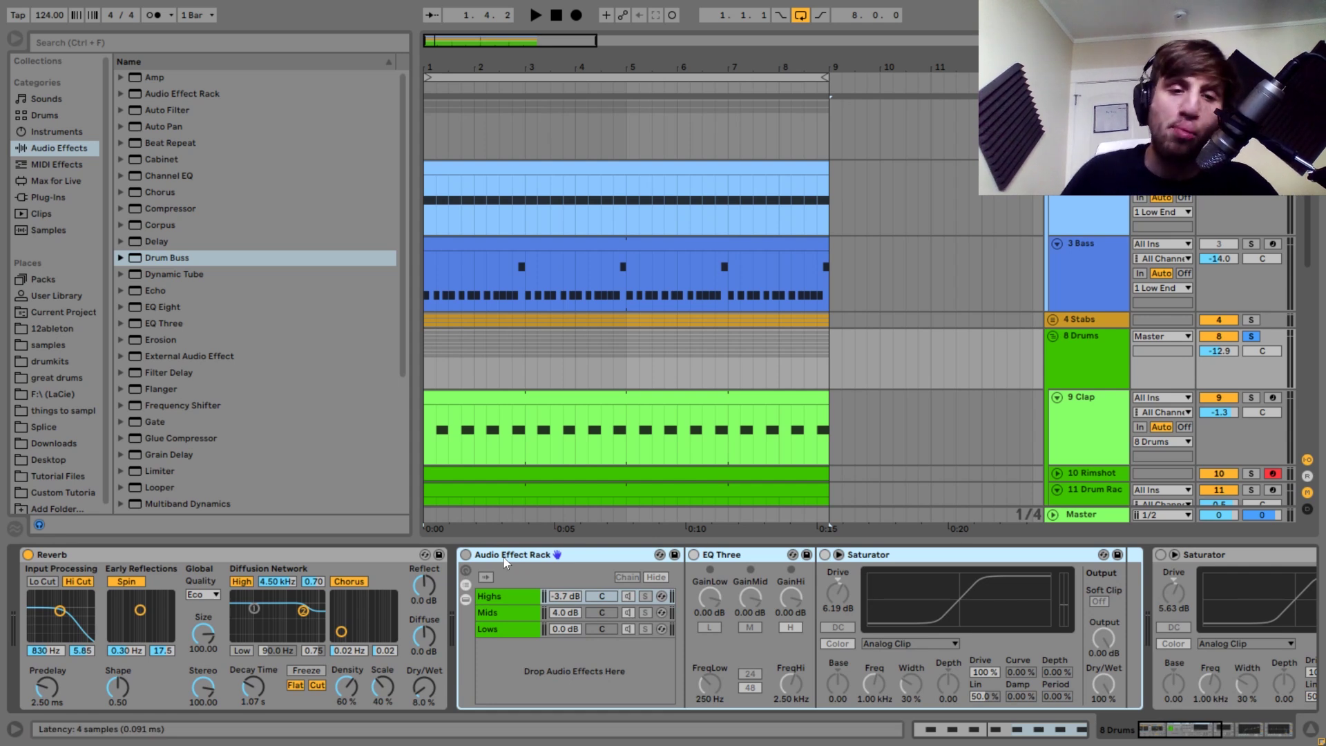
{"action": "left_click", "coordinate": [466, 554]}
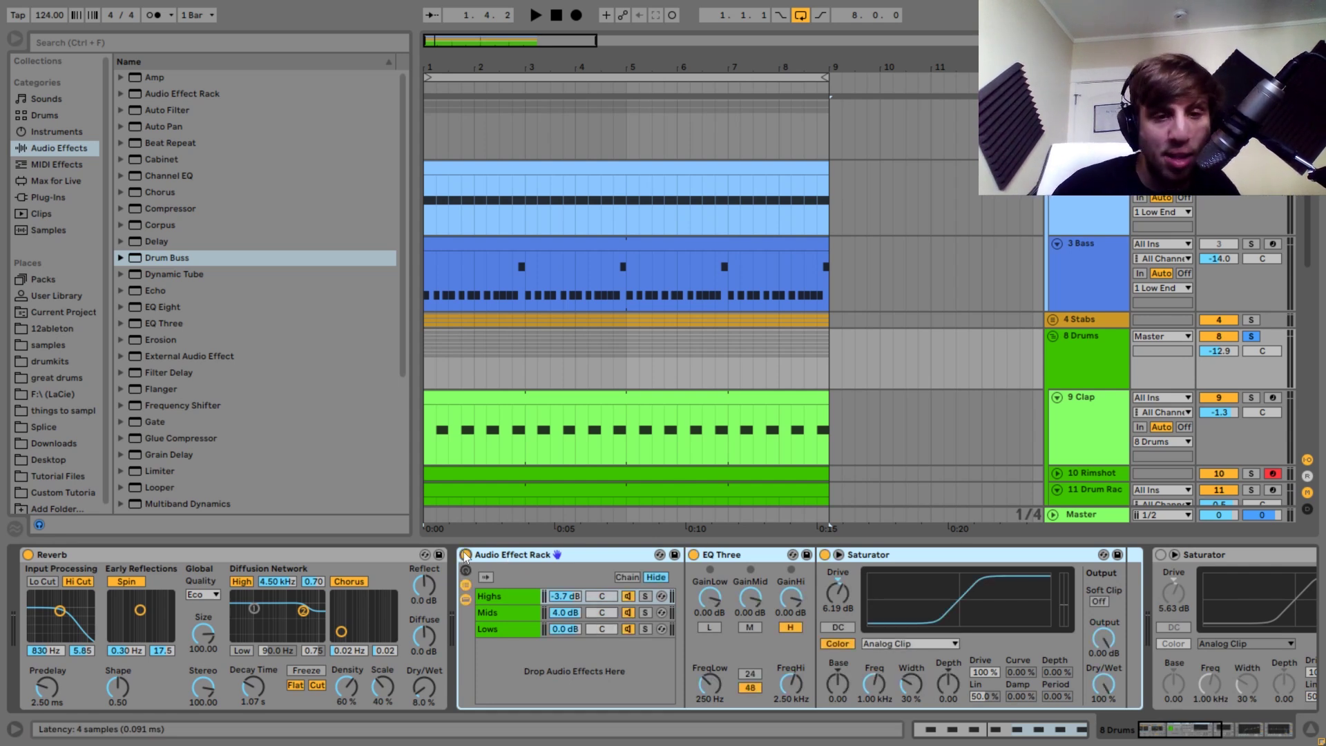
- Show the rack's Highs chain, solo the Lows chain, and play the drums through it
{"action": "left_click", "coordinate": [514, 598]}
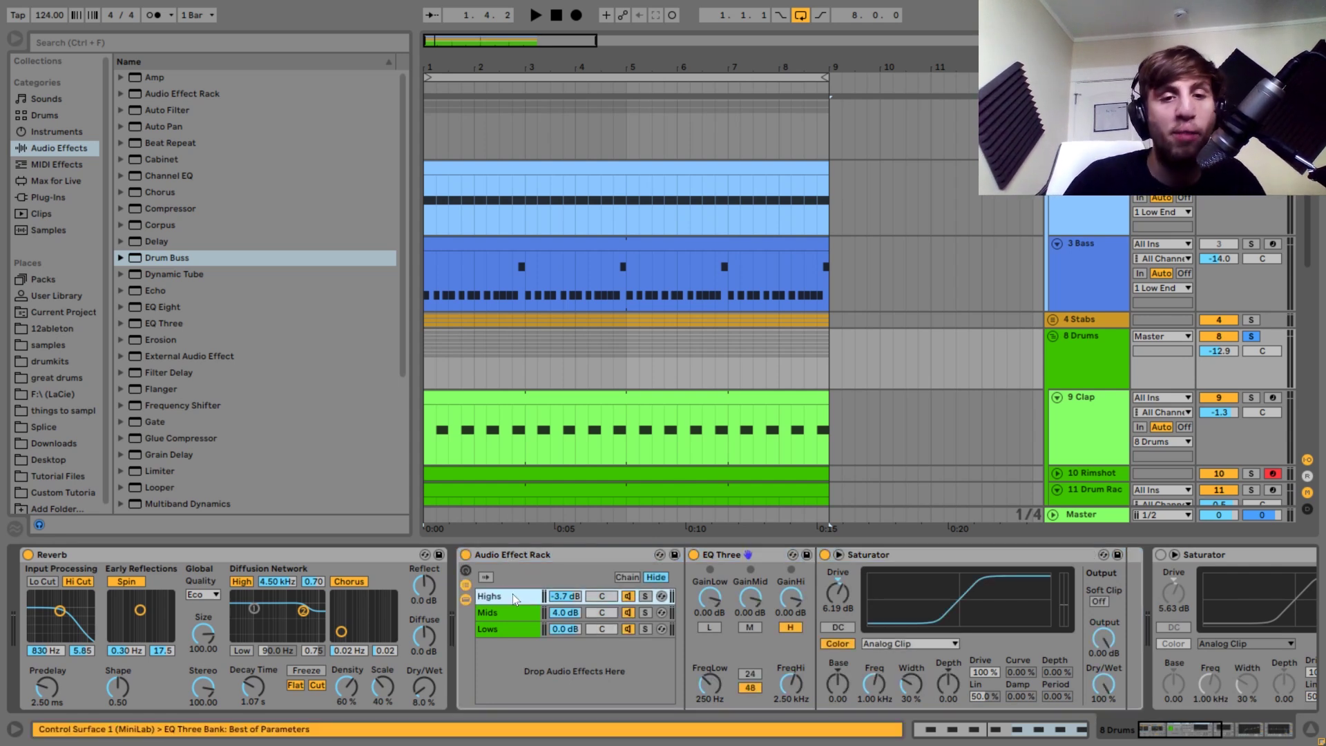
{"action": "left_click", "coordinate": [645, 613]}
{"action": "left_click", "coordinate": [646, 628]}
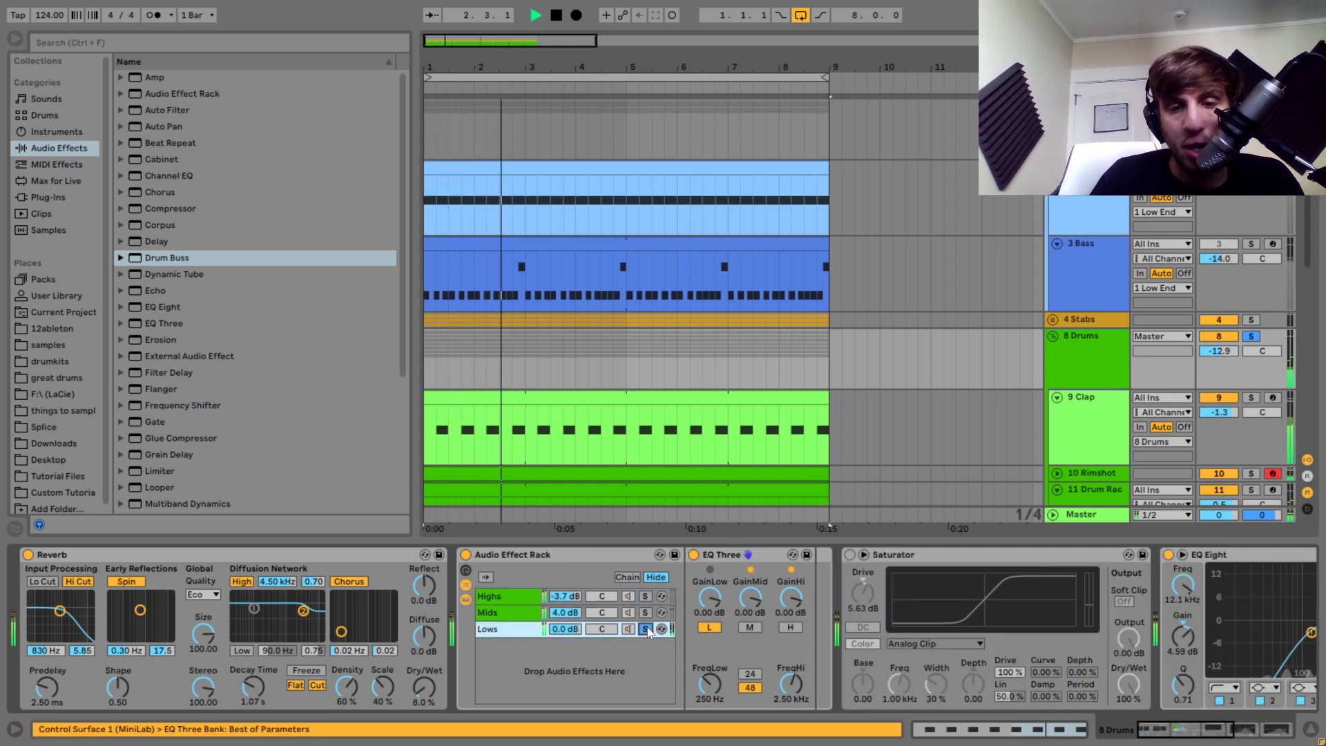
{"action": "key", "text": "space"}
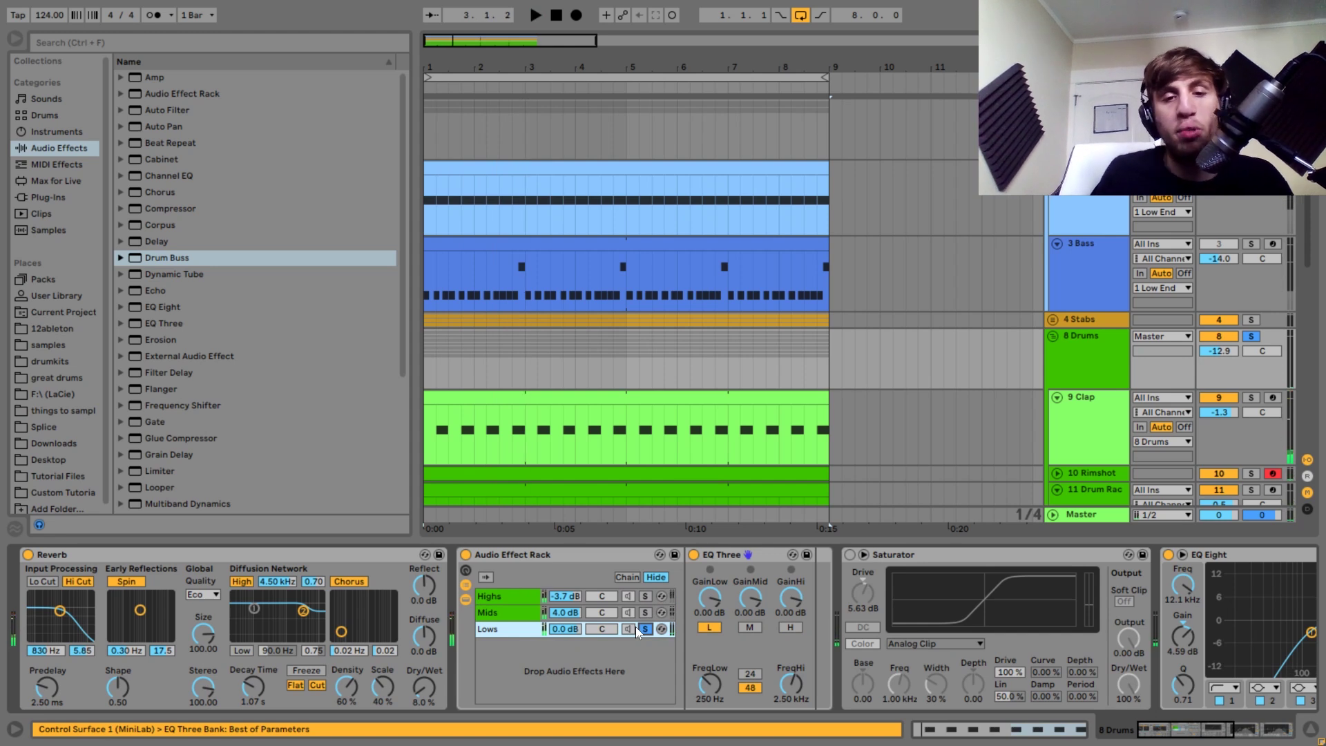
{"action": "key", "text": "space"}
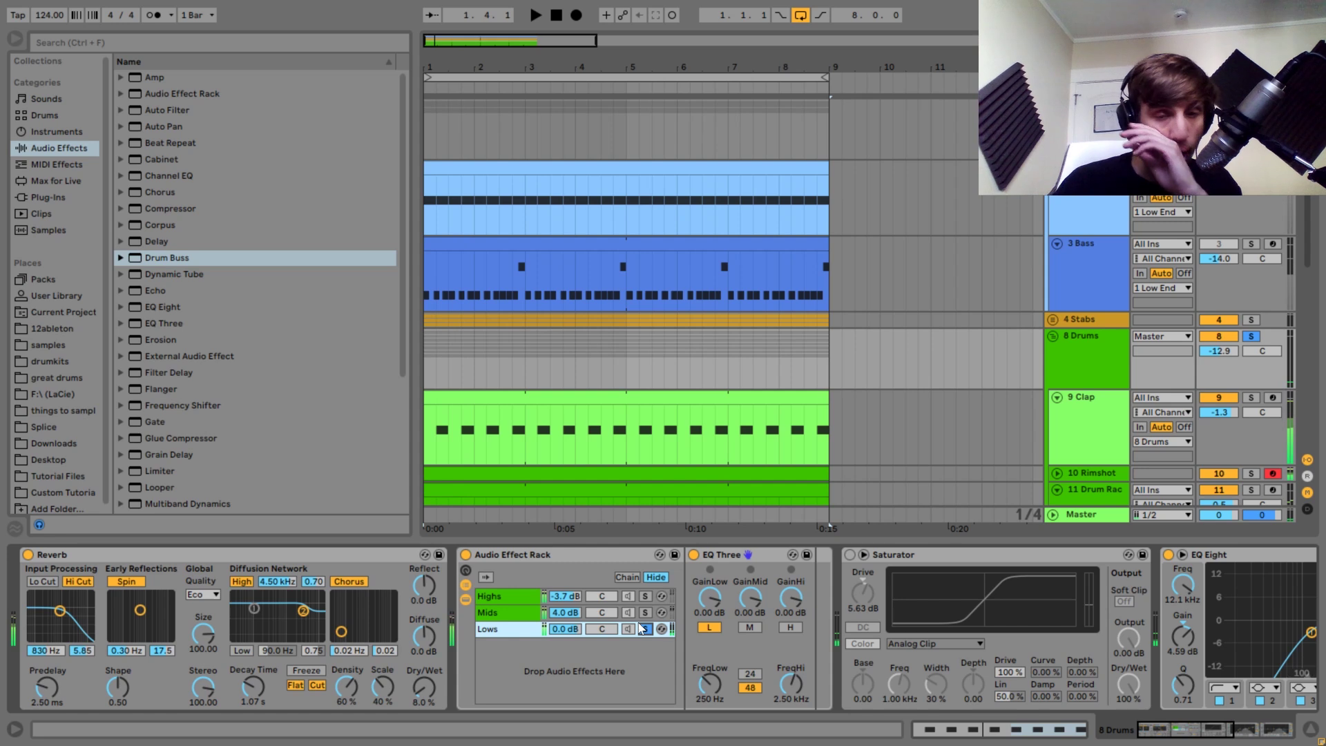
- Solo the rack's Highs chain, switch the solo to the Mids chain, and play the mids alone
{"action": "left_click", "coordinate": [652, 601]}
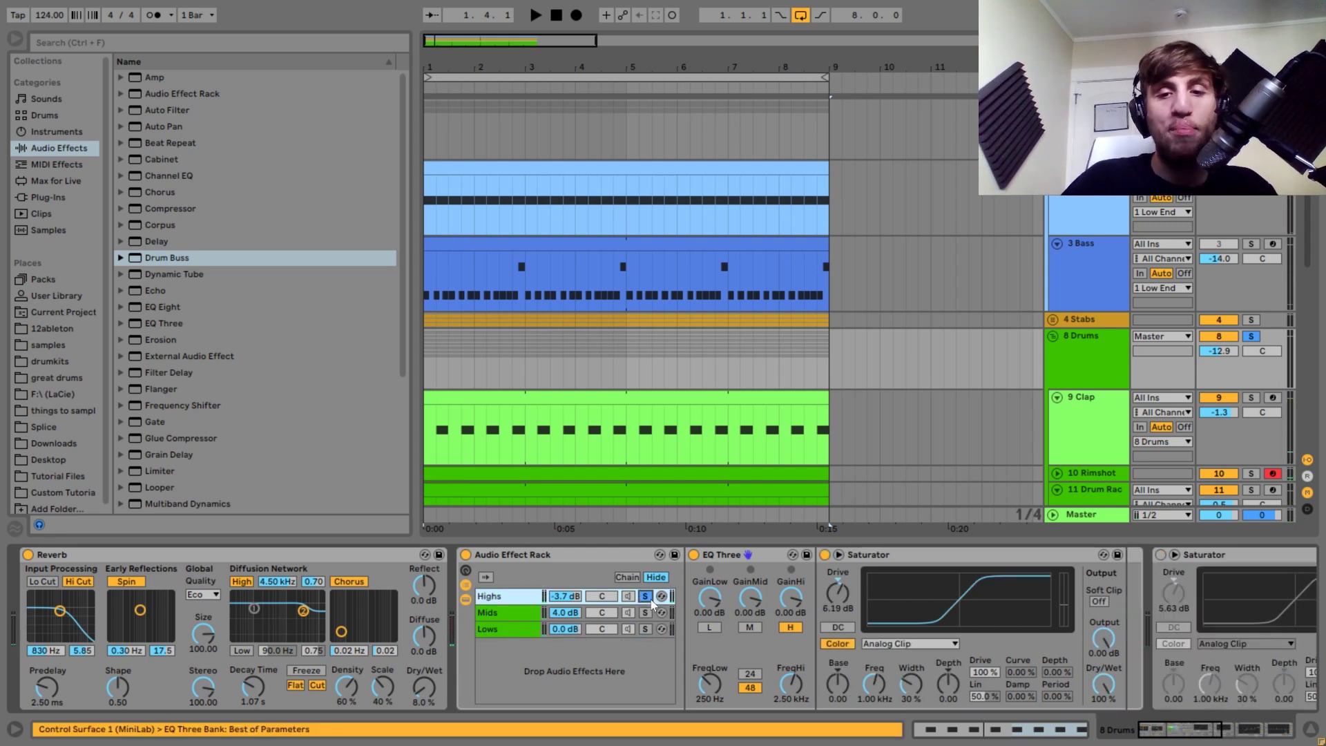
{"action": "left_click", "coordinate": [646, 614]}
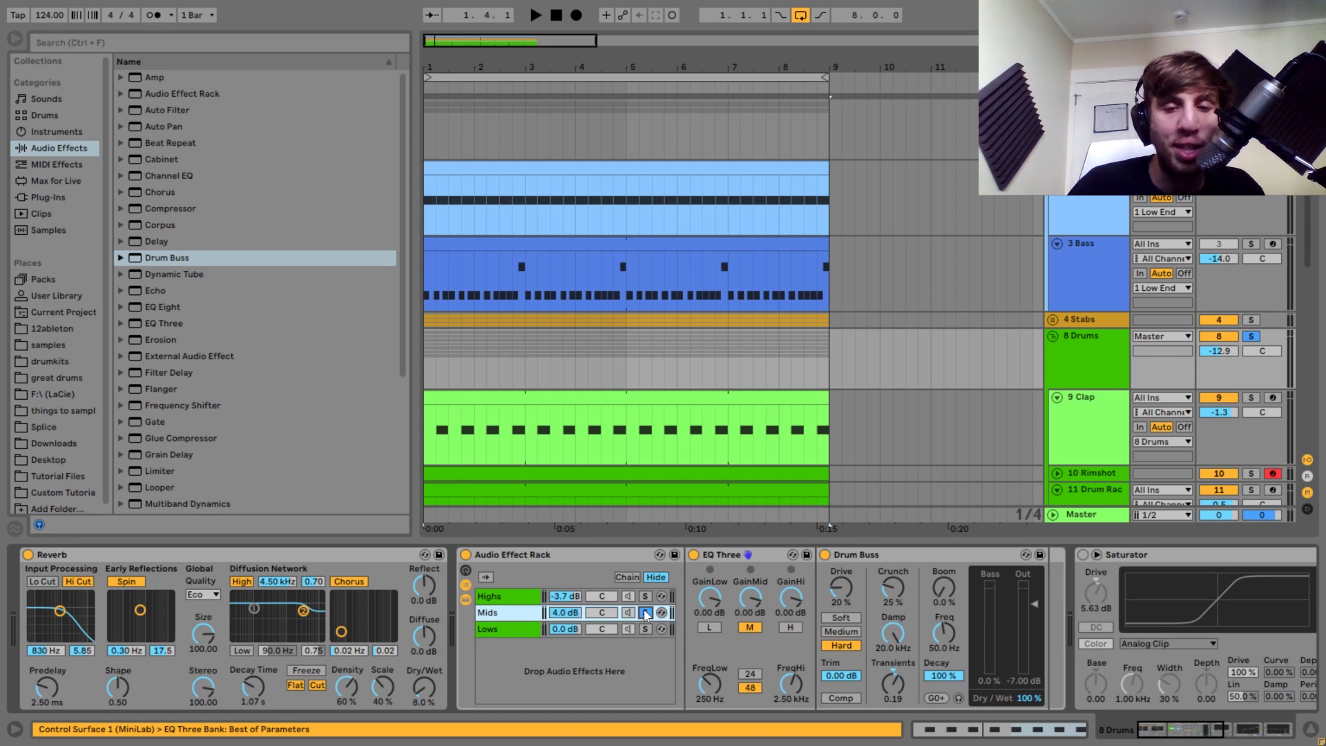
{"action": "key", "text": "space"}
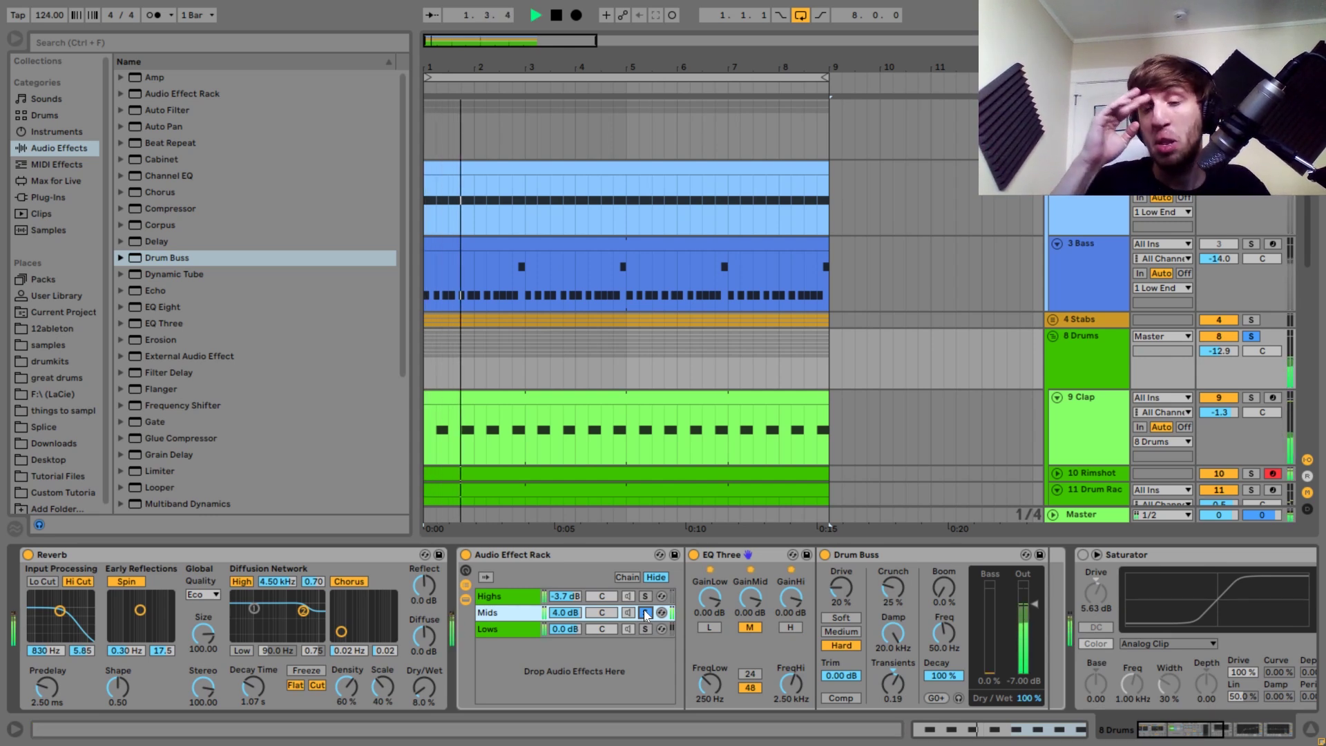
{"action": "key", "text": "space"}
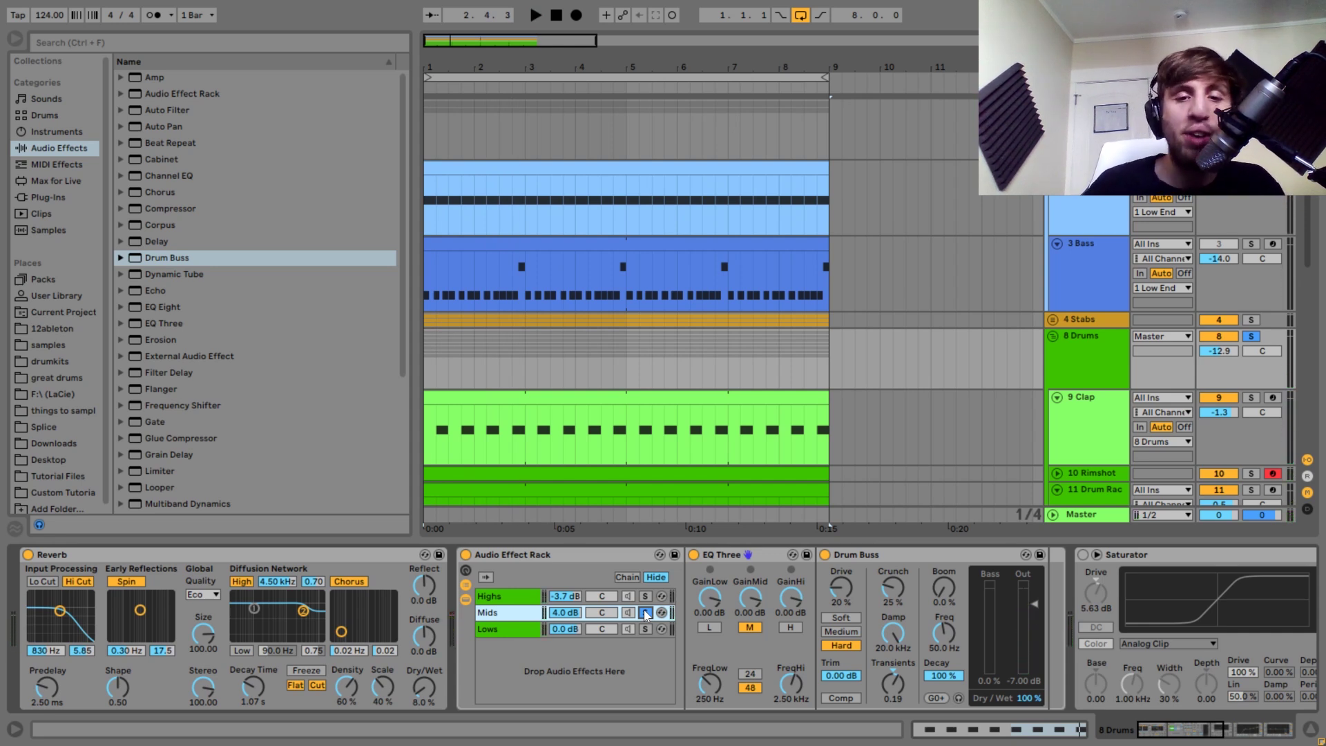
- Play the drums and move the rack's solo from the Mids chain to the Highs chain
{"action": "key", "text": "space"}
{"action": "left_click", "coordinate": [645, 597]}
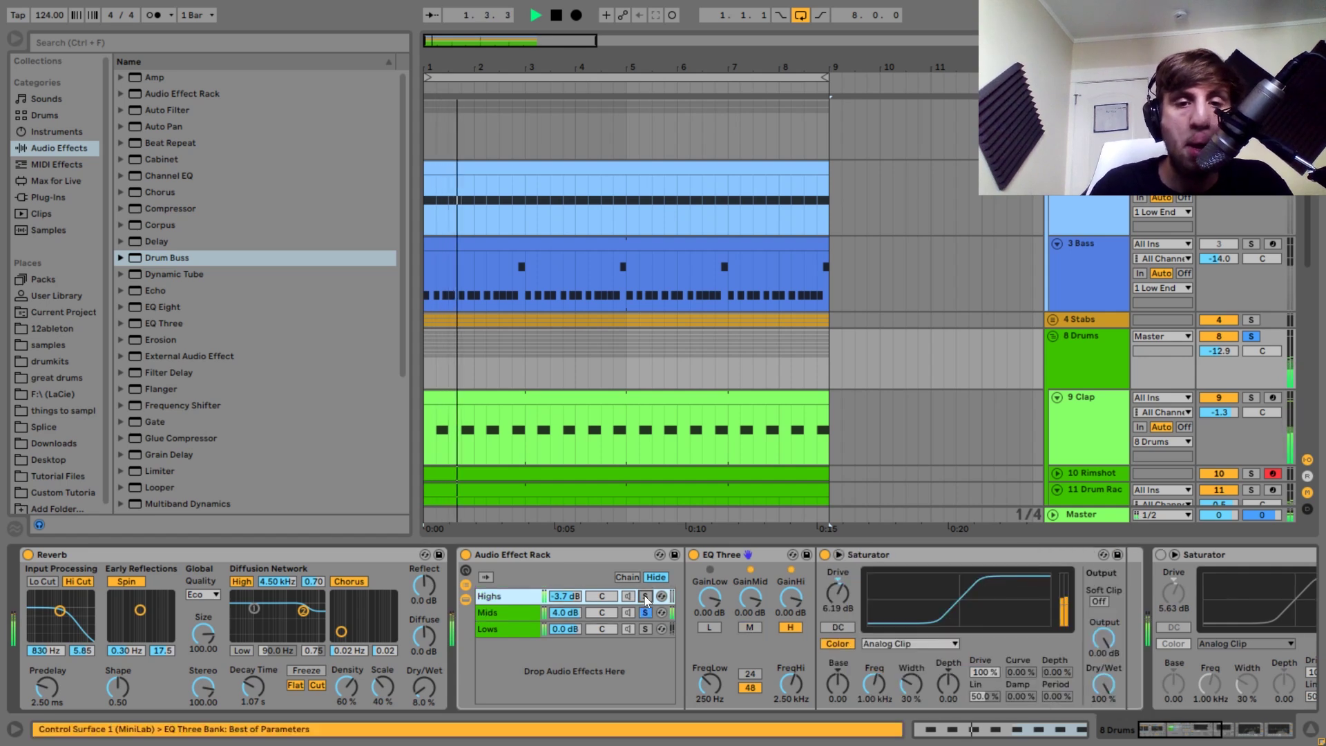
{"action": "key", "text": "space"}
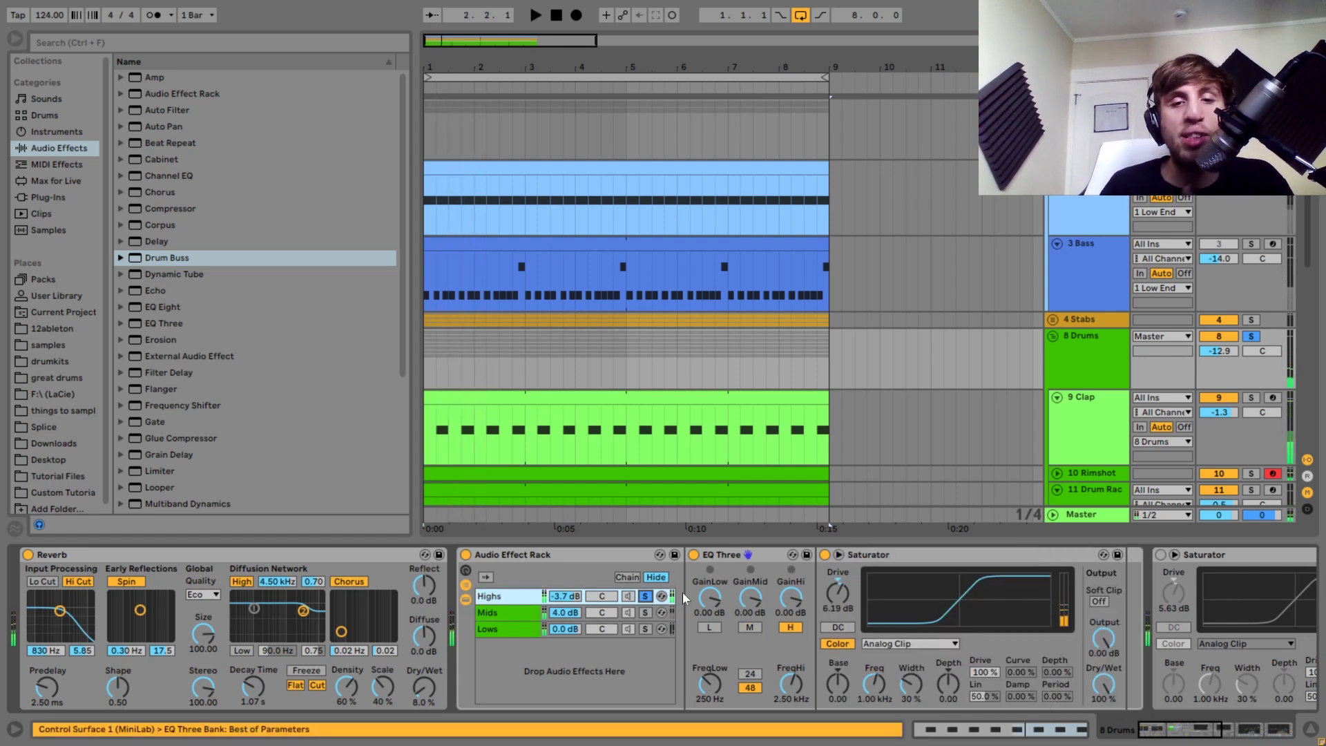
- Play the highs and move the Saturator ahead of the EQ Three in the rack's Highs chain
{"action": "key", "text": "space"}
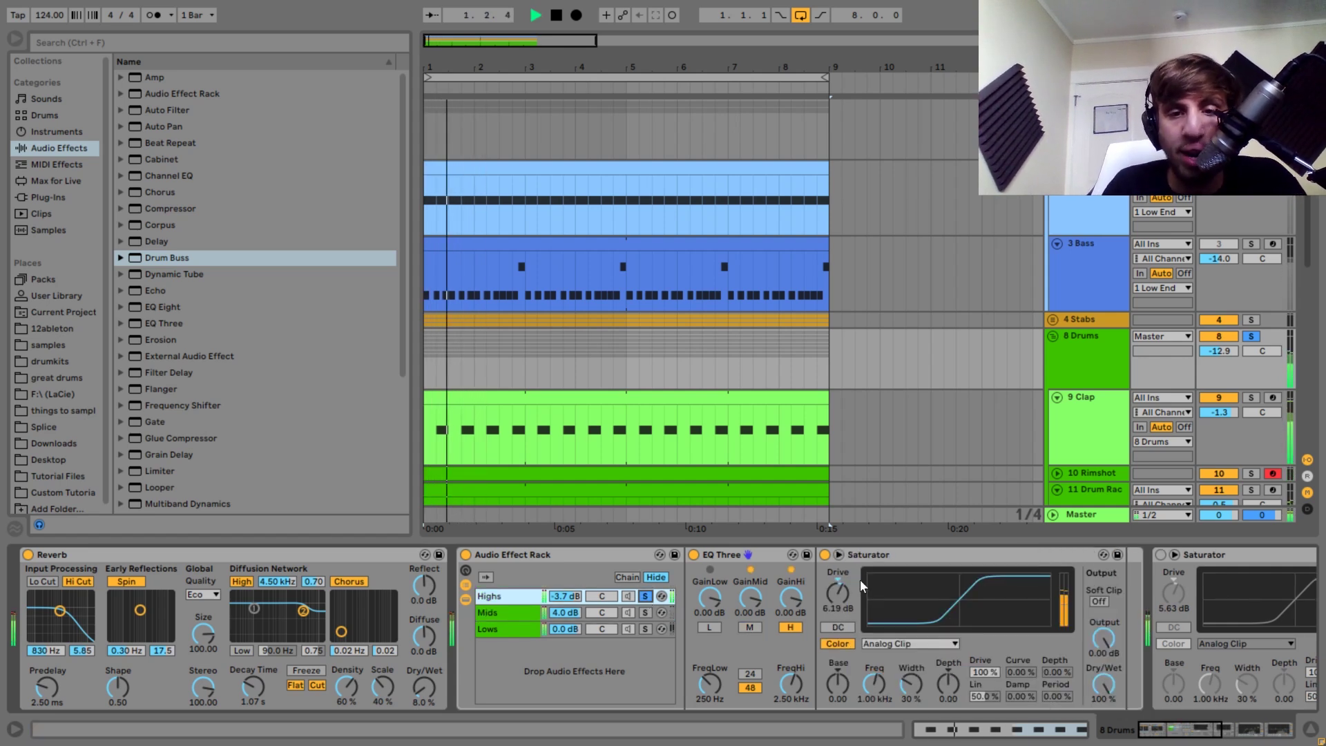
{"action": "left_click_drag", "start_coordinate": [860, 559], "coordinate": [697, 597]}
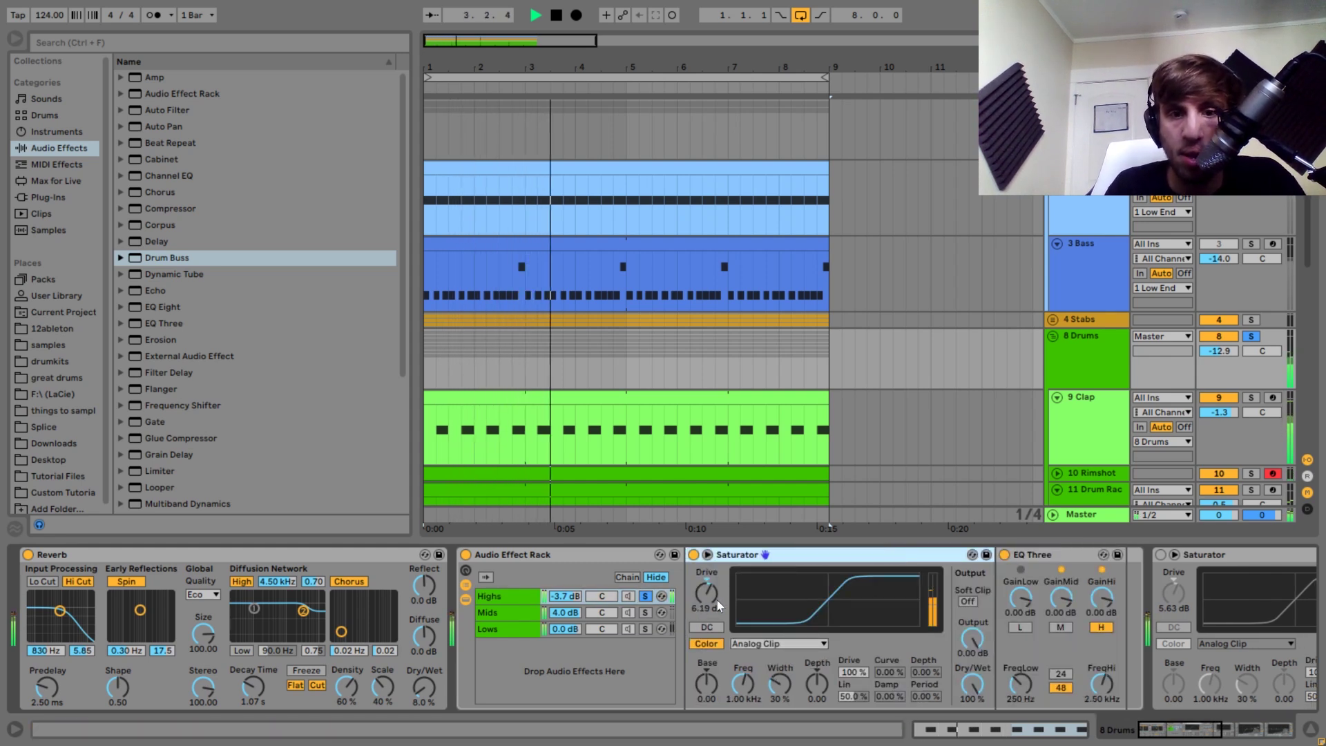
{"action": "key", "text": "space"}
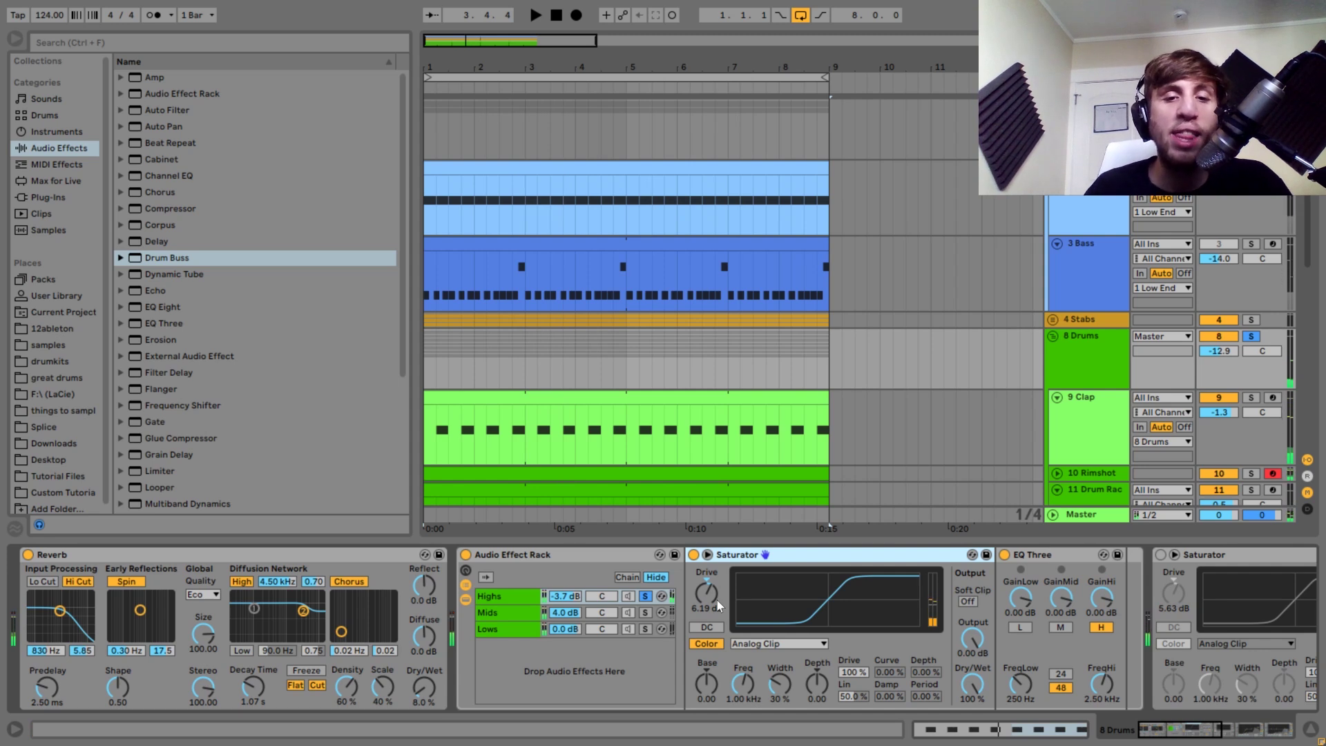
- Insert a Drum Buss after the Highs chain's Saturator, play the highs, and switch that Saturator off
{"action": "left_click", "coordinate": [503, 612]}
{"action": "left_click_drag", "start_coordinate": [980, 552], "coordinate": [966, 598]}
{"action": "key", "text": "space"}
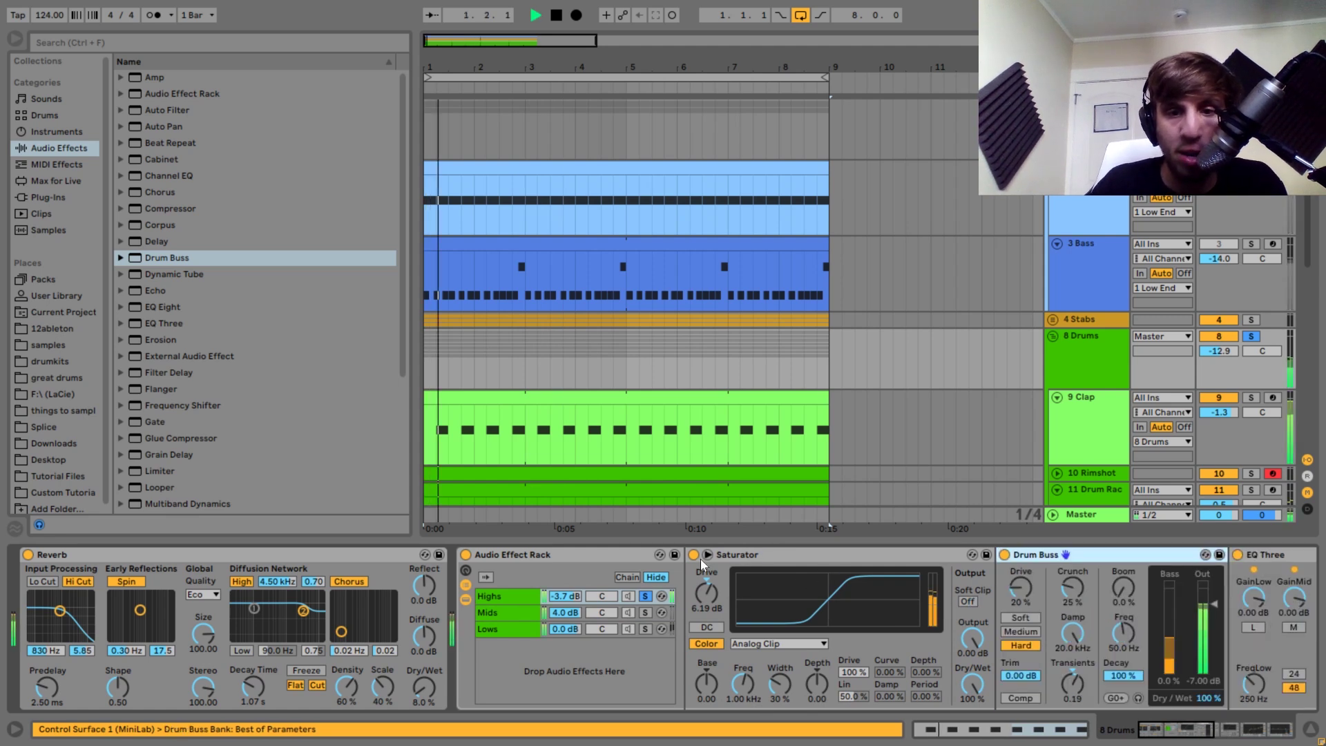
{"action": "left_click", "coordinate": [694, 555]}
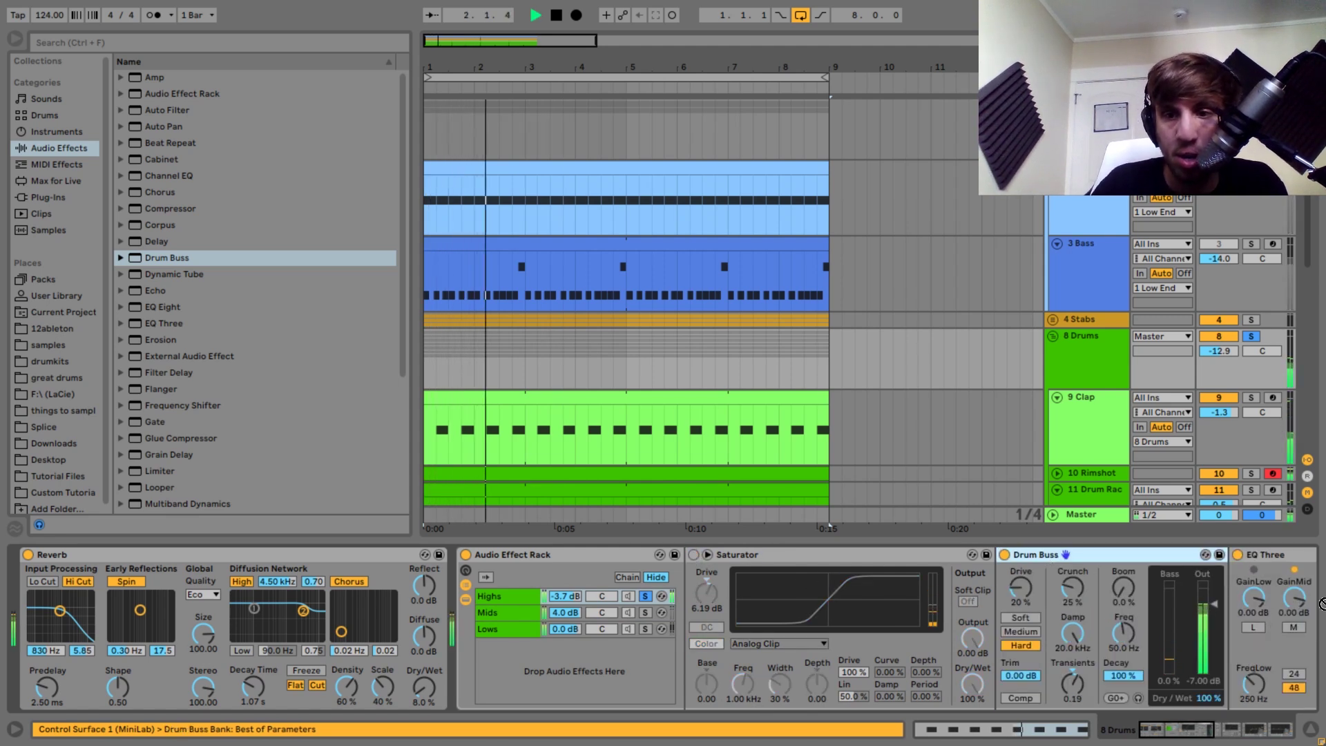
- Try the Drum Buss after the EQ Three during playback, stop, and undo the move
{"action": "left_click", "coordinate": [1279, 614]}
{"action": "left_click_drag", "start_coordinate": [1043, 554], "coordinate": [1199, 560]}
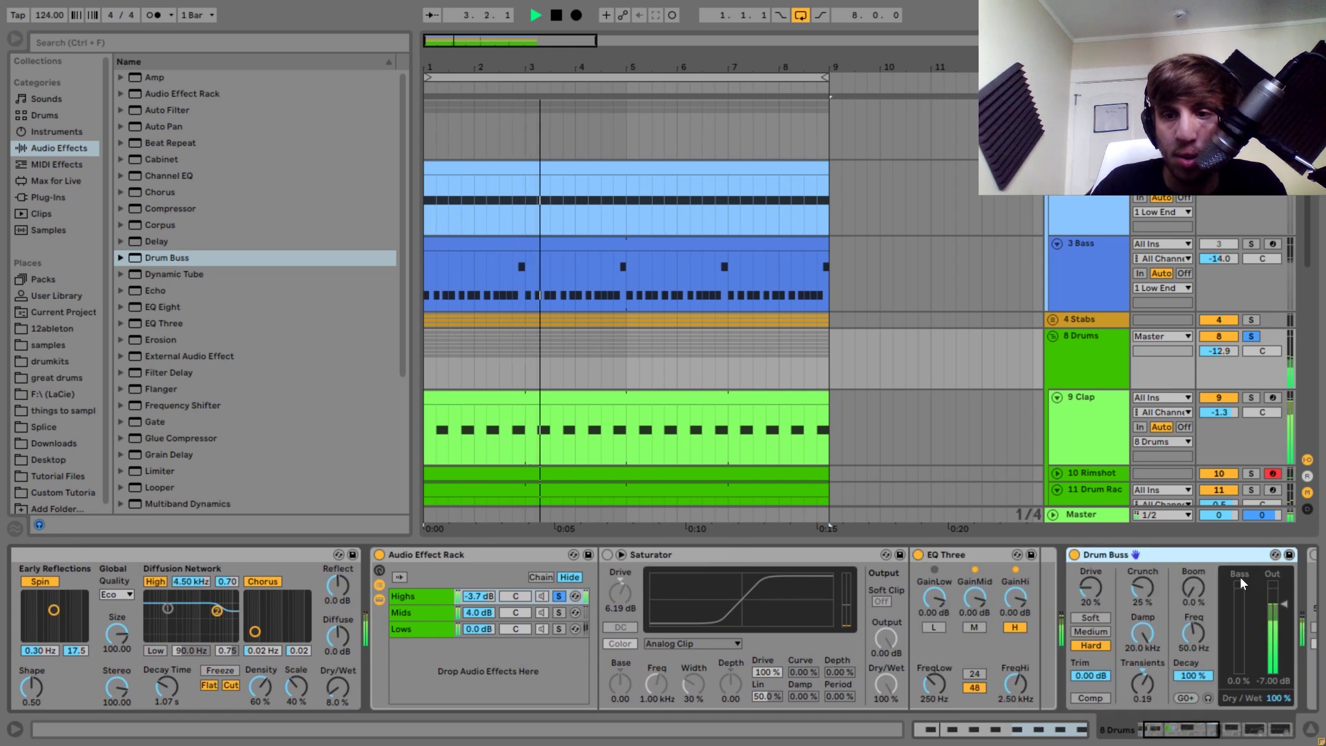
{"action": "key", "text": "space"}
{"action": "key", "text": "ctrl+z"}
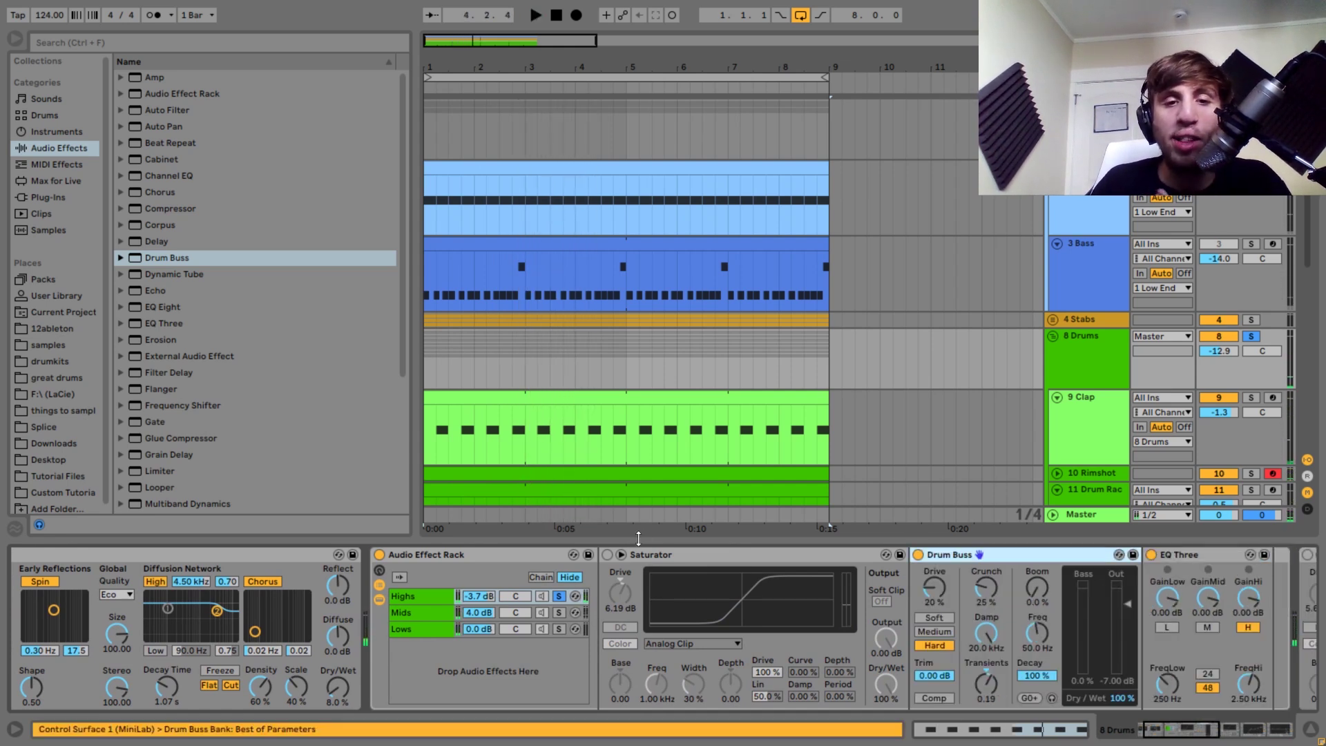
- Switch the Highs chain's Saturator back on and delete the Drum Buss from the chain
{"action": "left_click", "coordinate": [607, 554]}
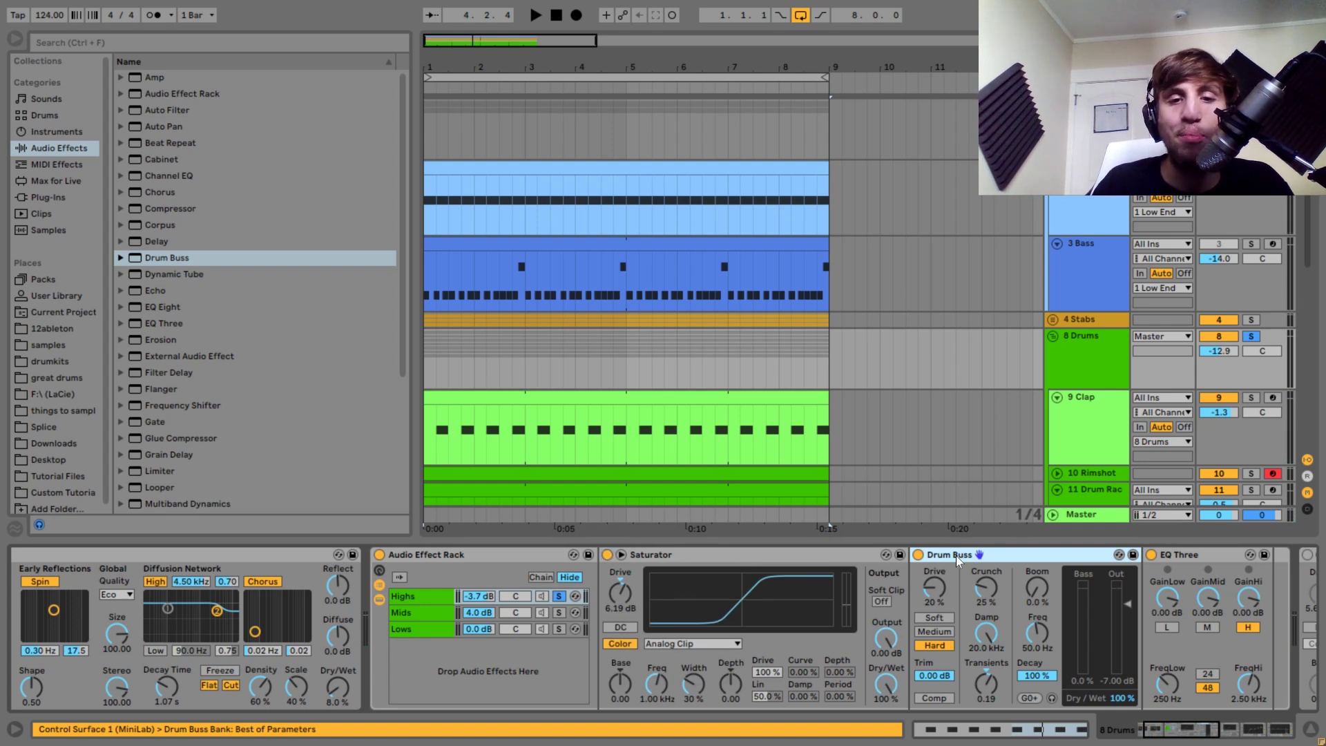
{"action": "key", "text": "Delete"}
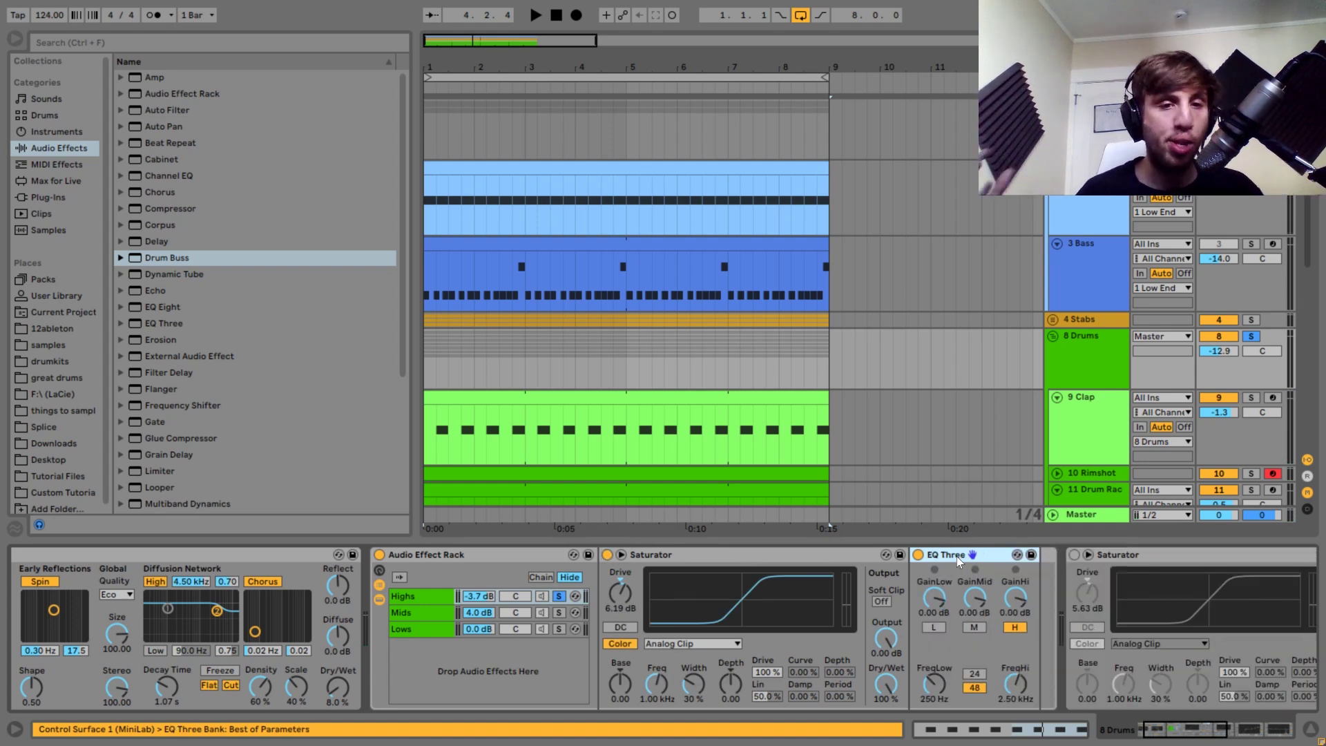
- Turn off the solo on the Highs chain and play the drums through the whole rack
{"action": "left_click", "coordinate": [559, 596]}
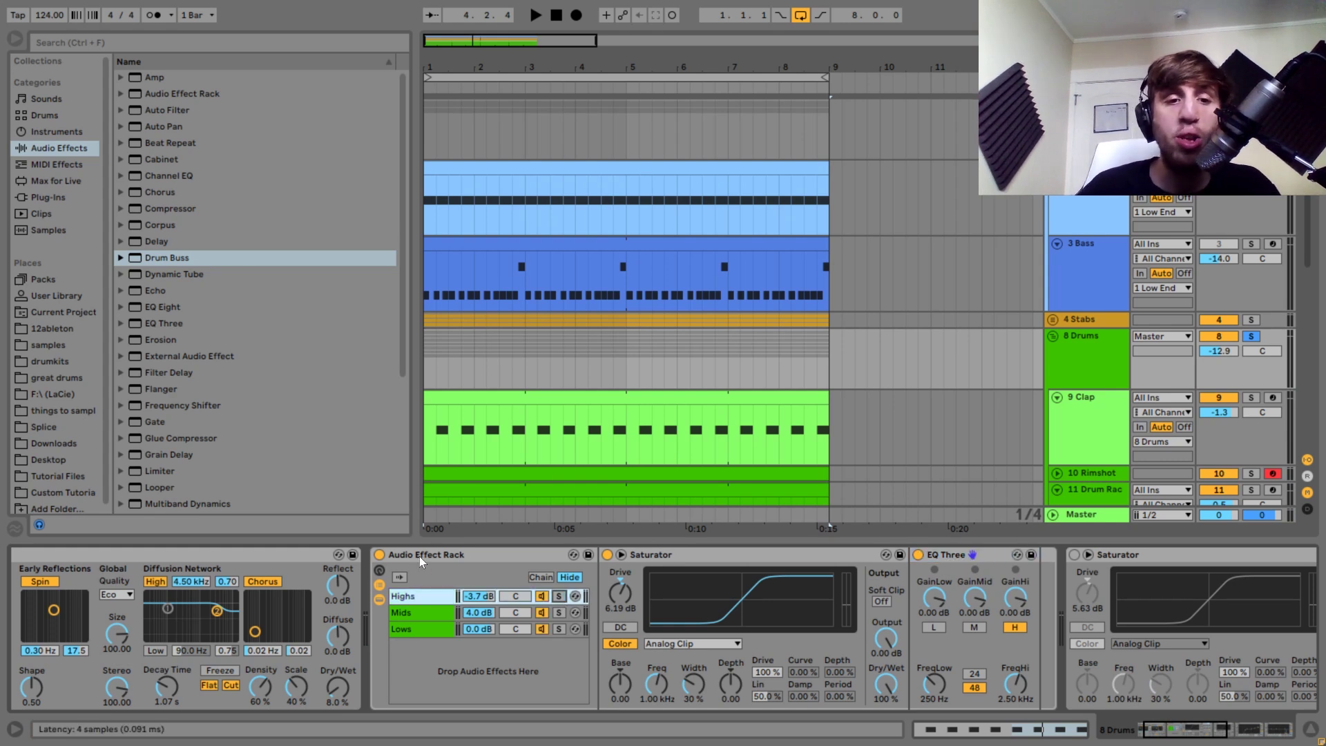
{"action": "left_click", "coordinate": [942, 557]}
{"action": "key", "text": "space"}
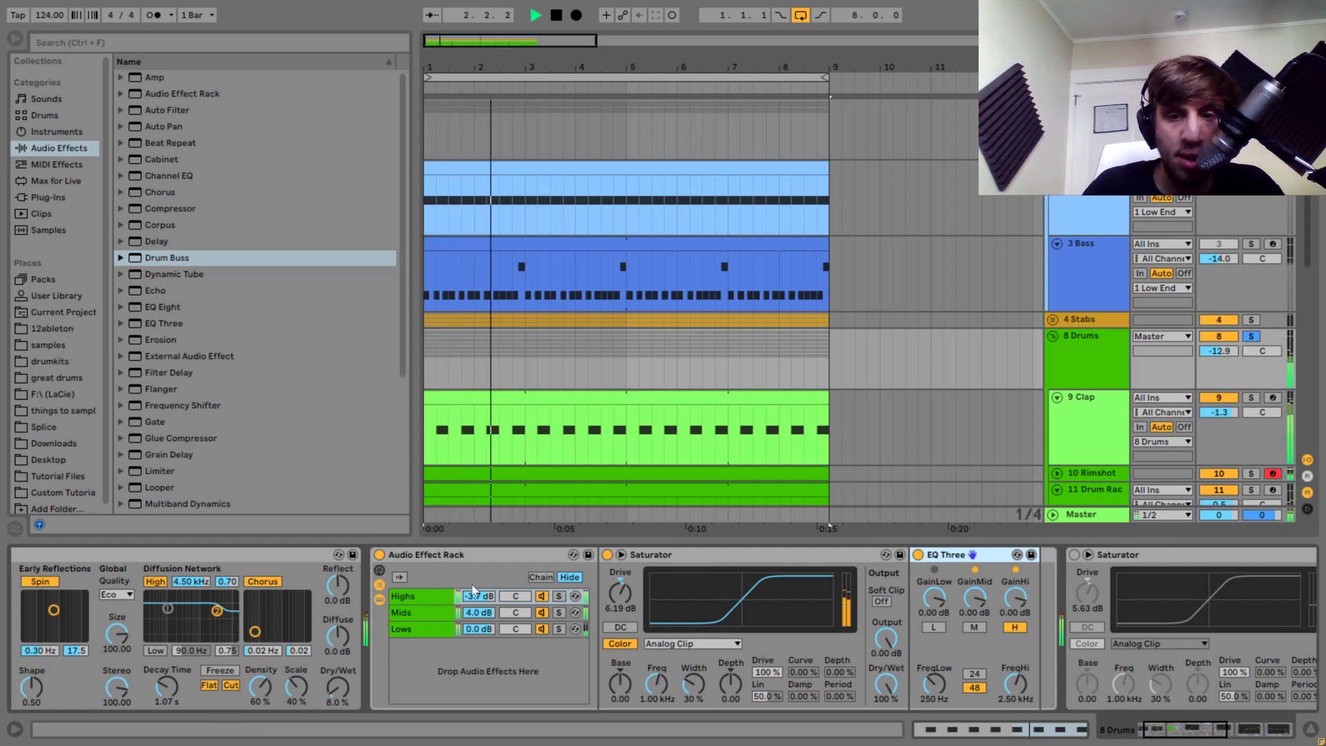
{"action": "key", "text": "space"}
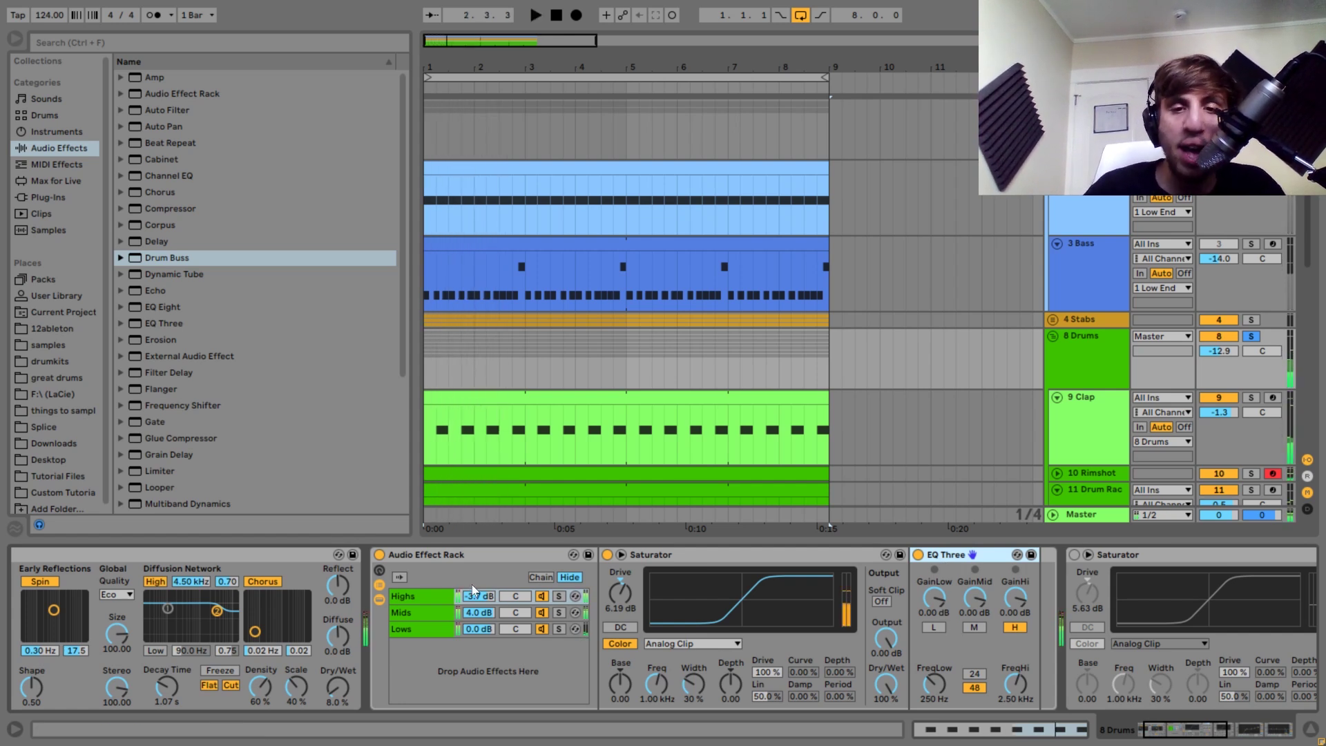
- Switch on the Saturator that follows the Audio Effect Rack and play the drums through it
{"action": "left_click", "coordinate": [1075, 555]}
{"action": "left_click_drag", "start_coordinate": [1177, 734], "coordinate": [1216, 735]}
{"action": "key", "text": "space"}
{"action": "key", "text": "space"}
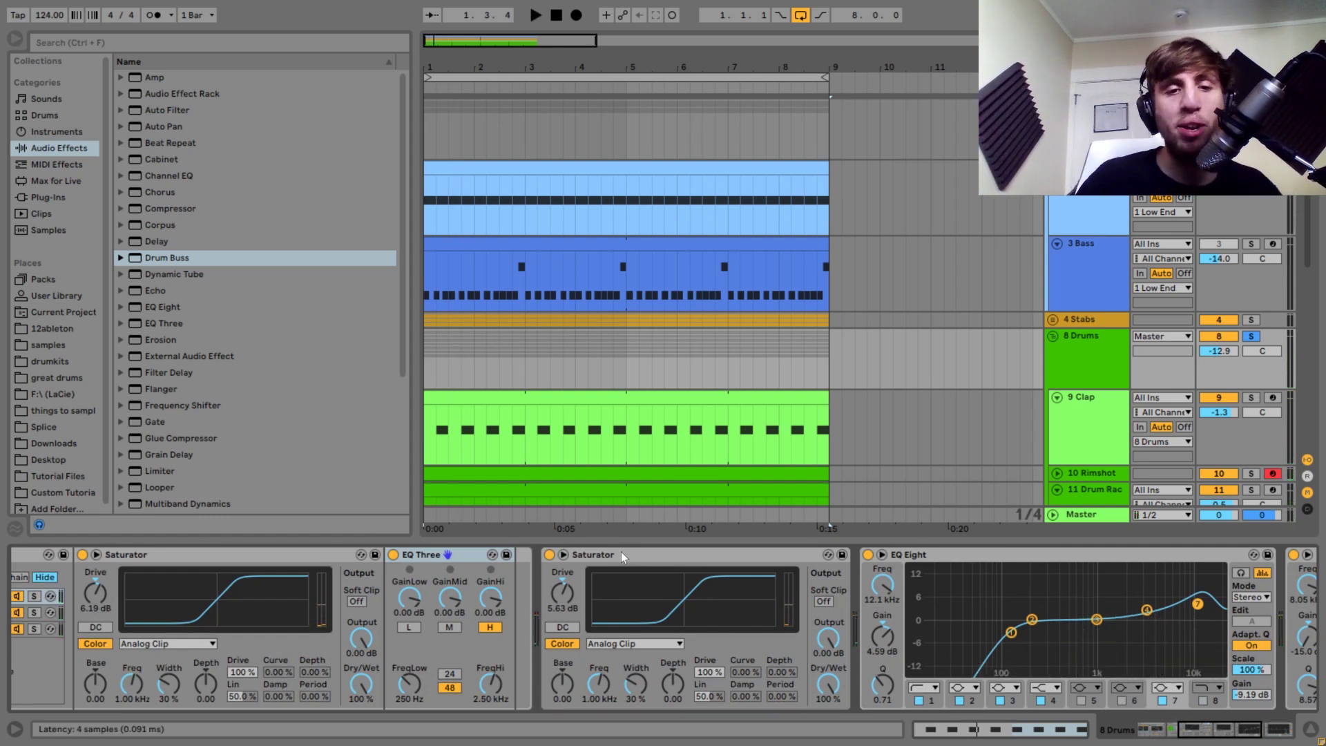
- Compare the drums with the Saturator after the rack switched off and back on during playback
{"action": "left_click", "coordinate": [550, 555]}
{"action": "key", "text": "space"}
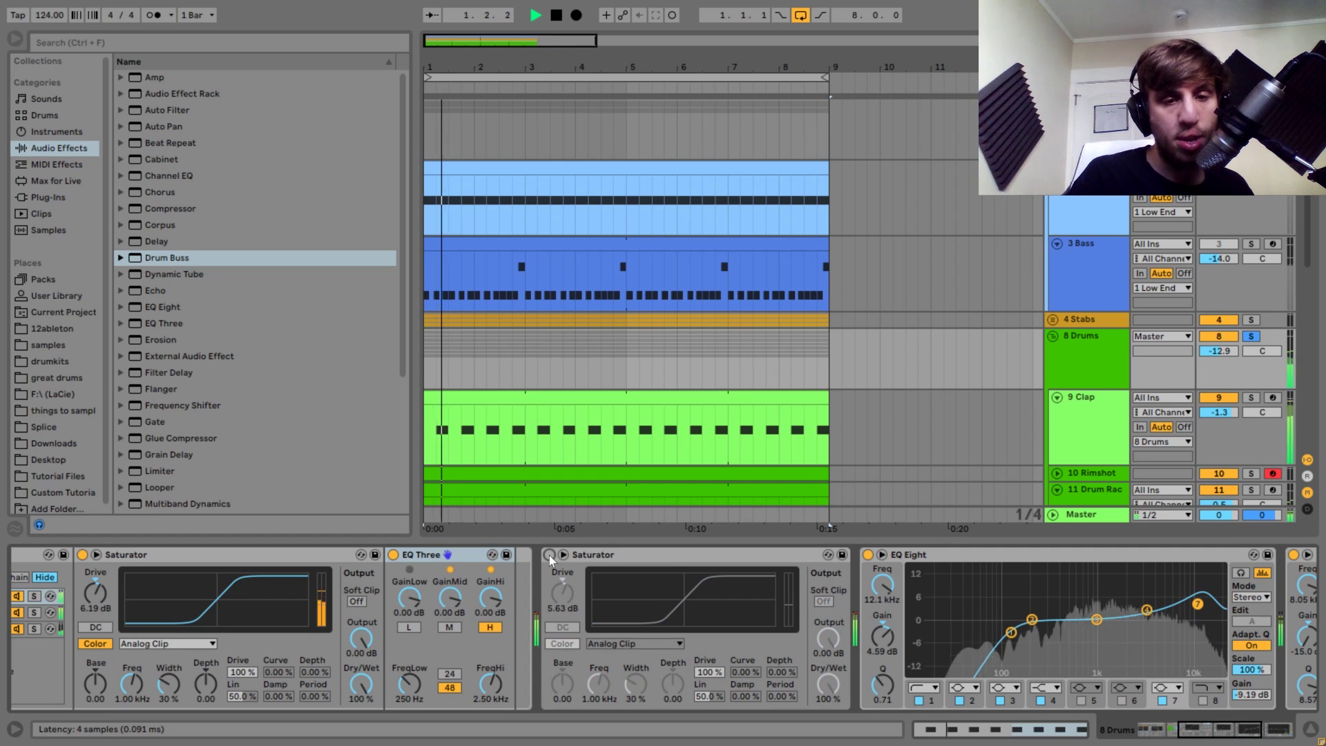
{"action": "left_click", "coordinate": [550, 555]}
{"action": "key", "text": "space"}
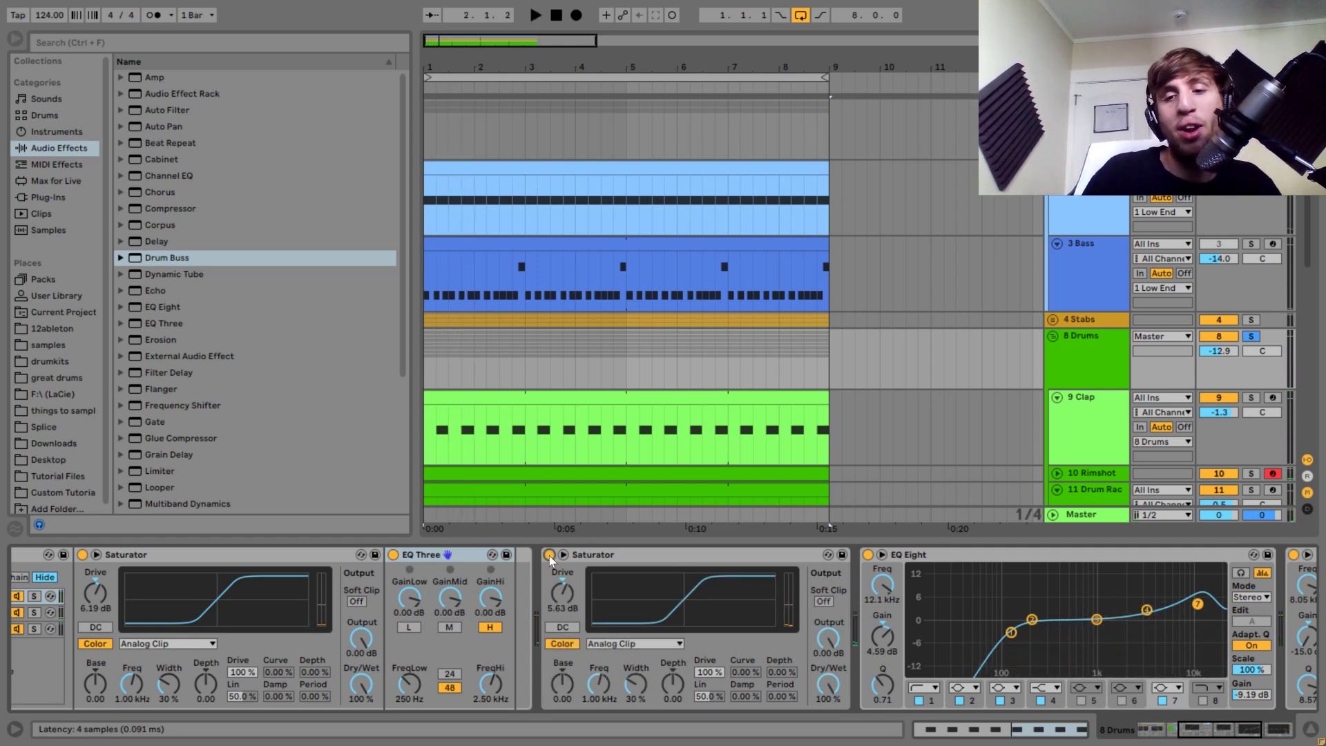
- Play the drums through the two EQ Eights, switching the last one off and back on to compare
{"action": "scroll", "coordinate": [913, 642], "scroll_direction": "right", "scroll_amount": 5}
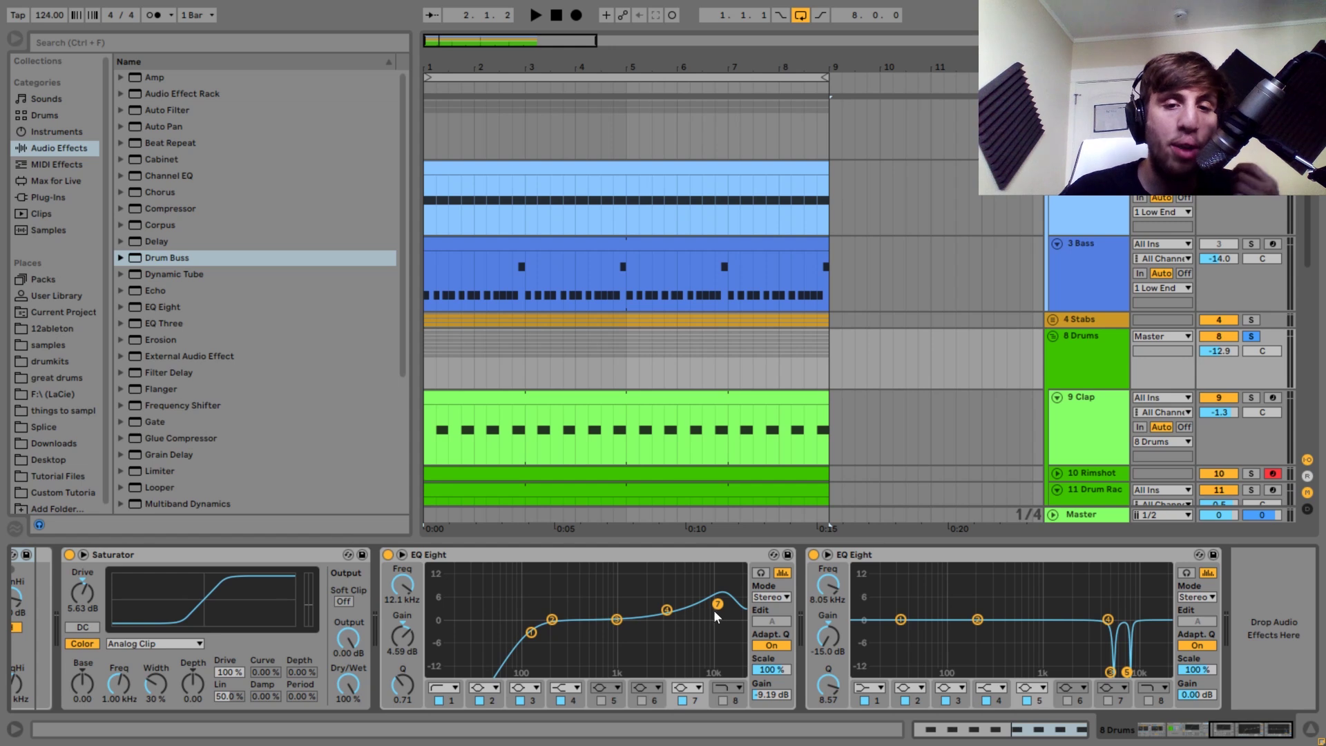
{"action": "key", "text": "space"}
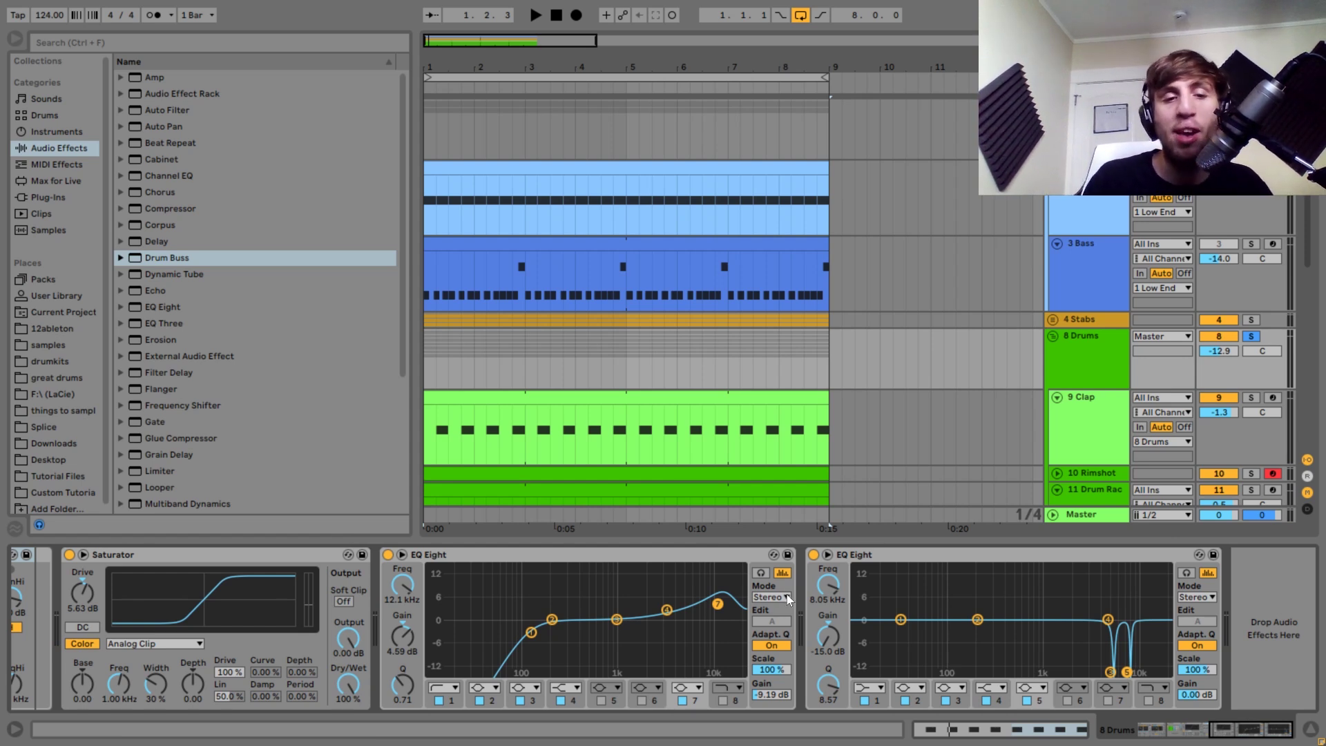
{"action": "left_click", "coordinate": [814, 555]}
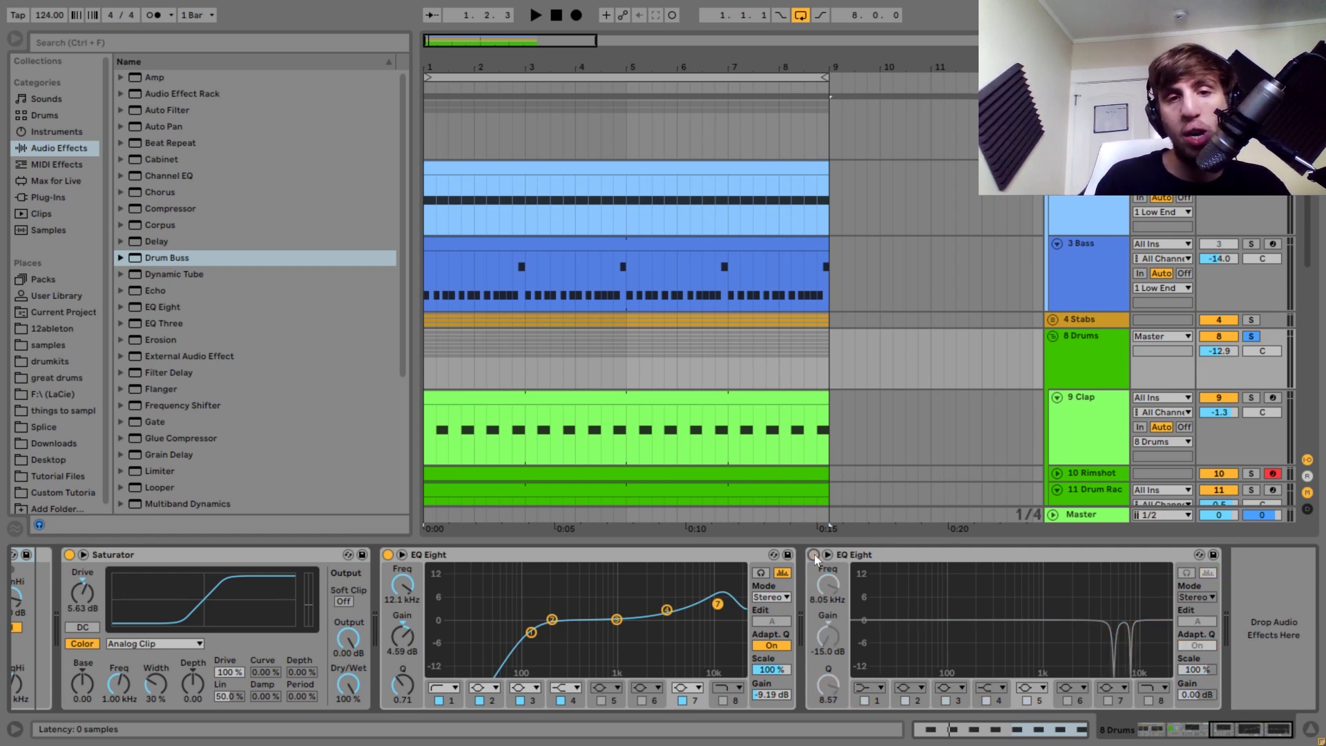
{"action": "key", "text": "space"}
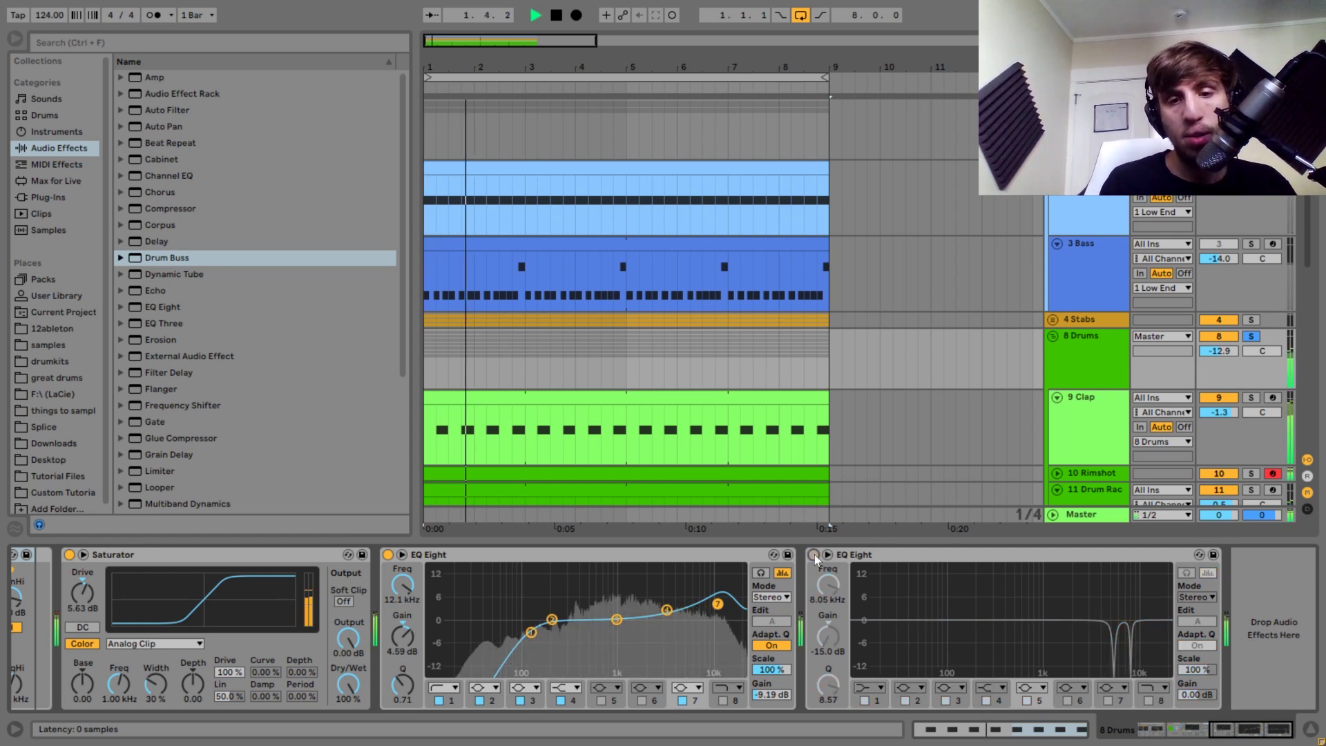
{"action": "left_click", "coordinate": [815, 556]}
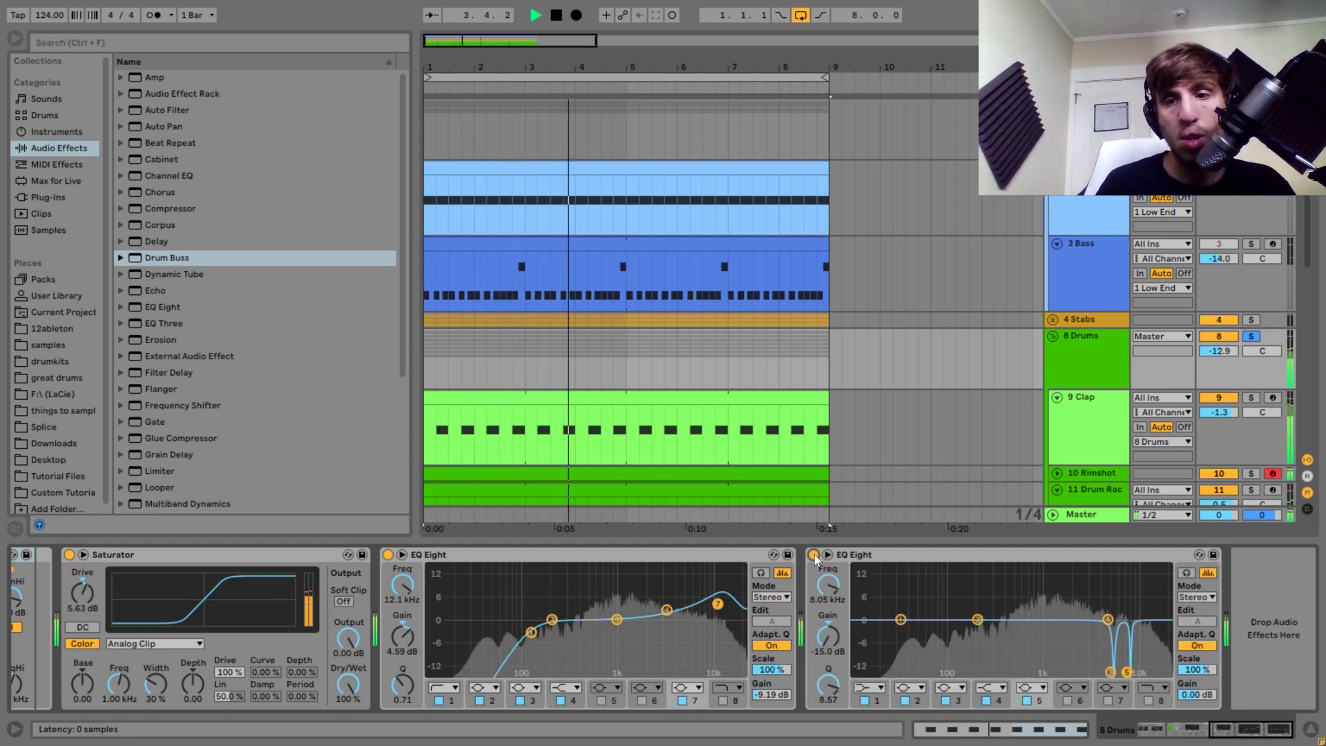
{"action": "key", "text": "space"}
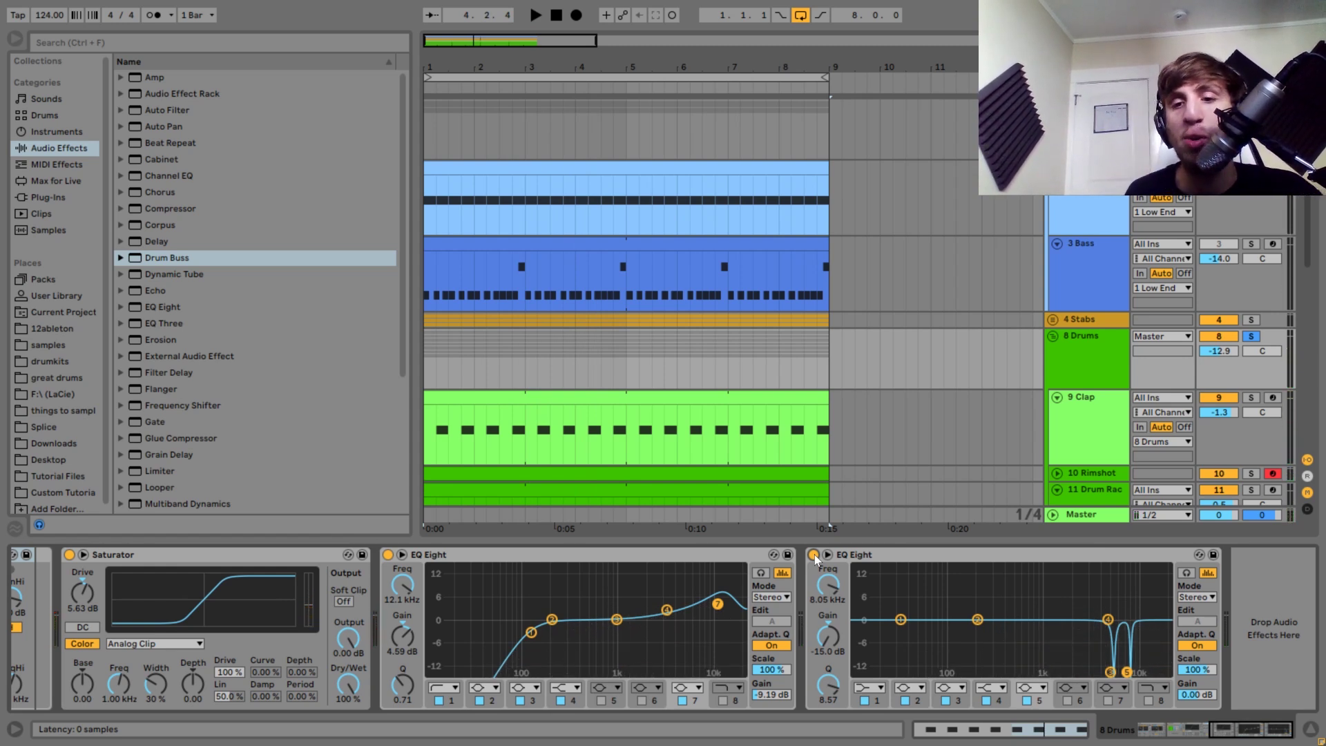
- Boost the last EQ Eight's 5.39 kHz band to 15 dB, play the drums, and return its gain to -15.0 dB
{"action": "left_click", "coordinate": [1111, 670]}
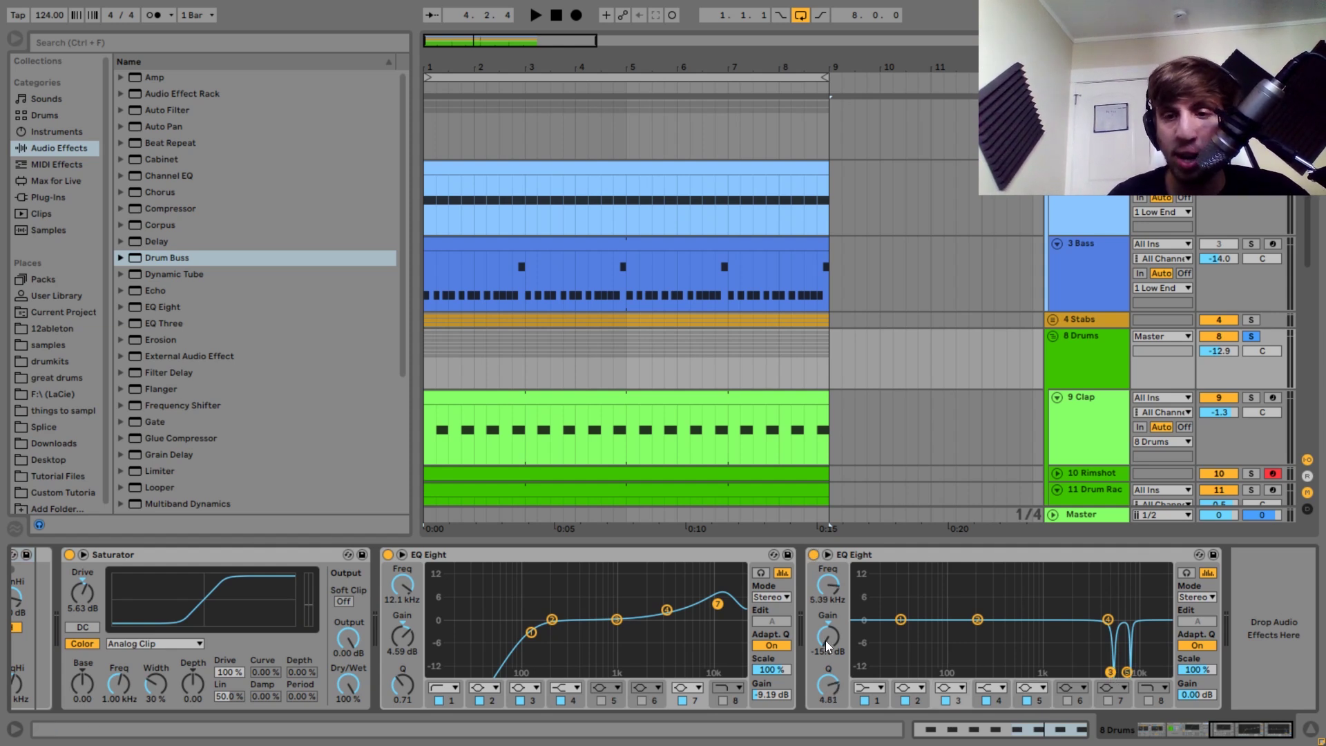
{"action": "mouse_move", "coordinate": [827, 641]}
{"action": "left_mouse_down"}
{"action": "mouse_move", "coordinate": [827, 601]}
{"action": "mouse_move", "coordinate": [826, 644]}
{"action": "left_mouse_up"}
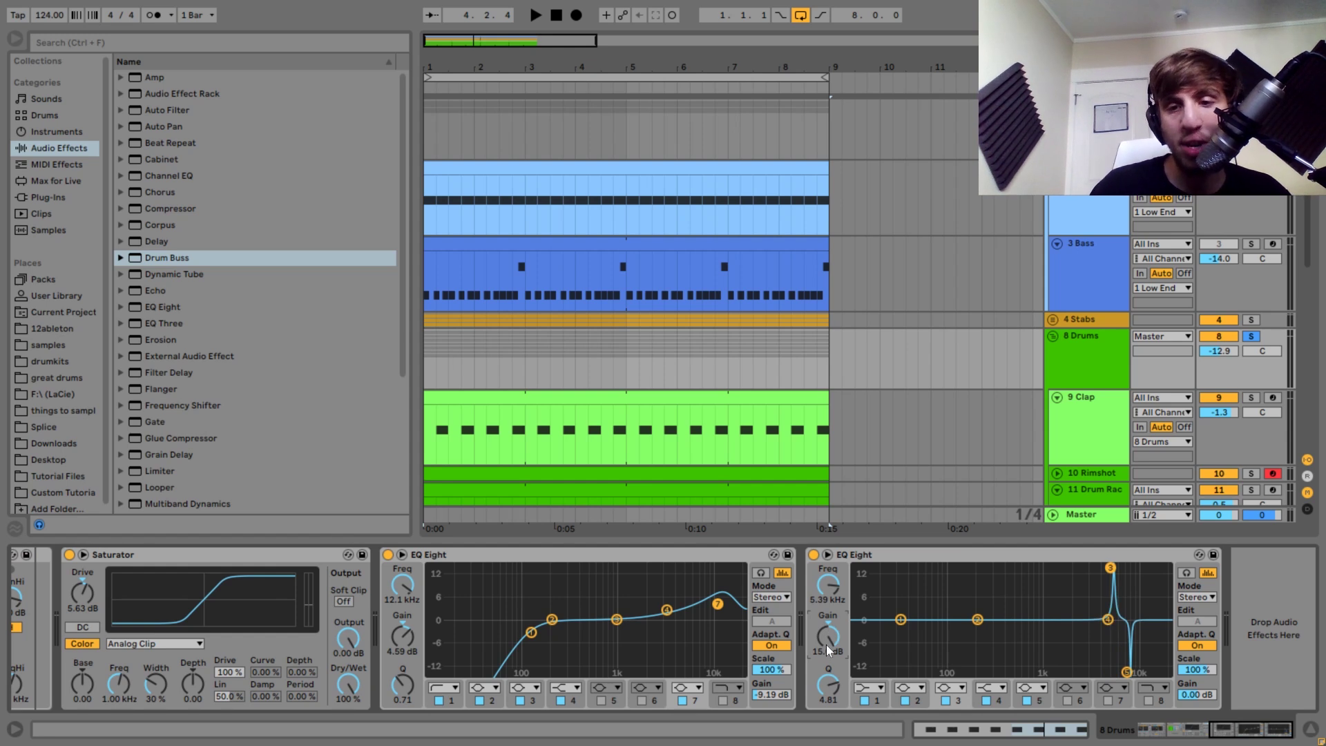
{"action": "key", "text": "space"}
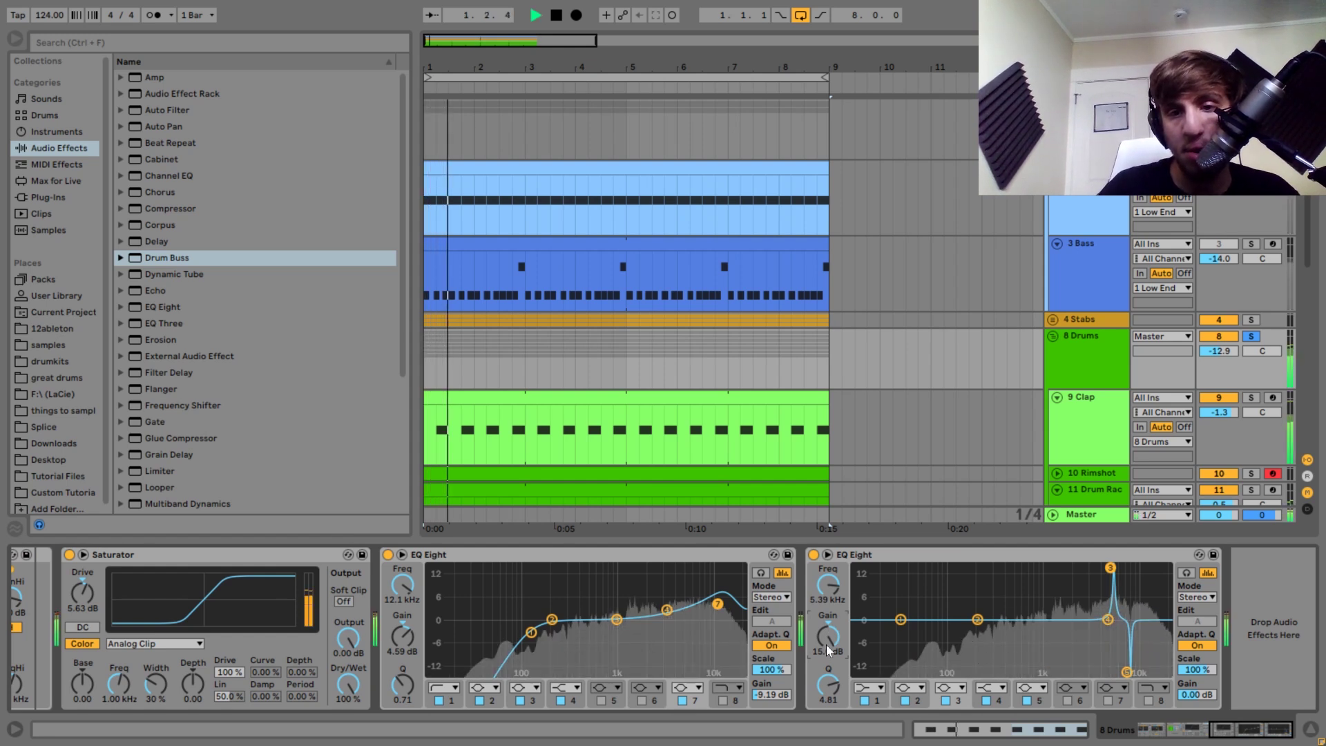
{"action": "left_click_drag", "start_coordinate": [834, 645], "coordinate": [835, 684]}
{"action": "key", "text": "space"}
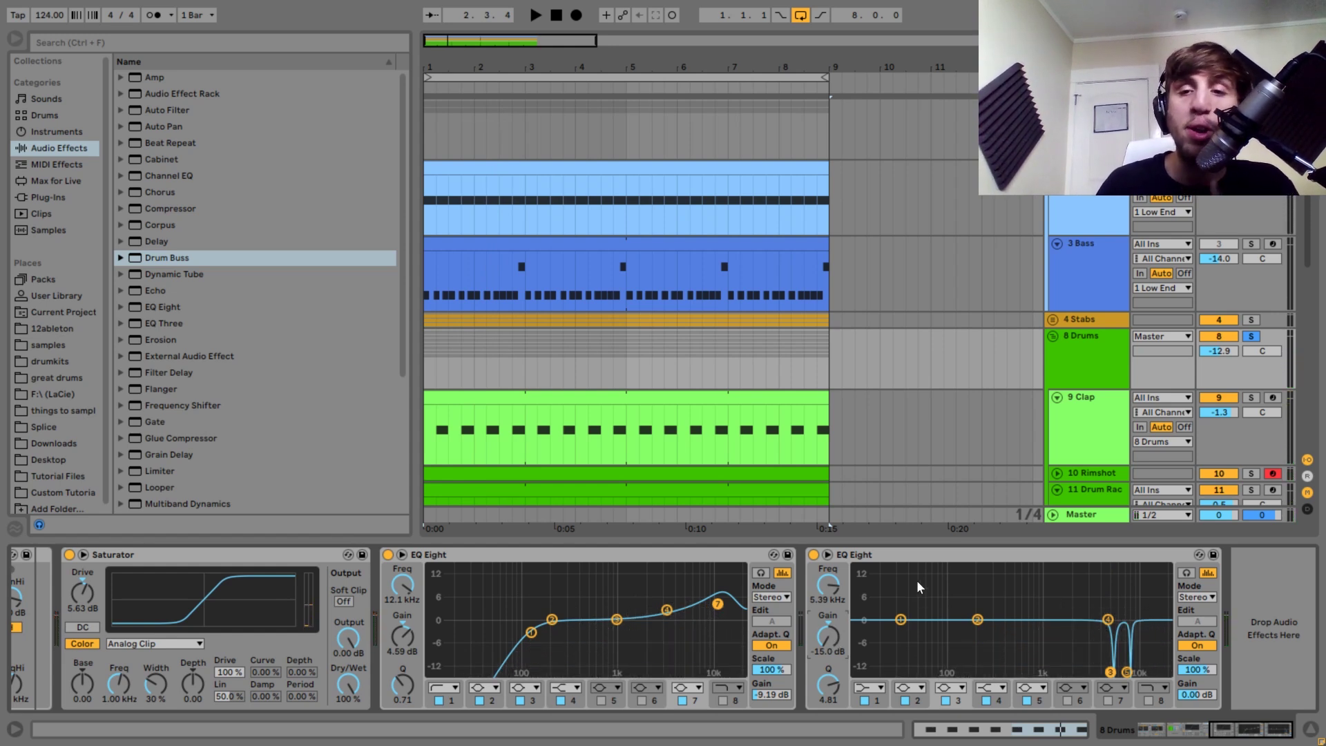
- Play the processed drums briefly and turn off the solo on the 8 Drums group
{"action": "key", "text": "space"}
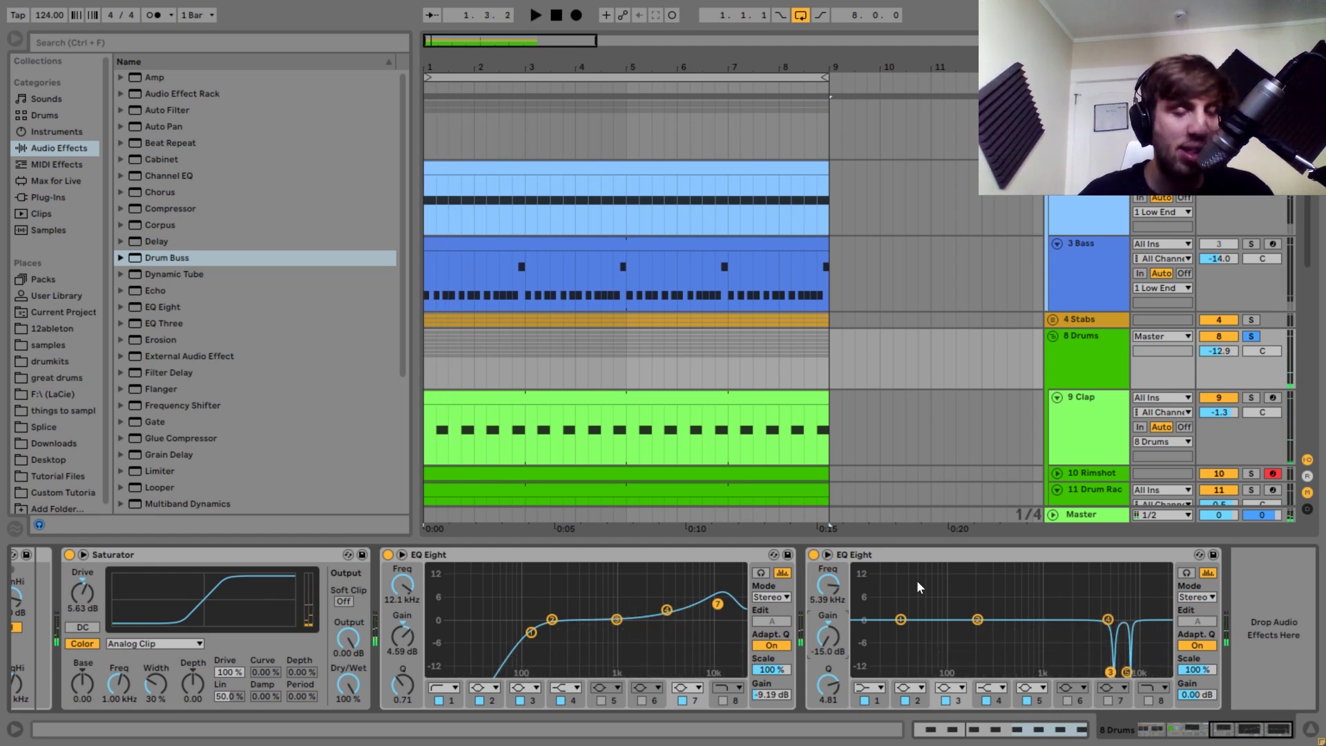
{"action": "key", "text": "space"}
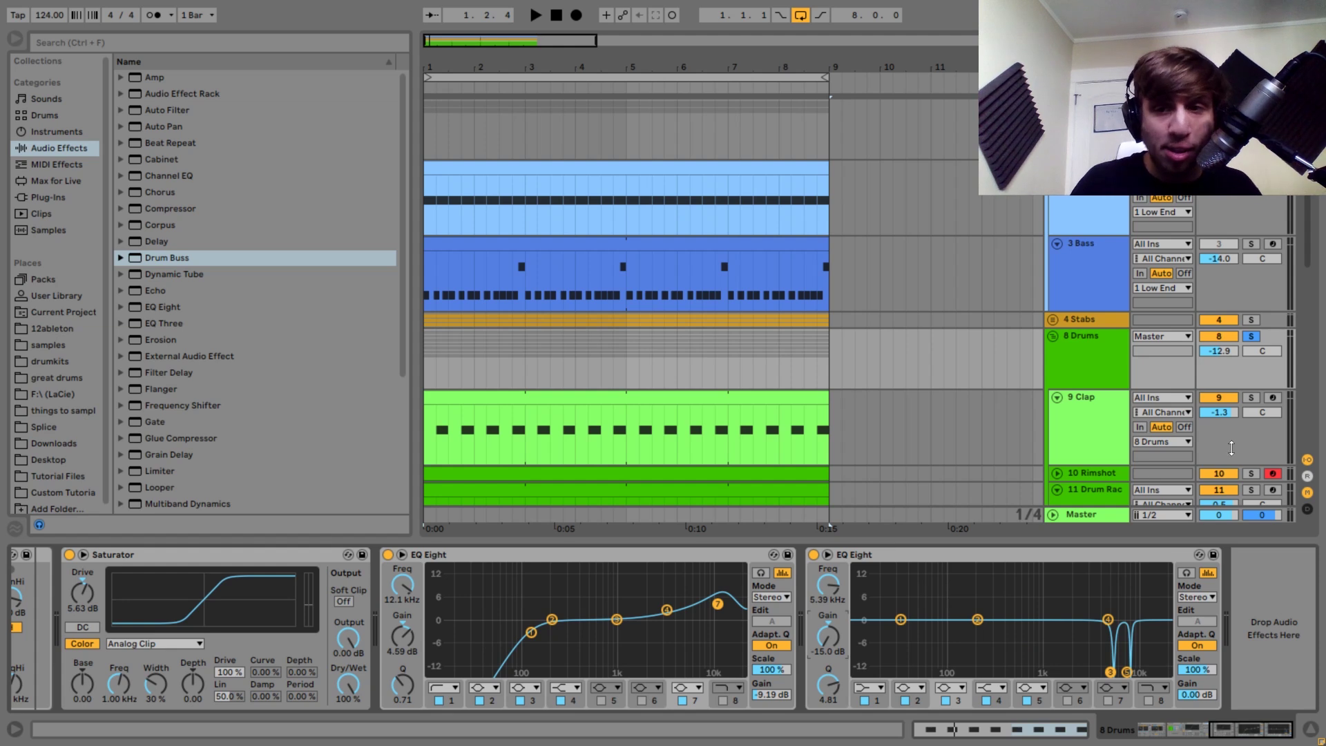
{"action": "left_click", "coordinate": [1252, 337]}
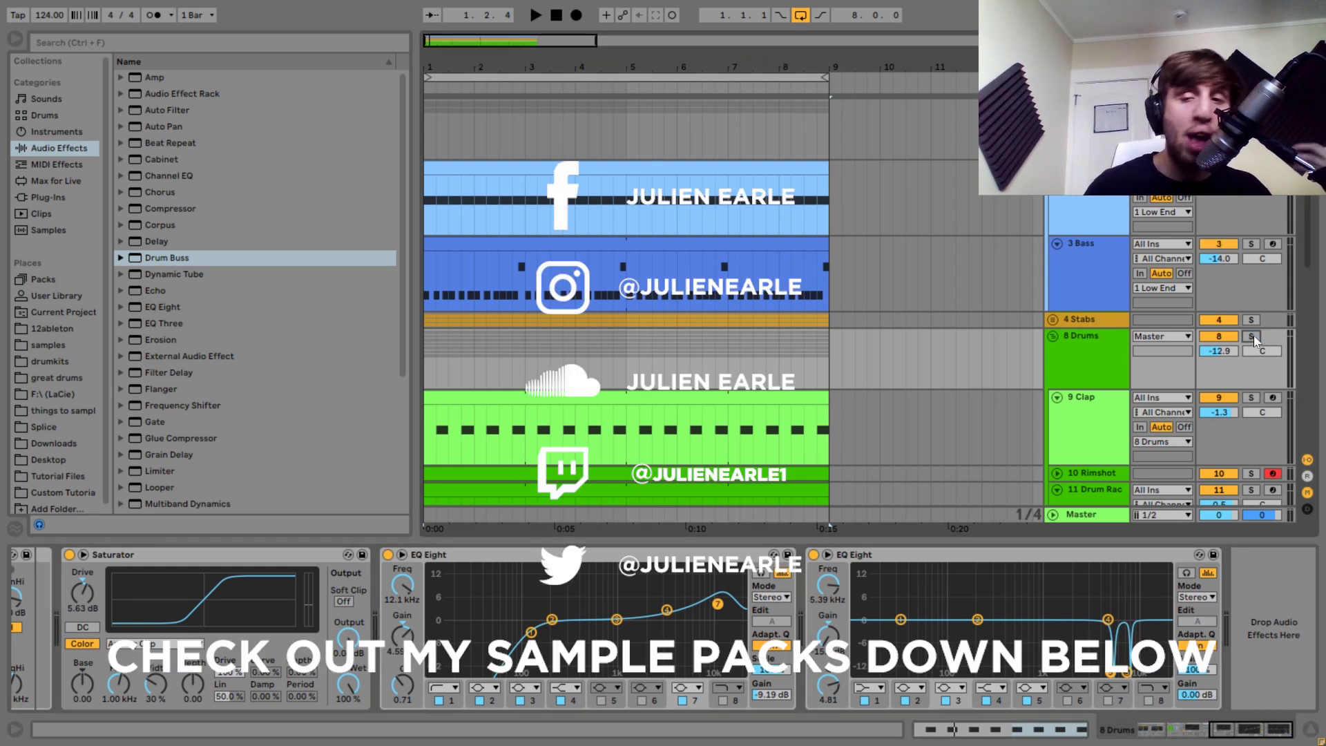